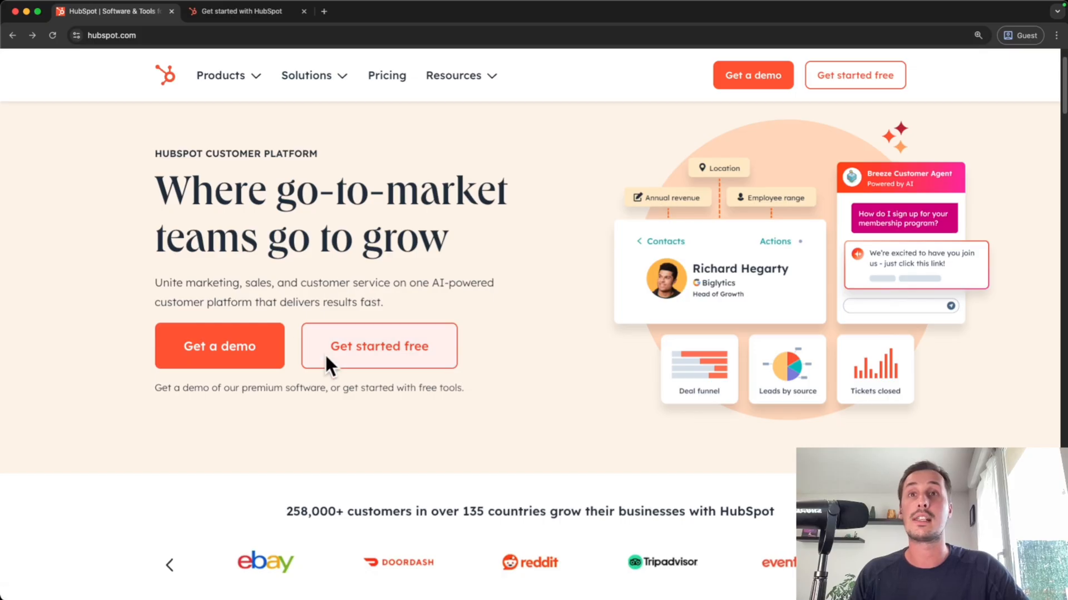
# Step: Start a free HubSpot account sign-up and submit the account's email address for verification
pyautogui.click(379, 348)
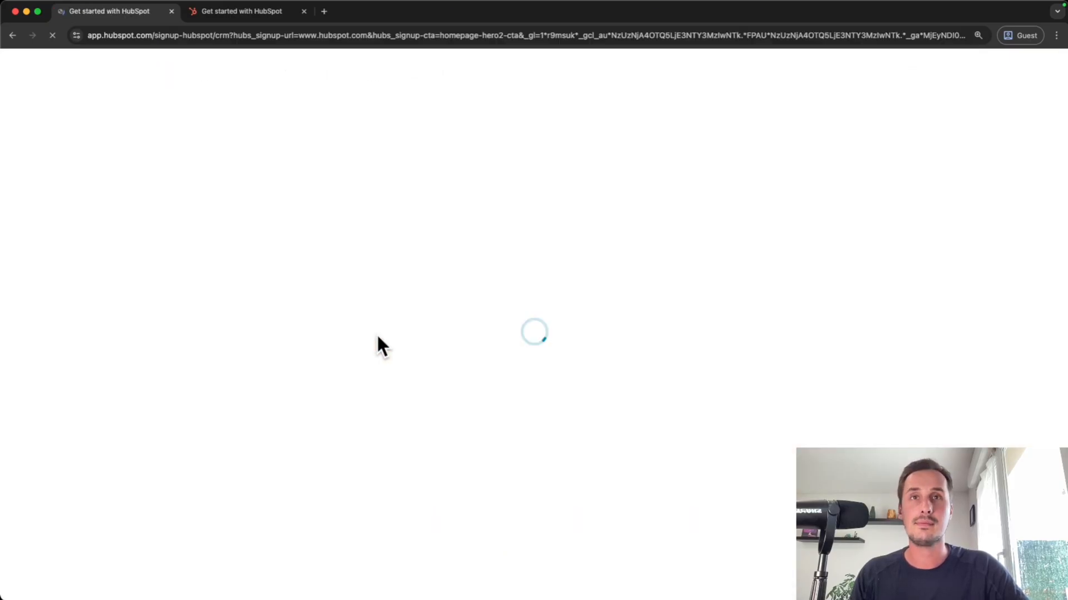
pyautogui.moveTo(376, 157); pyautogui.dragTo(691, 160)
pyautogui.click(733, 170)
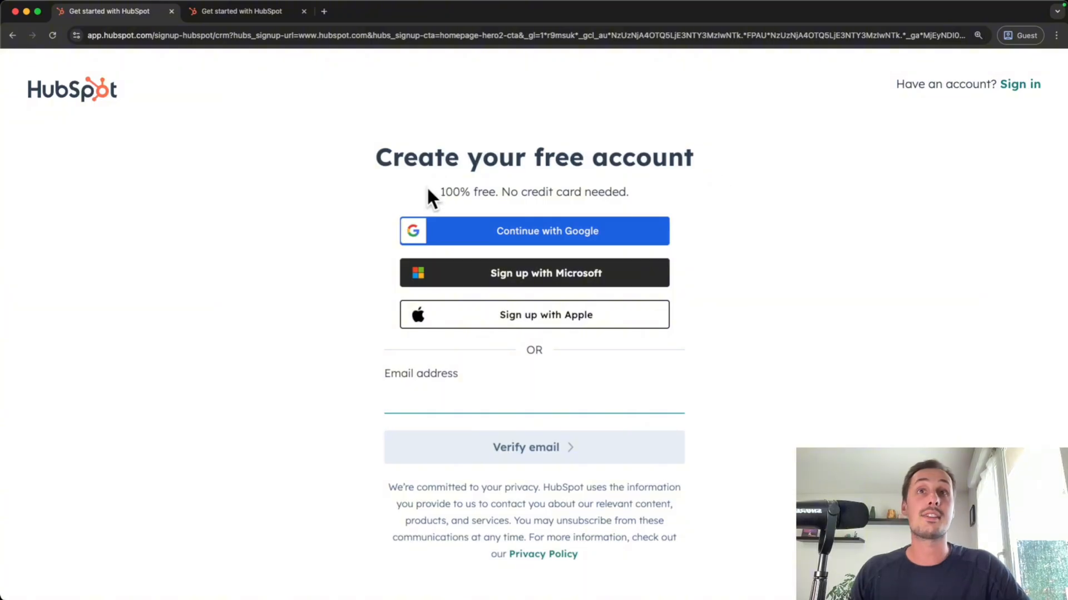
pyautogui.moveTo(441, 192); pyautogui.dragTo(628, 193)
pyautogui.click(525, 196)
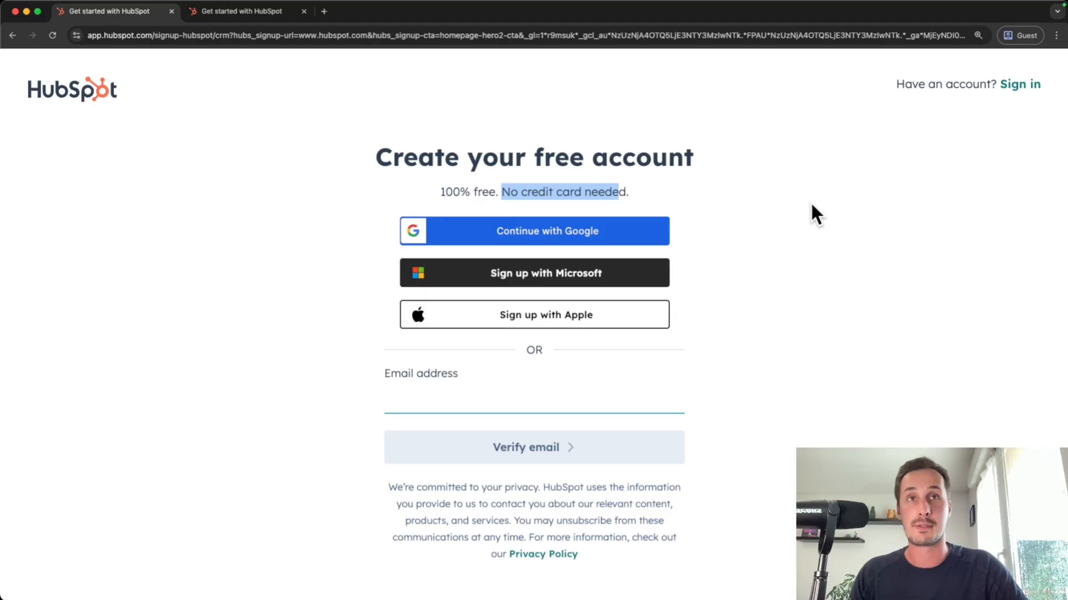
pyautogui.click(416, 183)
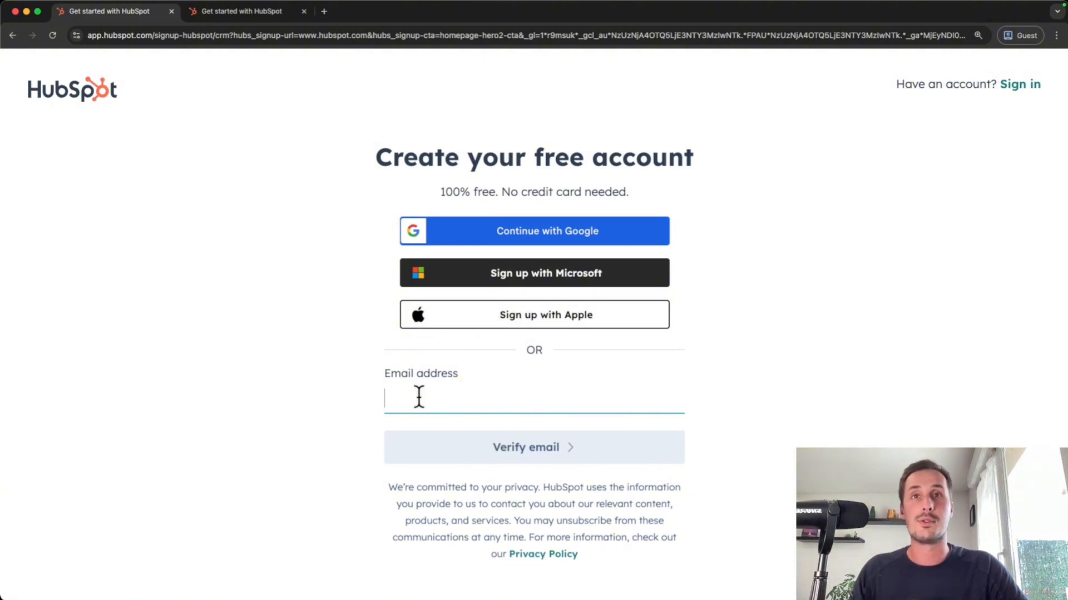
pyautogui.click(446, 371)
pyautogui.press('super+v')
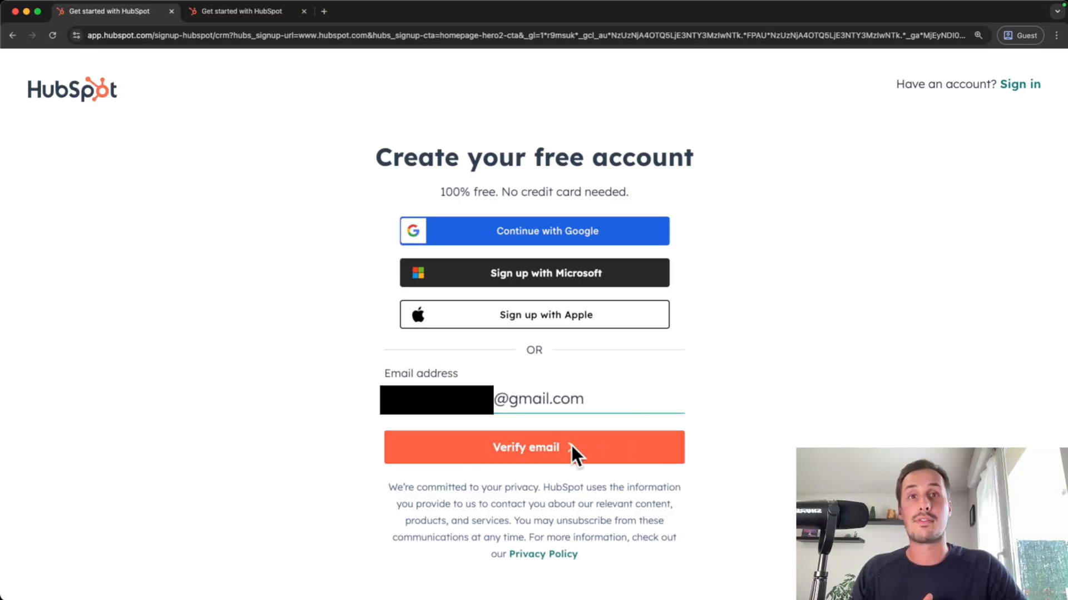
pyautogui.click(591, 446)
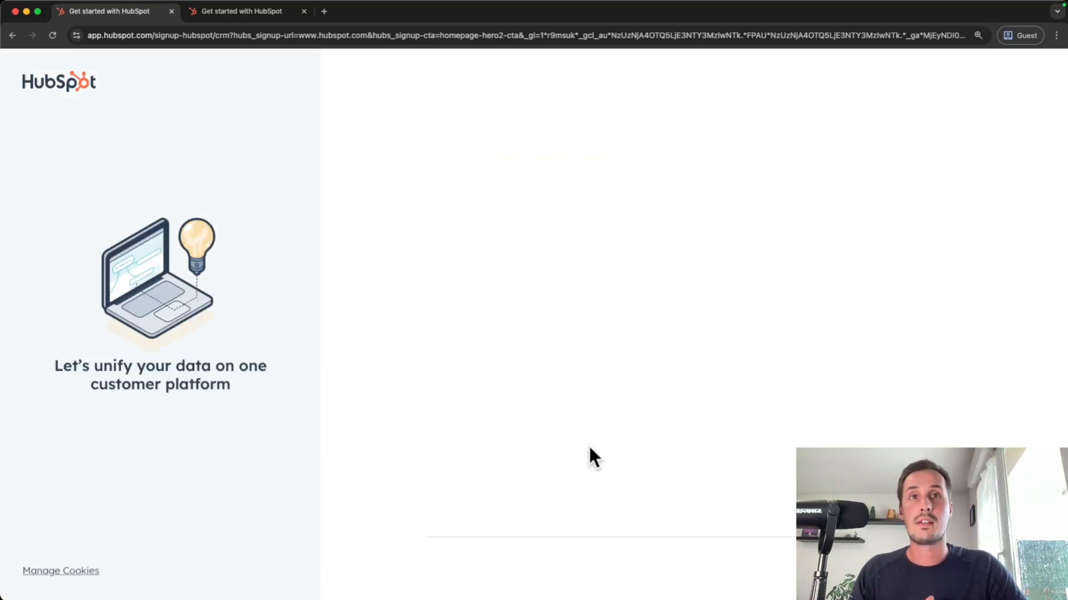
# Step: Switch to the mail app and copy the verification code from the HubSpot email
pyautogui.moveTo(418, 288); pyautogui.dragTo(532, 286)
pyautogui.click(551, 285)
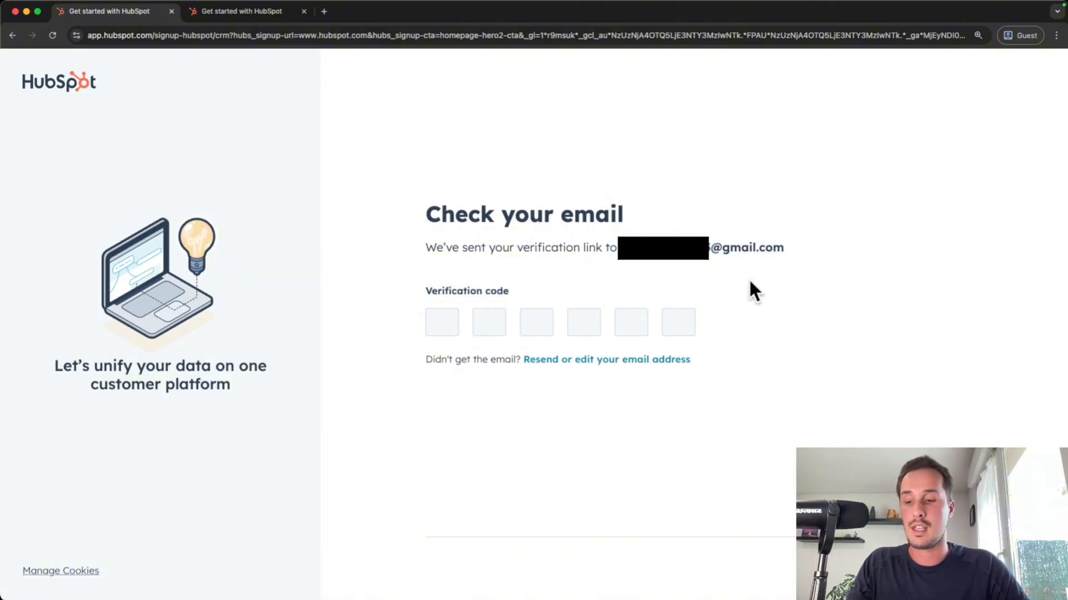
pyautogui.moveTo(494, 258); pyautogui.dragTo(655, 291)
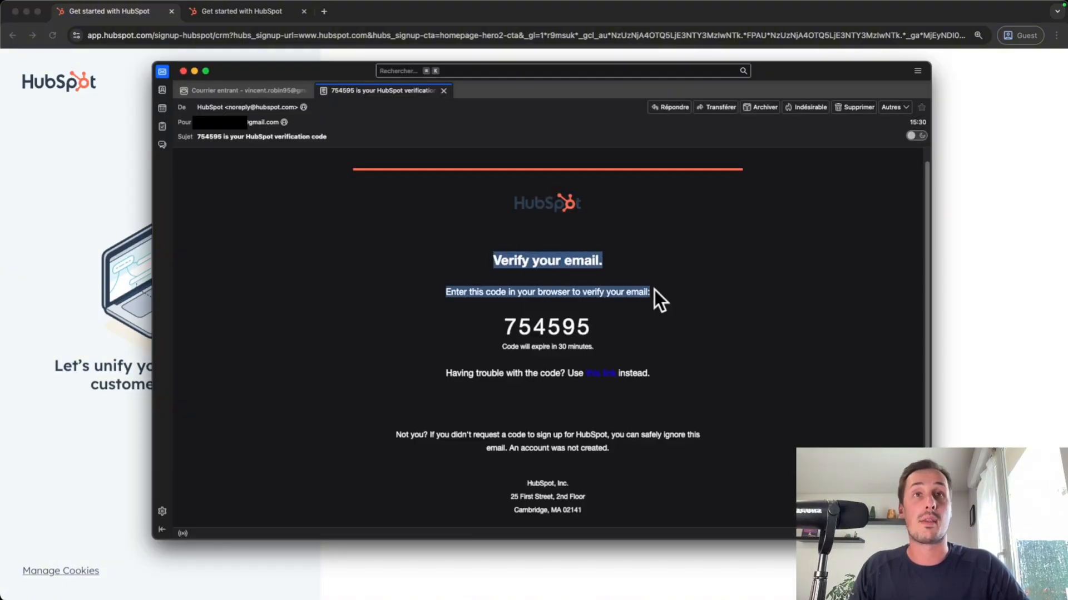
pyautogui.click(567, 321)
pyautogui.doubleClick(553, 321)
pyautogui.press('super+c')
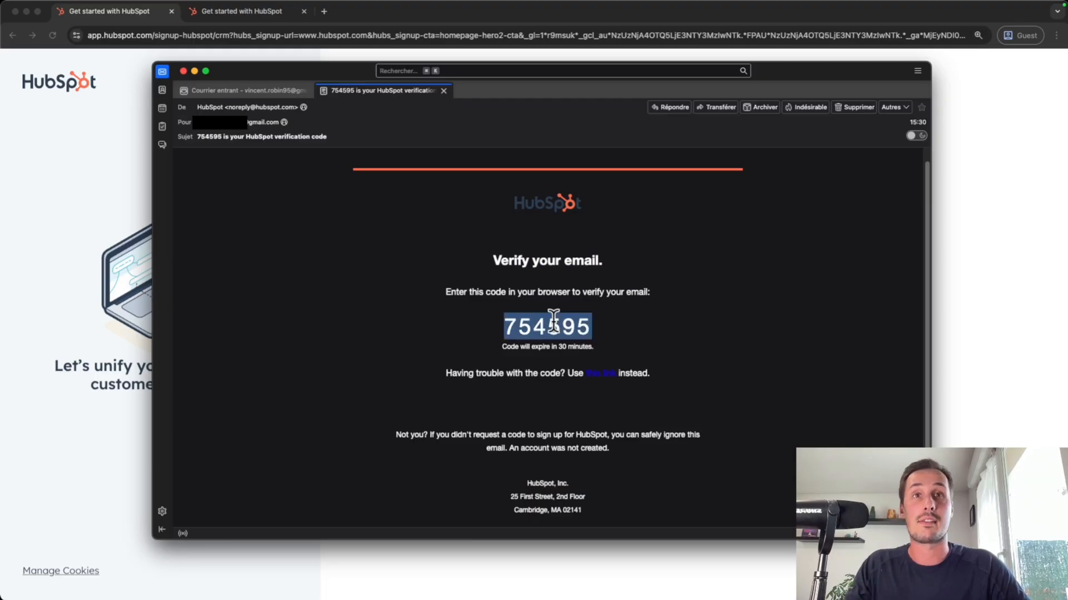
# Step: Return to the HubSpot sign-up page, enter the emailed verification code and submit it
pyautogui.click(934, 288)
pyautogui.click(438, 324)
pyautogui.press('super+v')
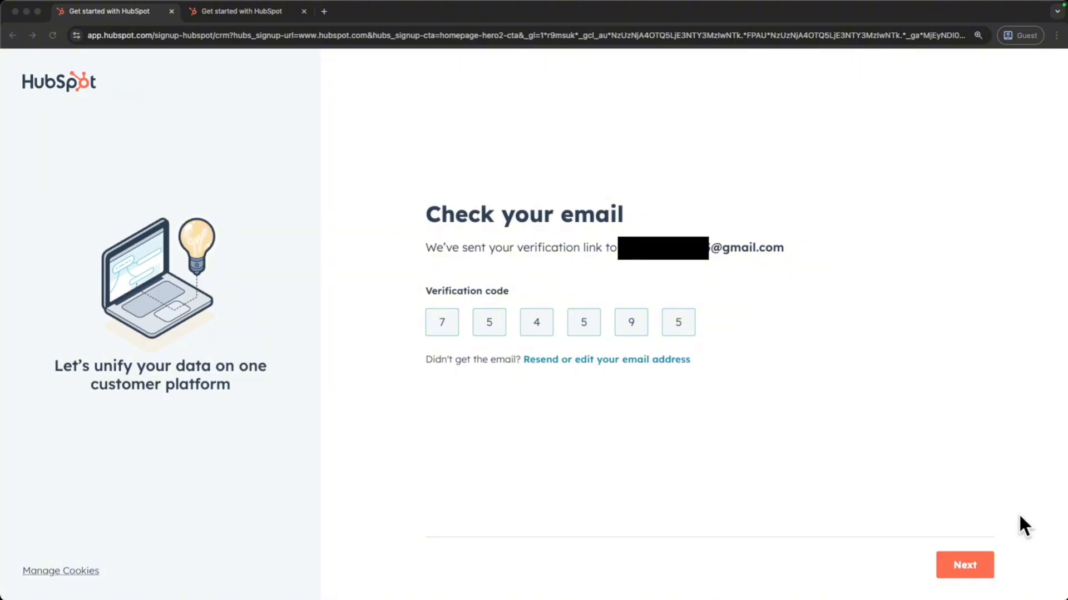
pyautogui.click(966, 556)
pyautogui.click(966, 558)
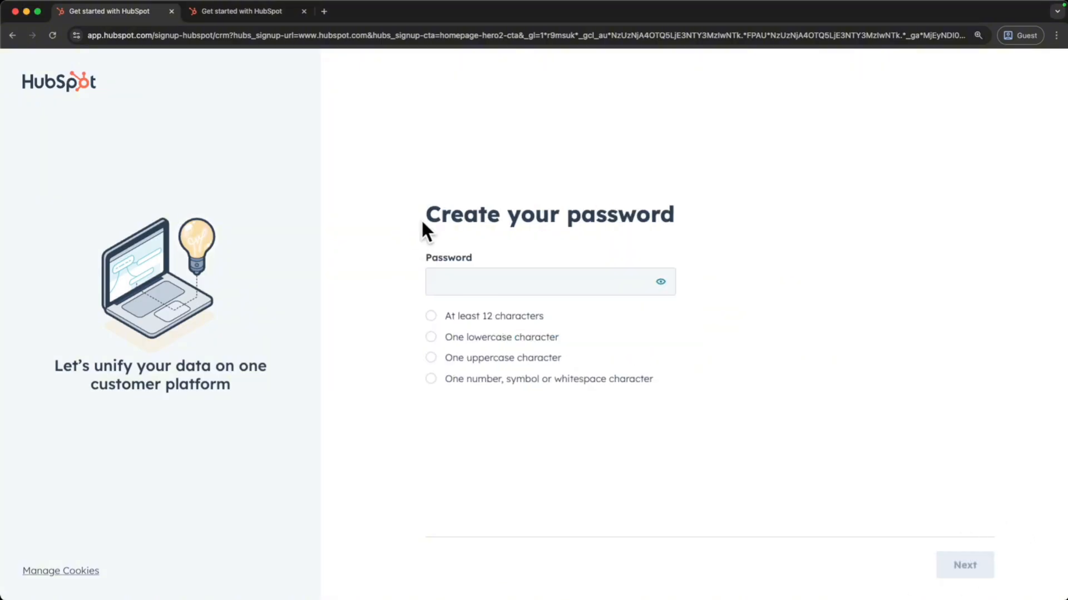
# Step: Create the account password, then fill in and submit the account holder's first and last name
pyautogui.moveTo(422, 218); pyautogui.dragTo(689, 245)
pyautogui.click(495, 280)
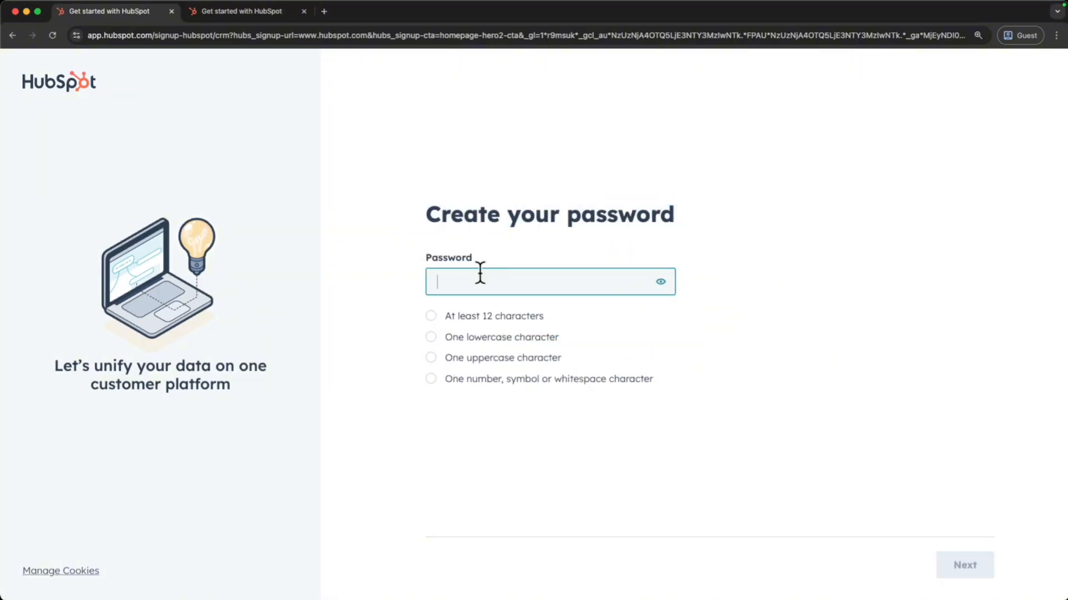
pyautogui.click(910, 465)
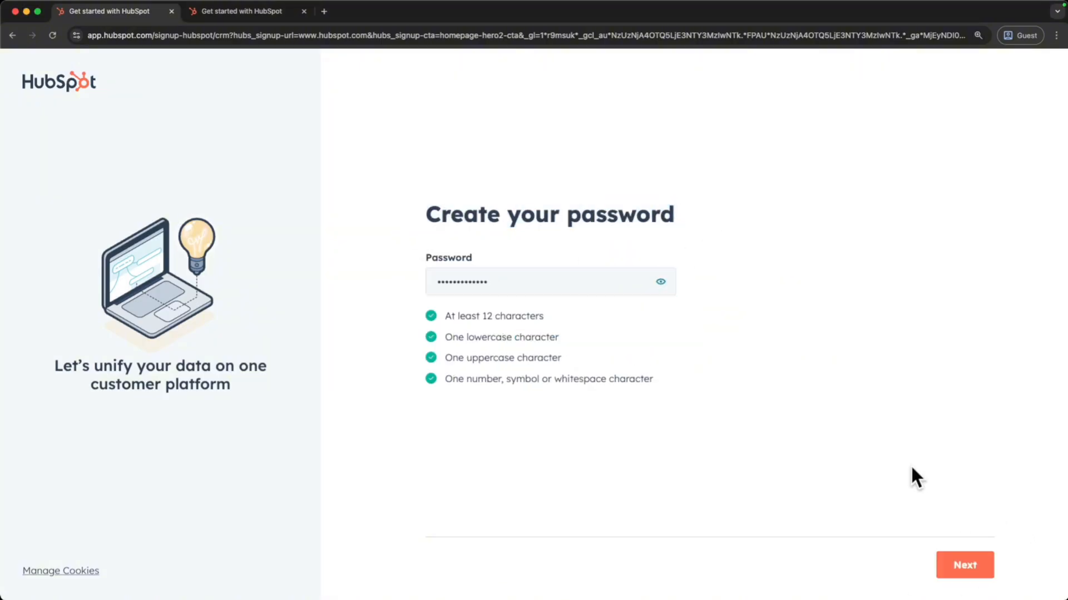
pyautogui.click(991, 578)
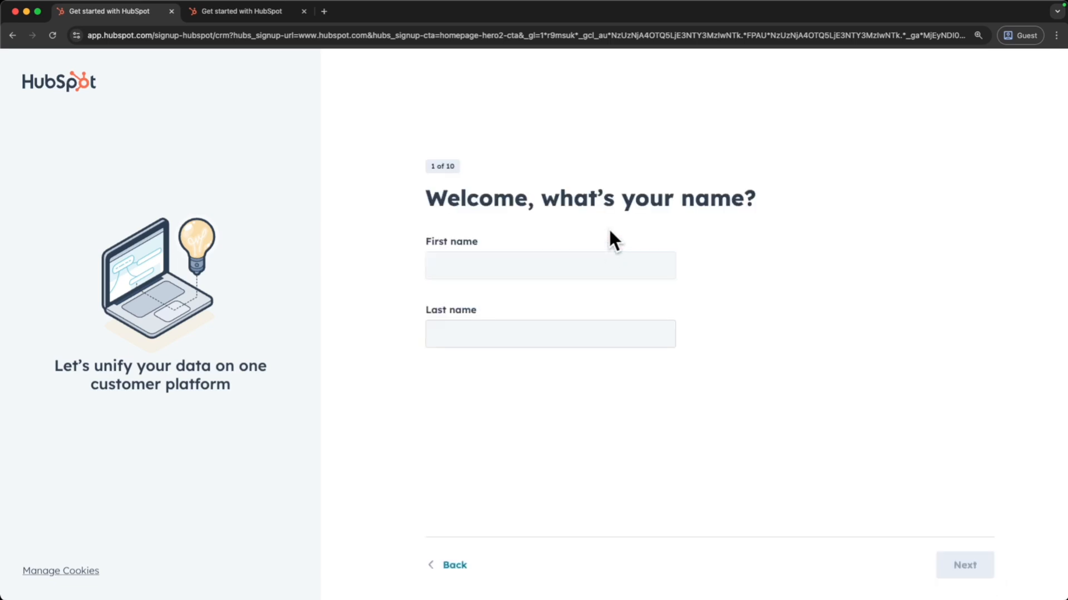
pyautogui.write('Vincent')
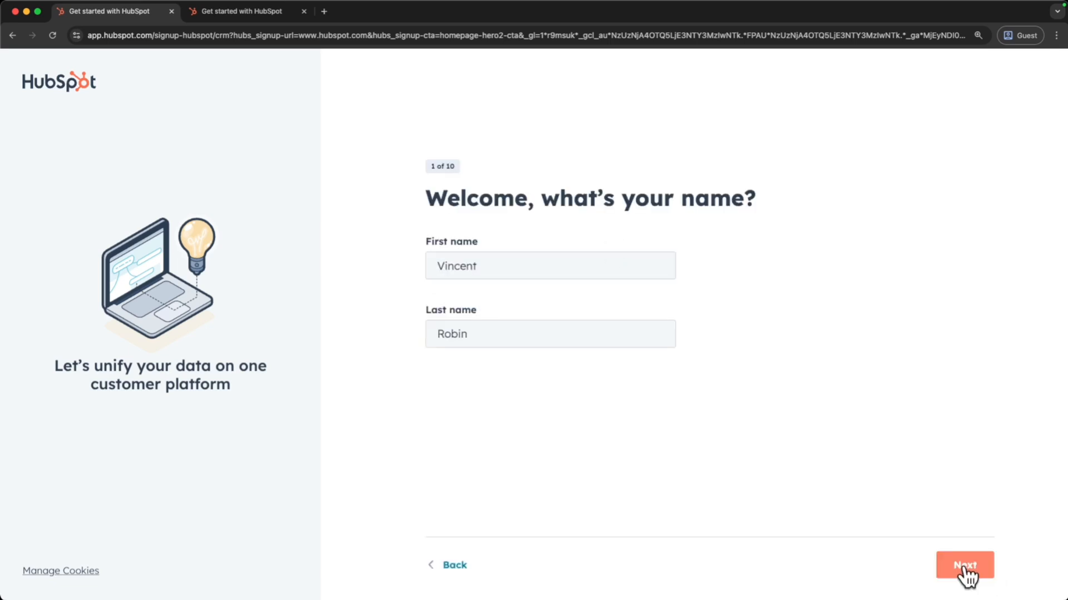
pyautogui.click(964, 570)
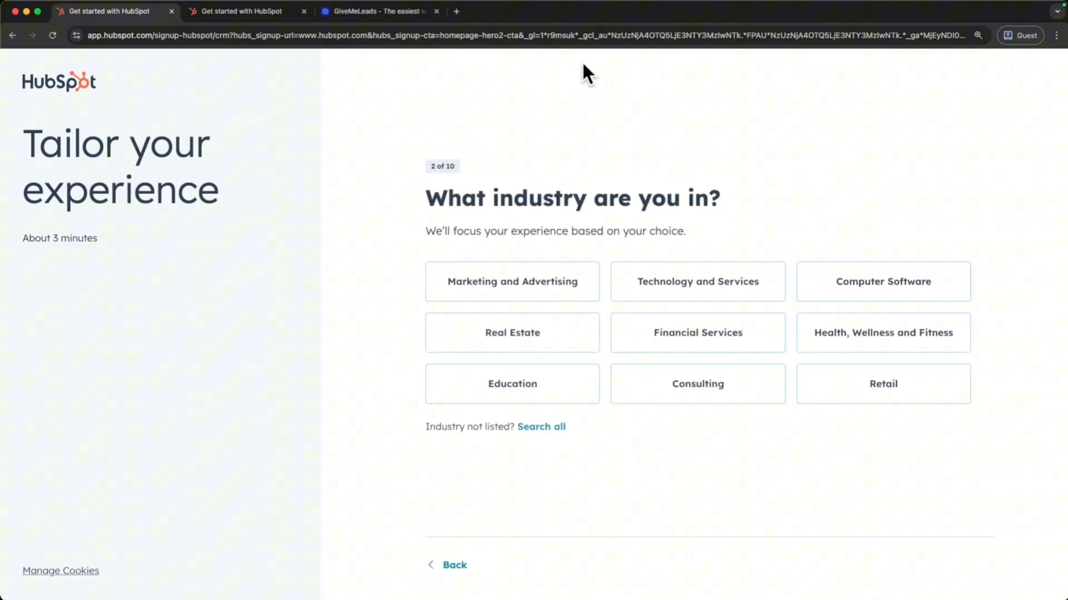
# Step: Choose Computer Software as the industry and select the first answer to question 3 of 10
pyautogui.click(371, 12)
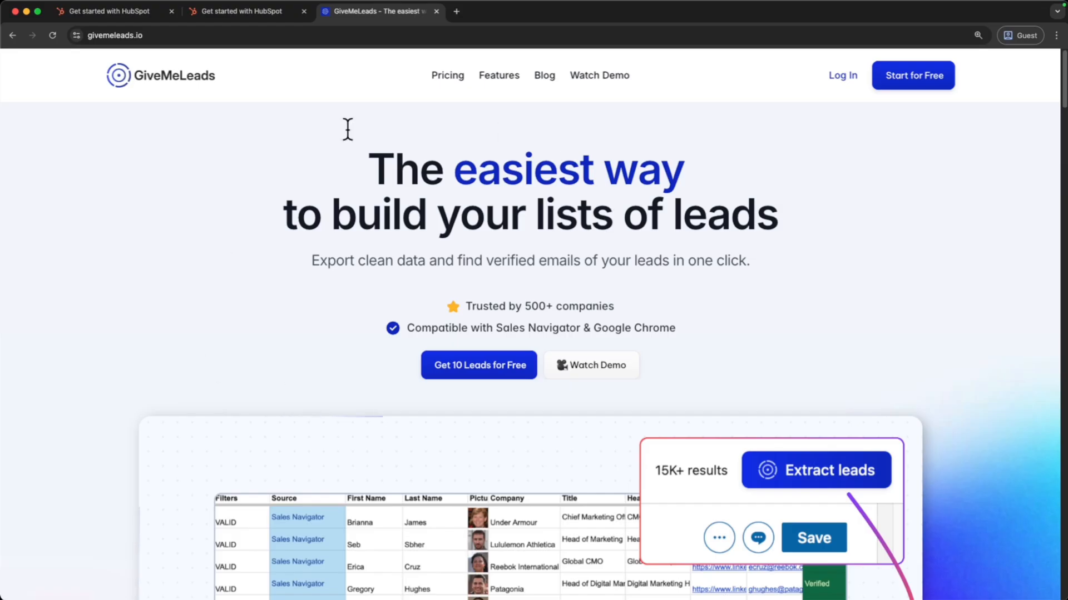
pyautogui.click(100, 14)
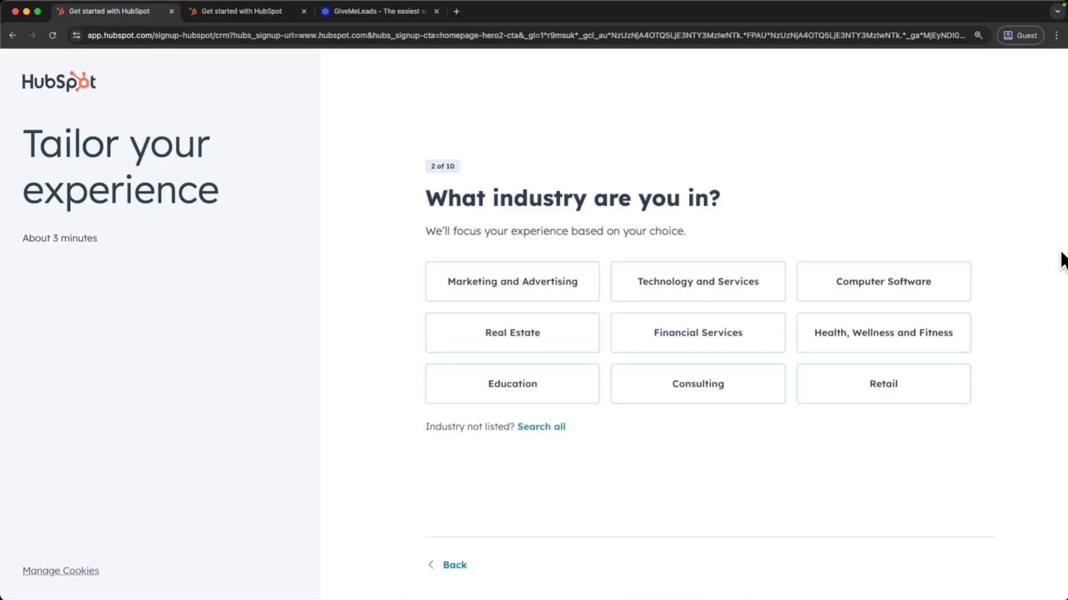
pyautogui.click(889, 289)
pyautogui.moveTo(425, 199); pyautogui.dragTo(703, 207)
pyautogui.click(589, 287)
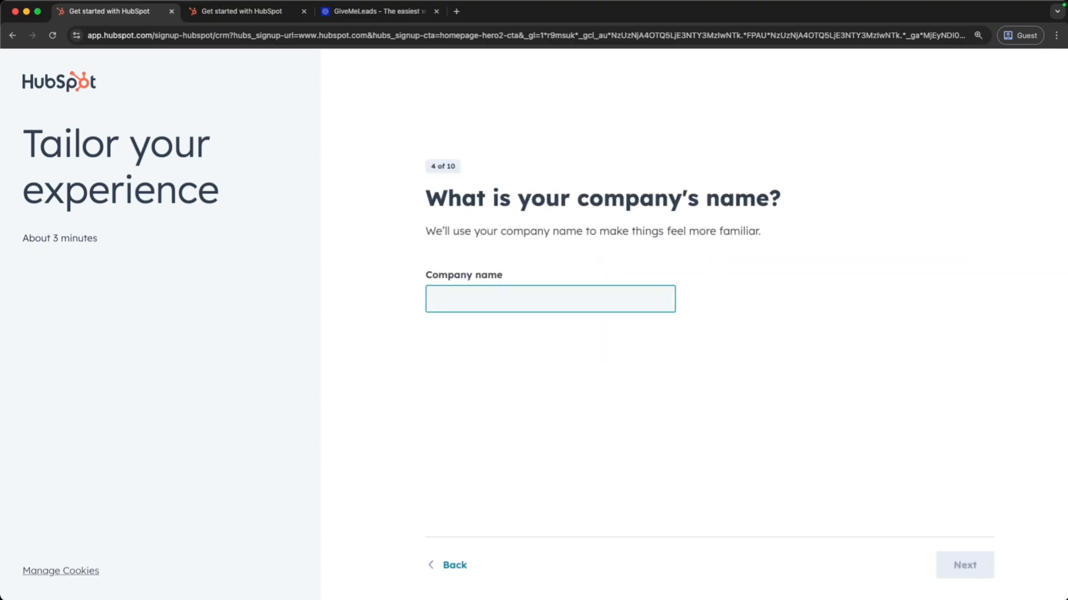
# Step: Enter "GiveMeLeads company" as the company name and choose 2 to 5 as the company size
pyautogui.write('GiveMeLeads company')
pyautogui.click(983, 565)
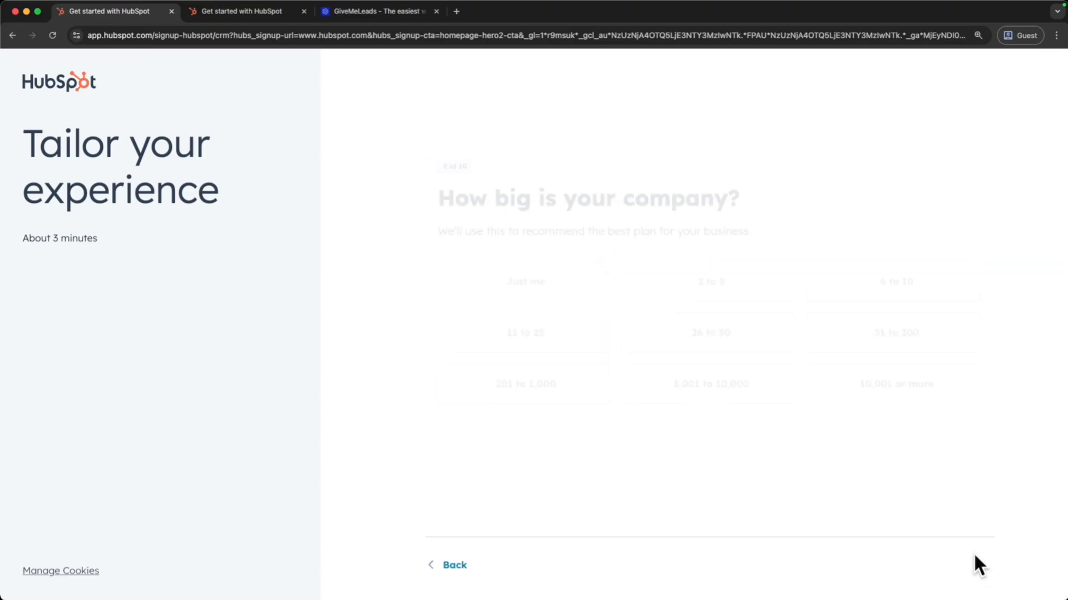
pyautogui.moveTo(426, 198); pyautogui.dragTo(787, 211)
pyautogui.click(787, 211)
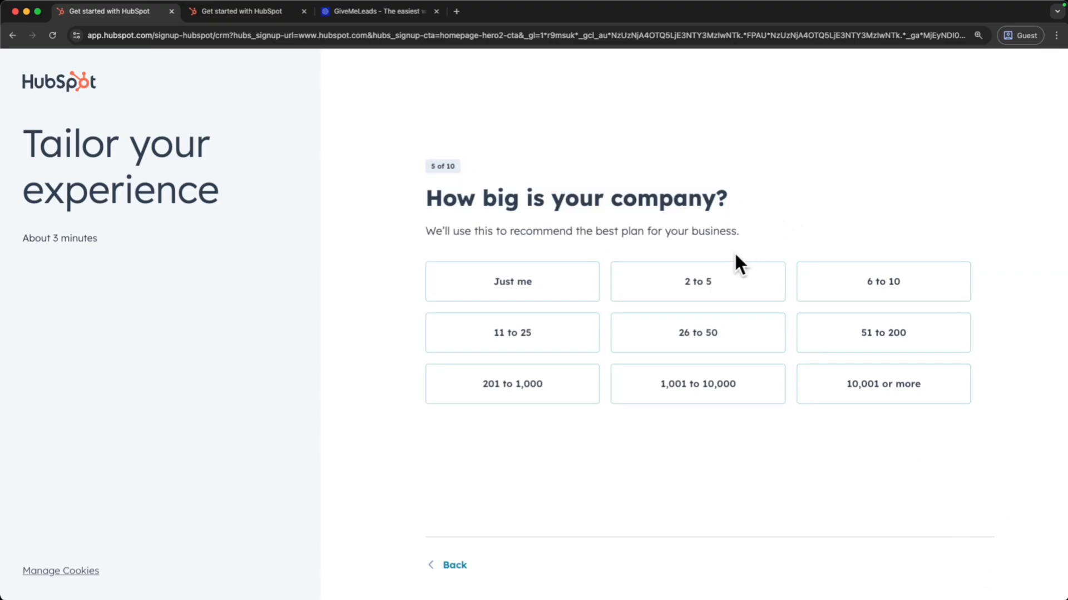
pyautogui.click(759, 290)
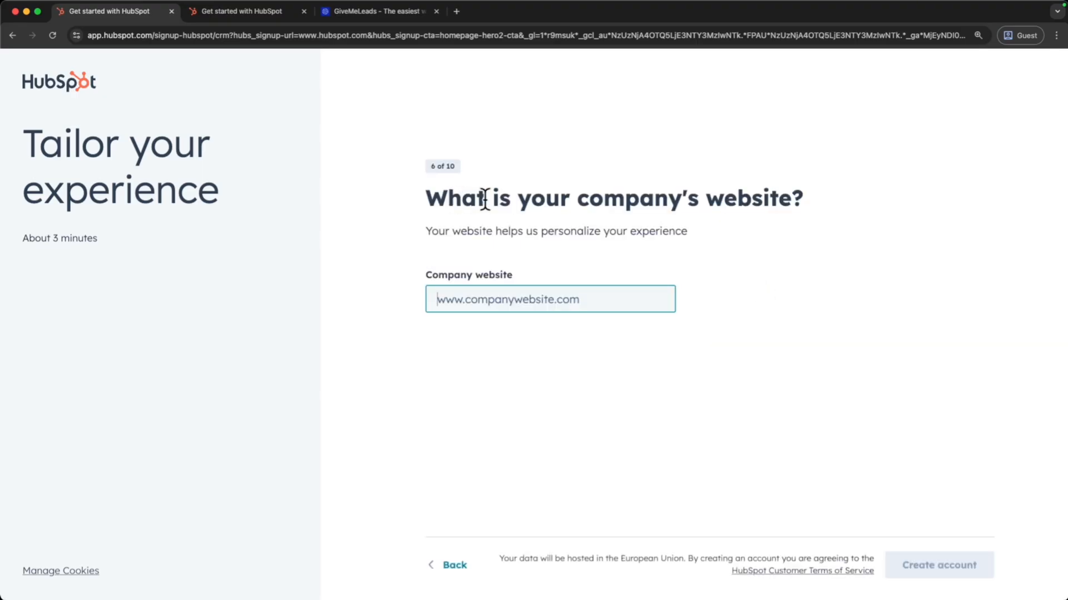
pyautogui.click(375, 12)
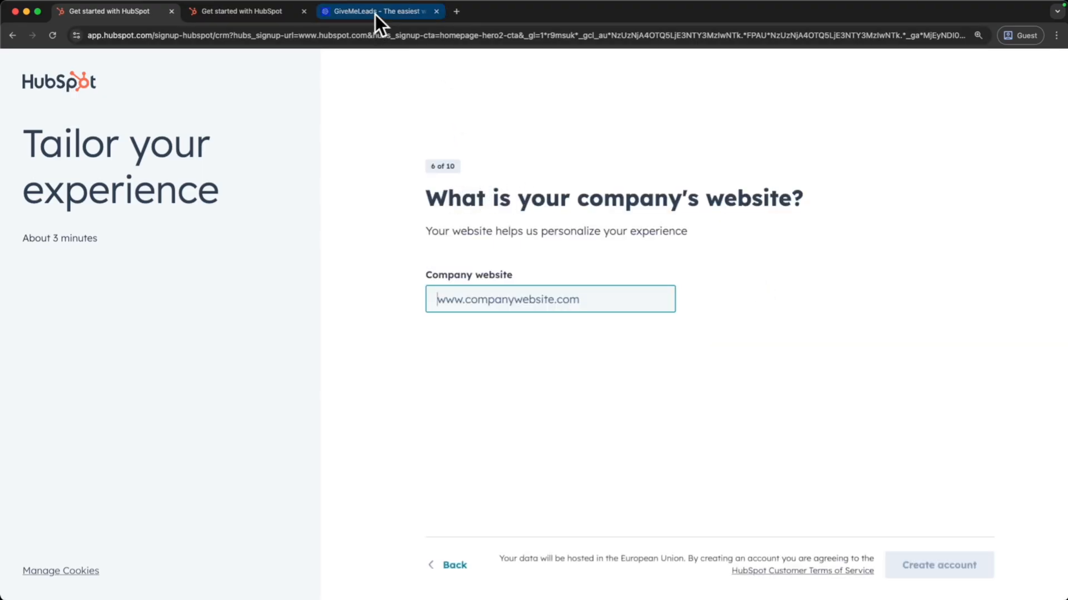
pyautogui.click(380, 35)
pyautogui.press('super+c')
pyautogui.click(127, 8)
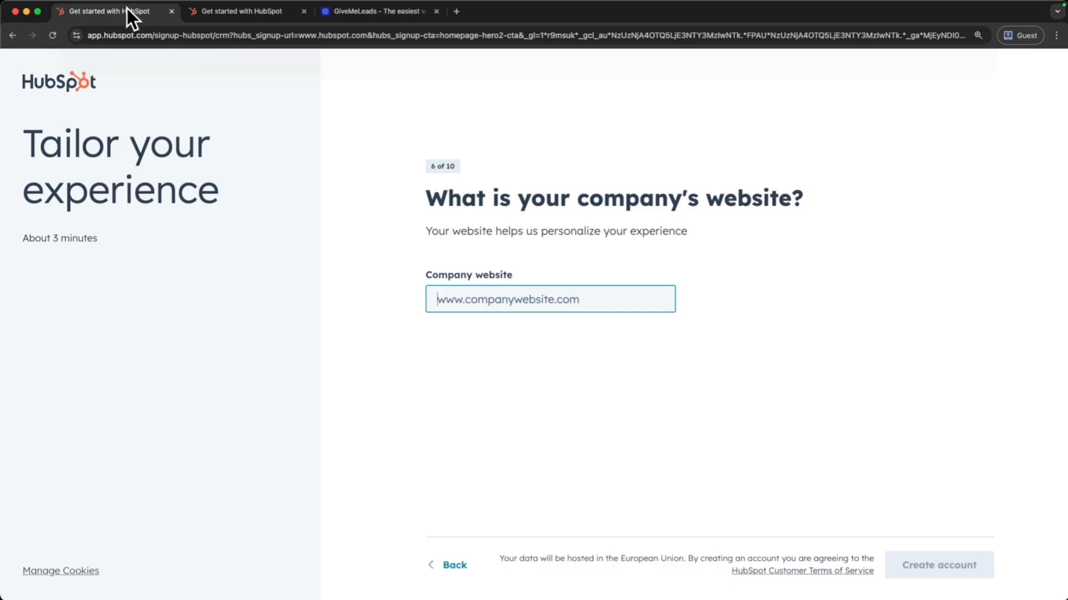
pyautogui.press('super+v')
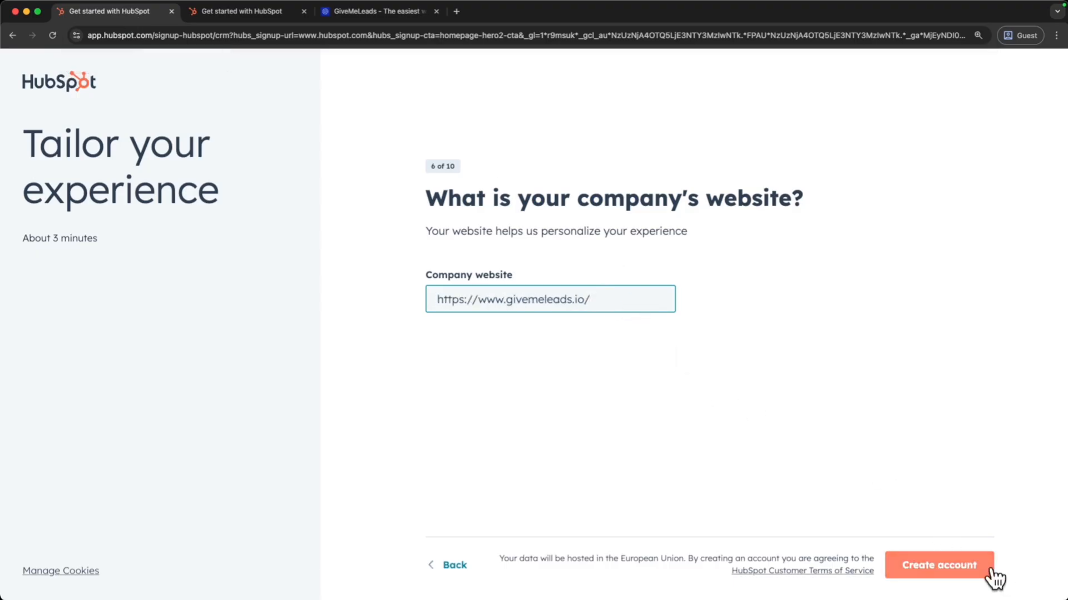
pyautogui.click(991, 567)
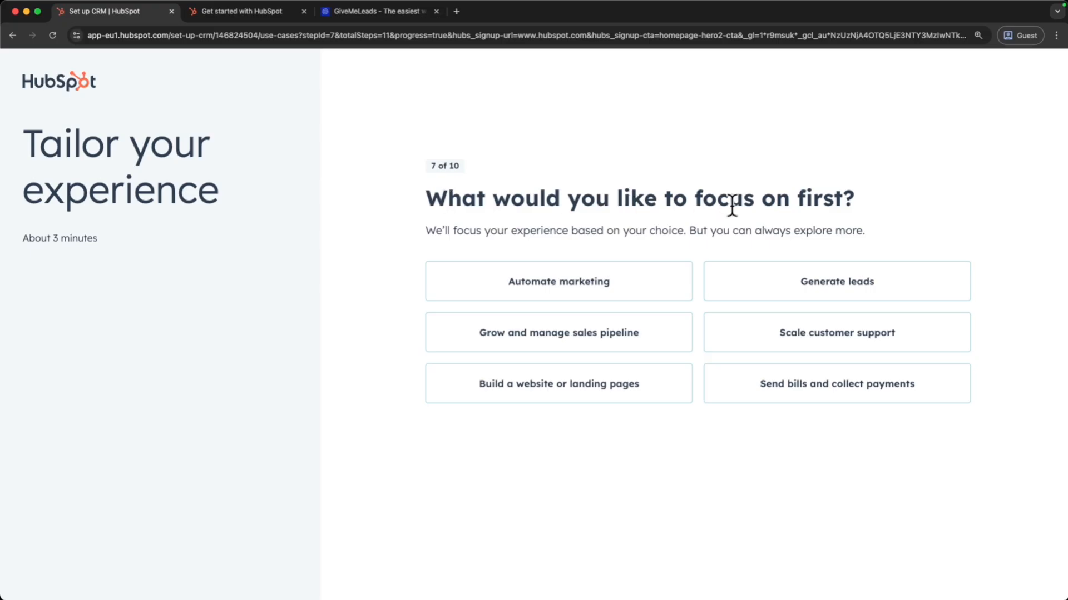
# Step: Choose Generate leads as the first focus and finish the setup without adding tools, a Google connection, contacts or team invitations
pyautogui.click(812, 294)
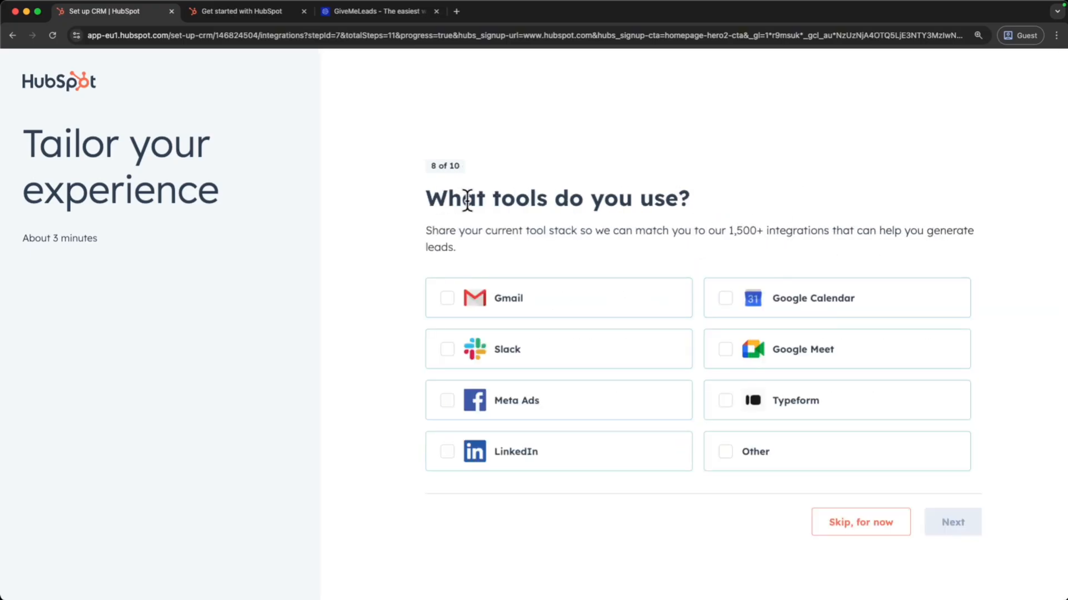
pyautogui.click(889, 540)
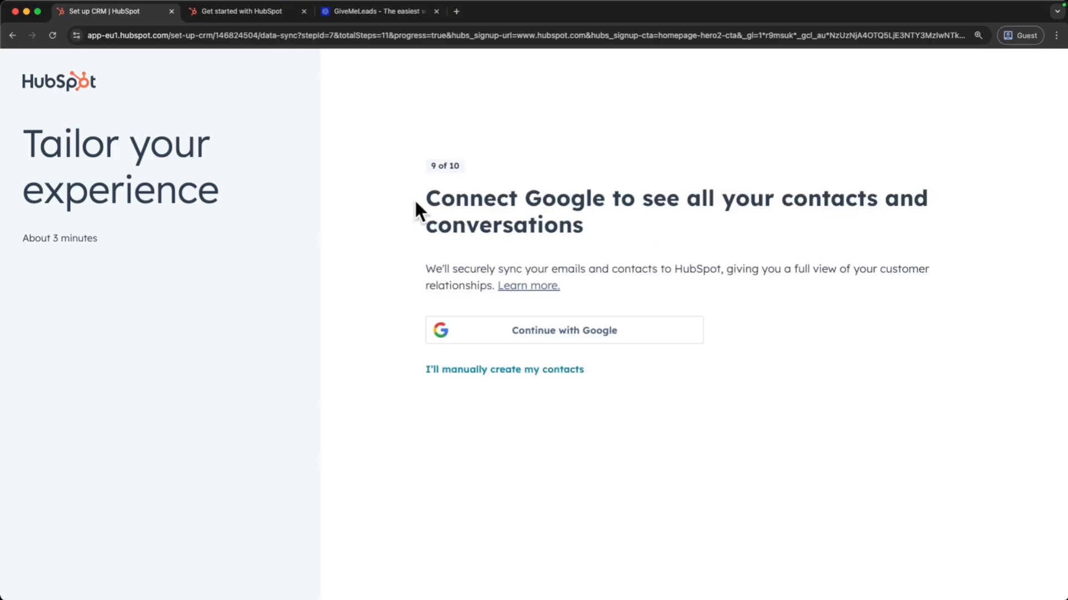
pyautogui.moveTo(415, 199); pyautogui.dragTo(717, 231)
pyautogui.click(695, 239)
pyautogui.click(507, 371)
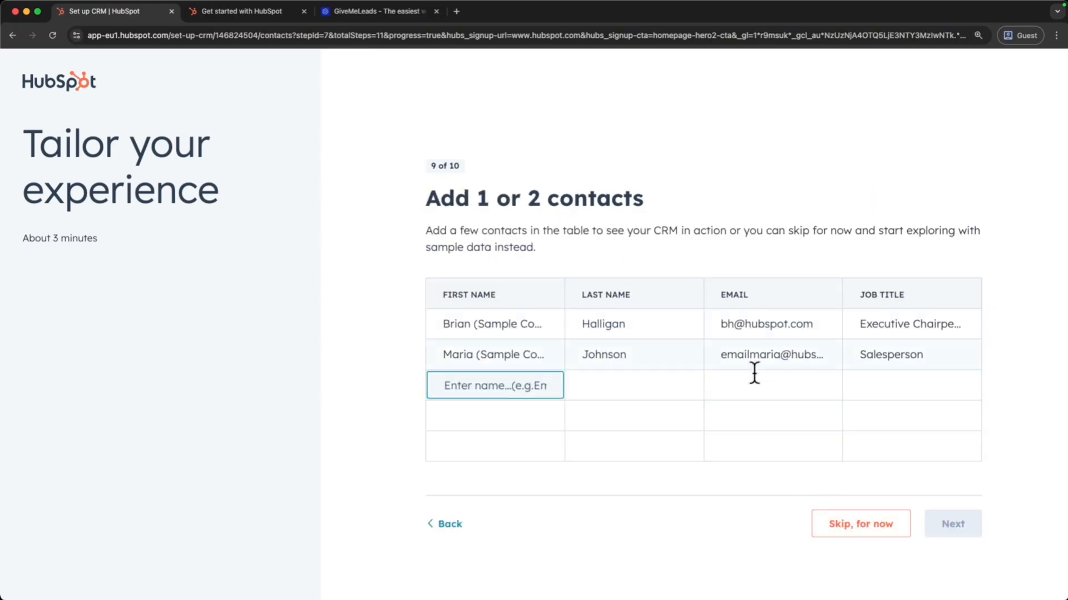
pyautogui.click(884, 526)
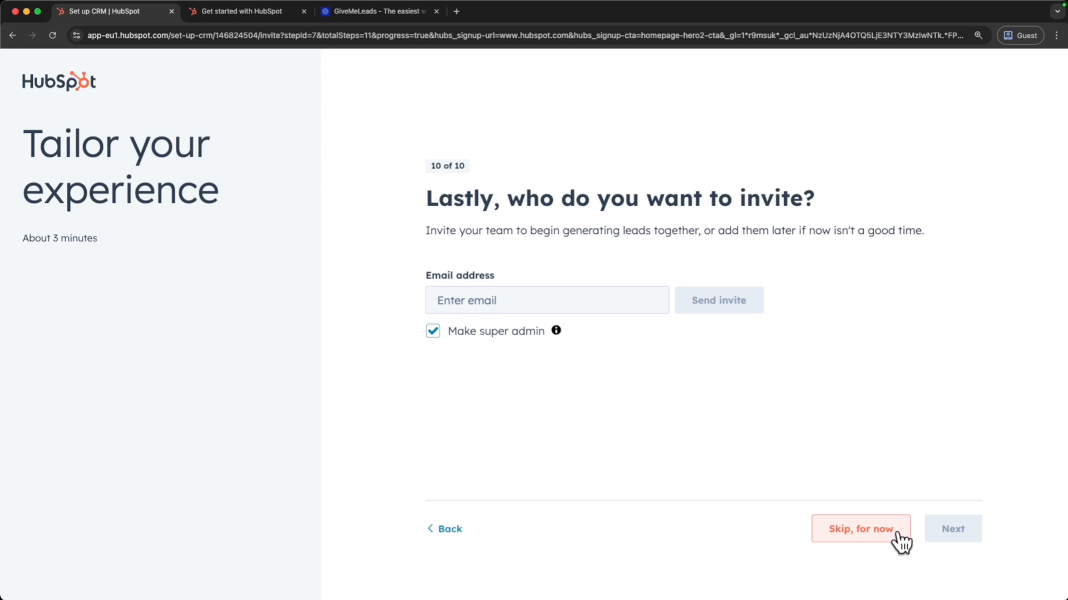
pyautogui.click(884, 529)
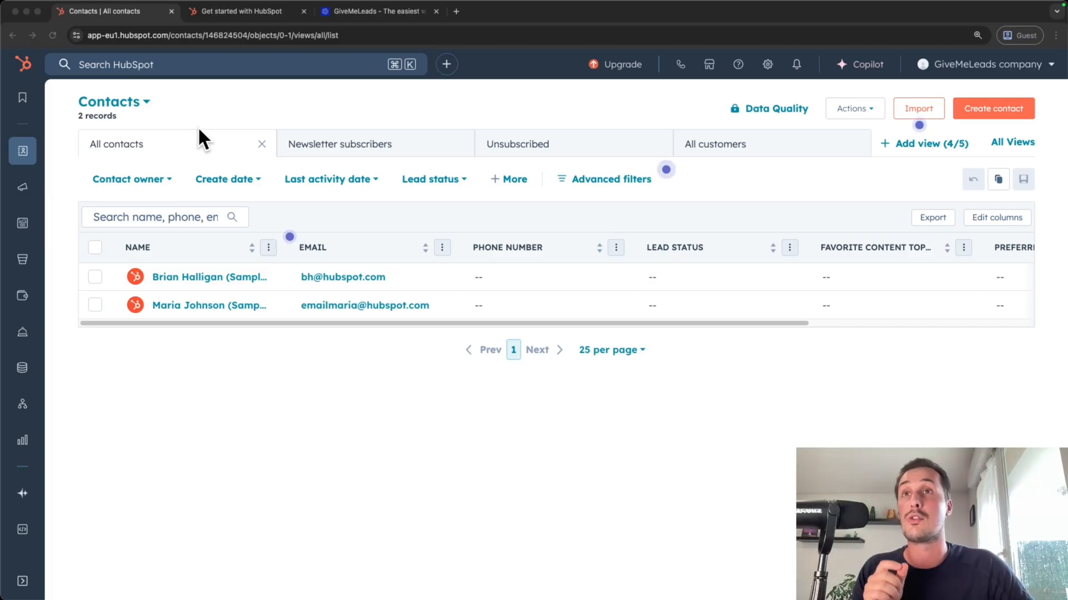
# Step: Look through the sections of the main navigation, from CRM, Marketing, Content and Sales to Commerce, Service and Data Management
pyautogui.moveTo(23, 153)
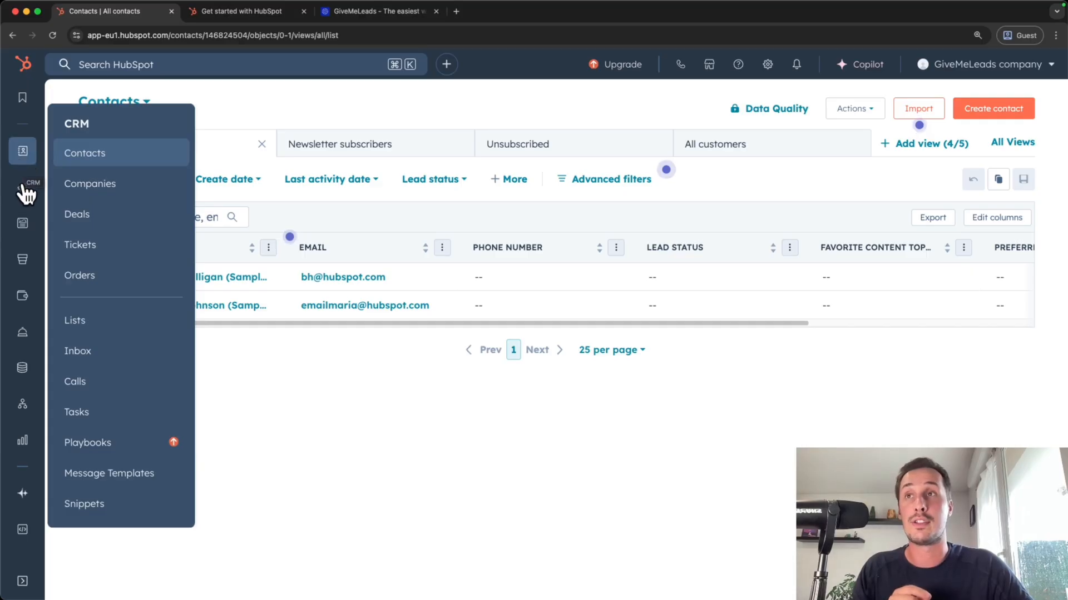
pyautogui.moveTo(23, 192)
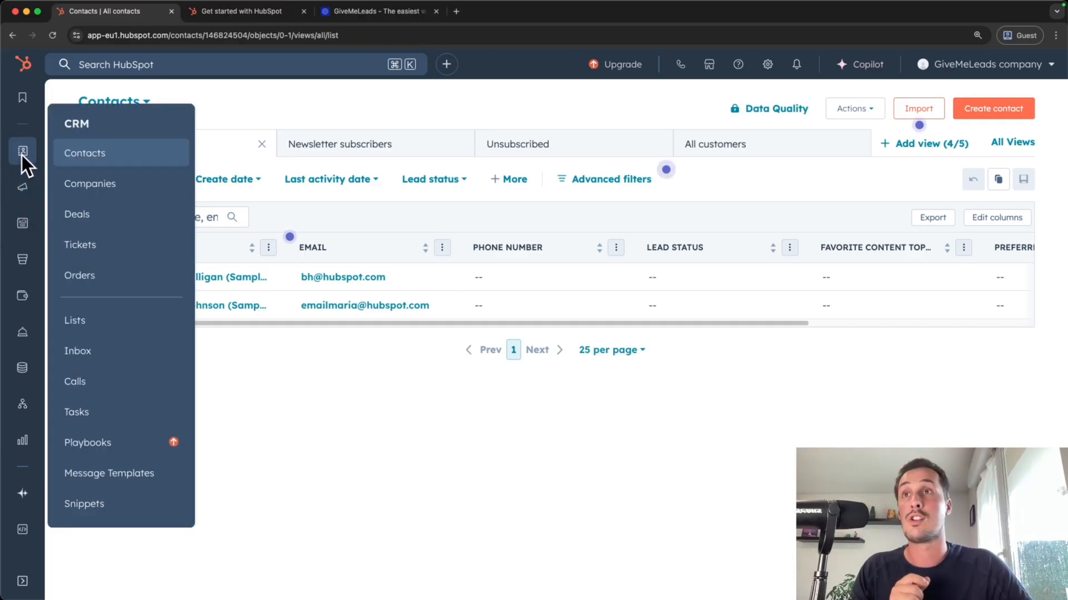
pyautogui.moveTo(65, 127); pyautogui.dragTo(86, 128)
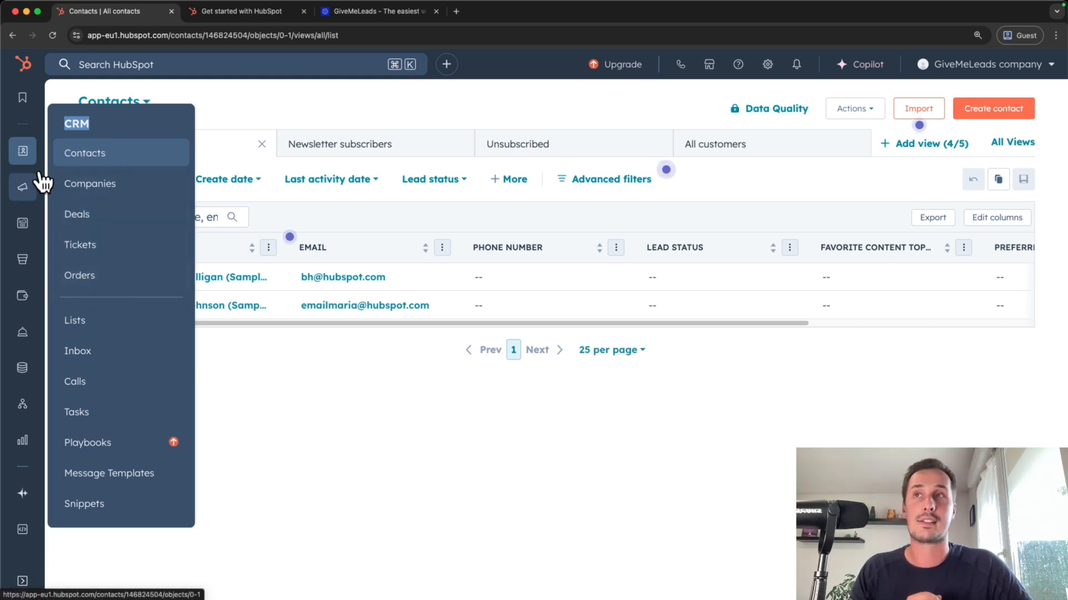
pyautogui.moveTo(23, 188)
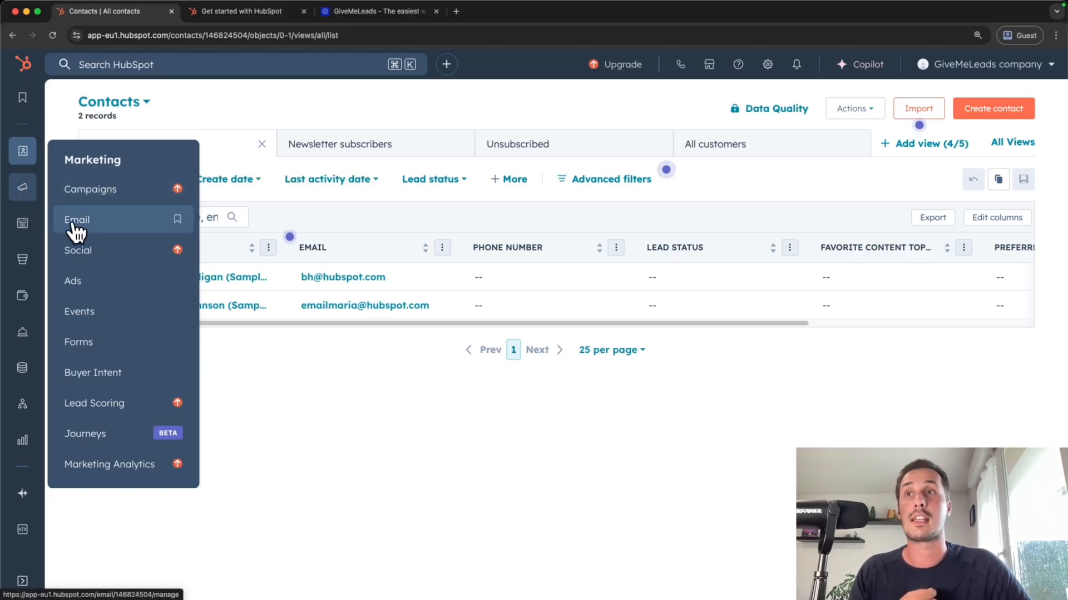
pyautogui.moveTo(25, 231)
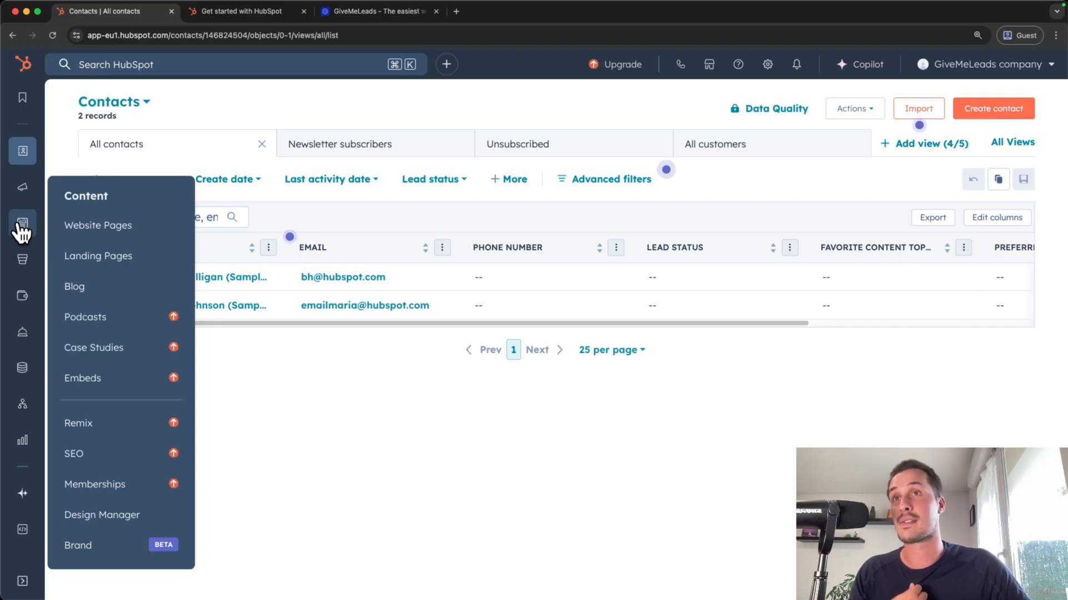
pyautogui.moveTo(22, 269)
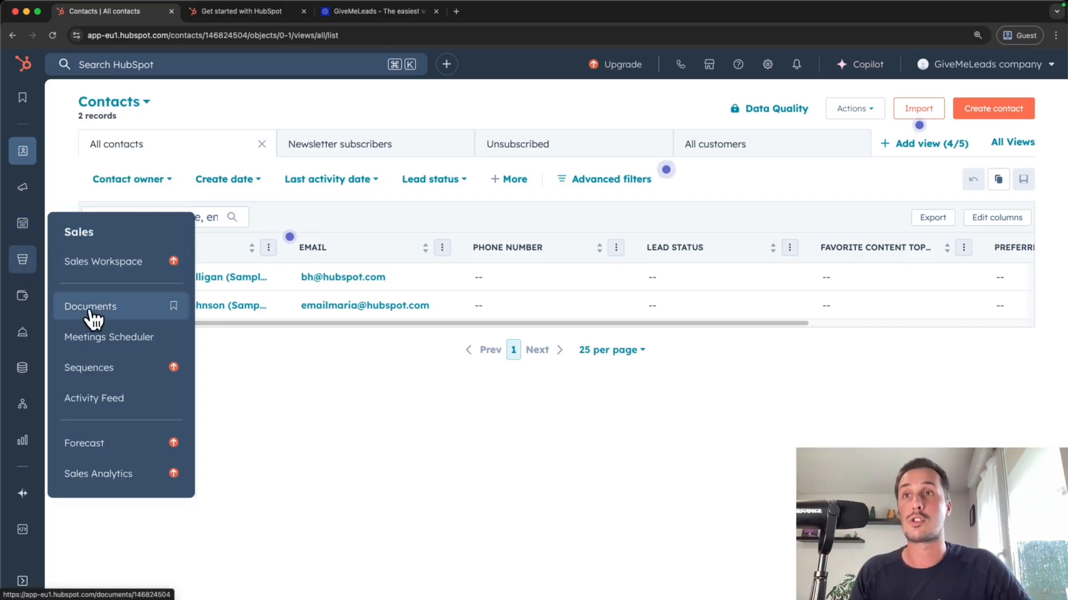
pyautogui.moveTo(20, 298)
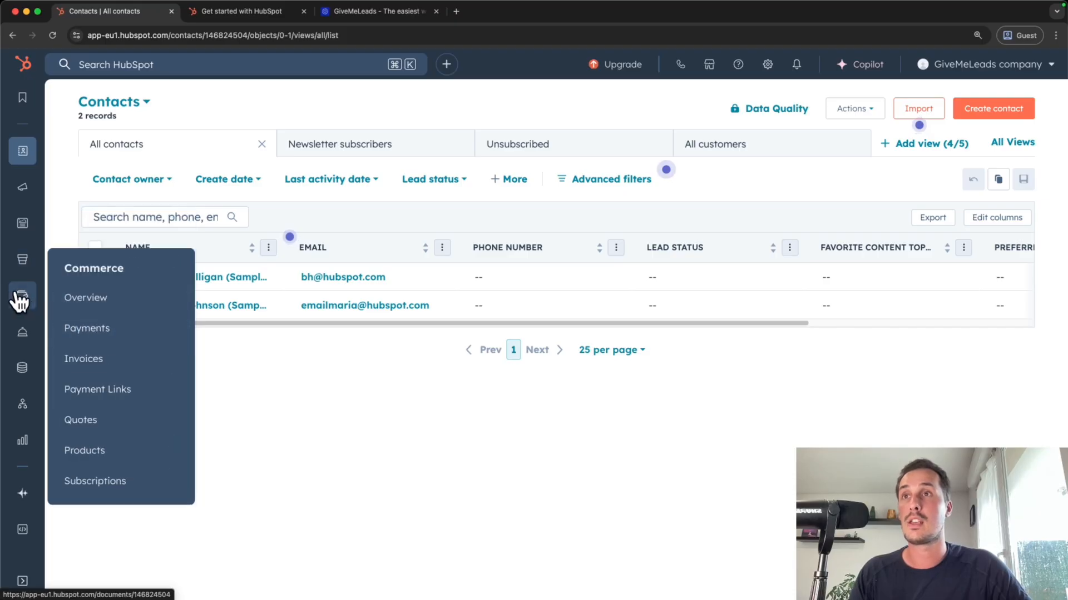
pyautogui.moveTo(25, 340)
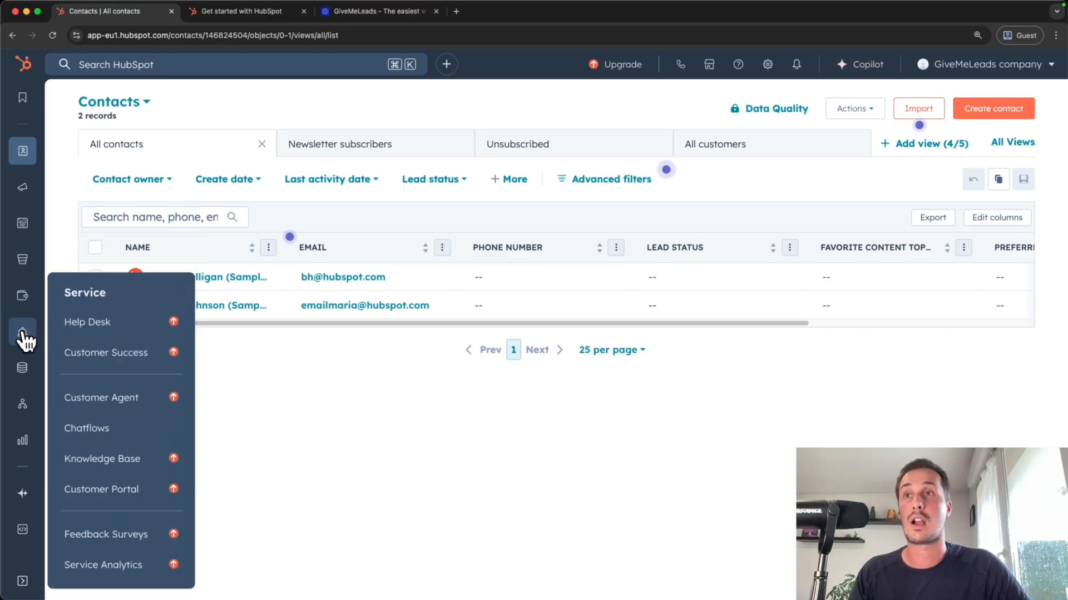
pyautogui.moveTo(22, 378)
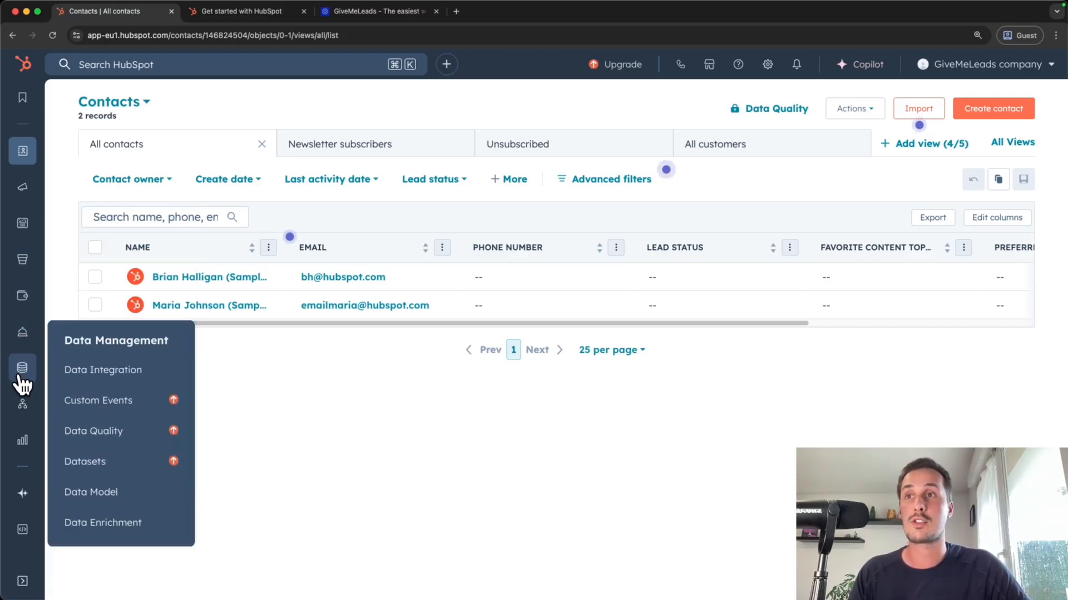
pyautogui.moveTo(25, 416)
pyautogui.moveTo(25, 448)
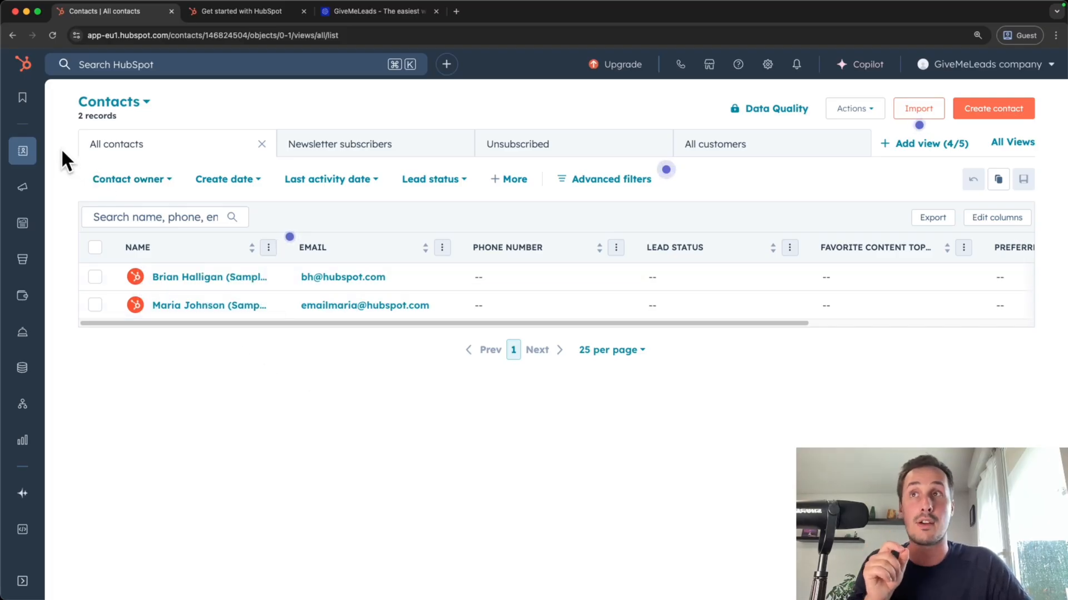
# Step: Open the contacts list, filter it by the Bad Timing lead status and clear that filter
pyautogui.moveTo(25, 150)
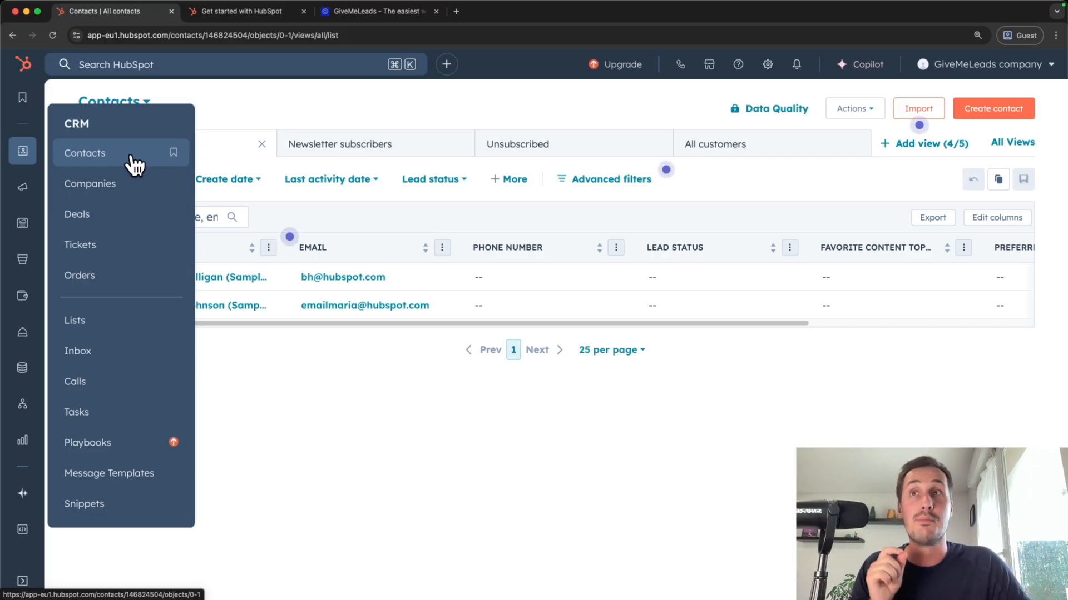
pyautogui.click(174, 153)
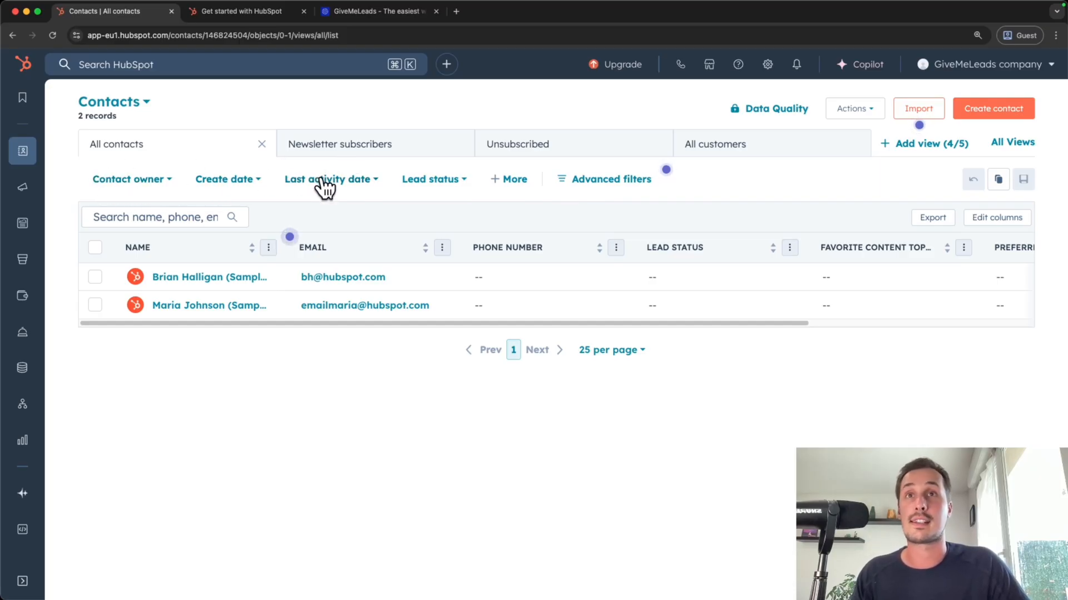
pyautogui.click(444, 183)
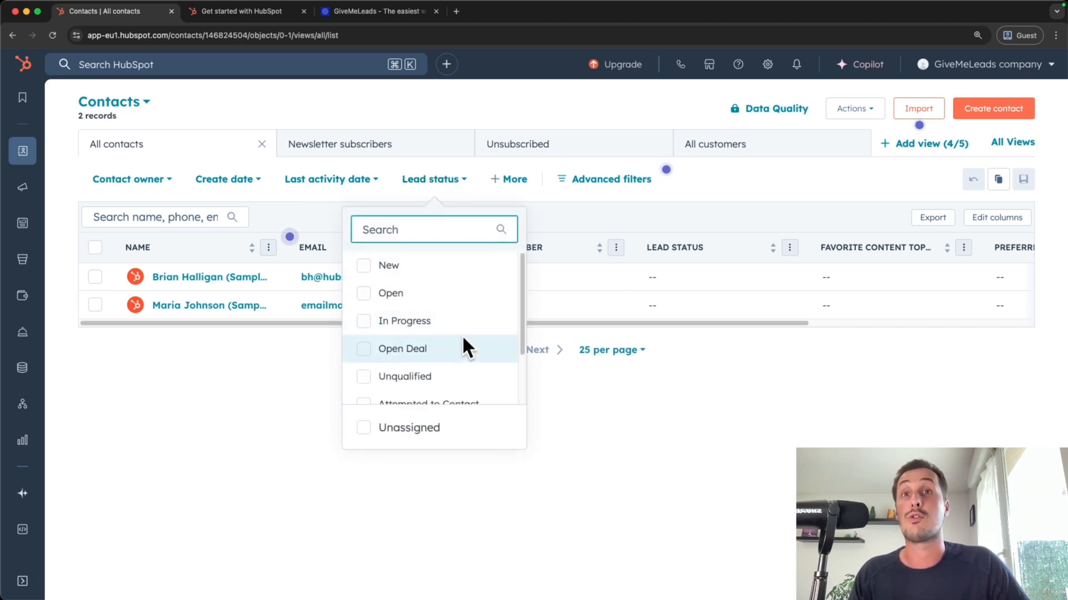
pyautogui.scroll(-1, 464, 349)
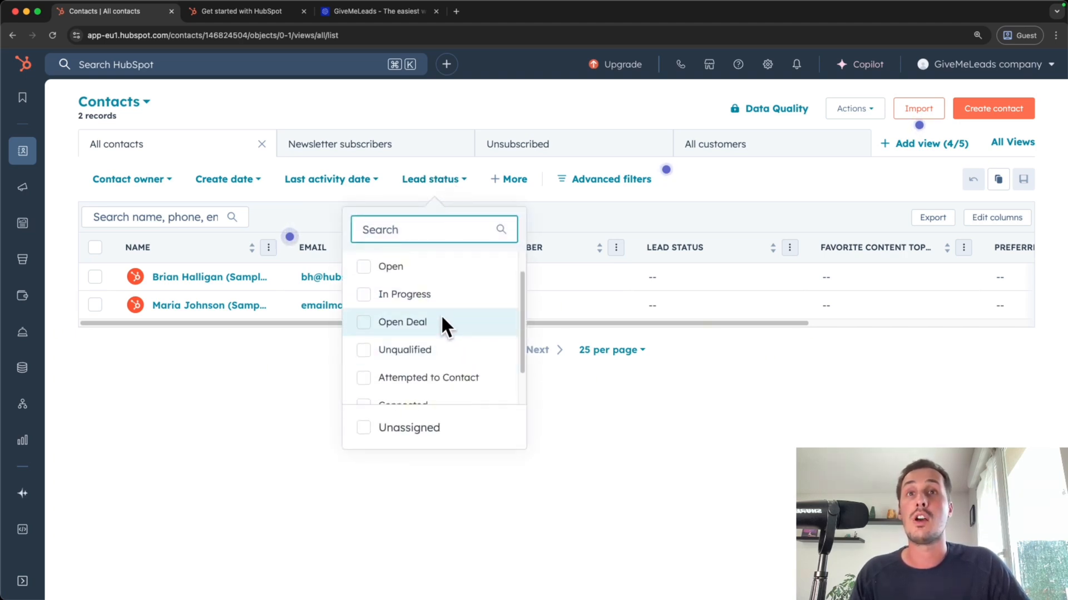
pyautogui.scroll(-2, 441, 305)
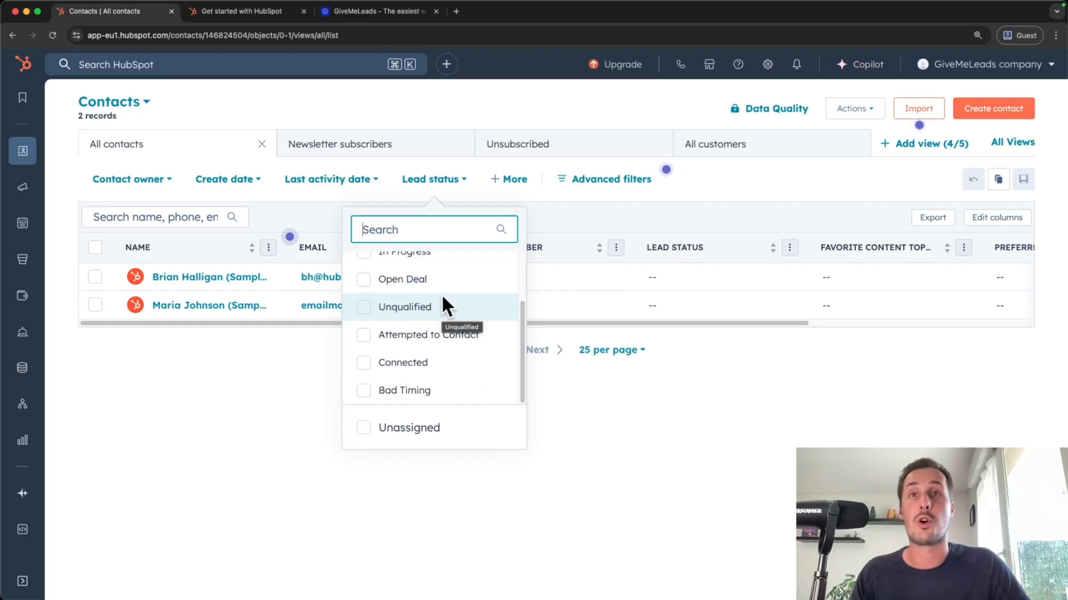
pyautogui.click(364, 391)
pyautogui.click(653, 262)
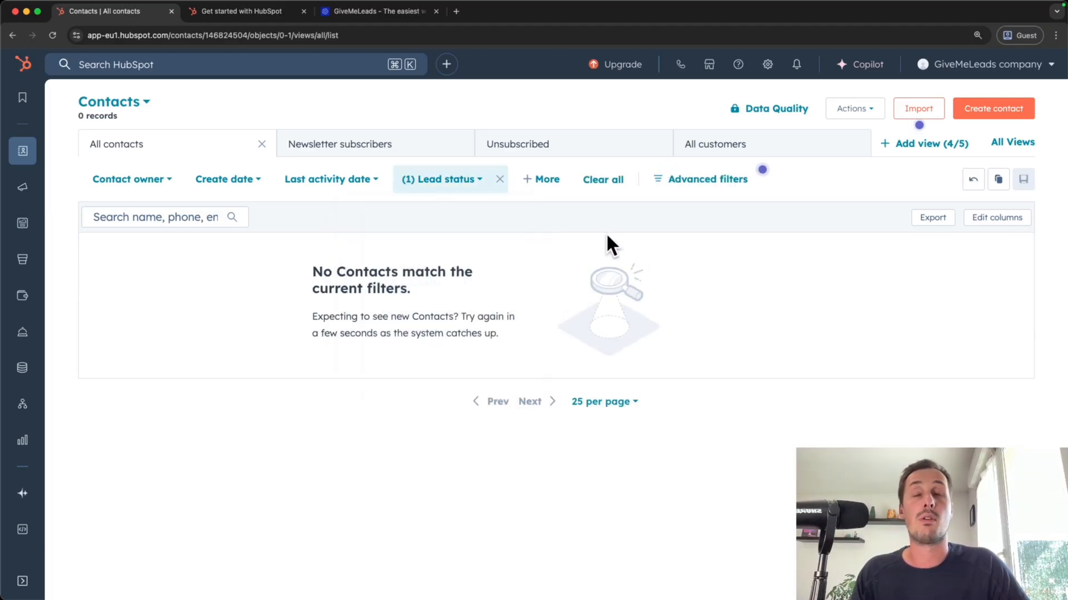
pyautogui.click(500, 179)
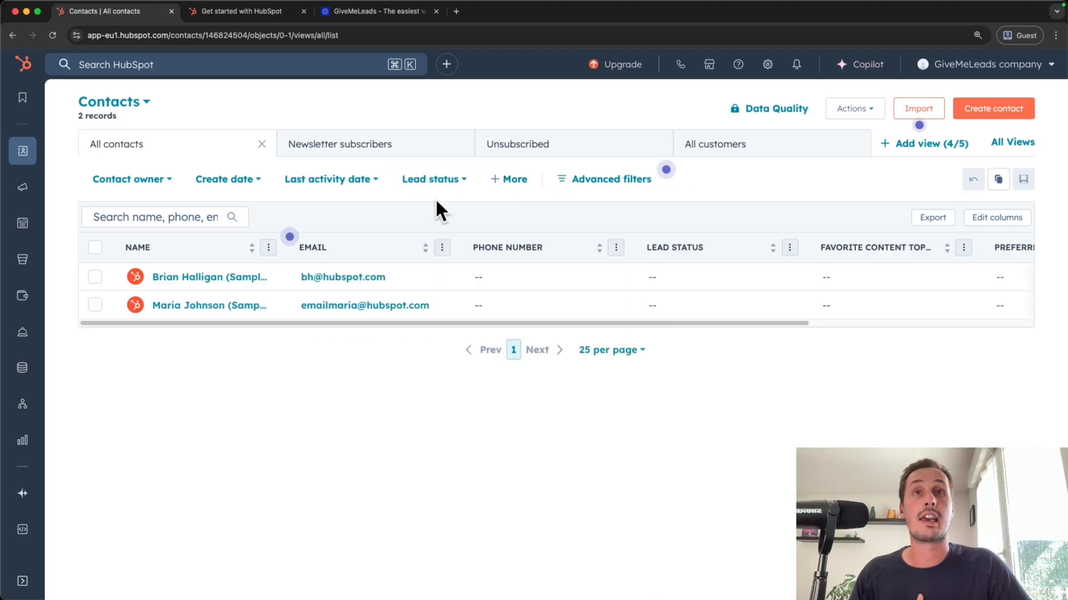
# Step: Review the contact properties available as additional quick filters and as advanced filters, without adding any
pyautogui.click(508, 181)
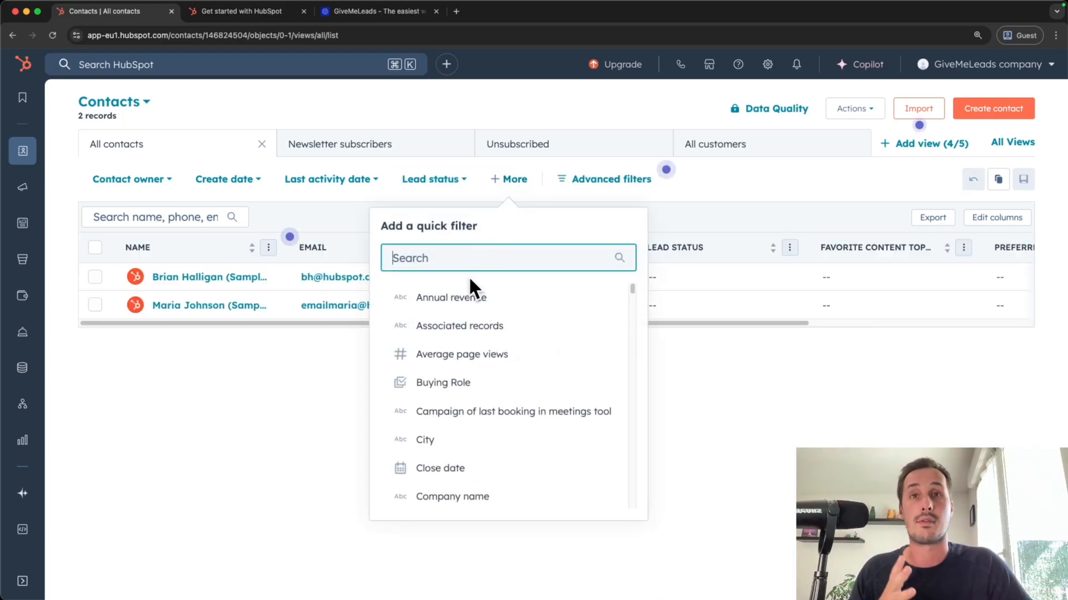
pyautogui.scroll(-3, 460, 330)
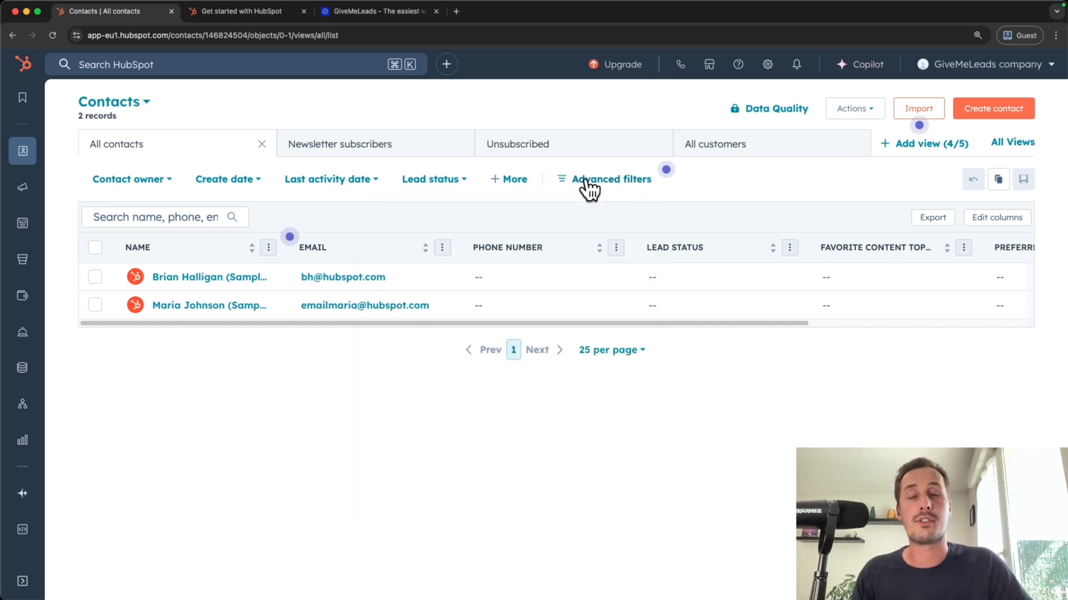
pyautogui.click(588, 188)
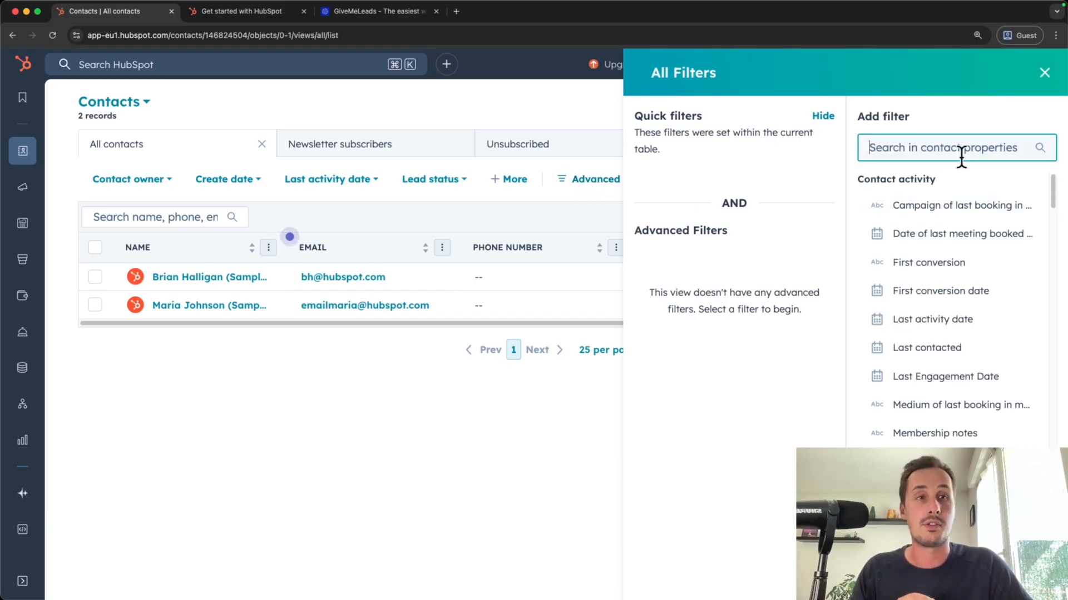
pyautogui.scroll(-3, 938, 232)
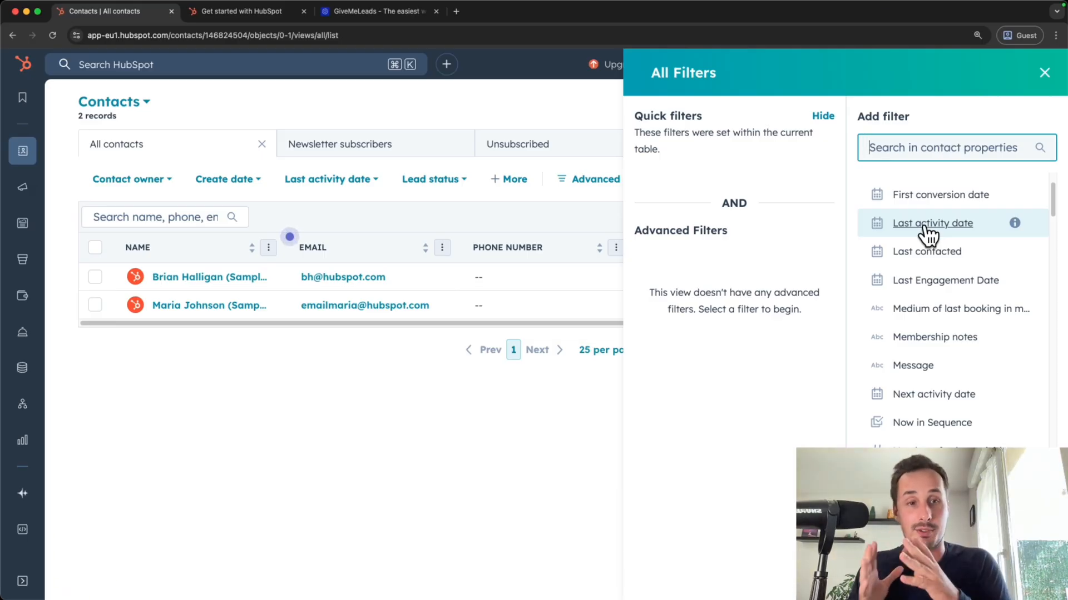
pyautogui.scroll(3, 927, 239)
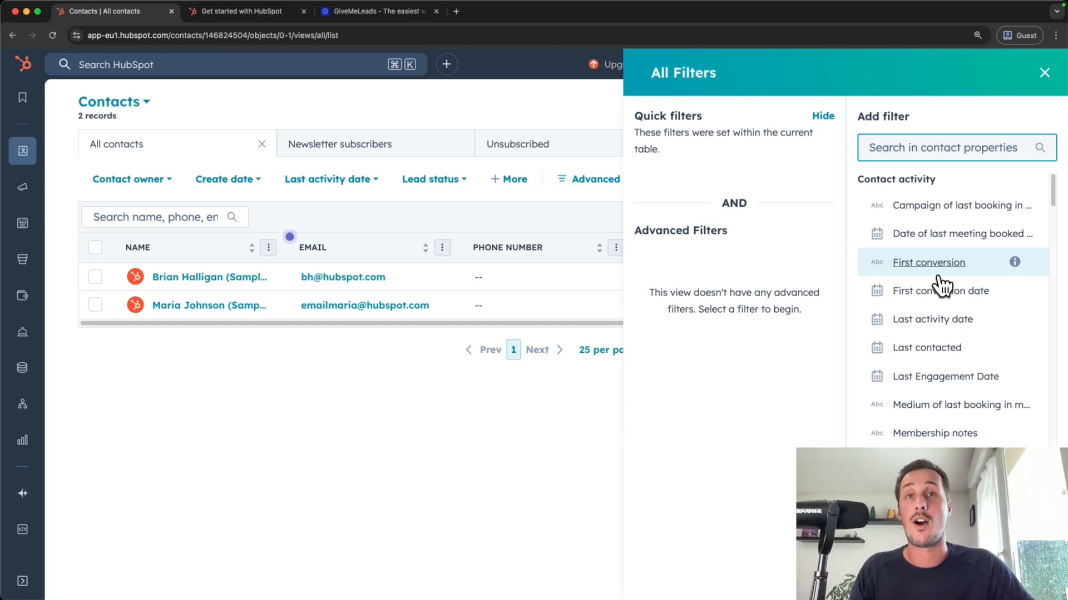
pyautogui.click(1044, 73)
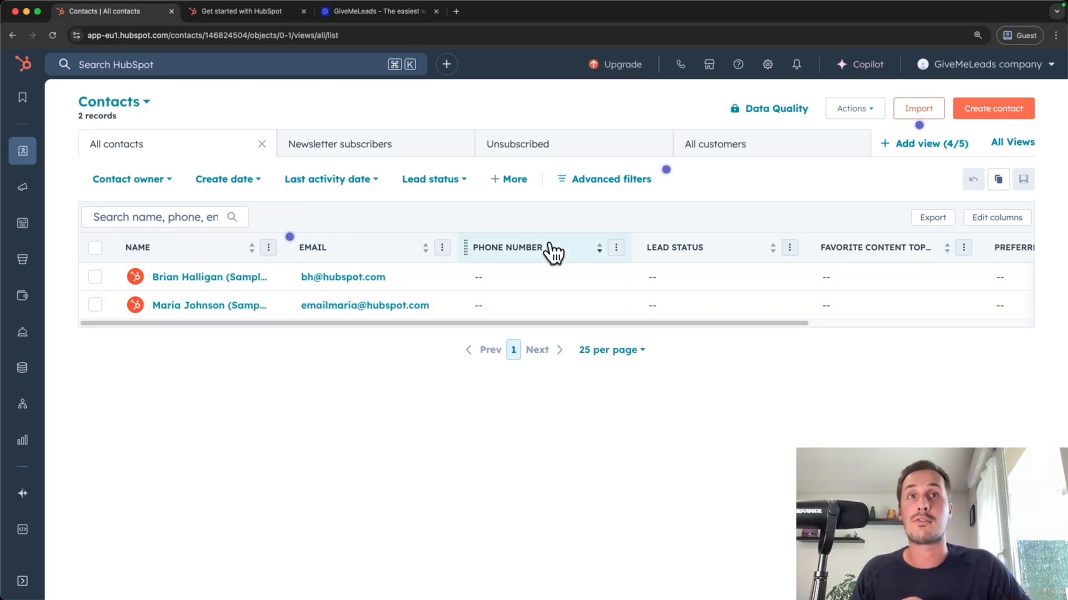
# Step: Move the Create Date column of the contacts table to directly after the Email column
pyautogui.moveTo(364, 322); pyautogui.dragTo(589, 324)
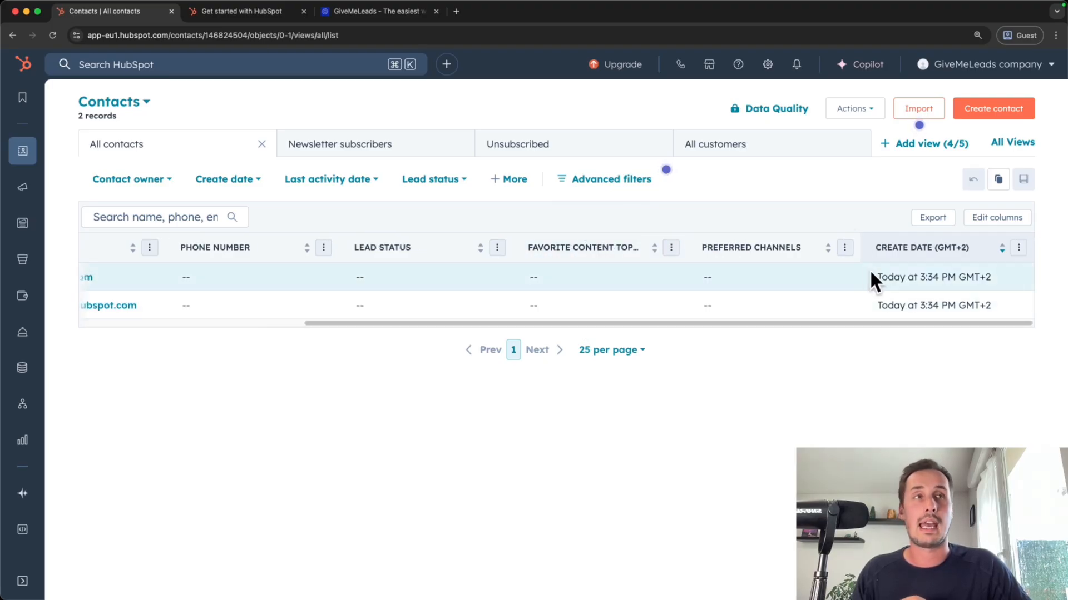
pyautogui.hscroll(-10, 812, 278)
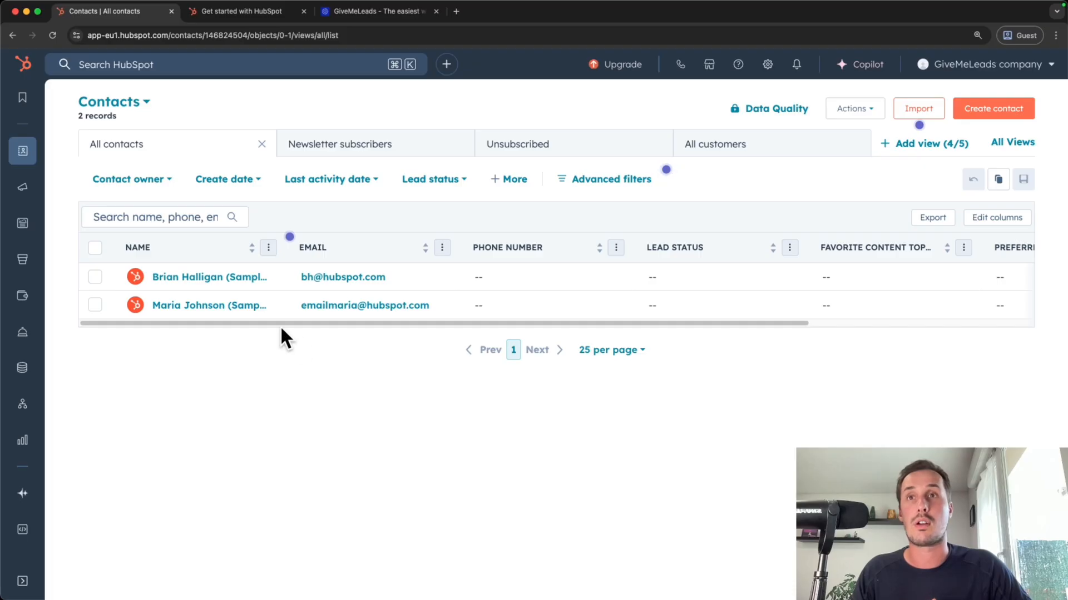
pyautogui.moveTo(255, 322); pyautogui.dragTo(488, 322)
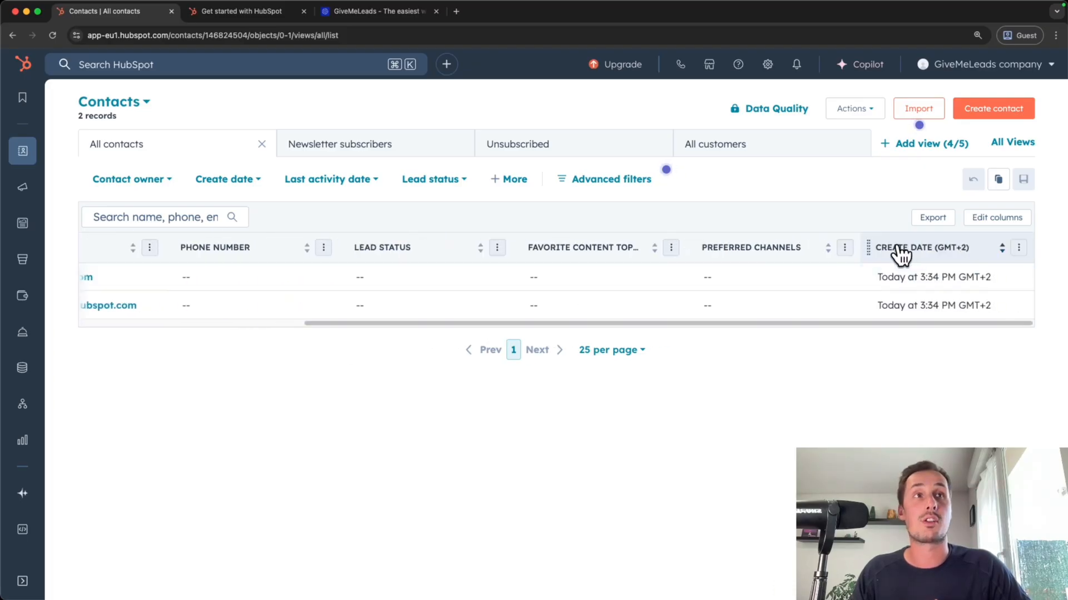
pyautogui.moveTo(900, 255); pyautogui.dragTo(225, 287)
pyautogui.moveTo(360, 324); pyautogui.dragTo(80, 323)
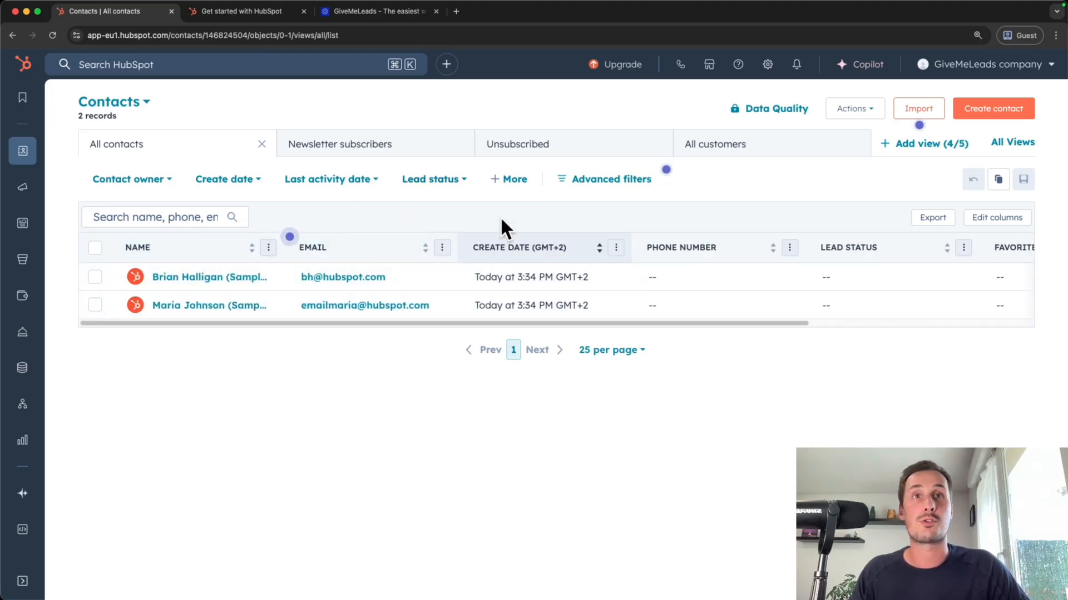
# Step: Add a Job Title column to the contacts table, place it directly after Email and apply the column selection
pyautogui.click(970, 222)
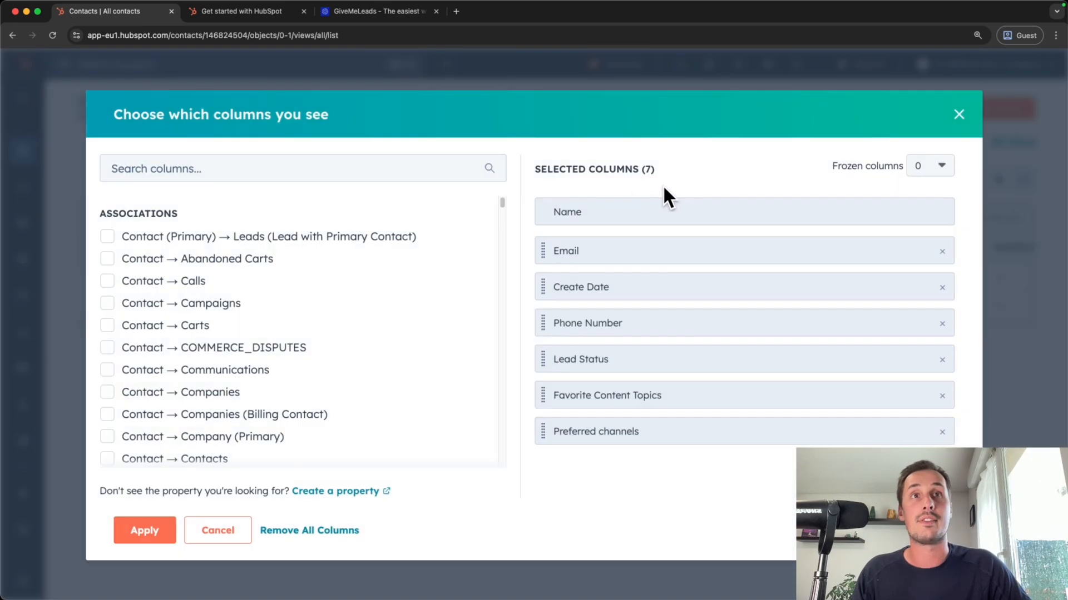
pyautogui.scroll(-10, 114, 387)
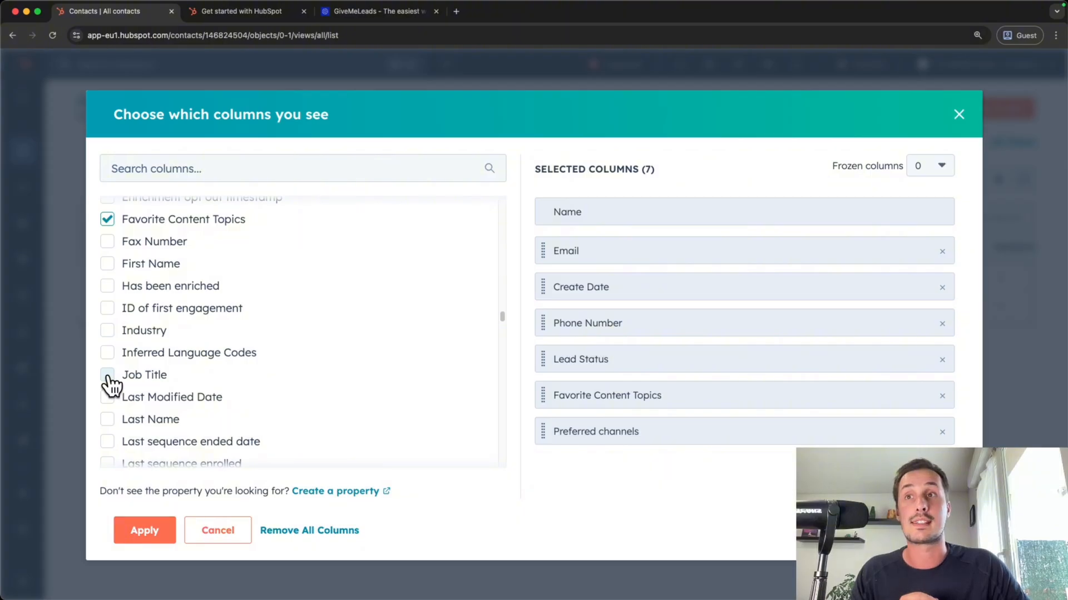
pyautogui.click(108, 376)
pyautogui.moveTo(547, 474); pyautogui.dragTo(544, 278)
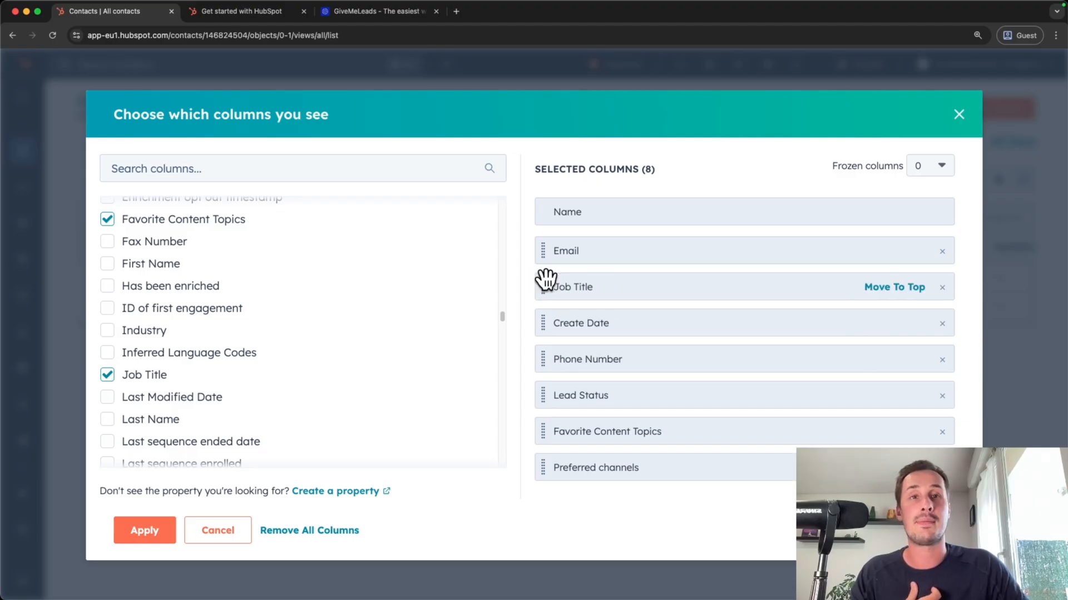
pyautogui.click(146, 532)
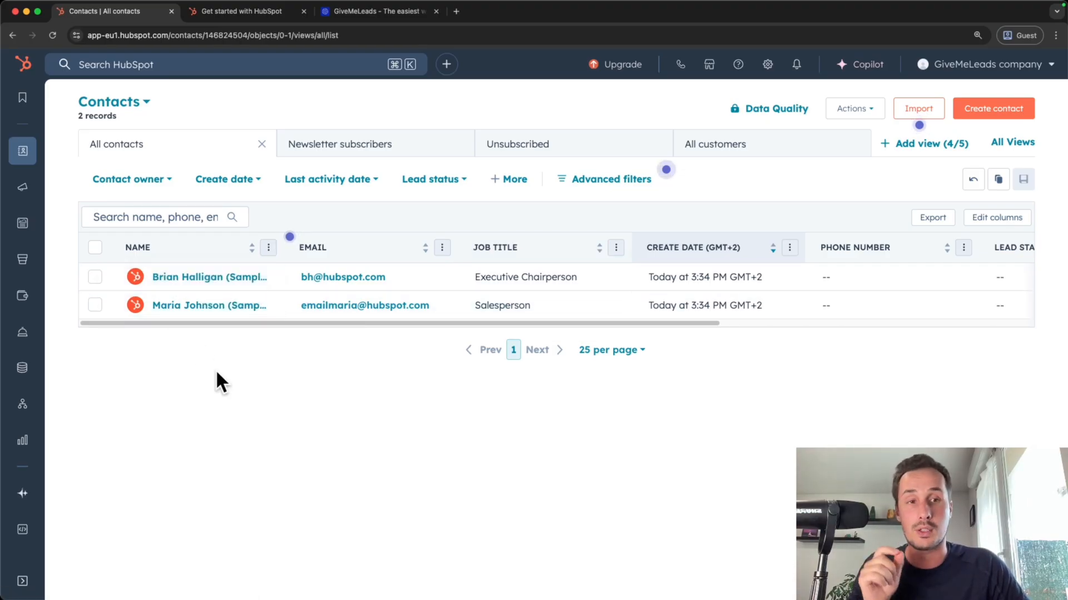
# Step: Open the record of the sample contact with the Salesperson job title and set its preferred channels to Email
pyautogui.click(178, 306)
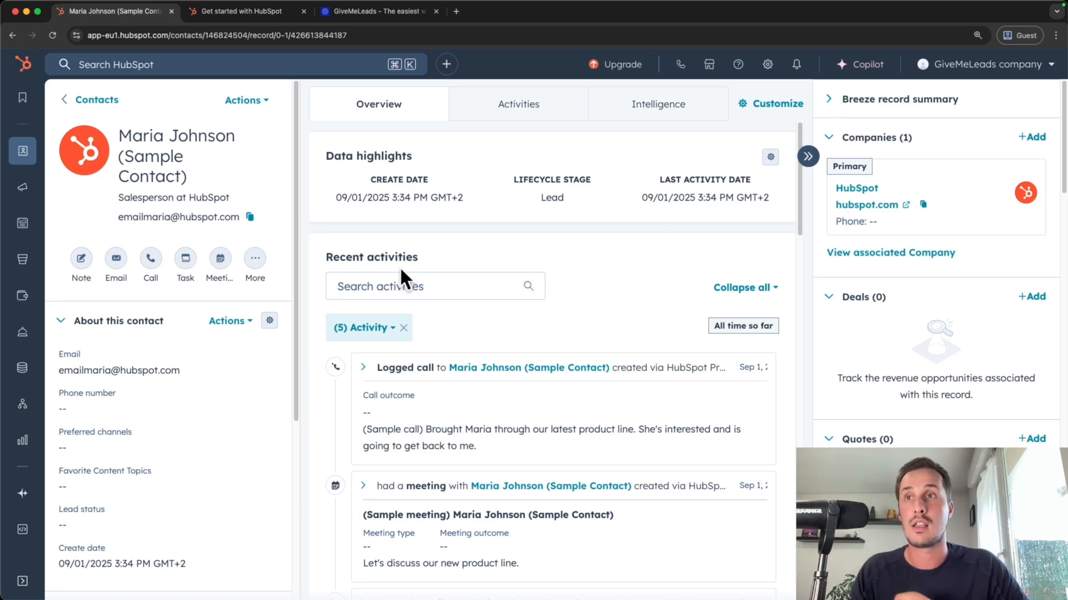
pyautogui.scroll(-1, 399, 265)
pyautogui.scroll(-1, 139, 392)
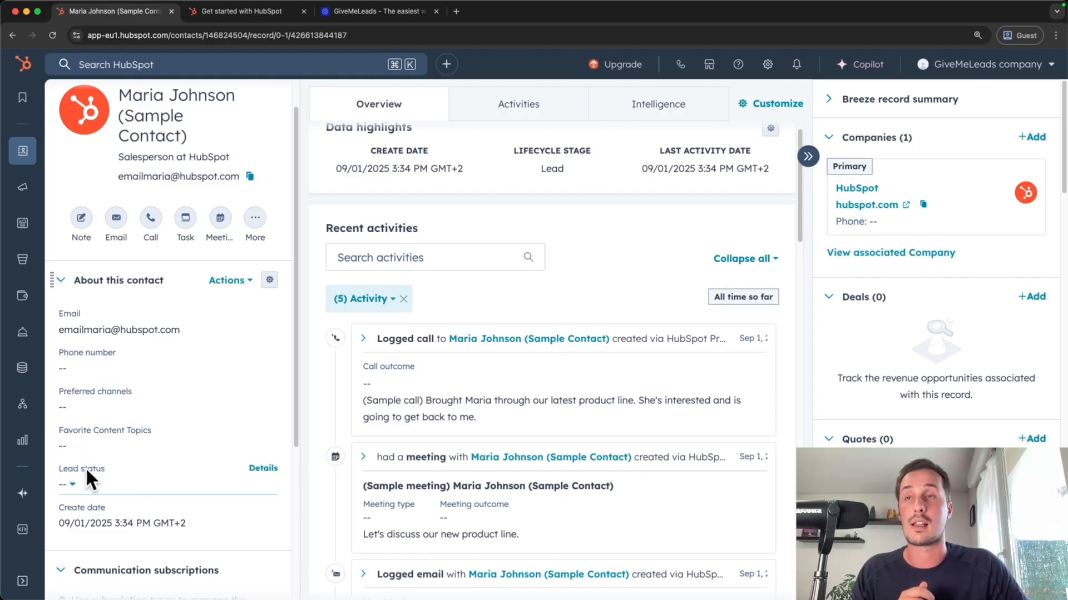
pyautogui.click(94, 366)
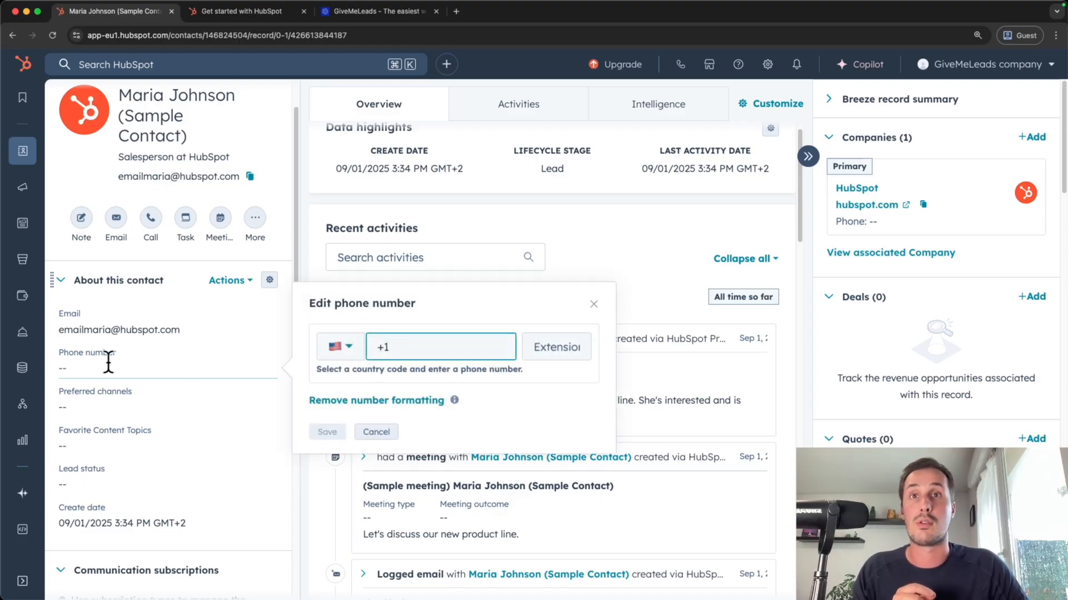
pyautogui.click(148, 411)
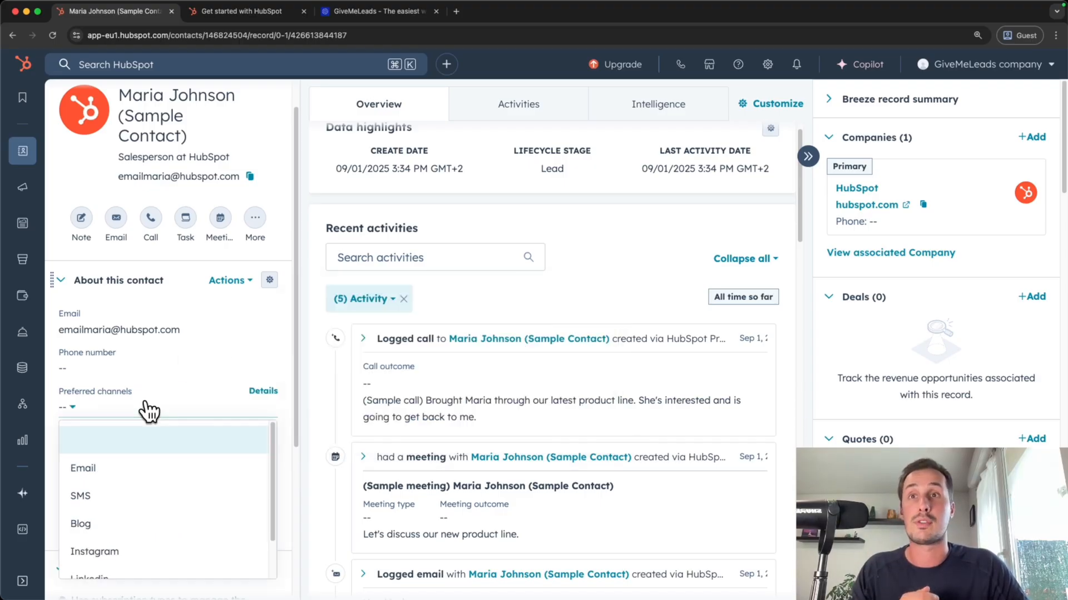
pyautogui.click(148, 469)
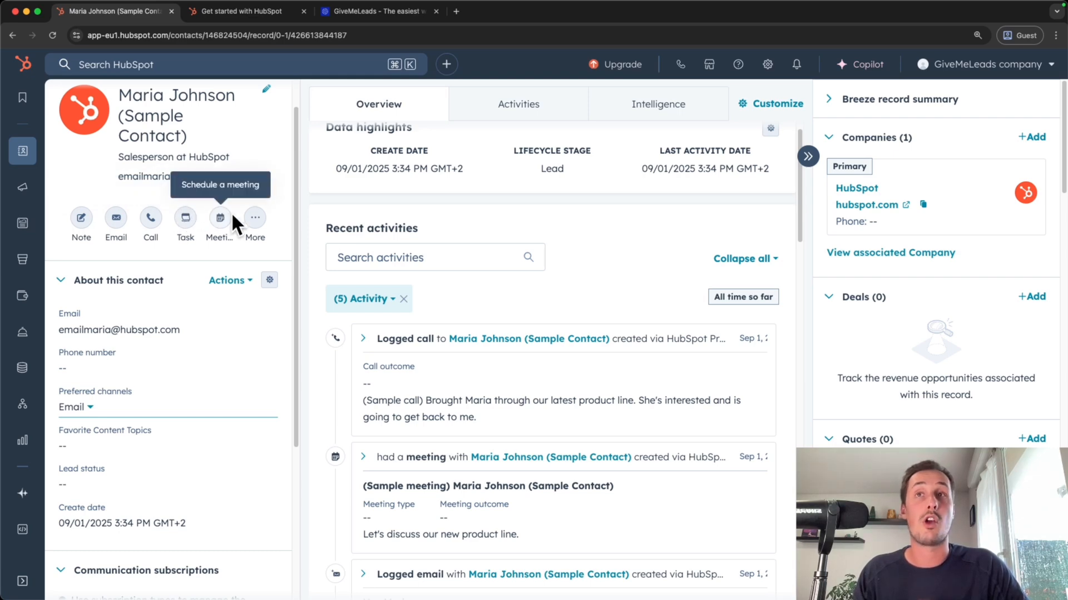
# Step: Review the additional activity types that can be logged for this contact
pyautogui.click(256, 228)
pyautogui.scroll(-3, 278, 367)
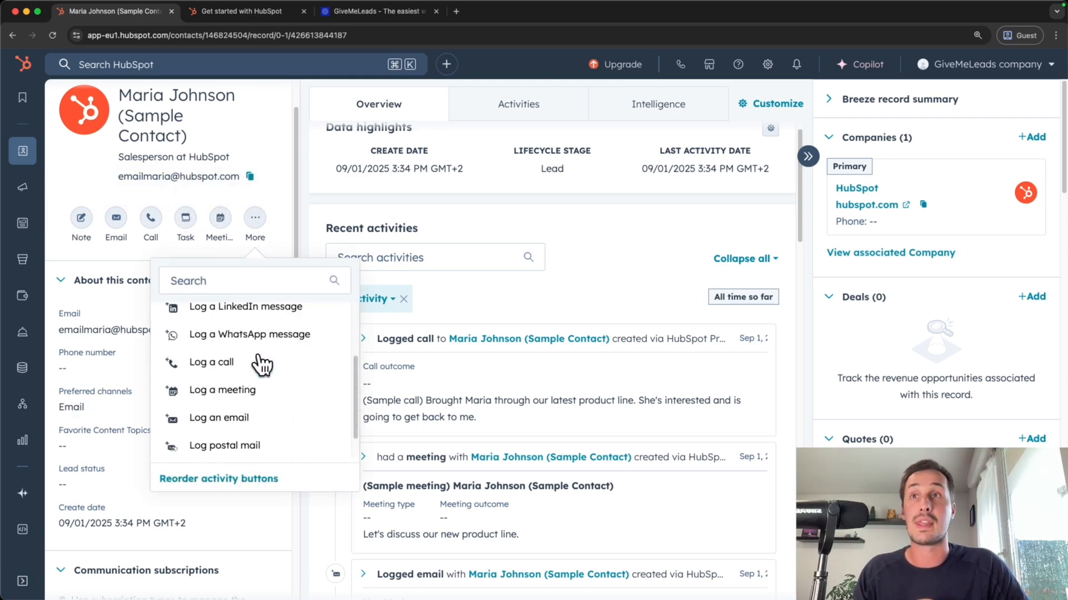
pyautogui.click(115, 280)
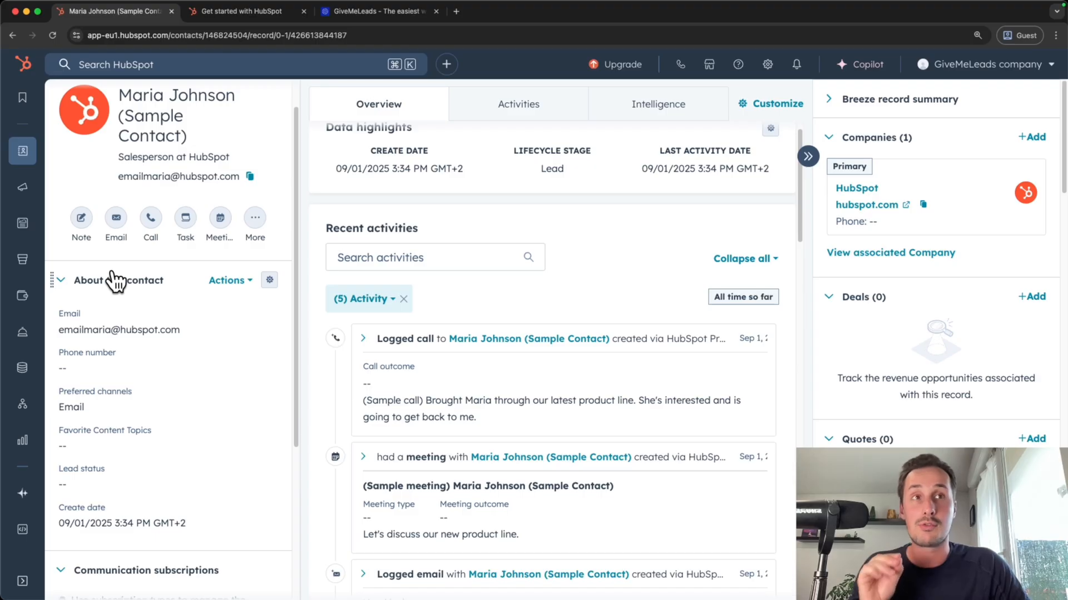
# Step: Create a note on the contact reading "Very interested by Givemeleads"
pyautogui.click(82, 221)
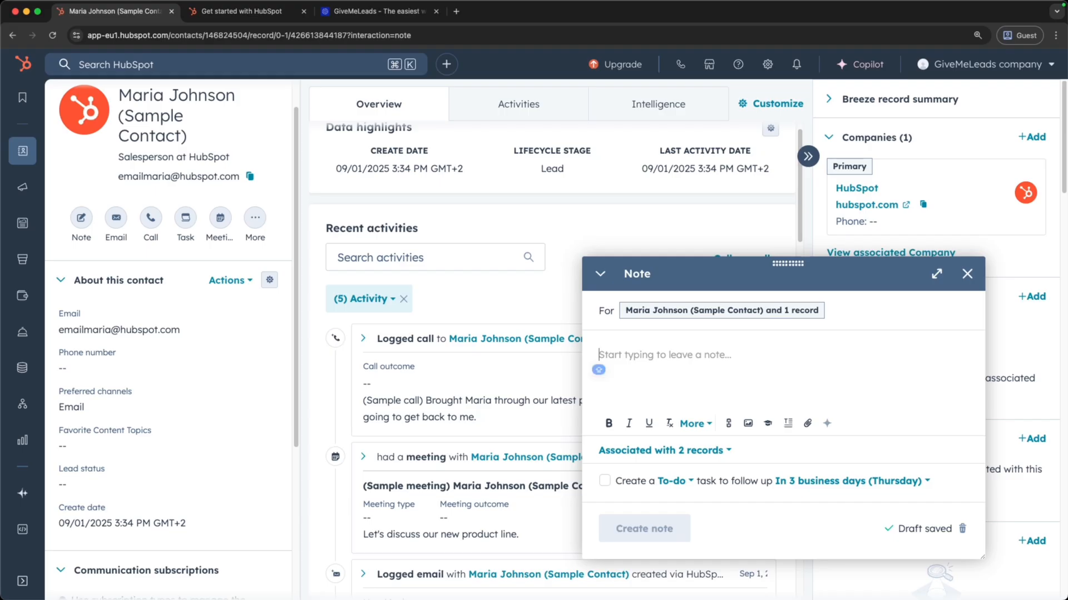
pyautogui.write('Very interested by G')
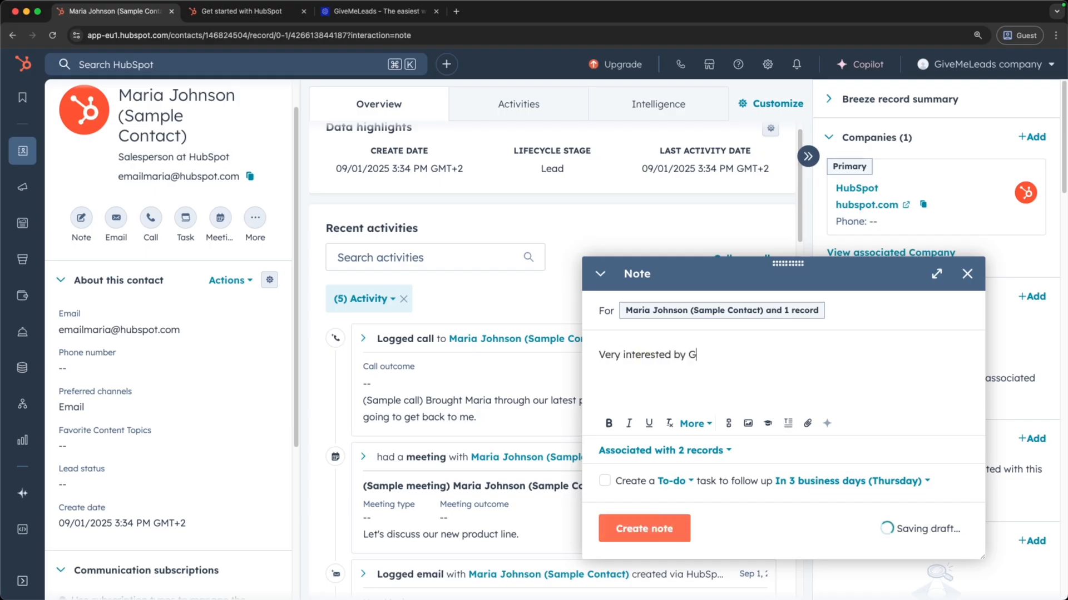
pyautogui.write('ivemeleads')
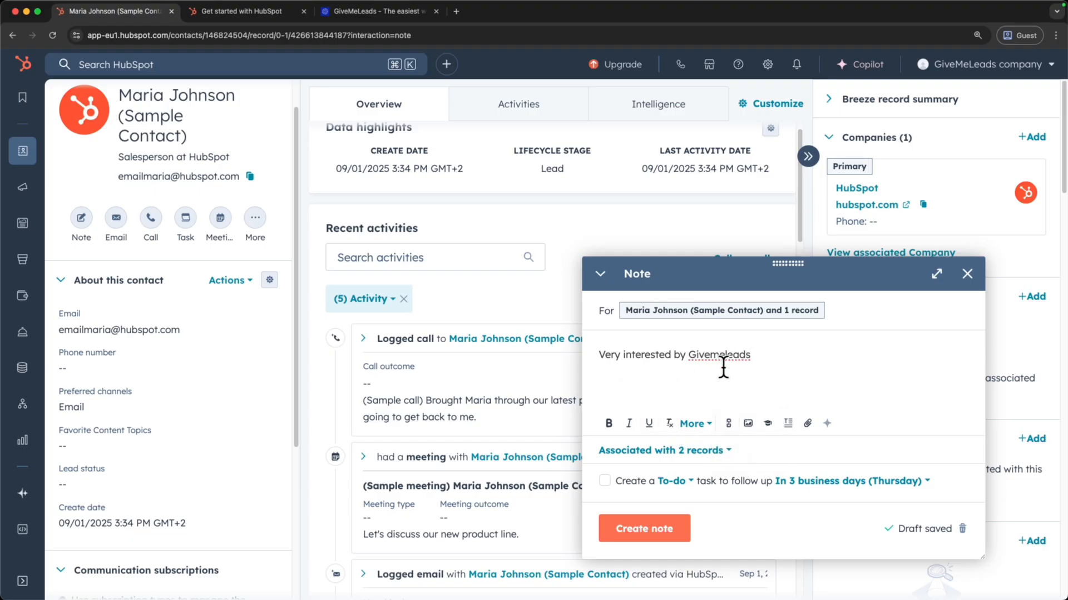
pyautogui.click(630, 531)
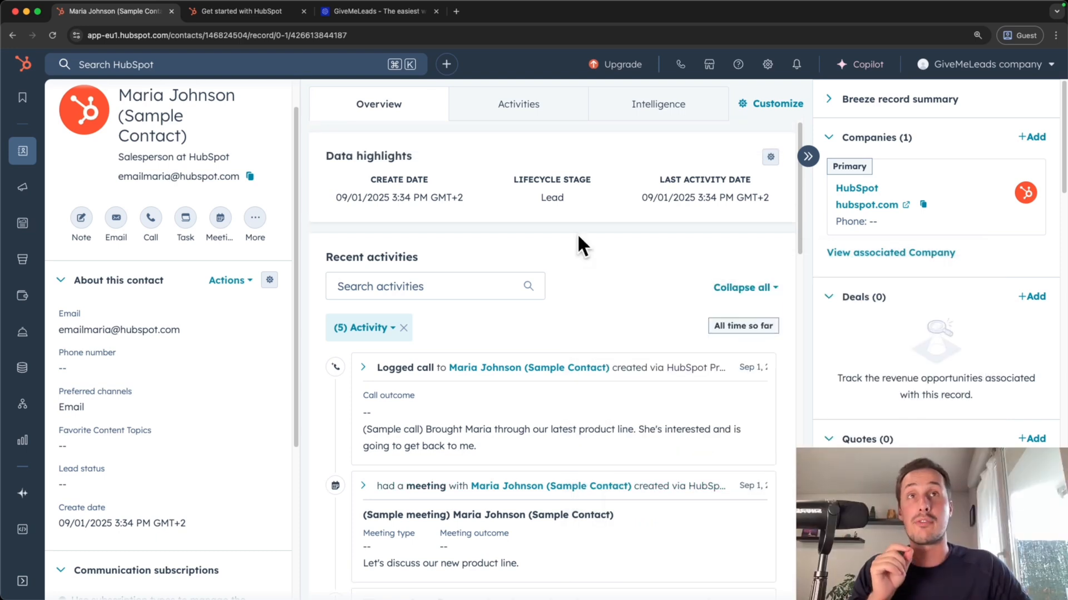
# Step: Examine the contact's full activity history, including its upcoming tasks and the entries for September 2025
pyautogui.click(519, 120)
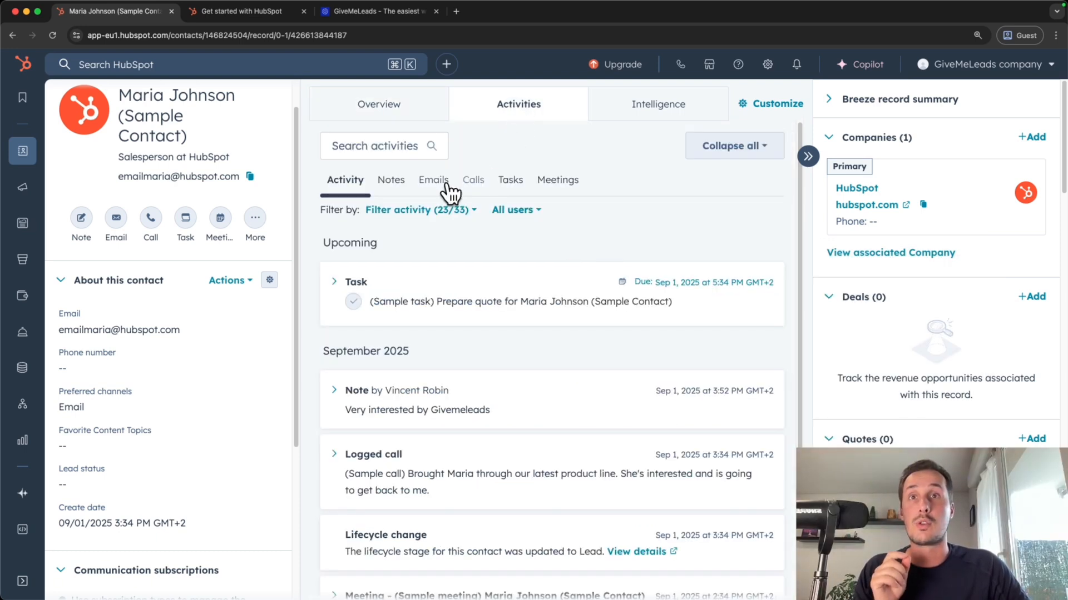
pyautogui.moveTo(317, 351); pyautogui.dragTo(438, 360)
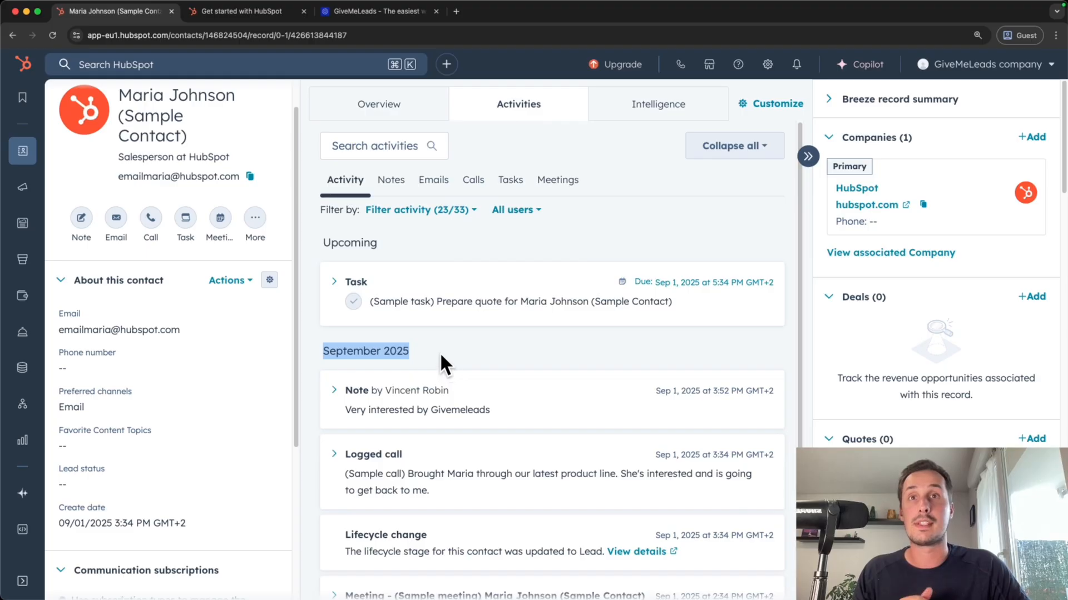
pyautogui.click(439, 352)
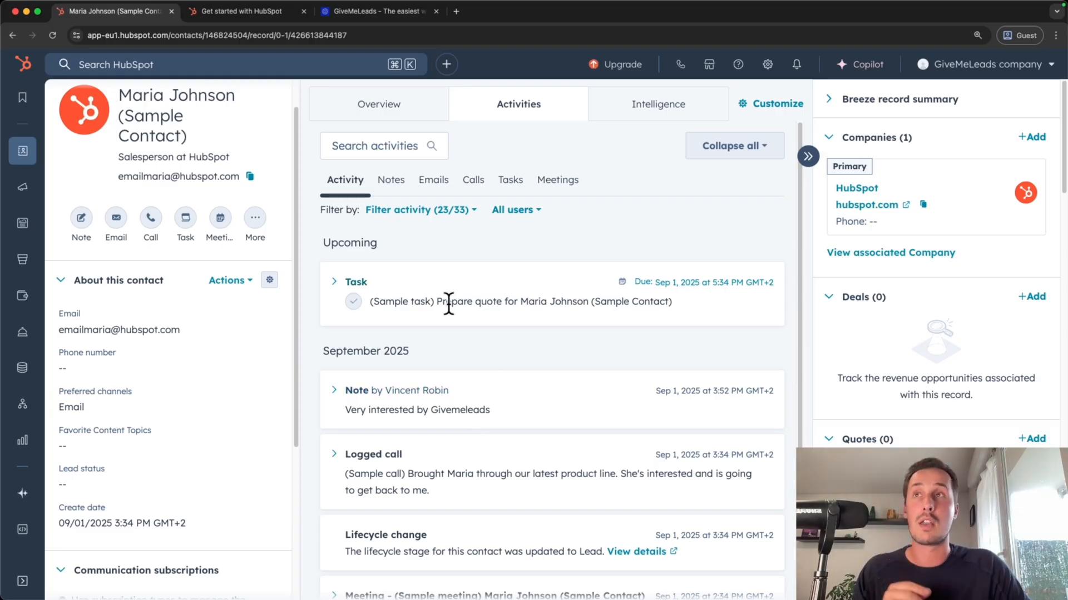
# Step: Start creating a contact from the contacts list without guided setup and enter the contact's email, first name and last name
pyautogui.moveTo(25, 160)
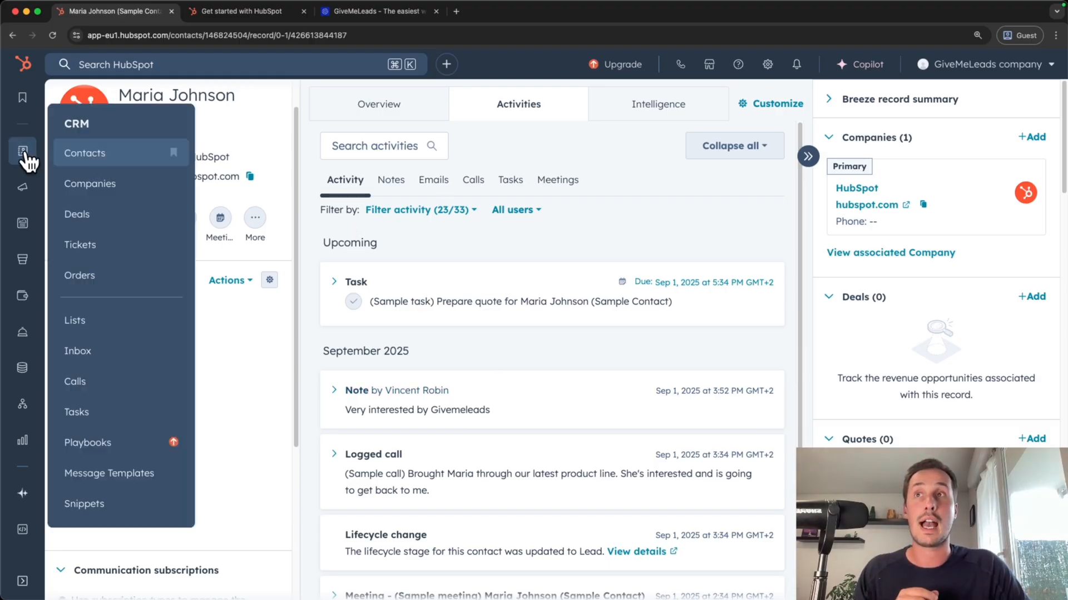
pyautogui.click(85, 159)
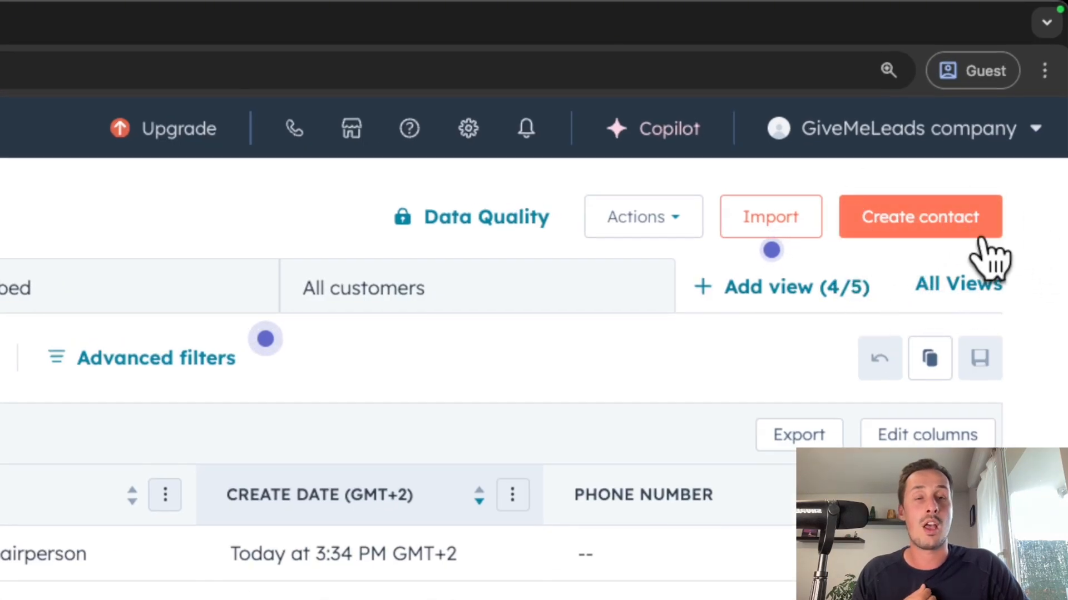
pyautogui.click(945, 236)
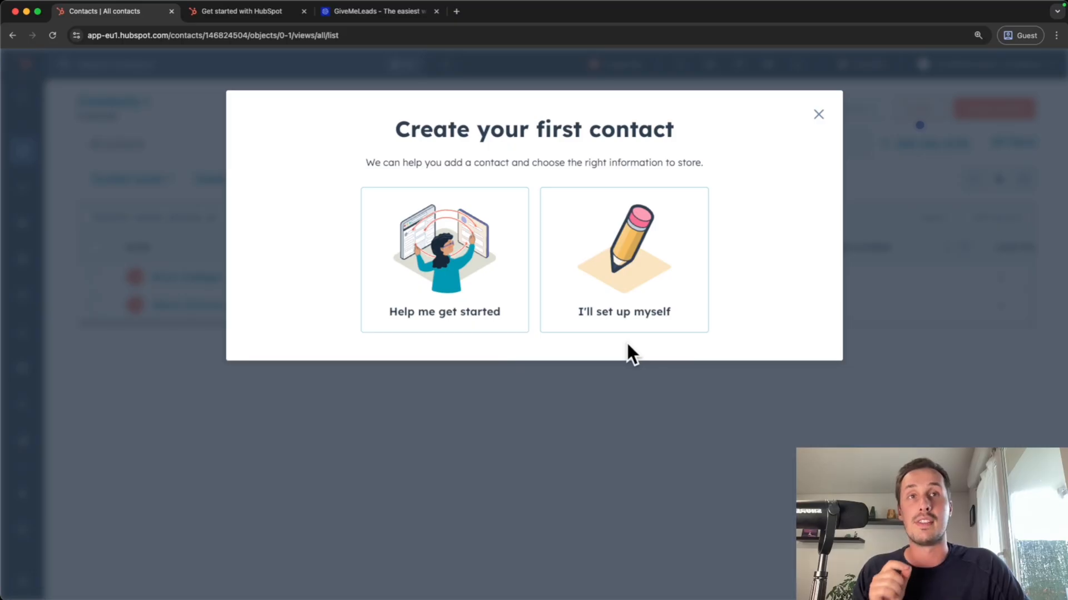
pyautogui.click(620, 306)
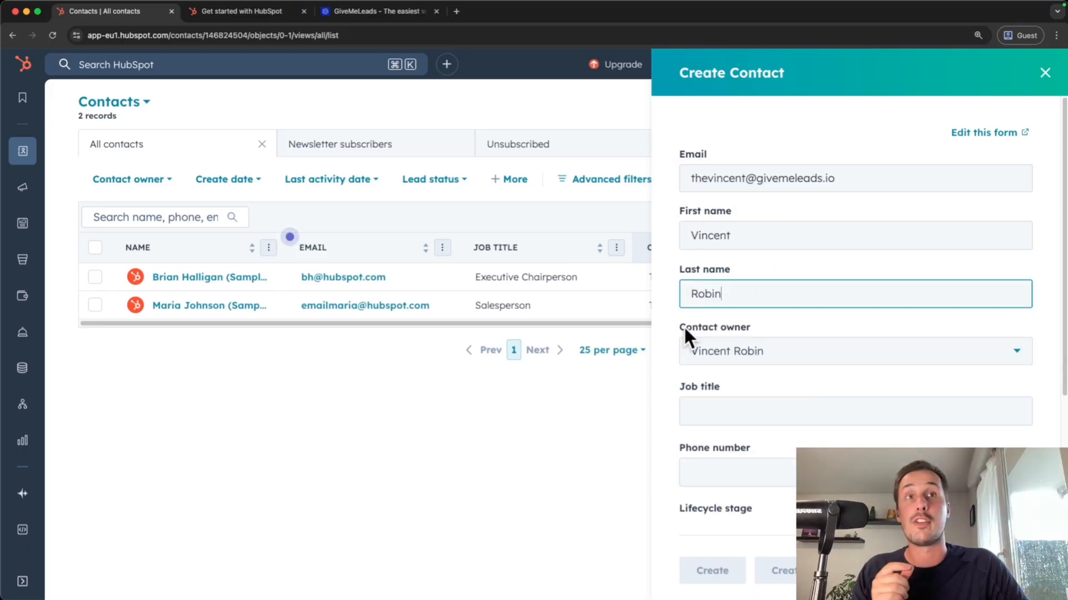
# Step: Assign the account's own user as contact owner and set the new contact's job title to "Head of sales"
pyautogui.moveTo(683, 325); pyautogui.dragTo(718, 328)
pyautogui.click(735, 328)
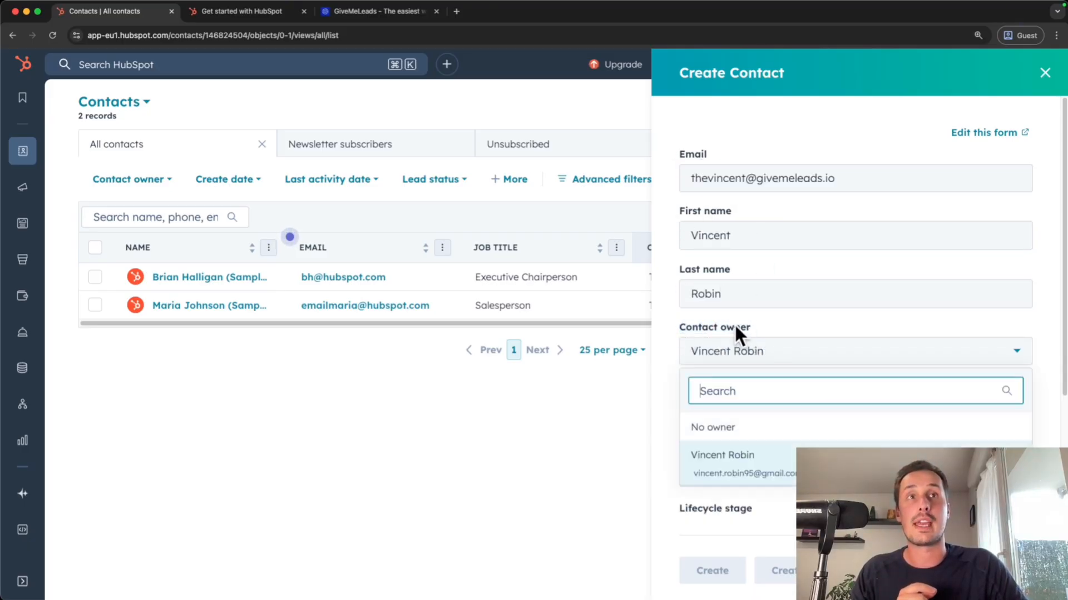
pyautogui.click(734, 472)
pyautogui.scroll(-3, 791, 374)
pyautogui.click(736, 277)
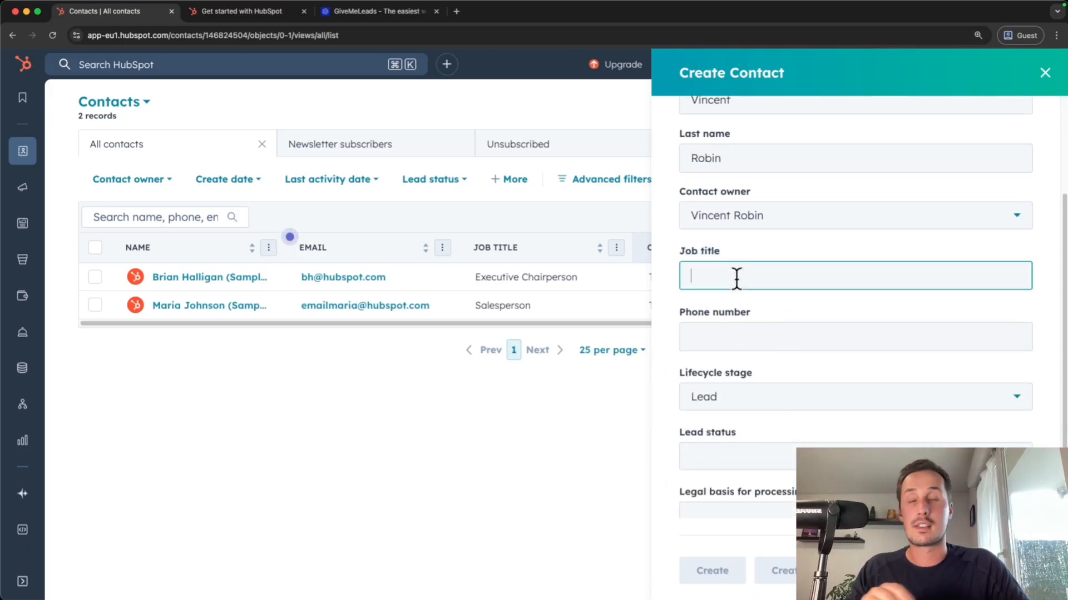
pyautogui.write('Head of sa')
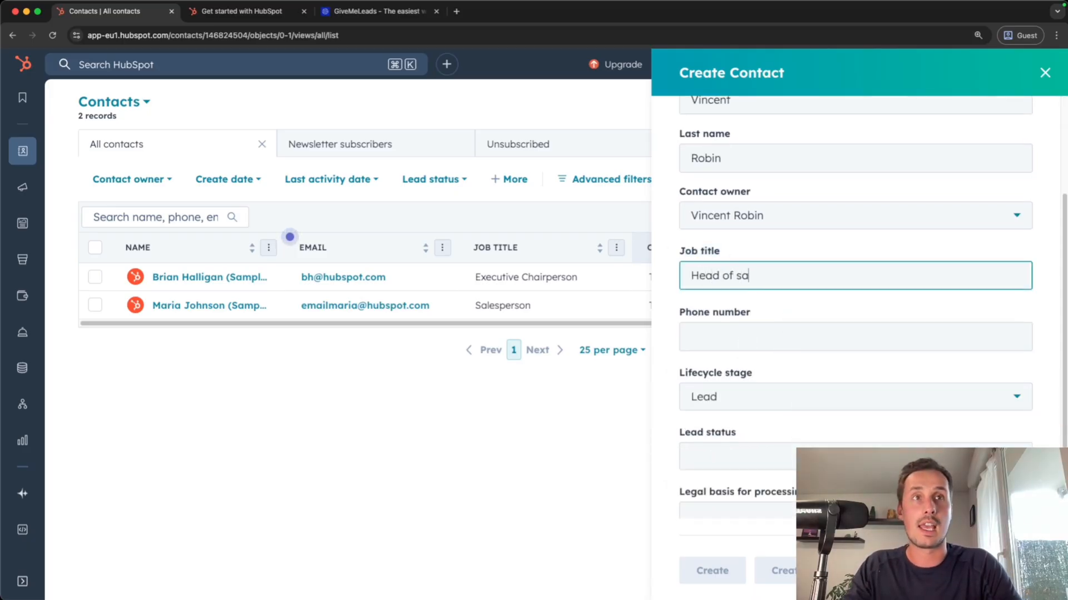
pyautogui.write('les')
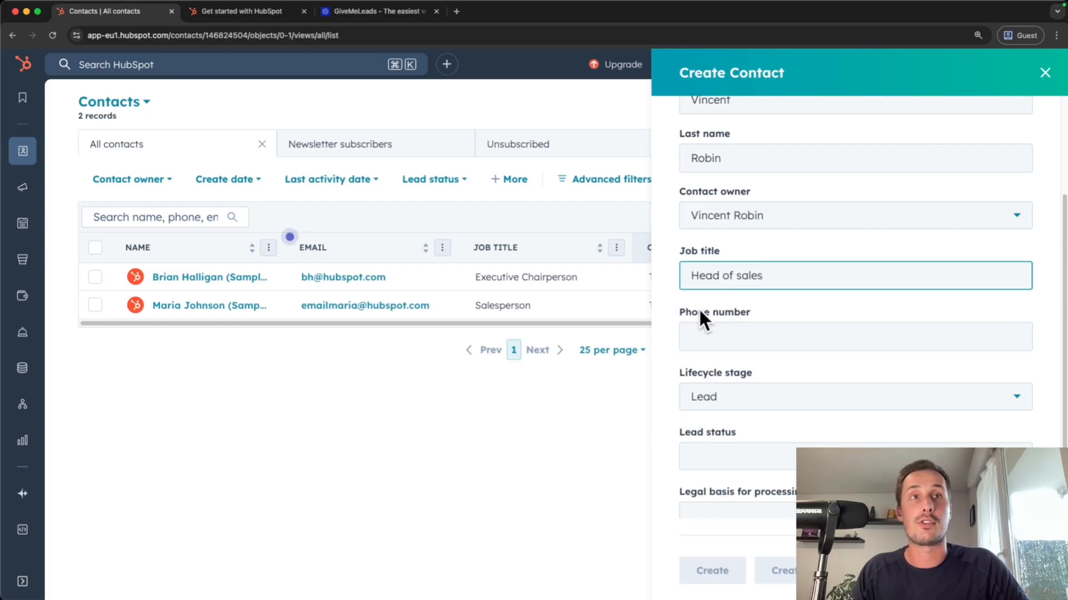
# Step: Set the new contact's lifecycle stage to Lead and its lead status to In progress
pyautogui.scroll(-1, 742, 328)
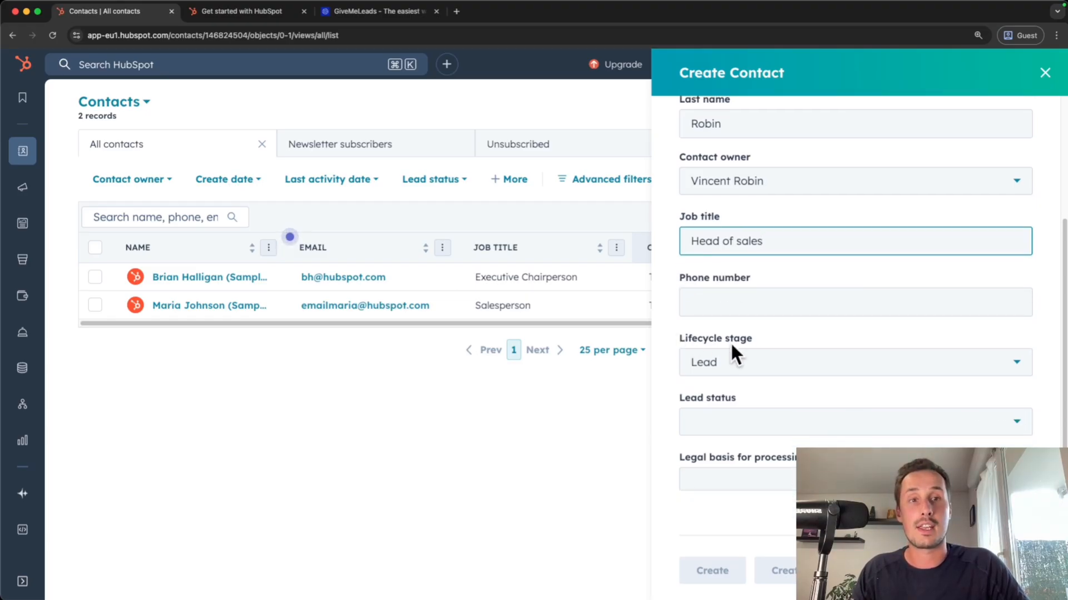
pyautogui.click(740, 371)
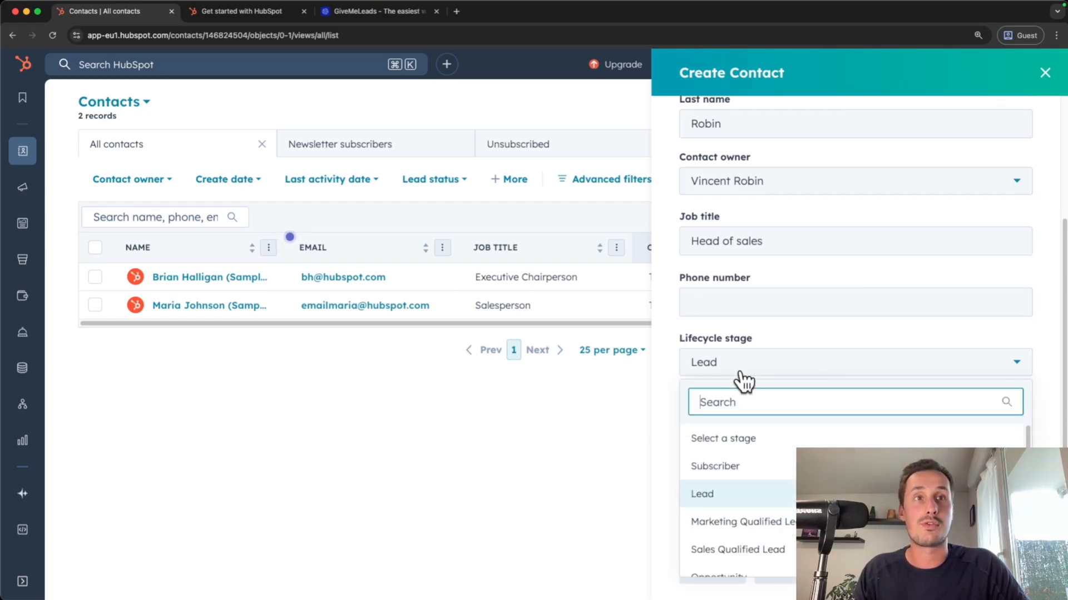
pyautogui.click(740, 495)
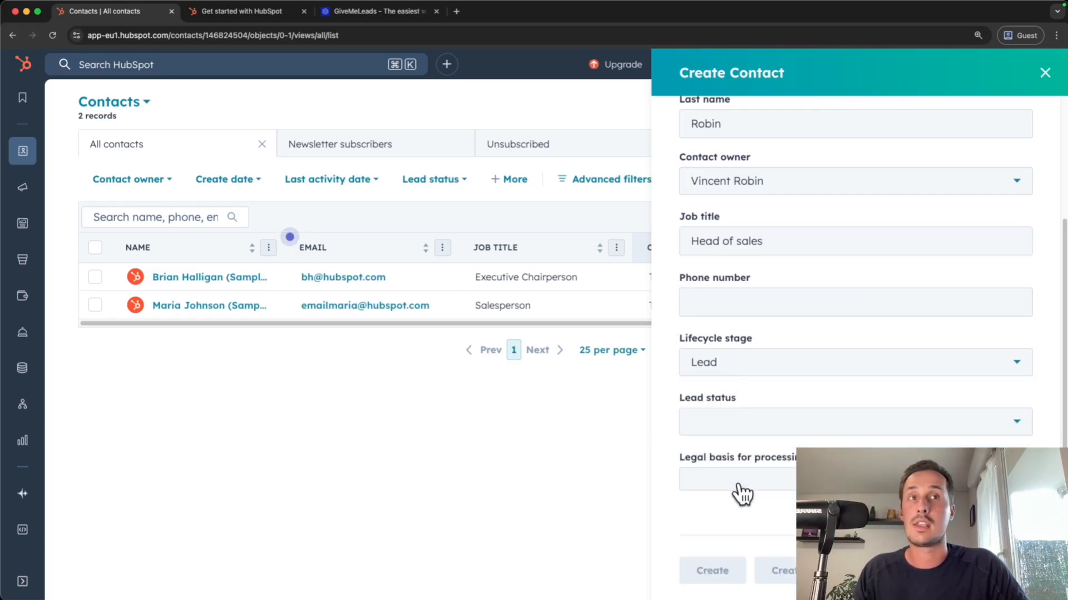
pyautogui.click(769, 428)
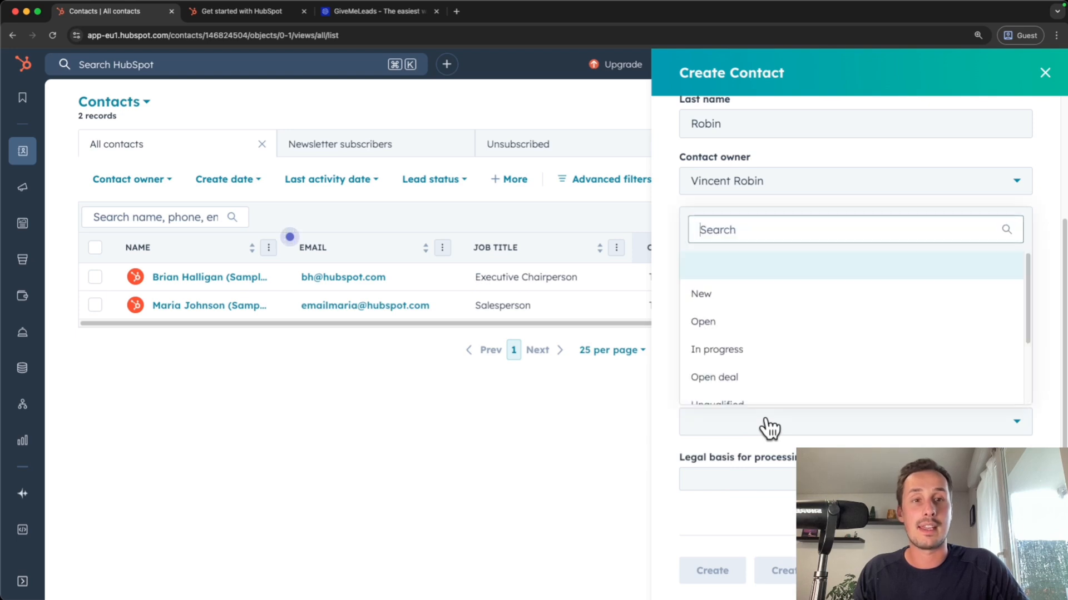
pyautogui.click(735, 349)
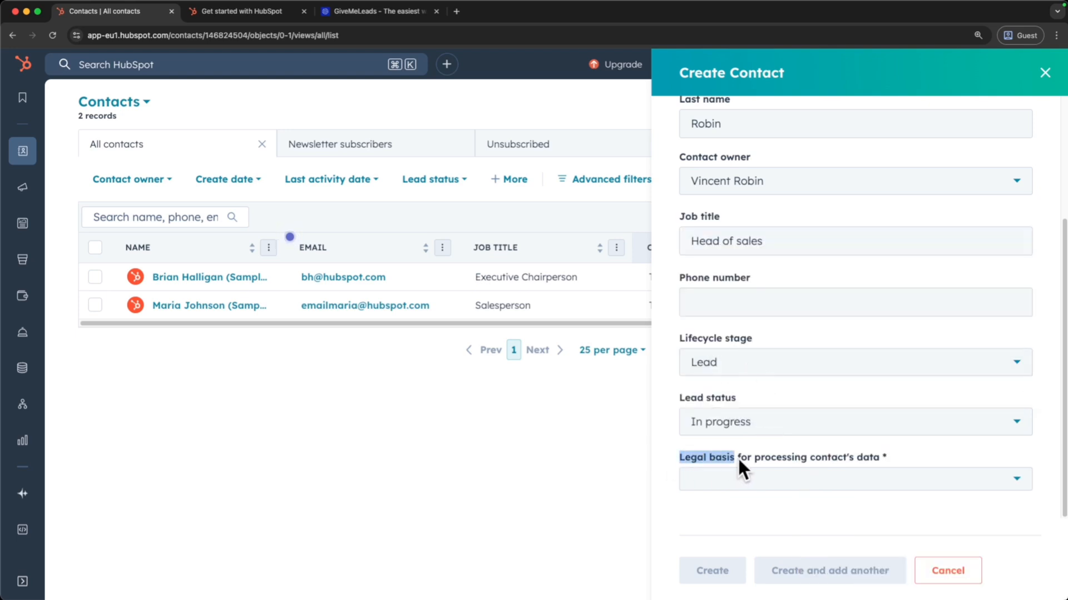
# Step: Set the legal basis for processing the contact's data to "Legitimate interest - Lead" and create the contact
pyautogui.click(764, 479)
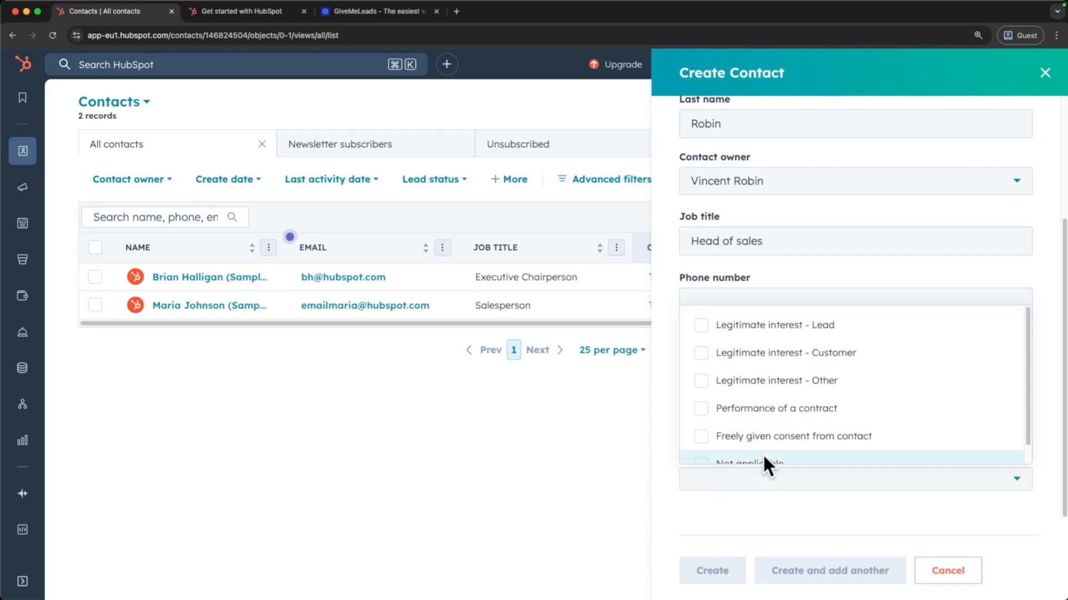
pyautogui.click(702, 333)
pyautogui.click(799, 531)
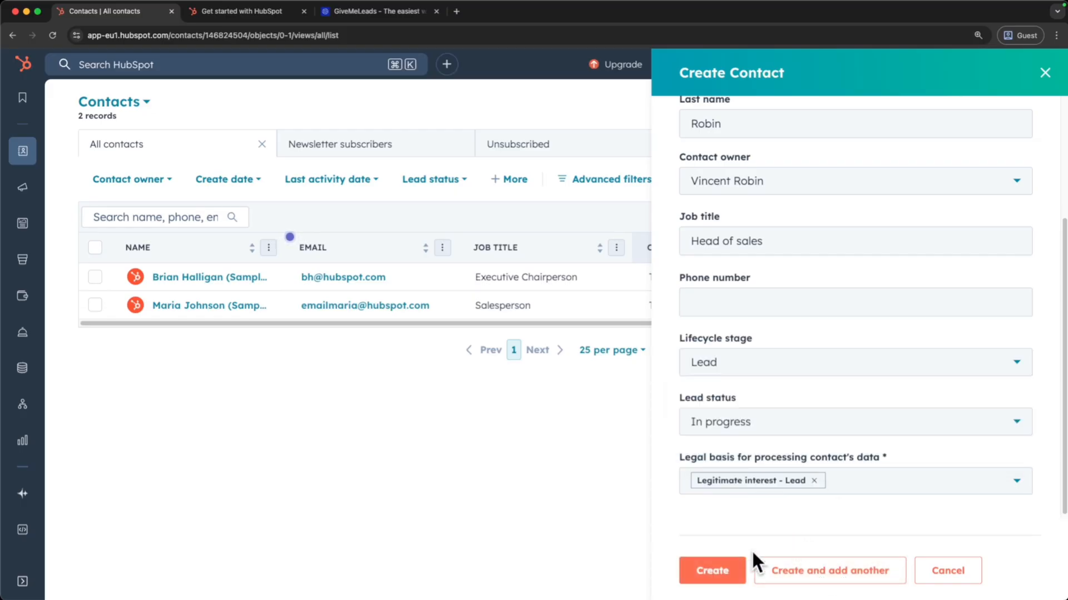
pyautogui.click(718, 570)
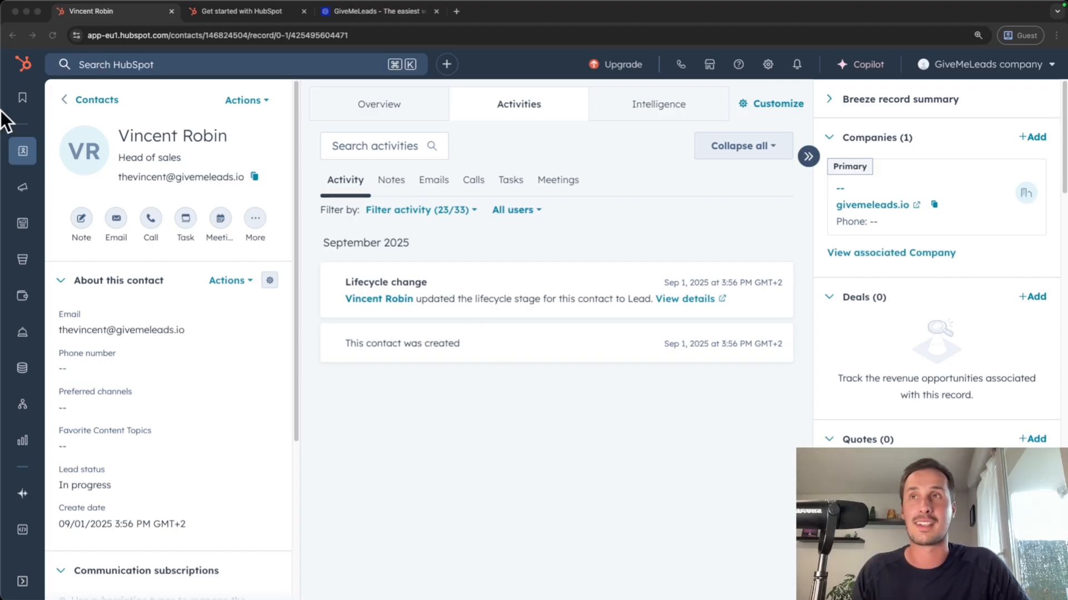
# Step: Open the import page from the contacts list and review the file import and app sync options
pyautogui.click(21, 149)
pyautogui.moveTo(21, 150)
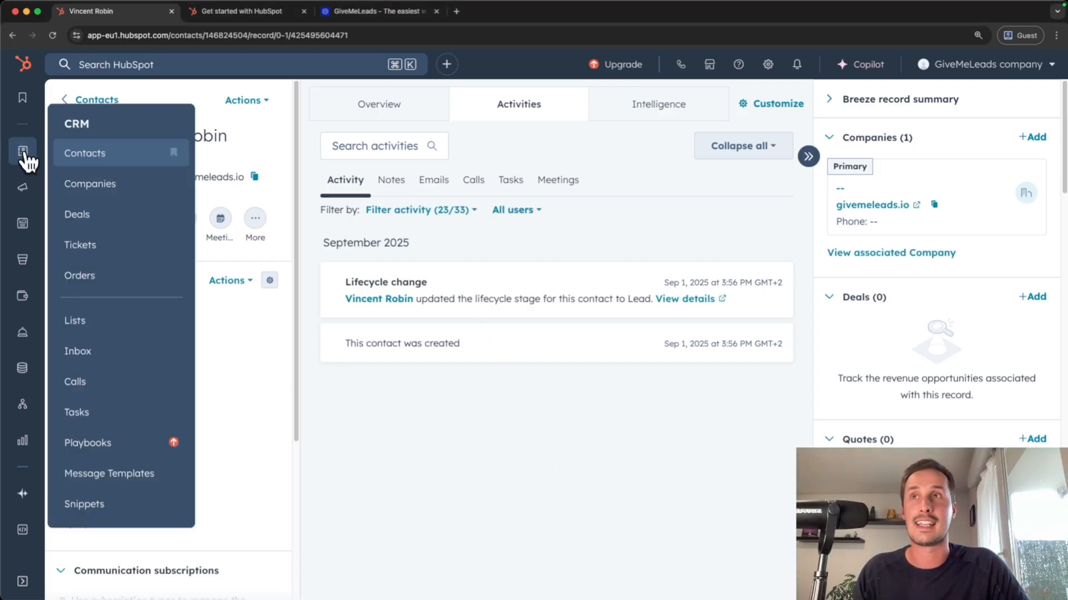
pyautogui.click(86, 158)
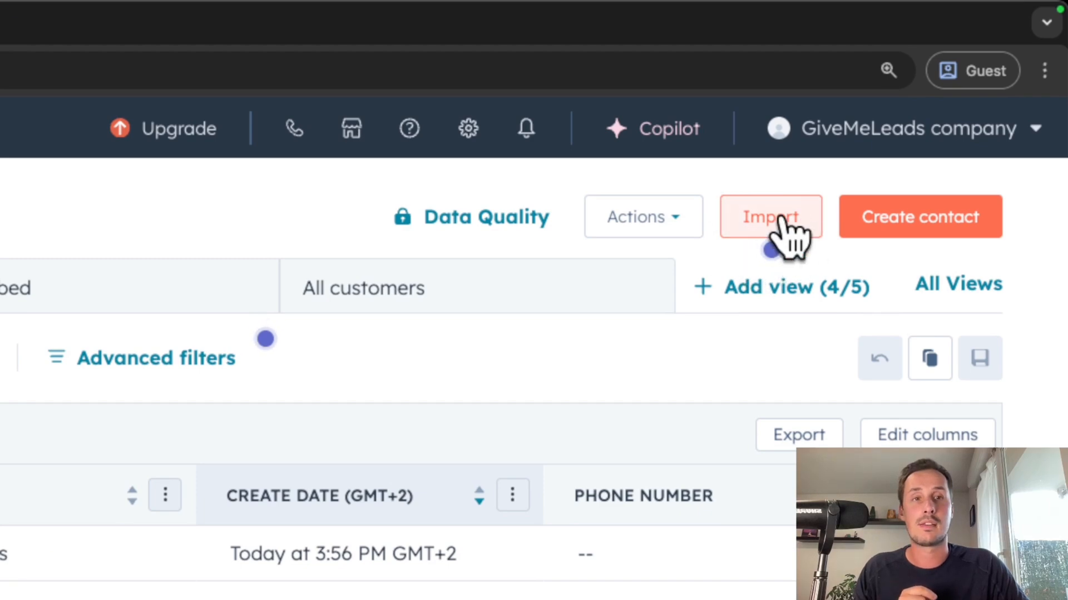
pyautogui.click(785, 219)
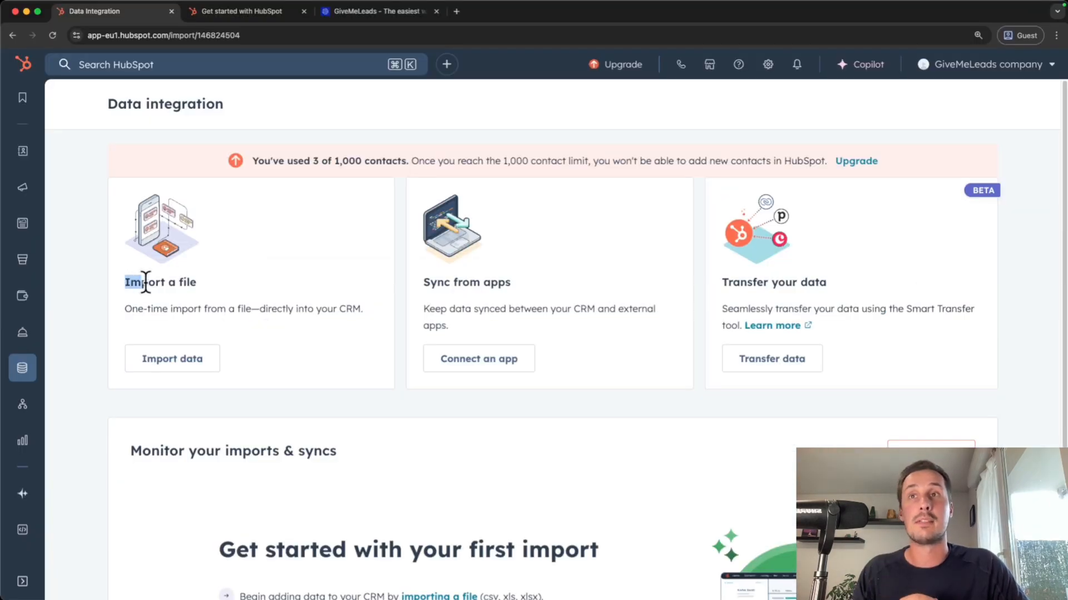
pyautogui.moveTo(145, 281); pyautogui.dragTo(206, 282)
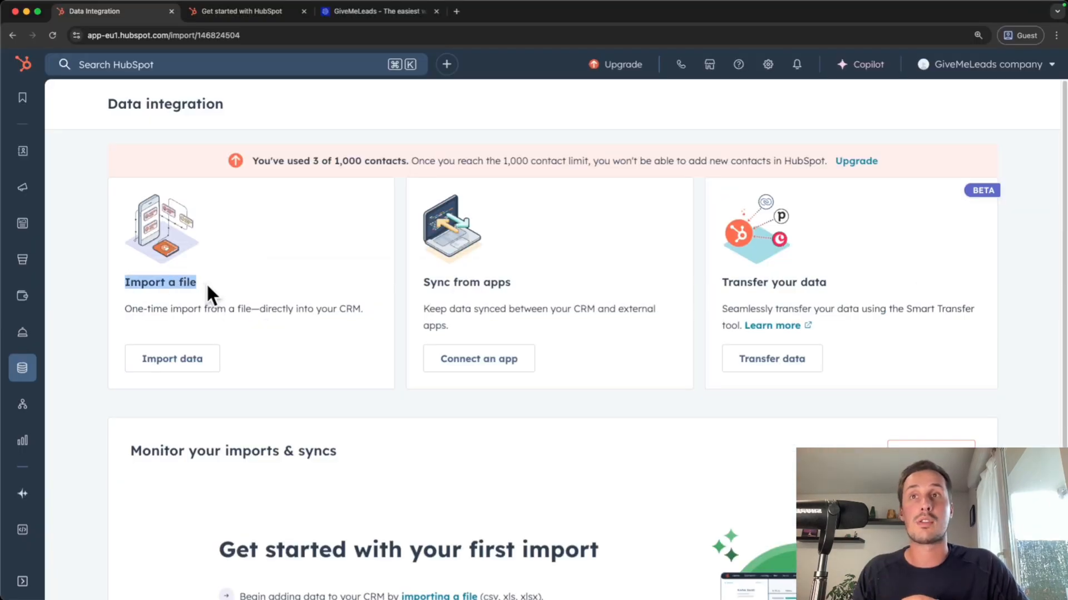
pyautogui.click(457, 286)
pyautogui.moveTo(424, 286); pyautogui.dragTo(517, 298)
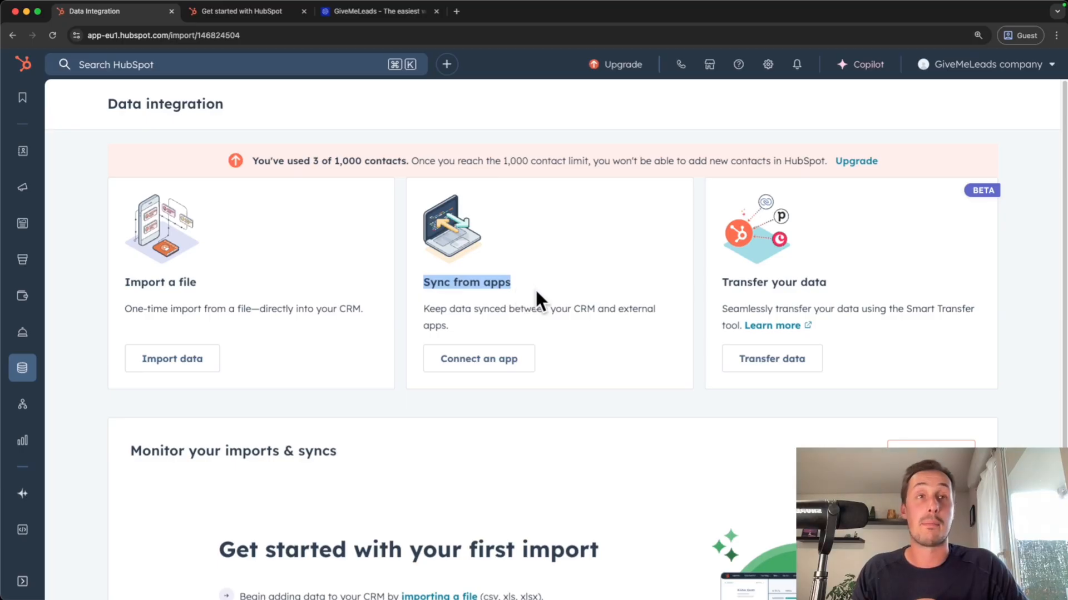
# Step: Review the option for transferring data and the notice about the contact limit on the data integration page
pyautogui.click(708, 286)
pyautogui.moveTo(707, 286); pyautogui.dragTo(855, 285)
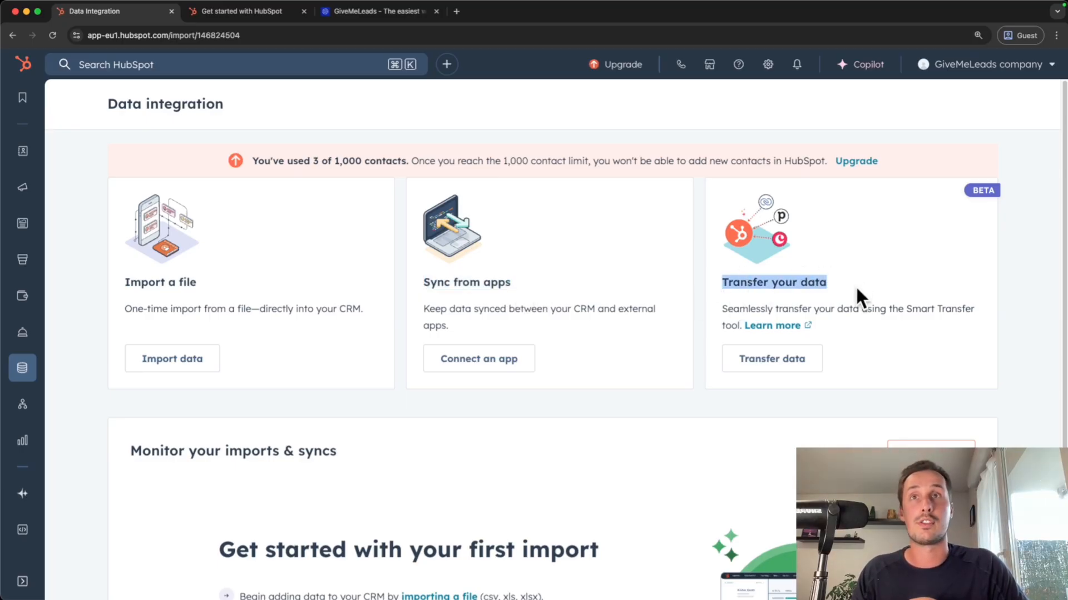
pyautogui.click(855, 286)
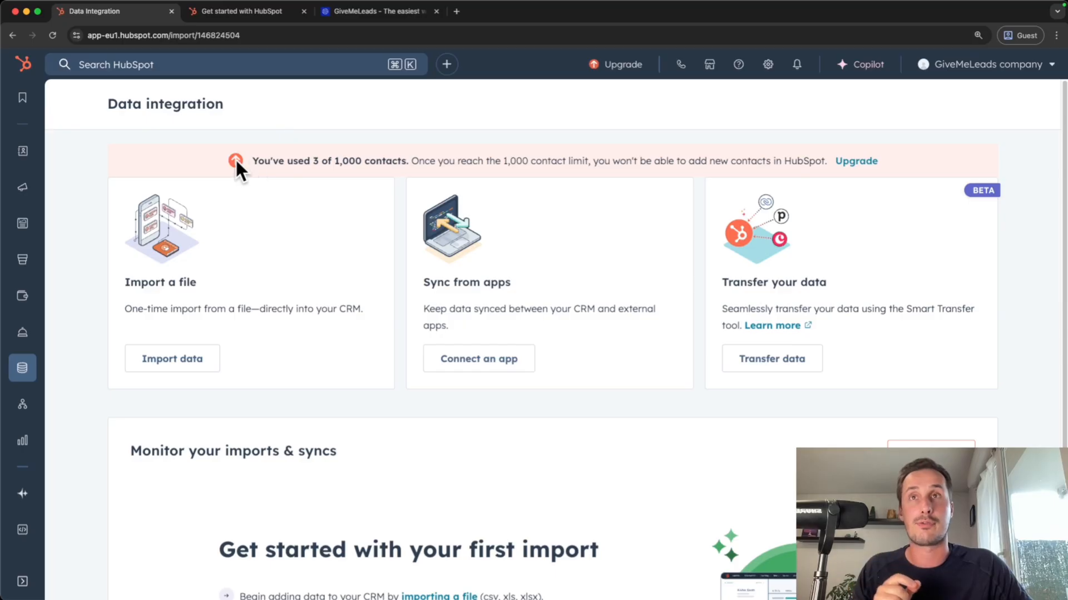
pyautogui.moveTo(236, 160); pyautogui.dragTo(404, 163)
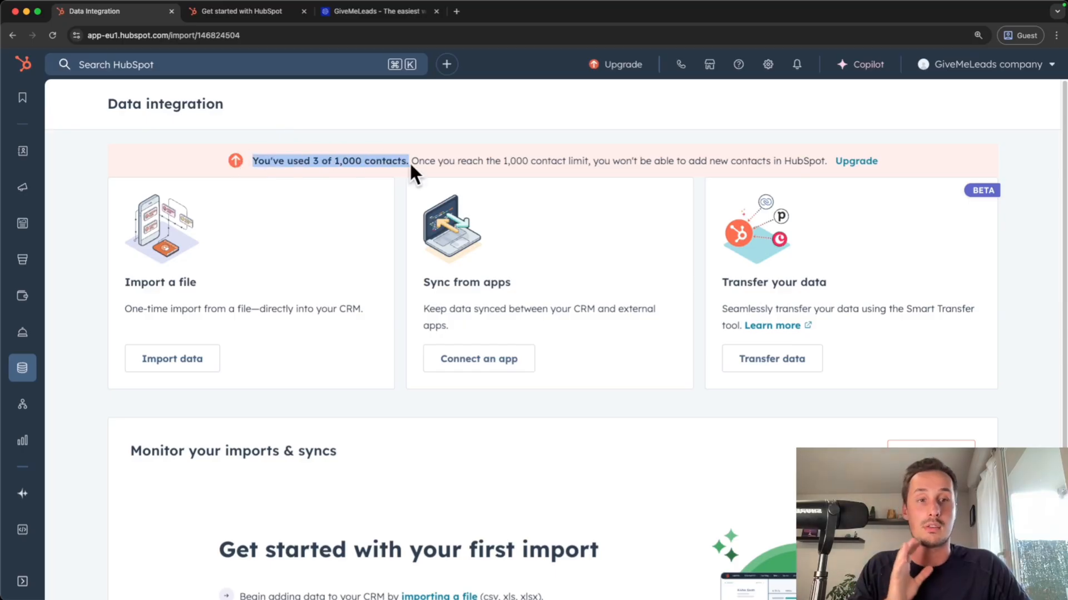
pyautogui.click(378, 161)
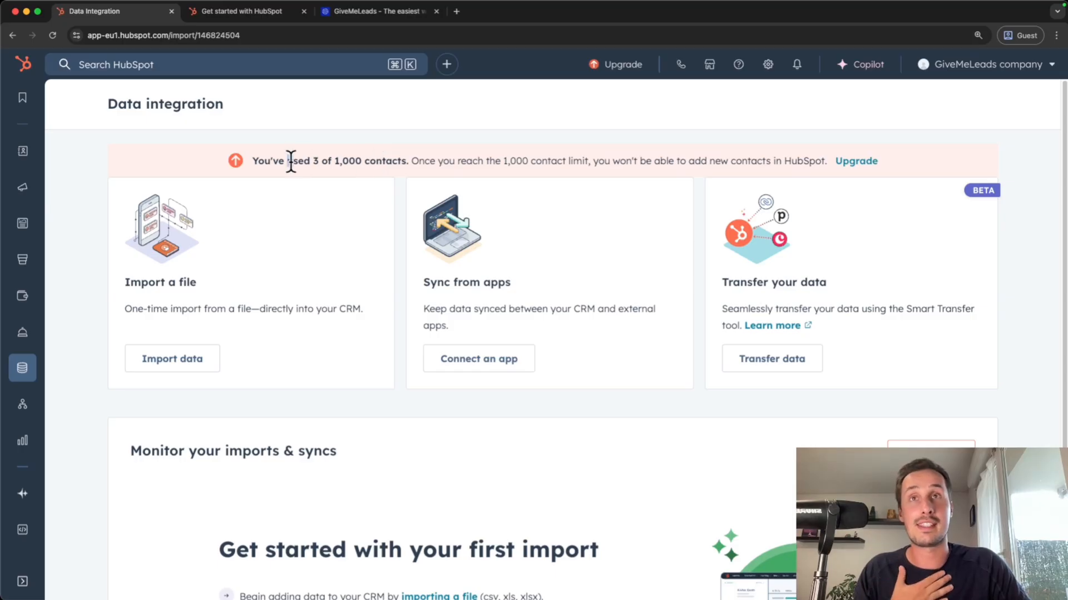
pyautogui.moveTo(287, 162); pyautogui.dragTo(505, 161)
pyautogui.click(509, 162)
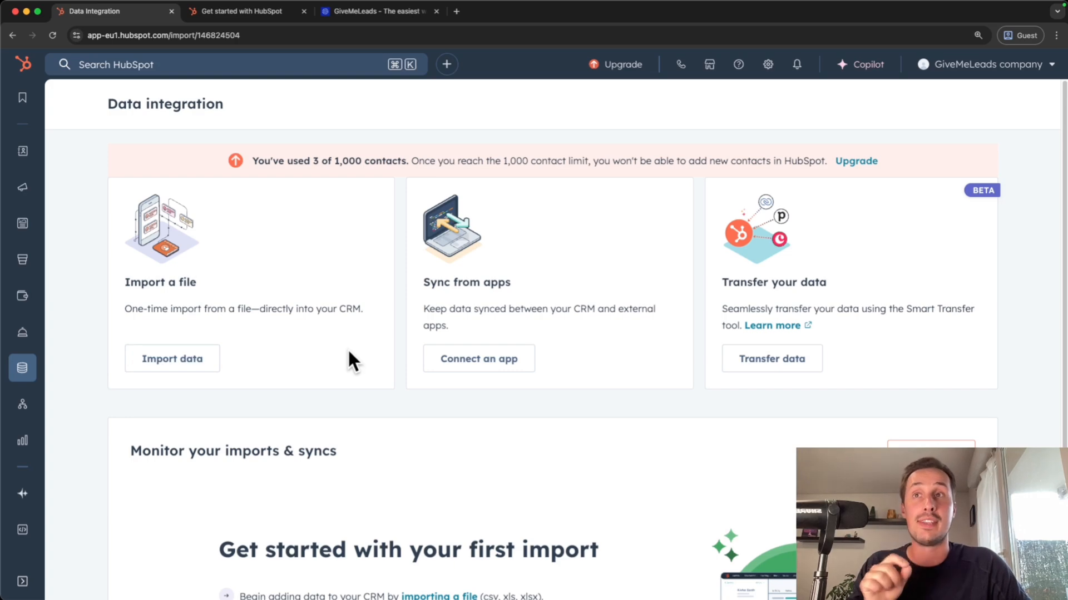
# Step: Start a file import for contacts, companies and other CRM data
pyautogui.moveTo(117, 282); pyautogui.dragTo(209, 289)
pyautogui.click(252, 285)
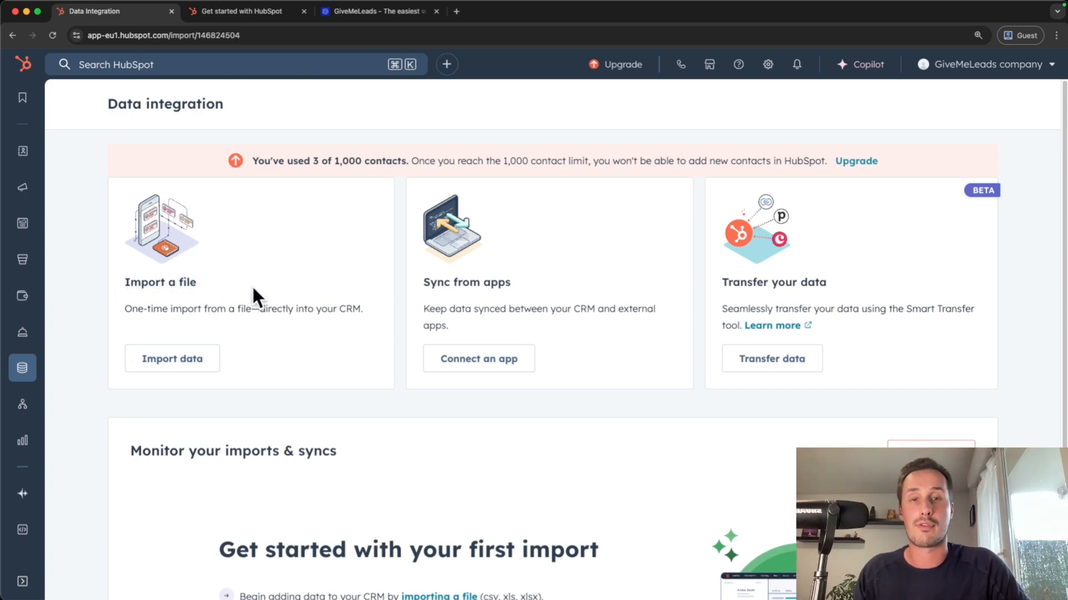
pyautogui.click(172, 360)
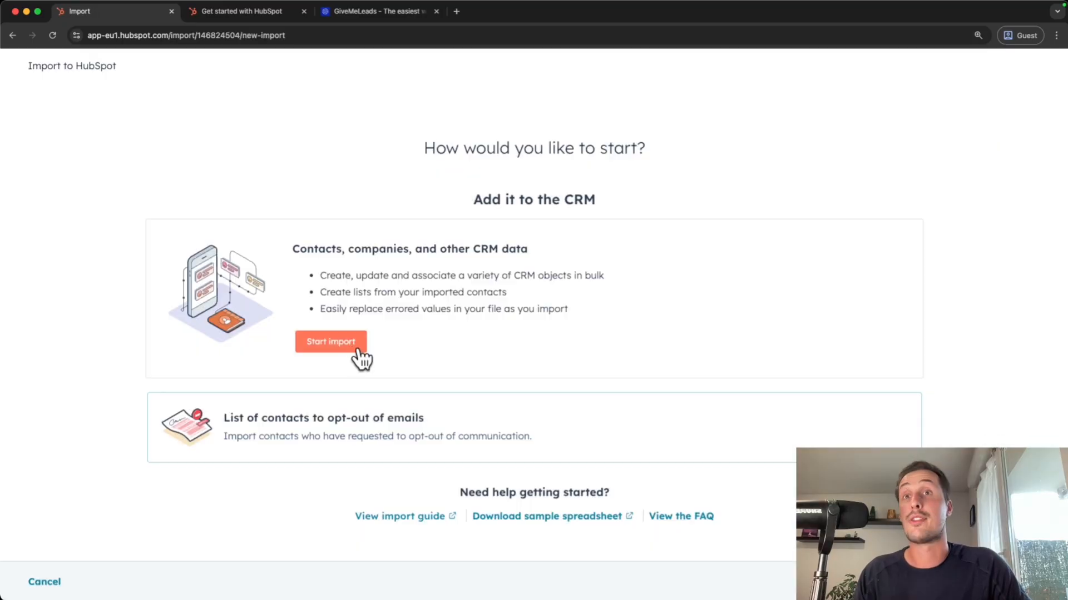
pyautogui.click(352, 345)
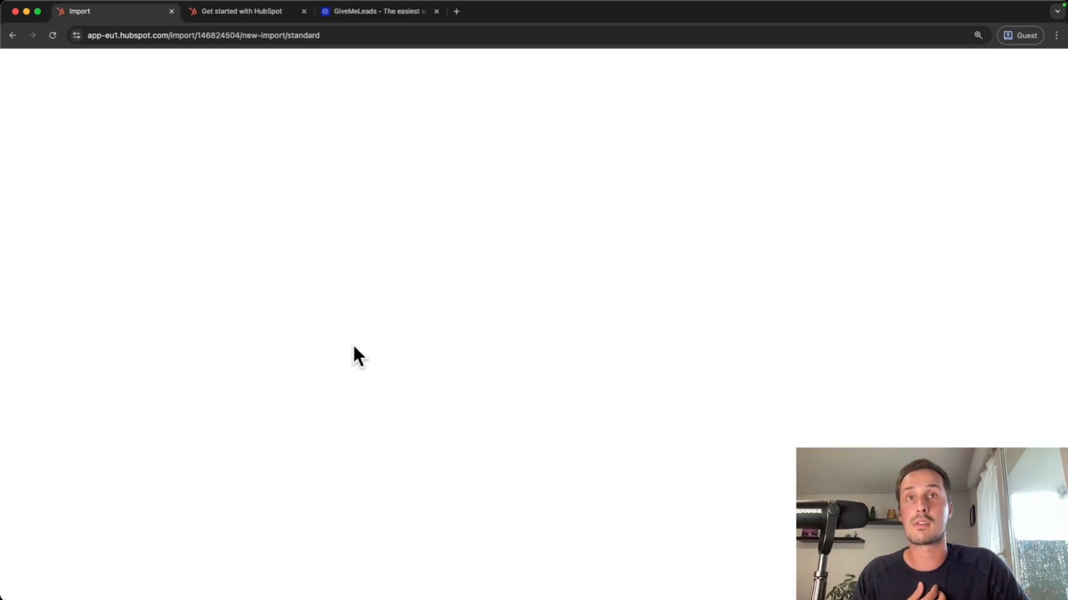
# Step: Choose Contacts as the kind of data in the file and continue to the file upload stage
pyautogui.moveTo(404, 174); pyautogui.dragTo(662, 177)
pyautogui.click(700, 191)
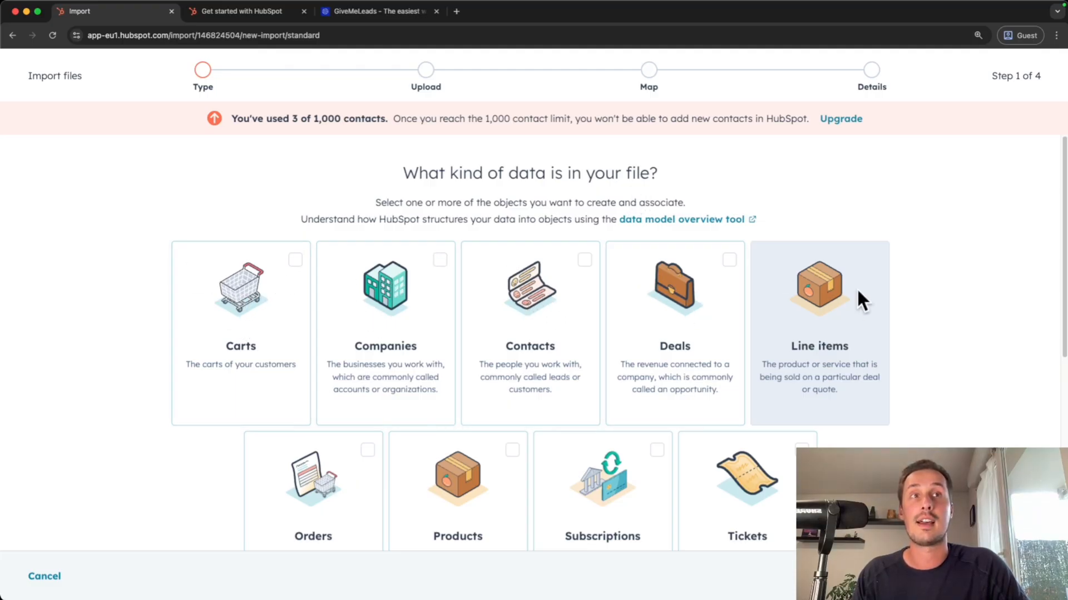
pyautogui.scroll(-3, 460, 389)
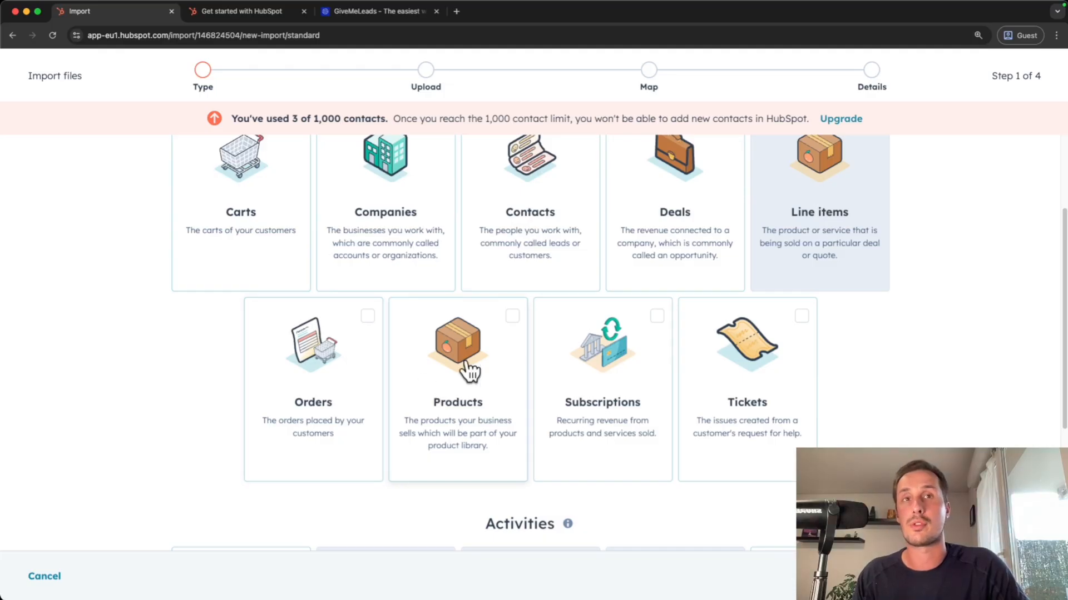
pyautogui.scroll(3, 762, 374)
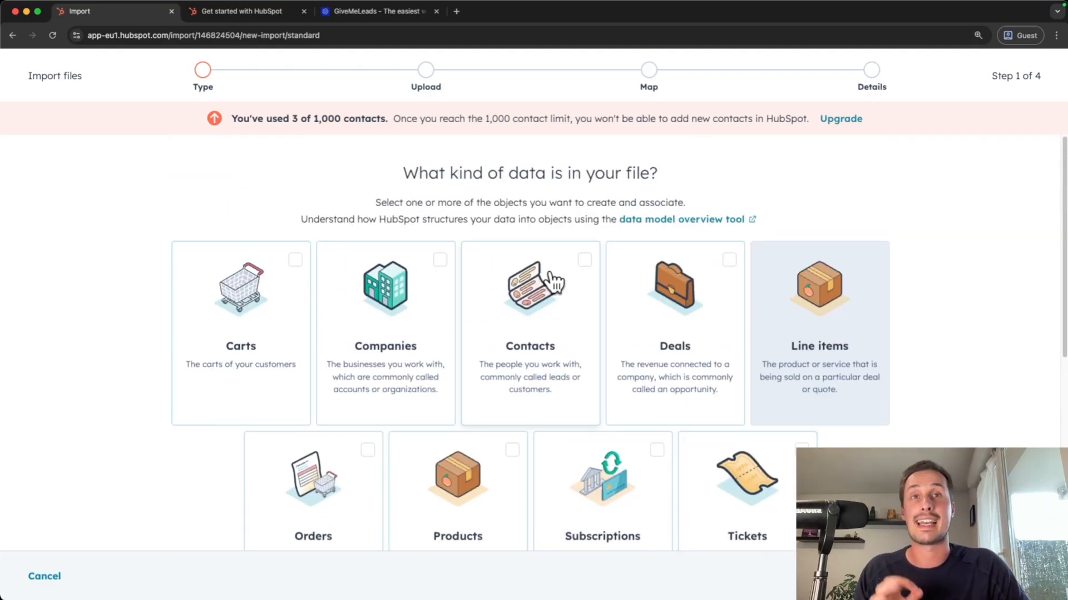
pyautogui.click(540, 301)
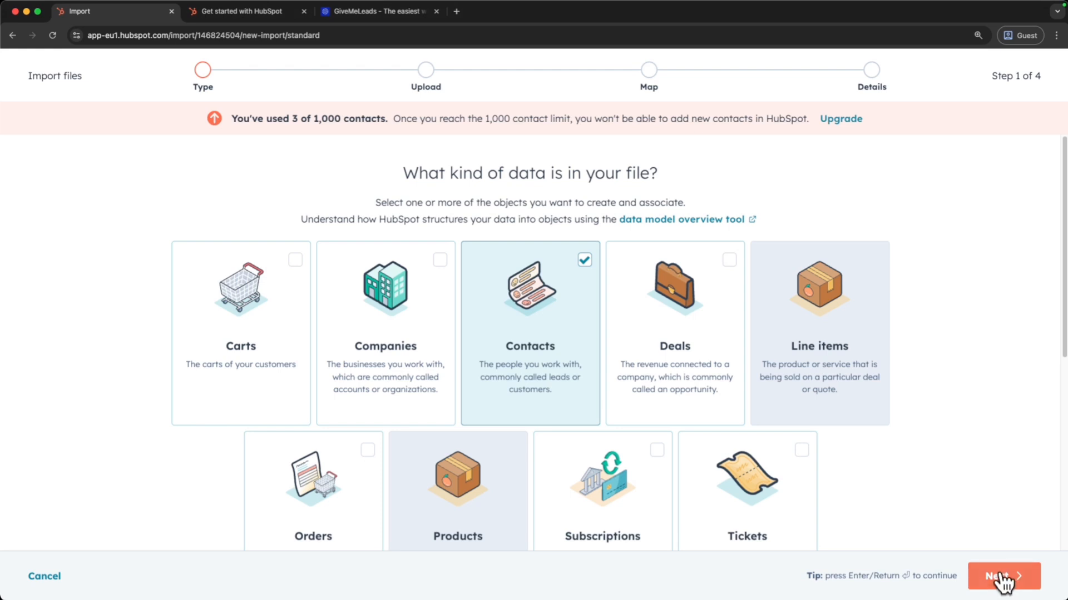
pyautogui.click(1001, 582)
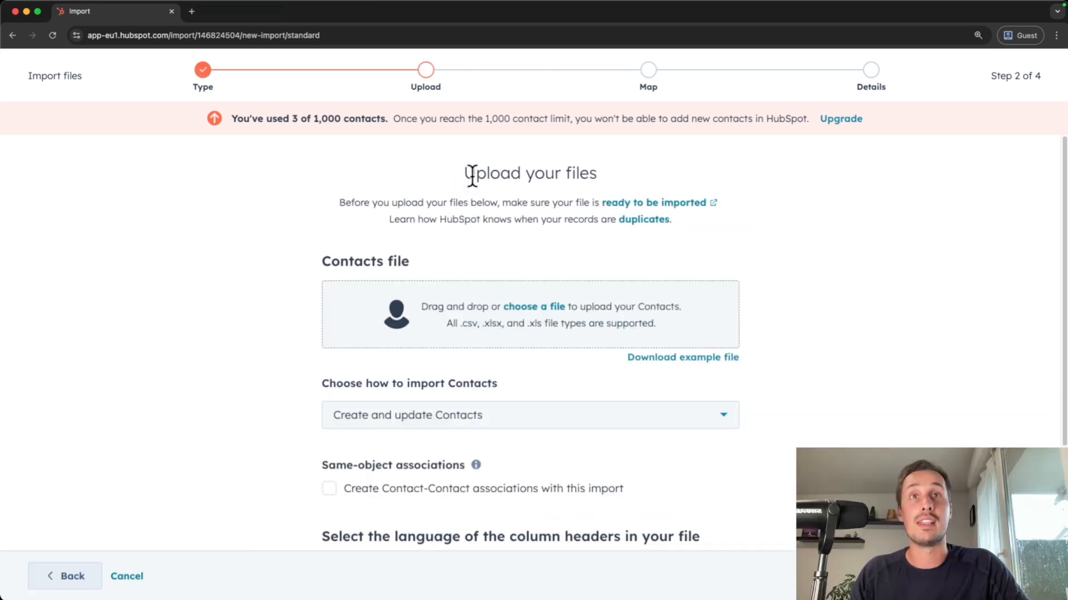
pyautogui.moveTo(472, 176); pyautogui.dragTo(610, 181)
pyautogui.click(610, 178)
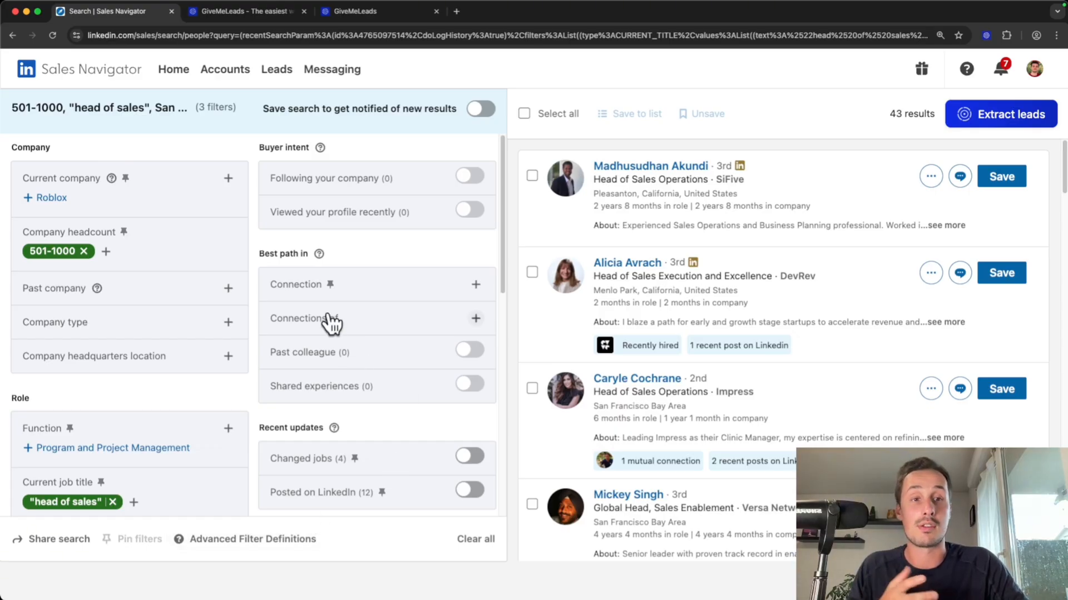
# Step: In LinkedIn Sales Navigator, review the lead search's company headcount, current job title and geography filters
pyautogui.scroll(-10, 328, 319)
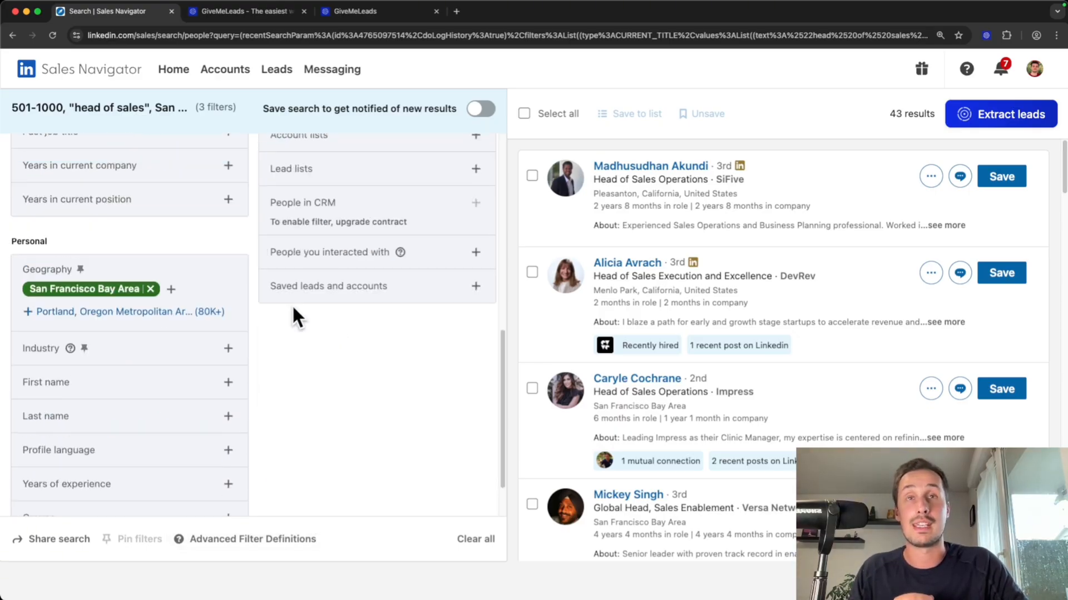
pyautogui.scroll(10, 295, 317)
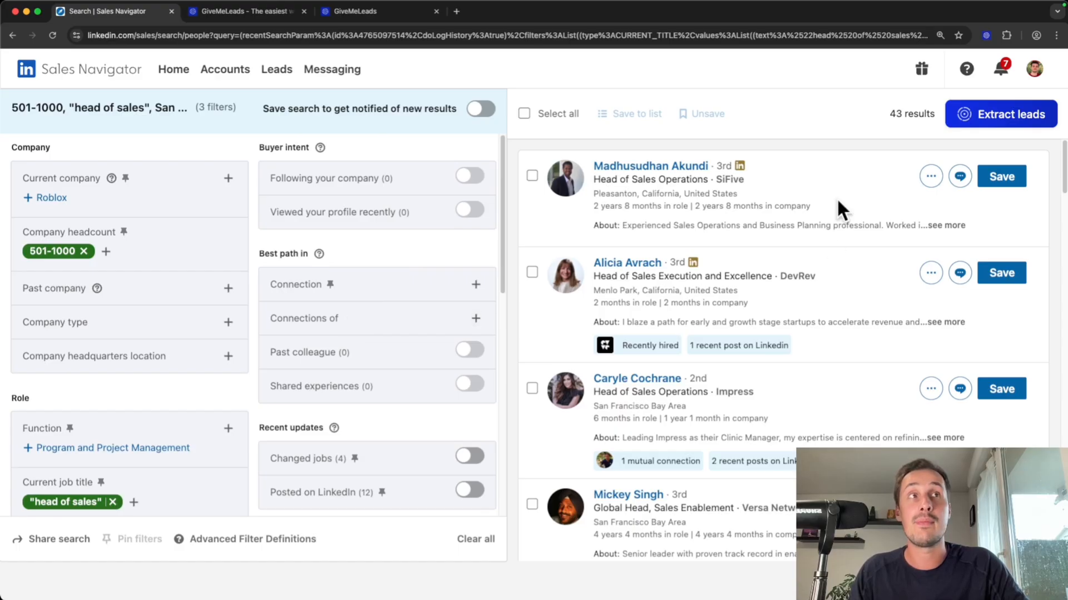
pyautogui.scroll(-10, 791, 405)
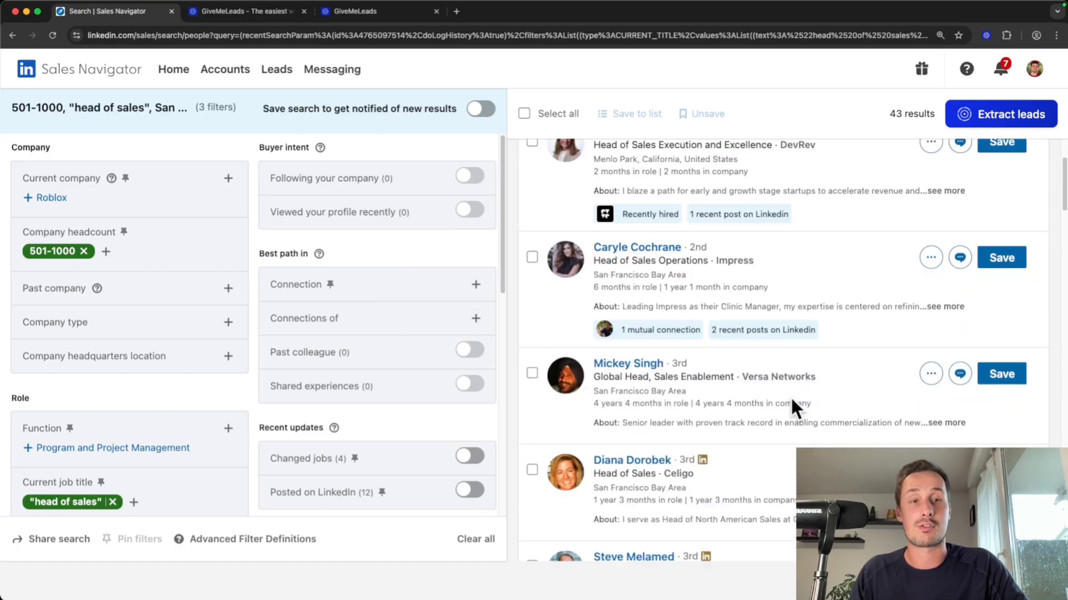
pyautogui.scroll(10, 779, 393)
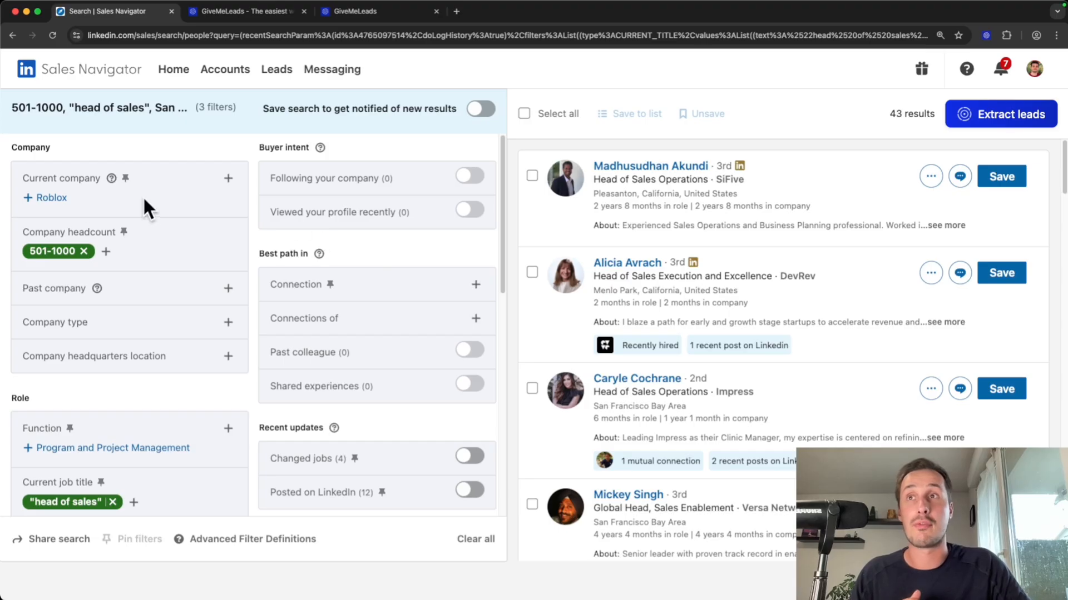
pyautogui.moveTo(18, 228); pyautogui.dragTo(120, 229)
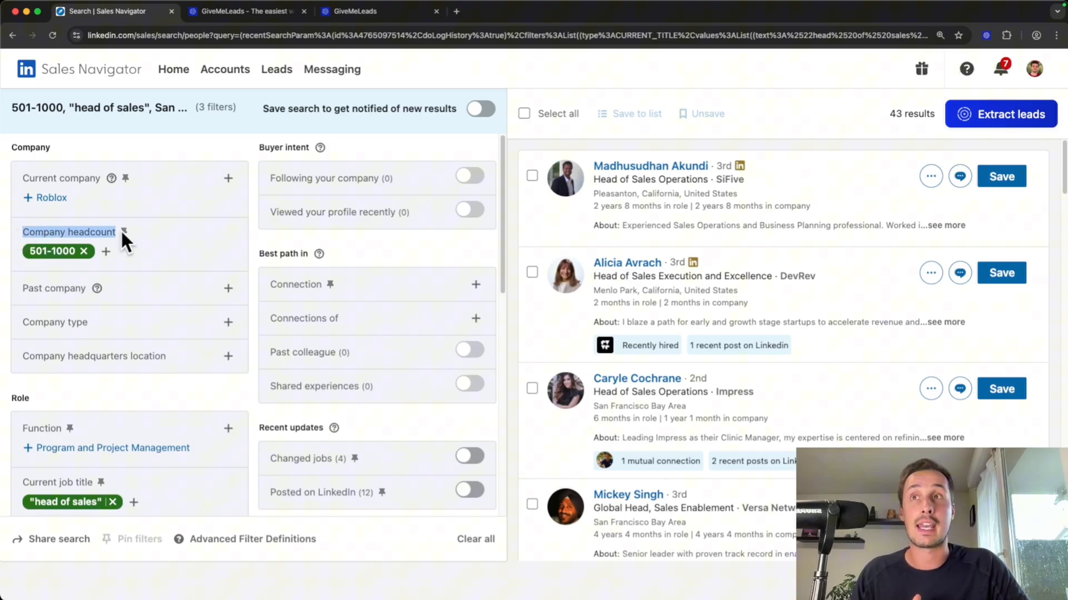
pyautogui.click(182, 226)
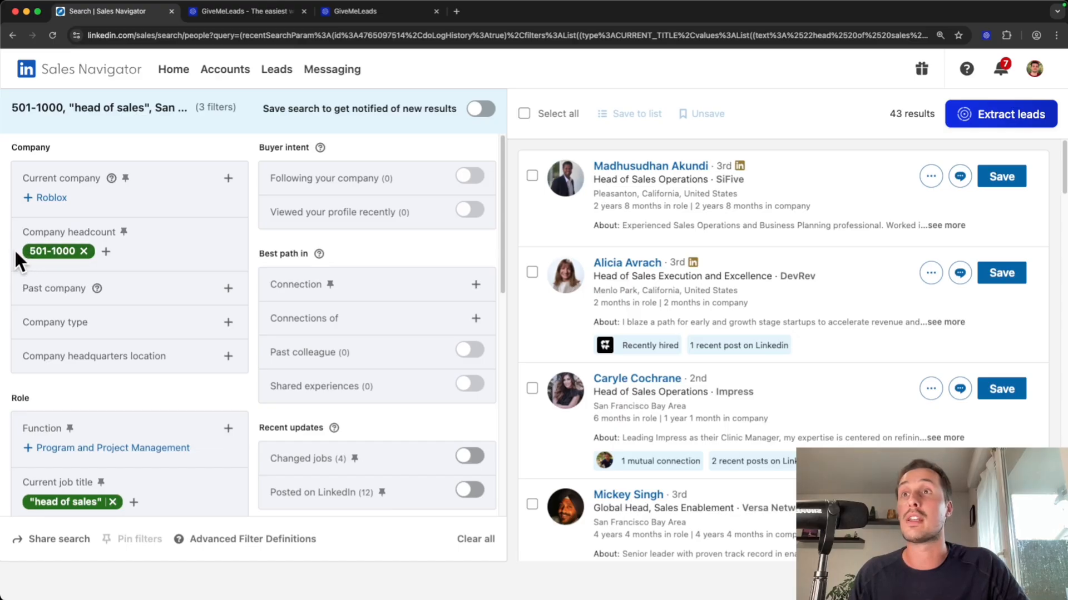
pyautogui.scroll(-5, 158, 308)
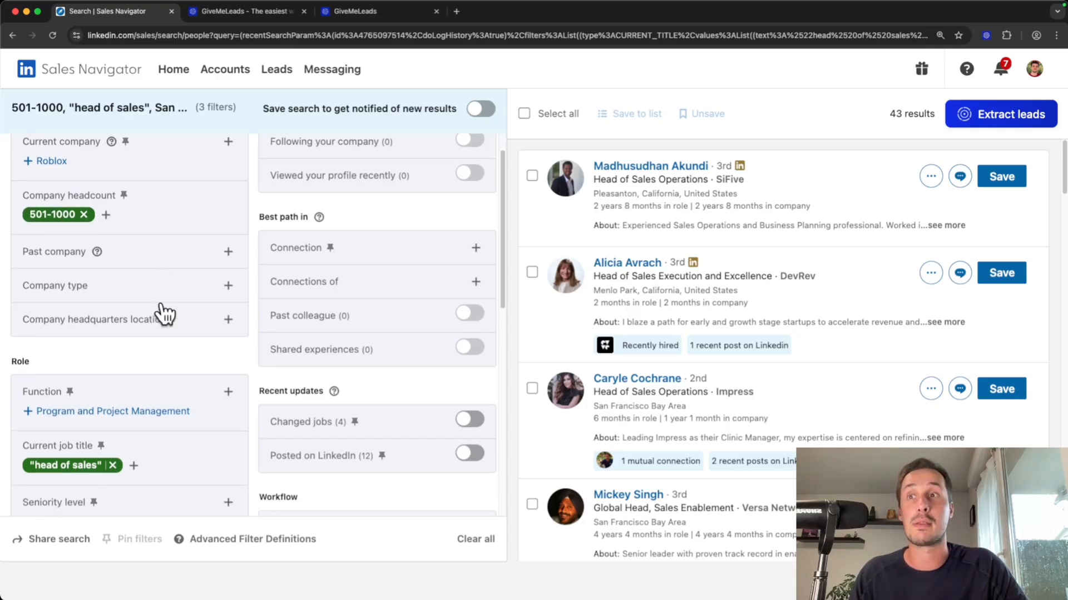
pyautogui.moveTo(16, 234); pyautogui.dragTo(101, 243)
pyautogui.scroll(-4, 162, 265)
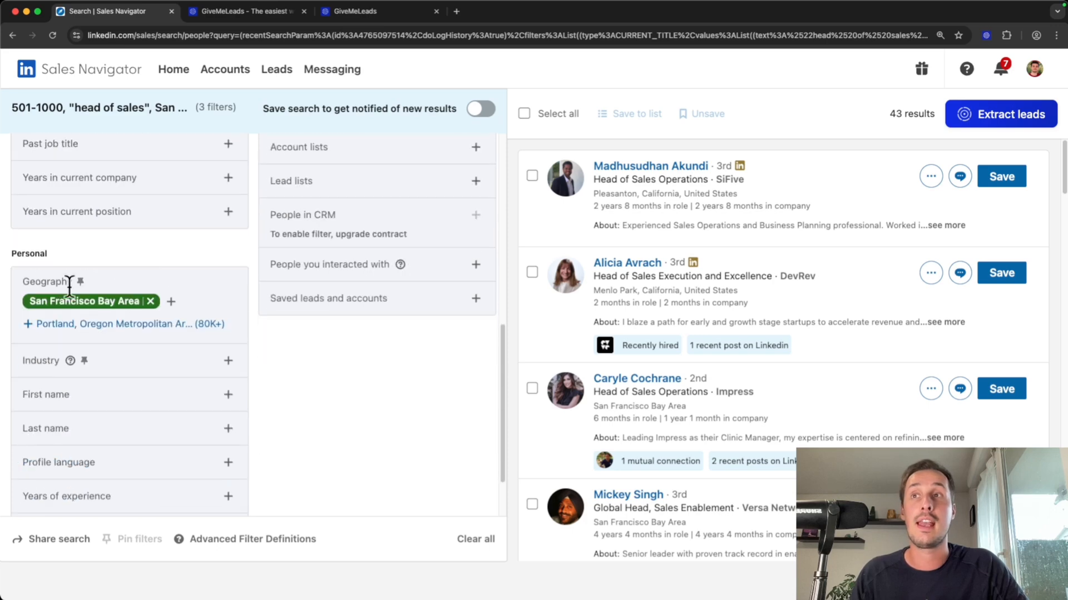
pyautogui.moveTo(7, 284); pyautogui.dragTo(58, 282)
pyautogui.click(142, 260)
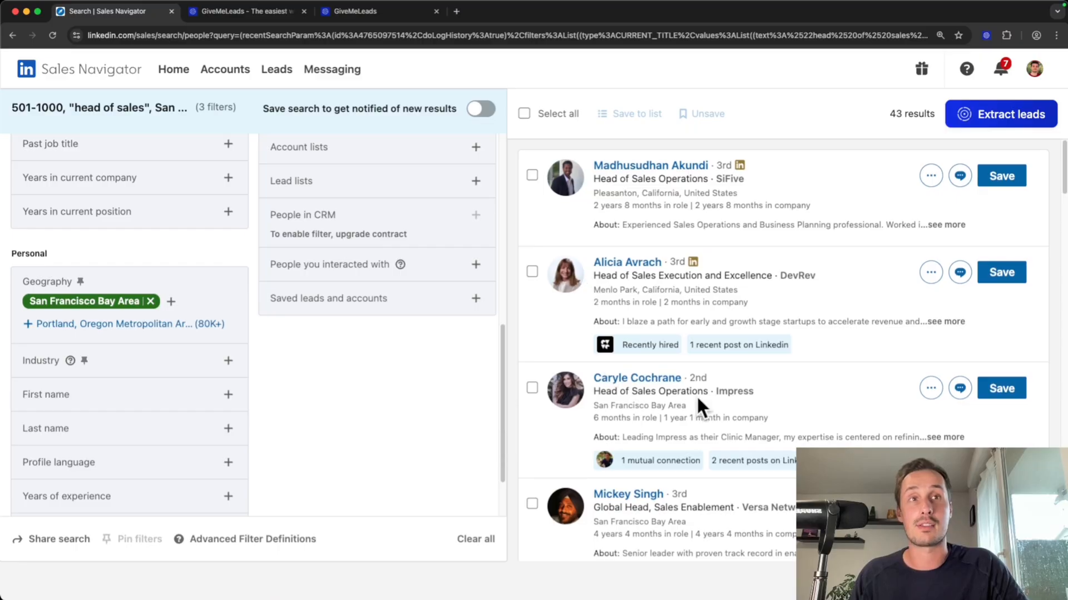
# Step: Look through the list of leads matching the Sales Navigator search
pyautogui.scroll(-4, 697, 395)
pyautogui.scroll(-3, 698, 389)
pyautogui.scroll(7, 724, 357)
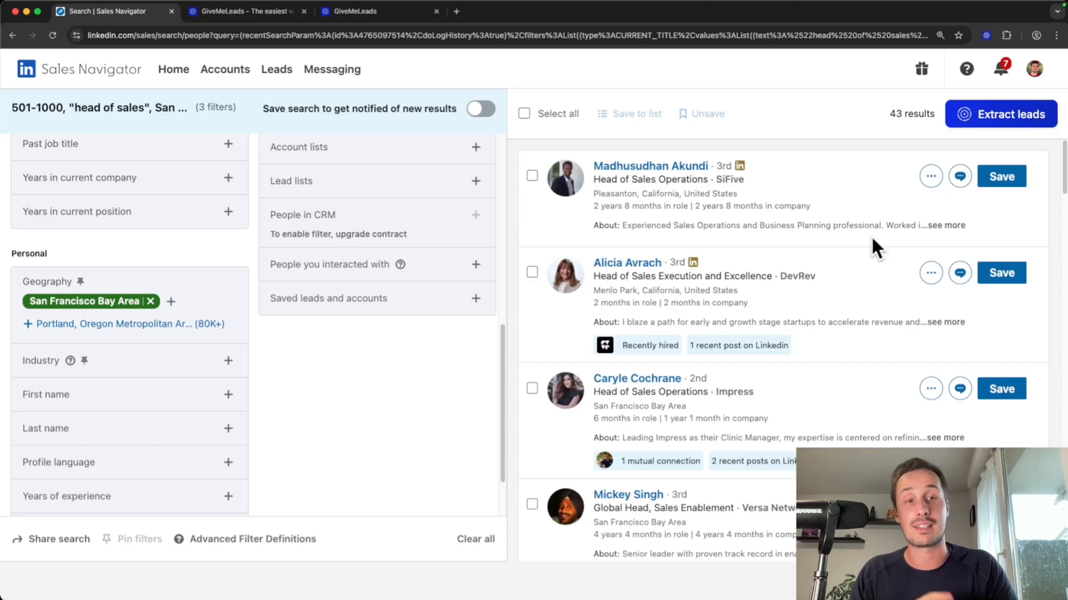
pyautogui.scroll(-3, 796, 267)
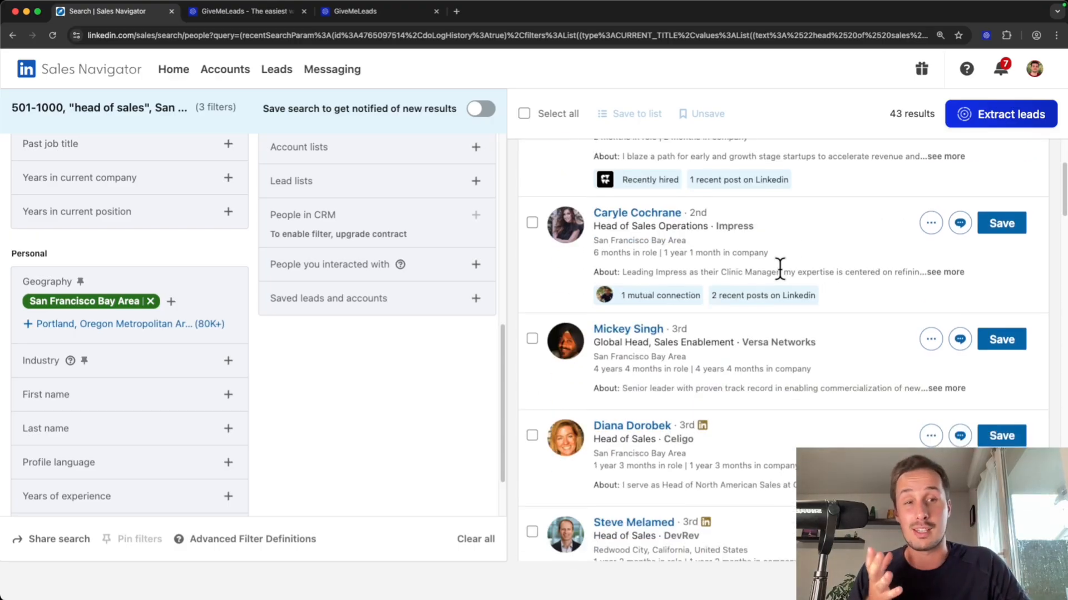
pyautogui.scroll(3, 780, 268)
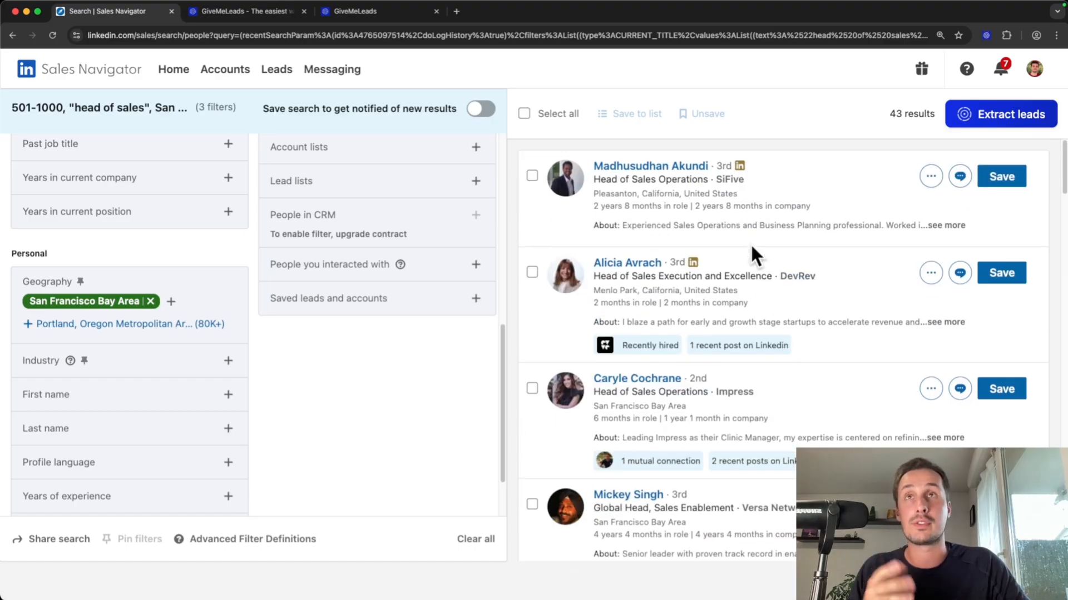
# Step: Switch to the GiveMeLeads website and open its account sign-up page
pyautogui.click(265, 18)
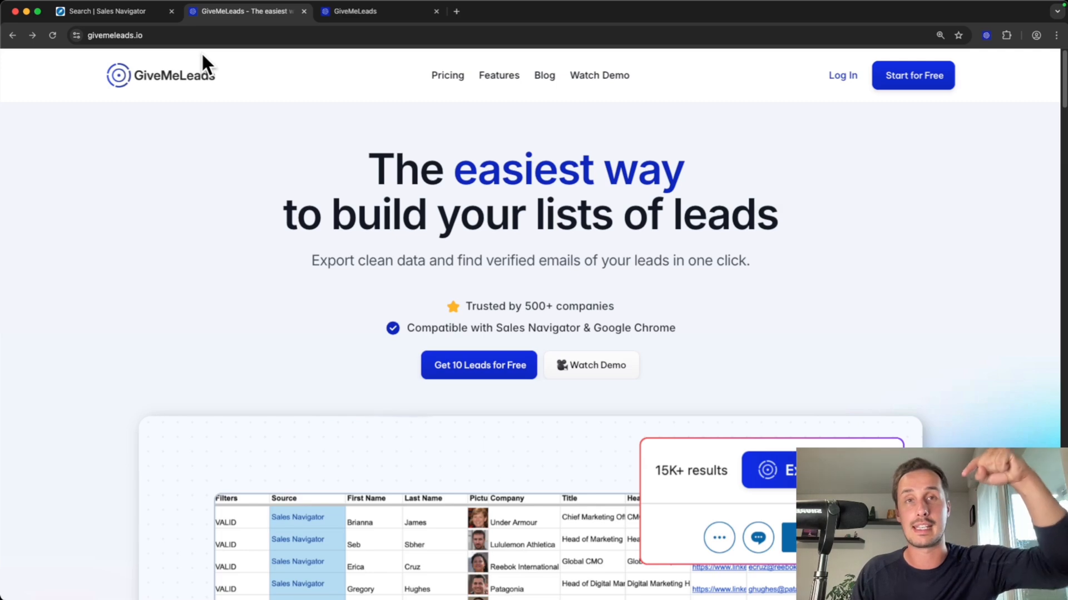
pyautogui.click(462, 351)
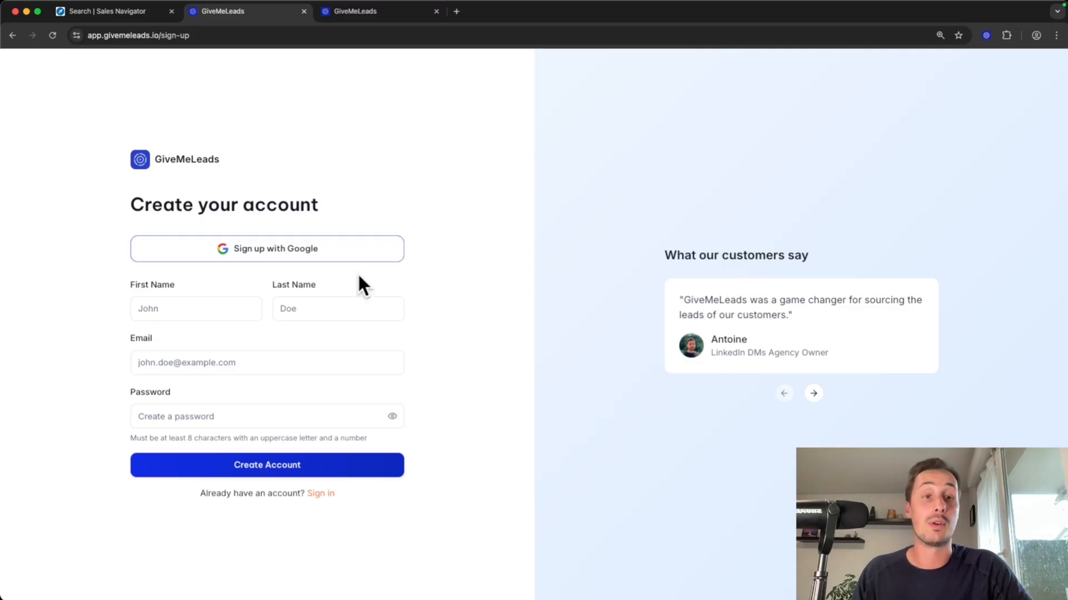
# Step: Extract the leads from the Sales Navigator search into GiveMeLeads, keeping Sales Navigator Extract as the source, and save the target
pyautogui.click(127, 17)
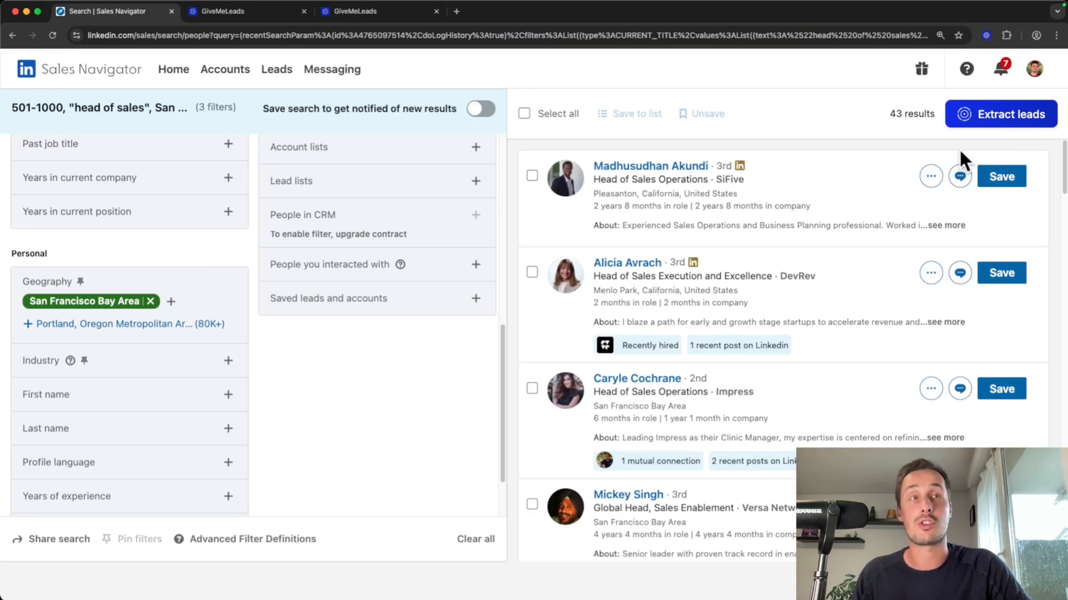
pyautogui.click(996, 119)
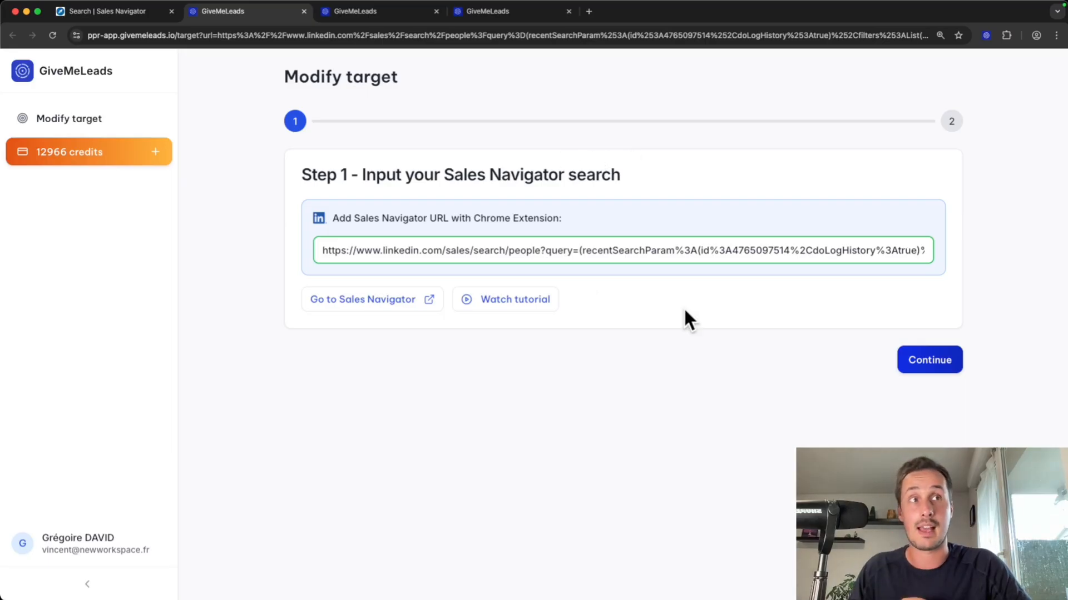
pyautogui.click(910, 360)
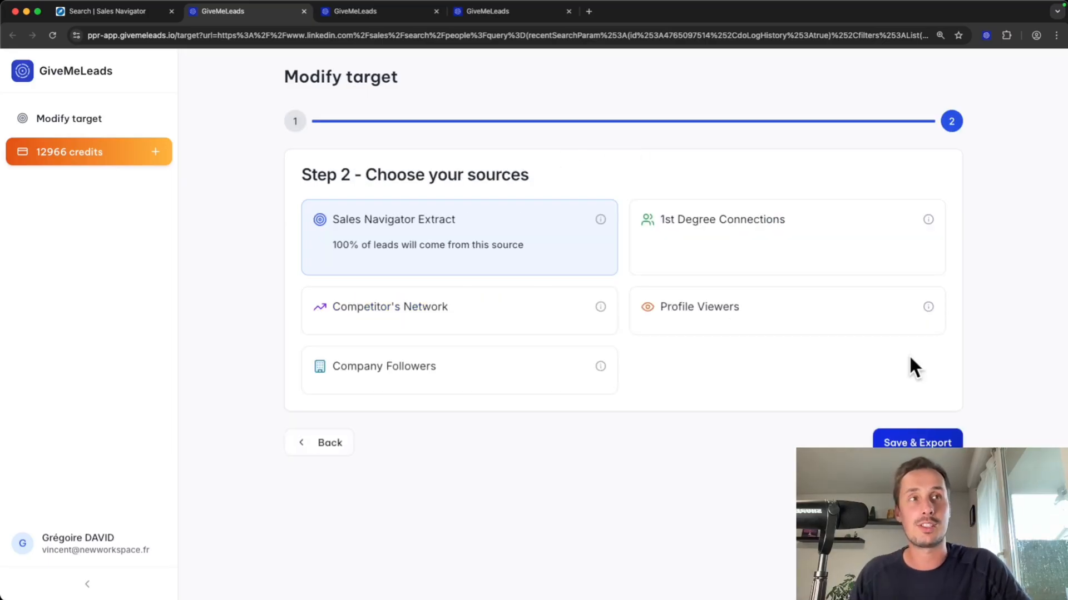
pyautogui.click(912, 439)
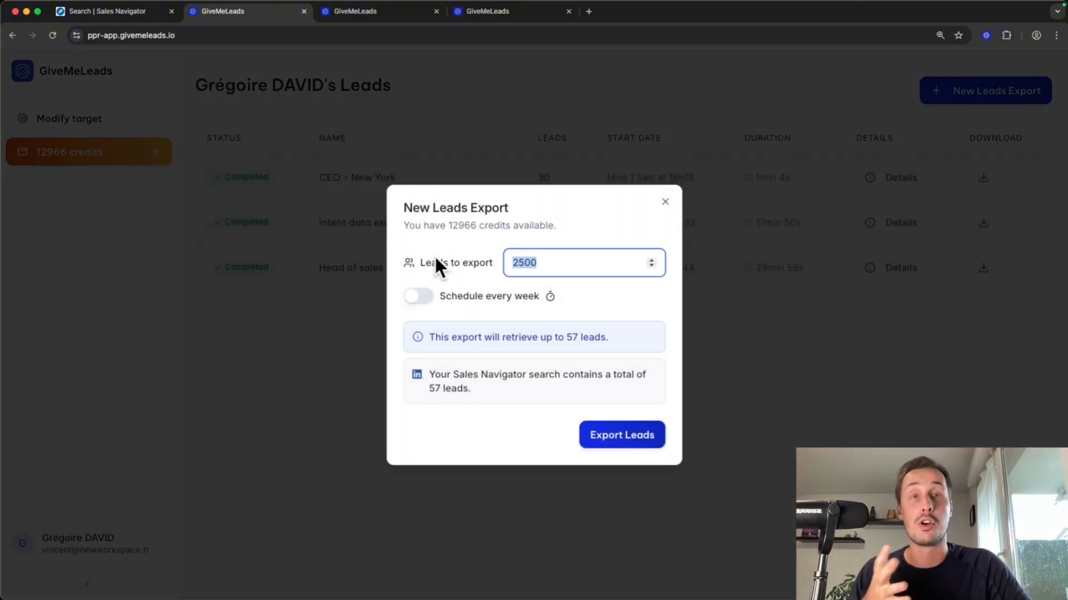
# Step: Export 40 leads from the Sales Navigator search and name the new export Head of sales - San Francisco
pyautogui.write('40')
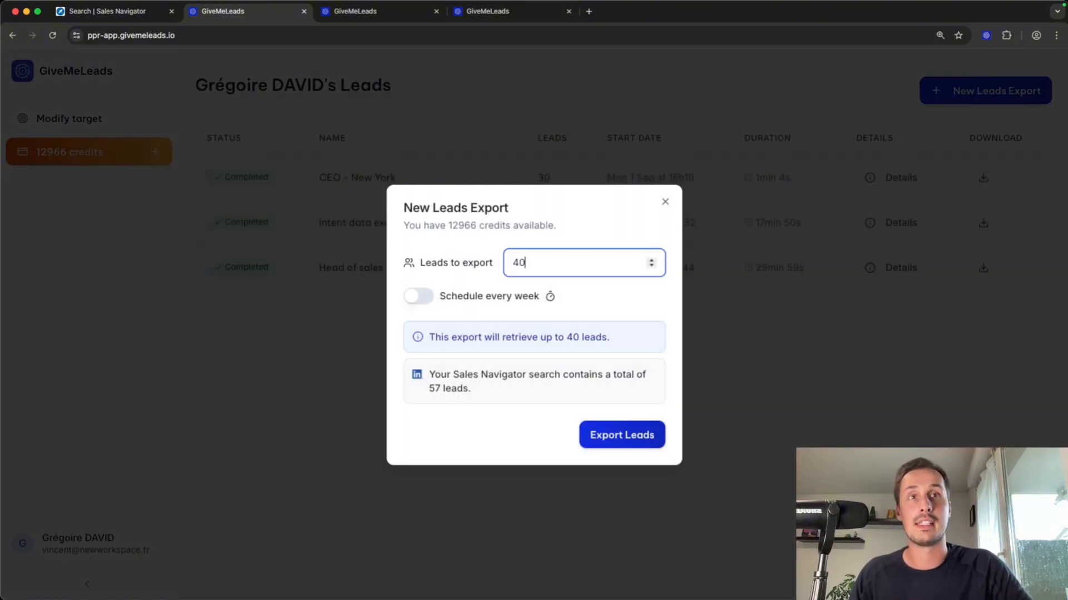
pyautogui.click(633, 434)
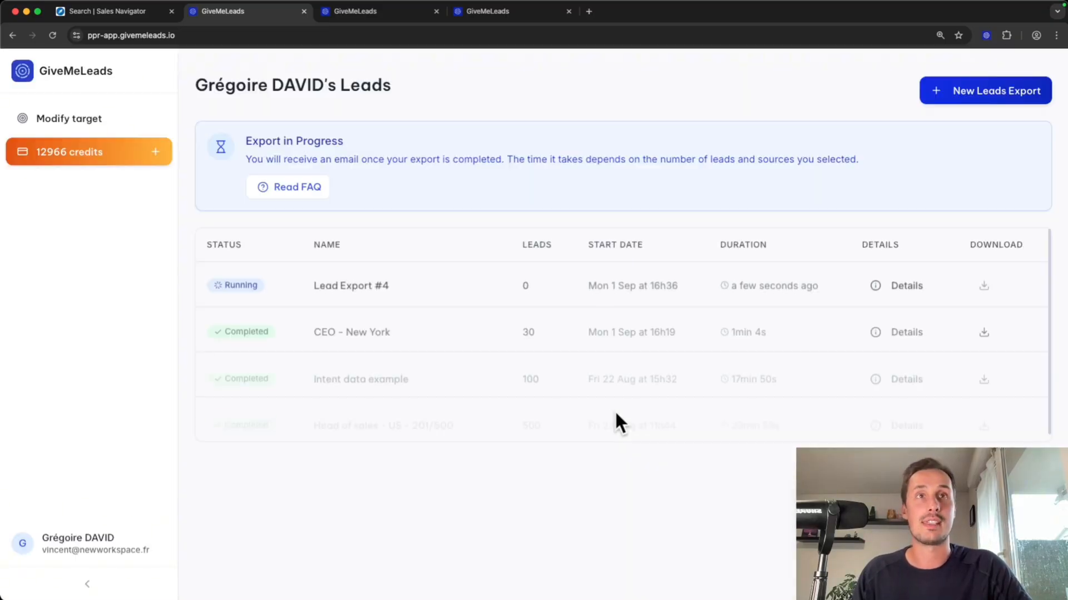
pyautogui.click(361, 285)
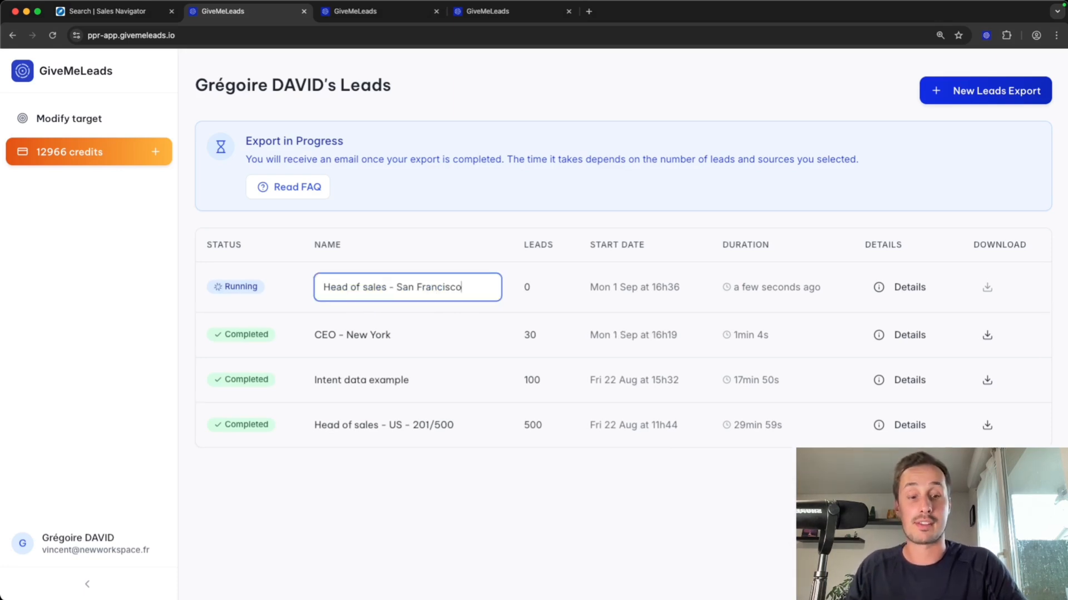
pyautogui.press('Return')
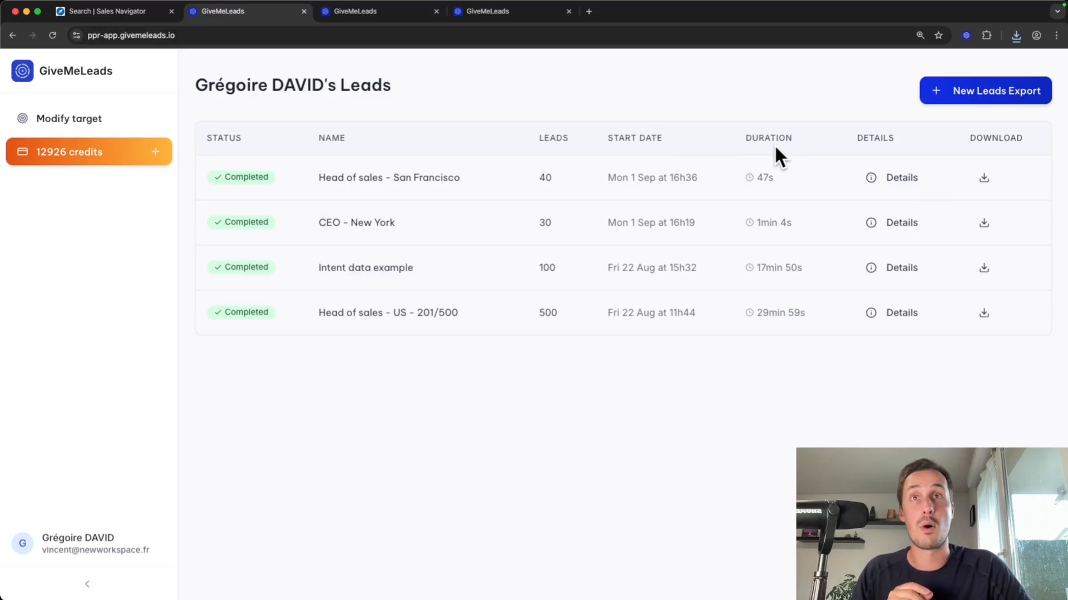
# Step: Download the Head of sales - San Francisco export as a CSV file
pyautogui.click(995, 179)
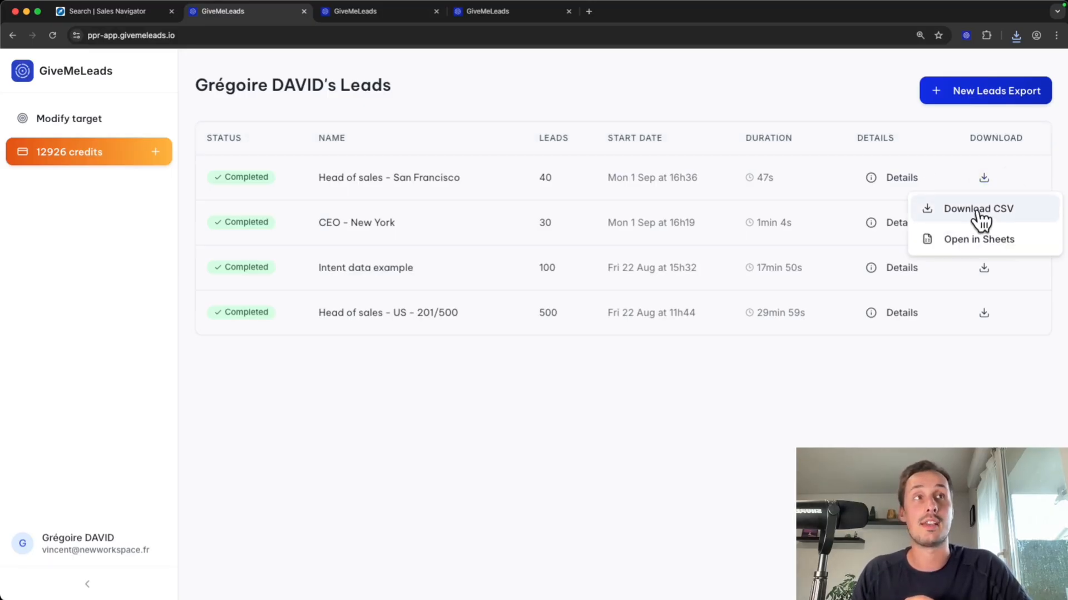
pyautogui.click(979, 210)
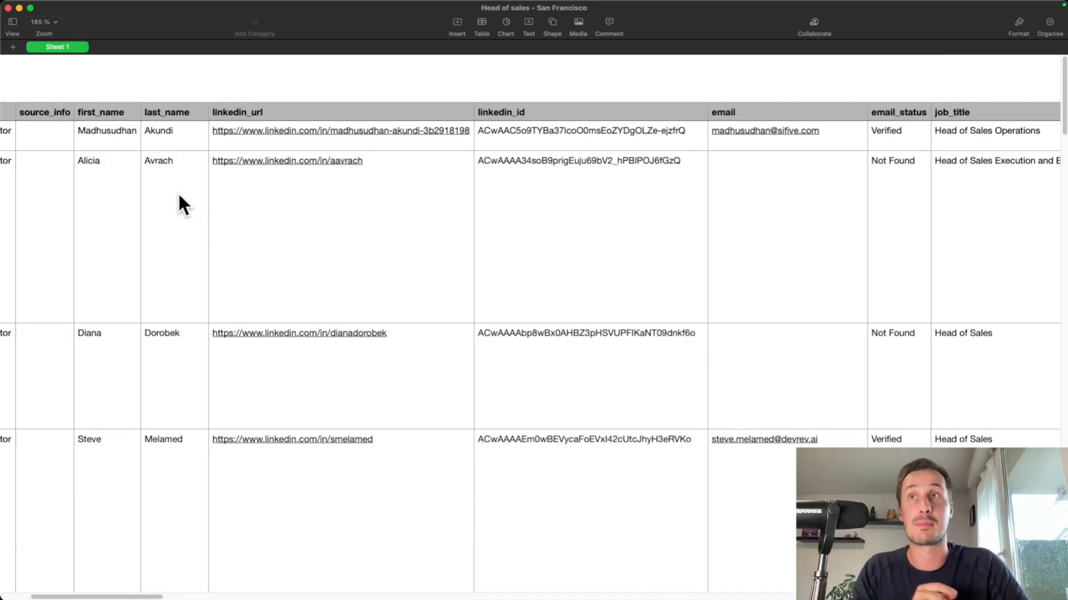
# Step: Look through the exported lead spreadsheet's columns, from names, LinkedIn URL and email to job title, location and company details
pyautogui.click(93, 112)
pyautogui.click(171, 111)
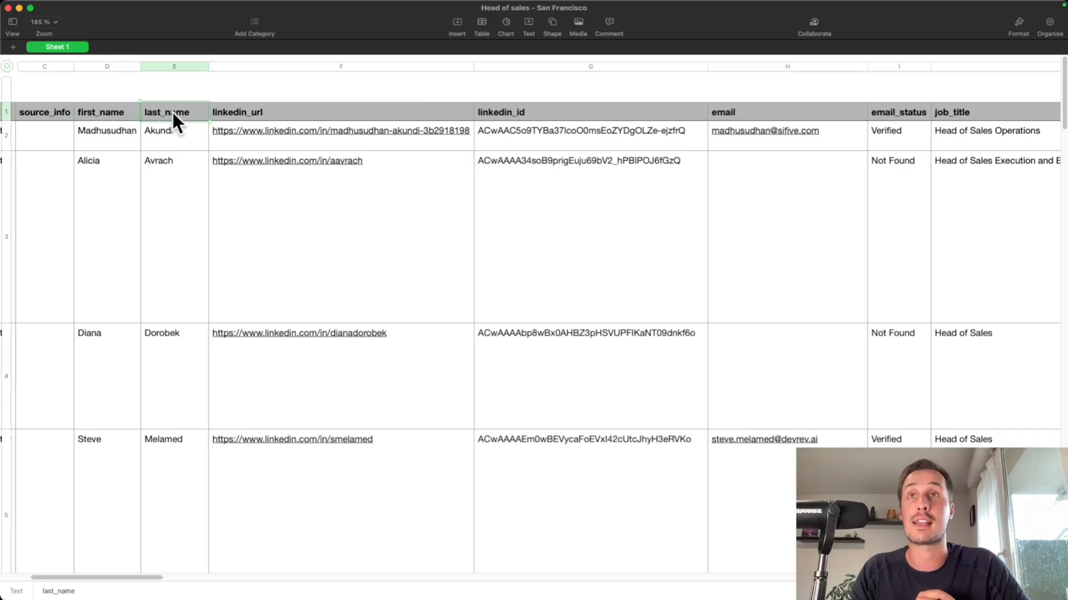
pyautogui.click(302, 112)
pyautogui.click(753, 115)
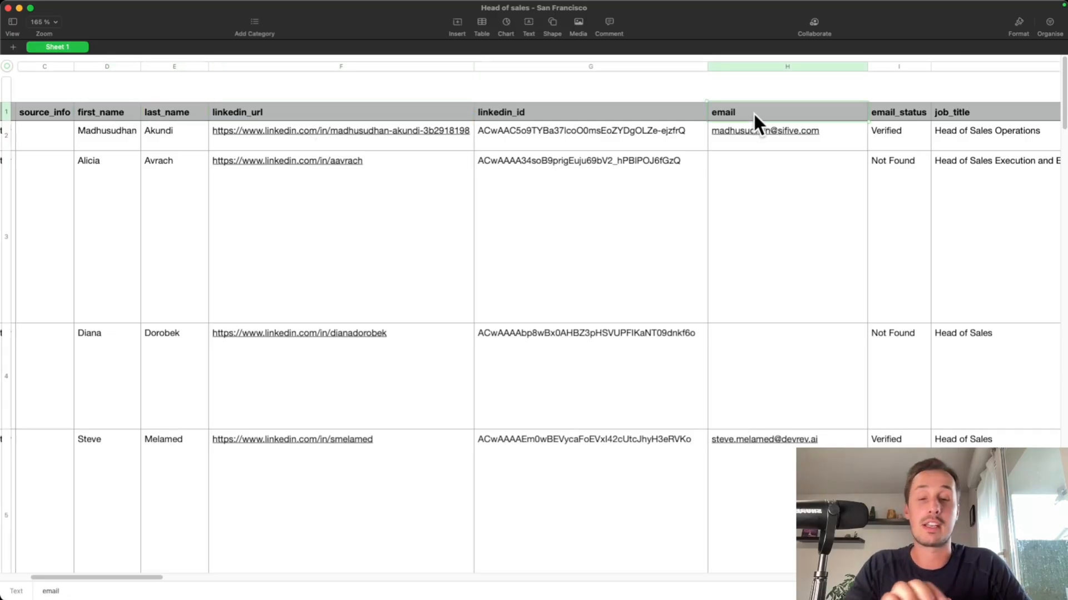
pyautogui.hscroll(10, 863, 116)
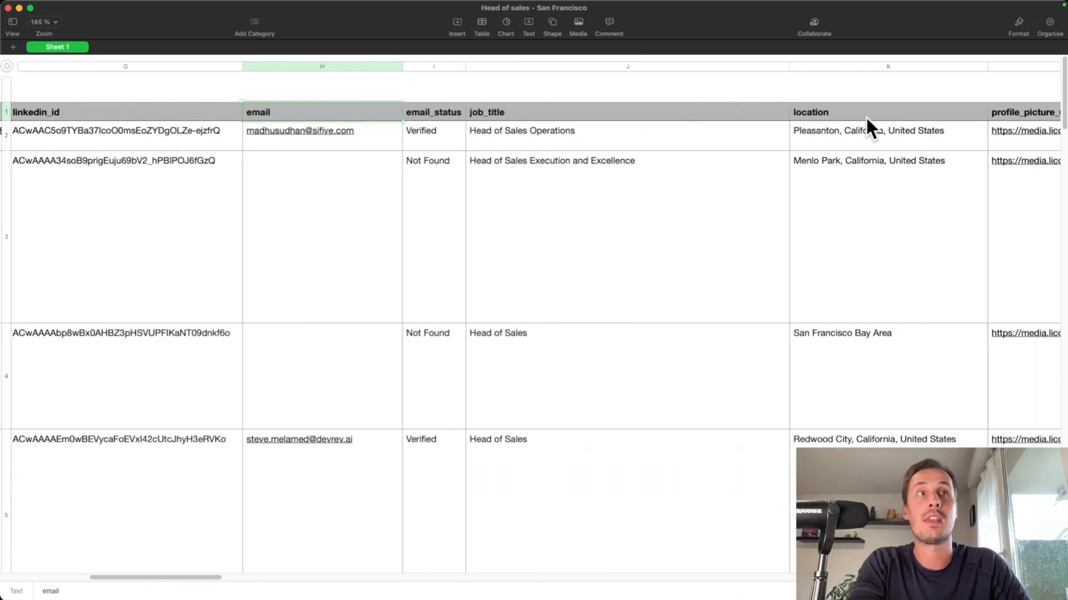
pyautogui.hscroll(4, 932, 105)
pyautogui.rightClick(936, 114)
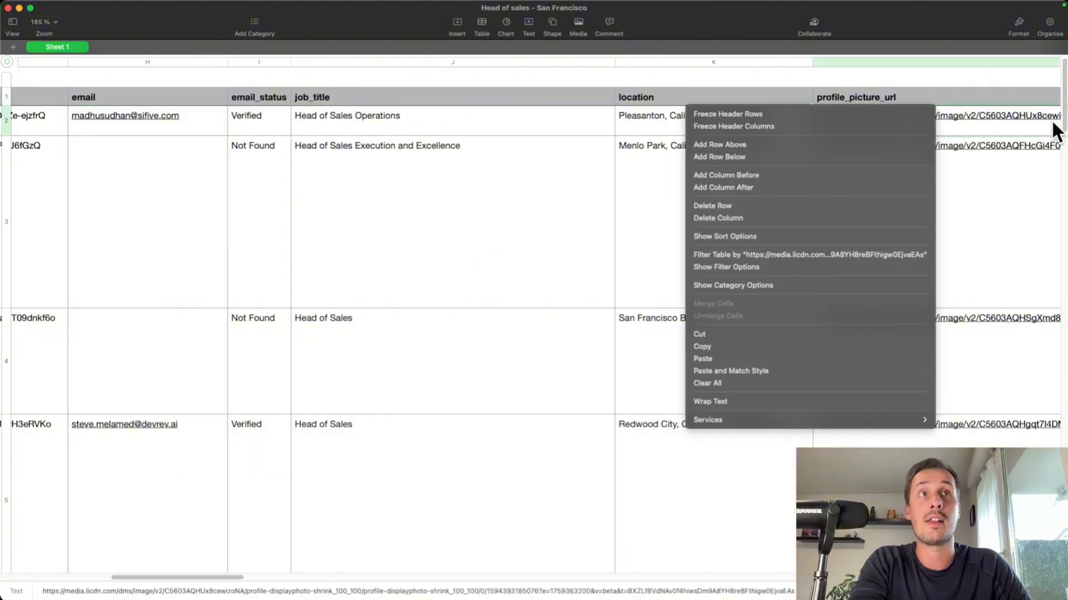
pyautogui.click(1029, 164)
pyautogui.hscroll(15, 992, 223)
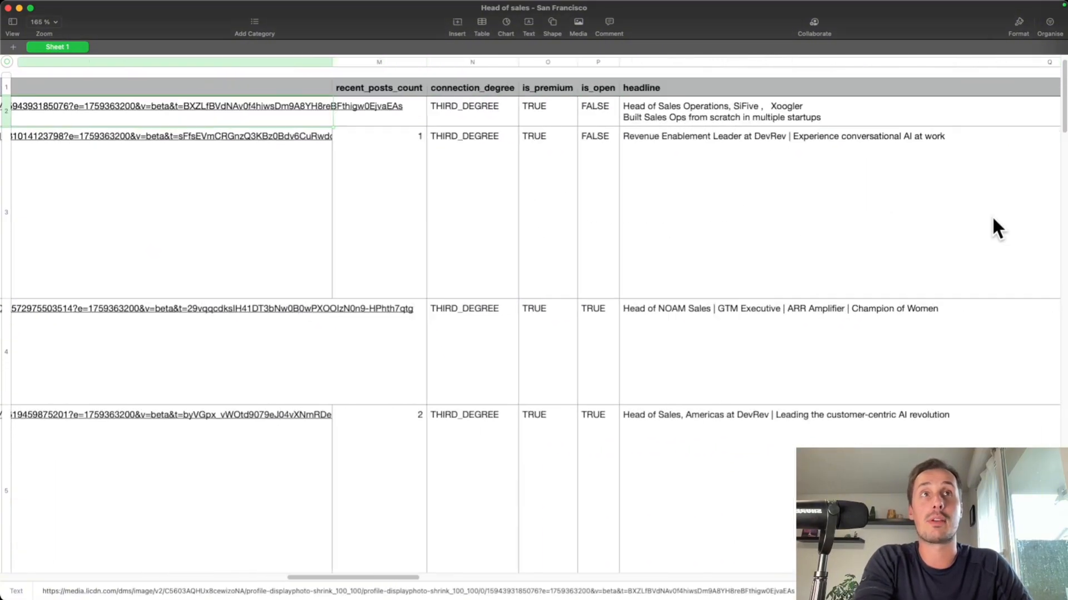
pyautogui.hscroll(10, 899, 203)
pyautogui.hscroll(10, 688, 109)
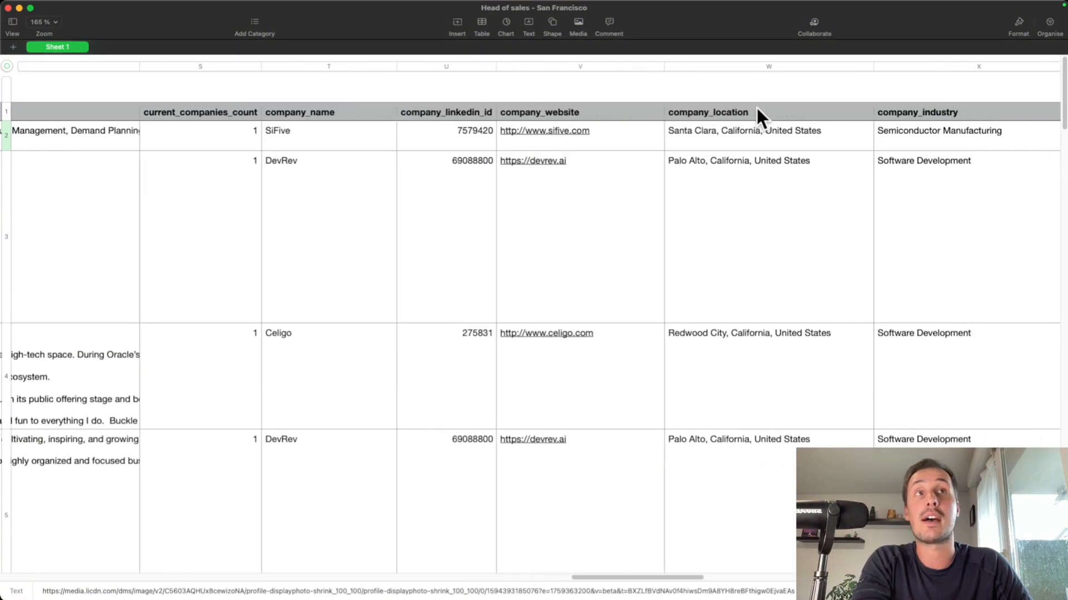
pyautogui.hscroll(5, 678, 111)
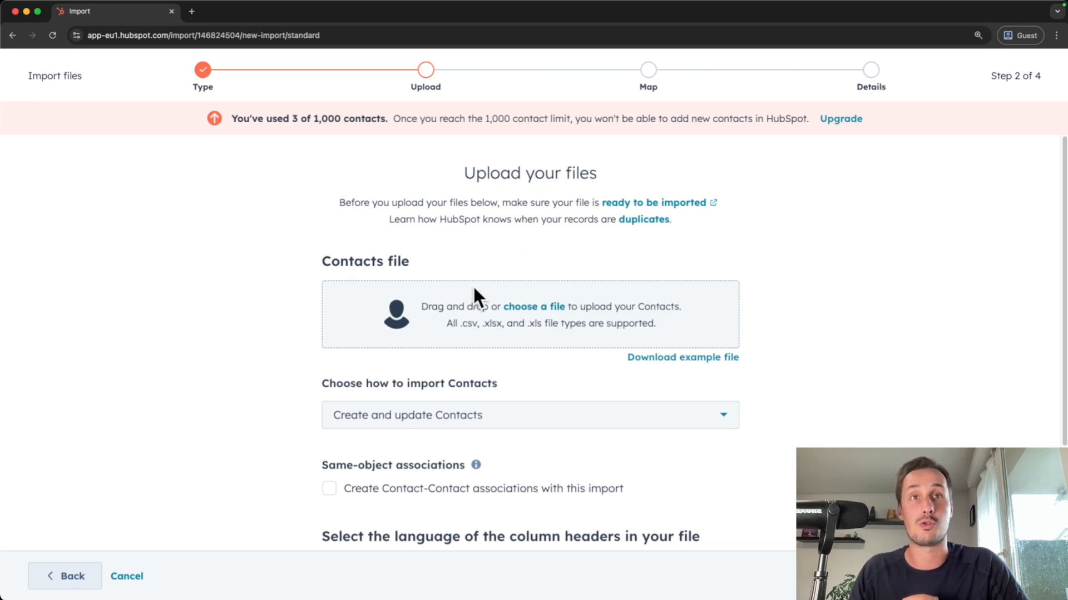
# Step: In HubSpot, upload Head of sales - San Francisco Bay Area.csv as the contacts file, keep Create and update Contacts and English, and continue to column mapping
pyautogui.click(544, 311)
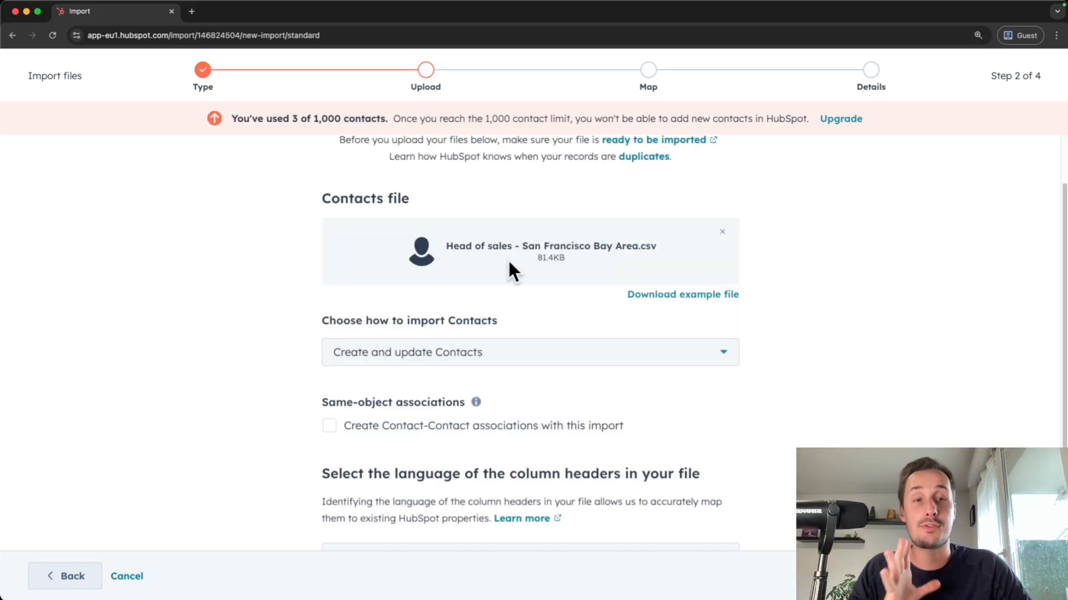
pyautogui.scroll(1, 528, 289)
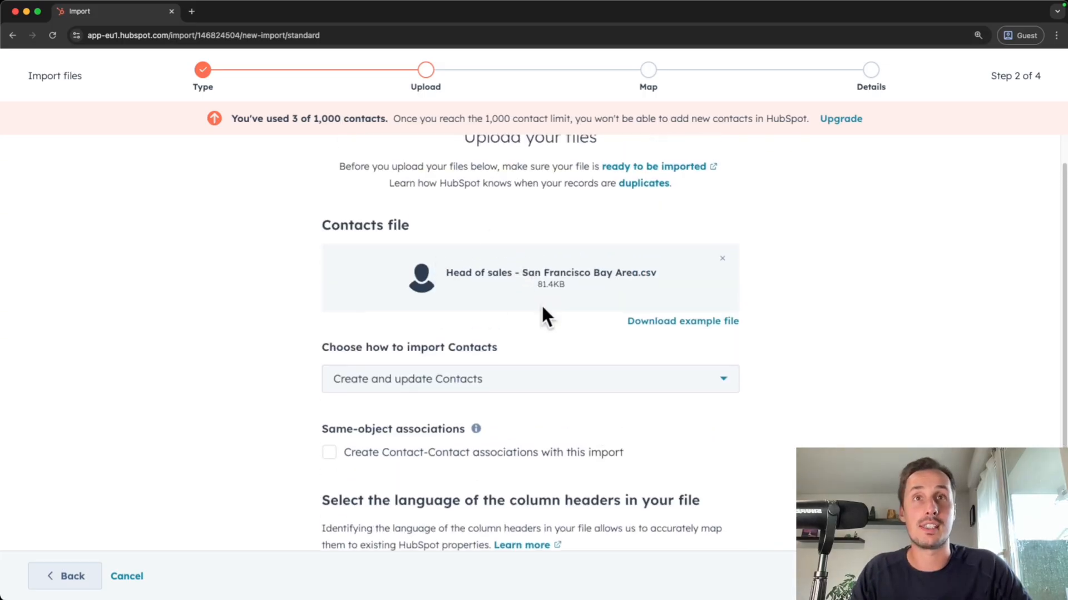
pyautogui.scroll(-2, 443, 336)
pyautogui.moveTo(312, 292); pyautogui.dragTo(449, 293)
pyautogui.click(524, 308)
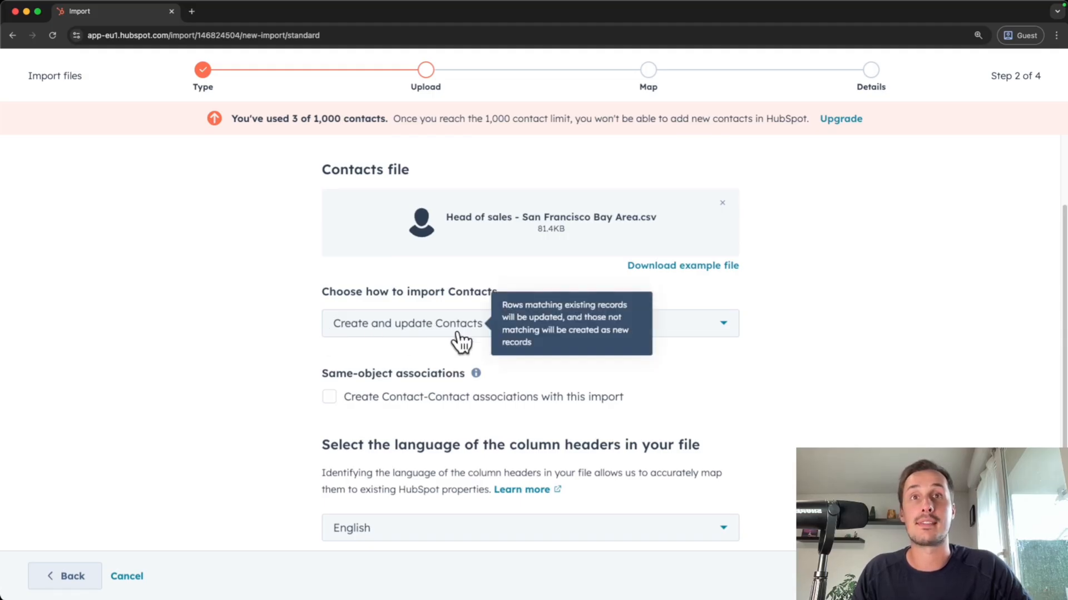
pyautogui.scroll(-1, 577, 382)
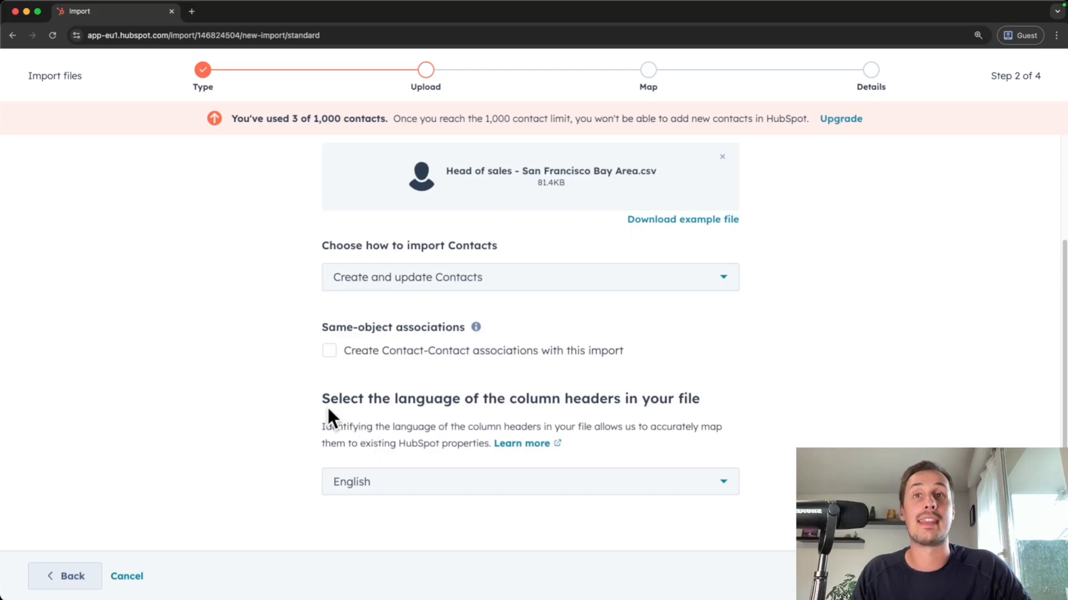
pyautogui.moveTo(326, 402); pyautogui.dragTo(424, 403)
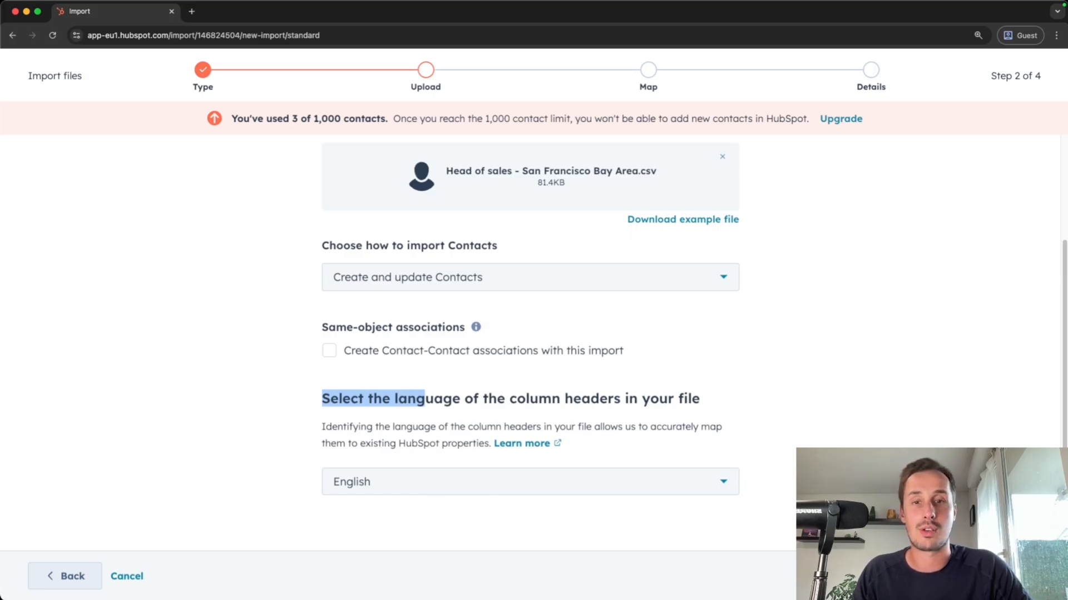
pyautogui.press('Return')
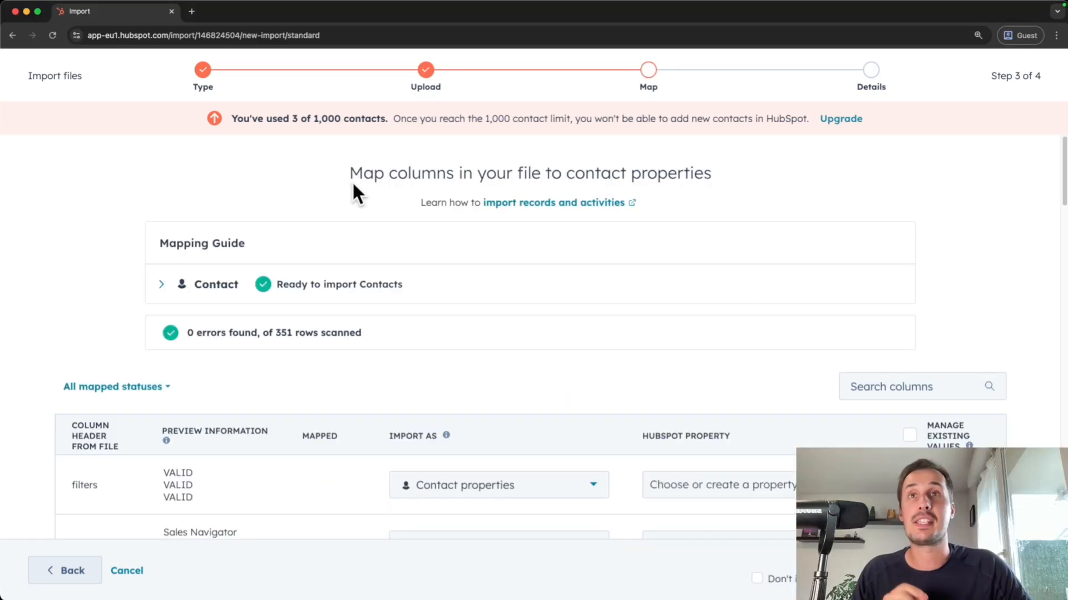
# Step: Examine how the file's columns map to contact properties, including the import options and HubSpot property for the first_name column
pyautogui.moveTo(350, 177); pyautogui.dragTo(441, 174)
pyautogui.moveTo(541, 175); pyautogui.dragTo(654, 181)
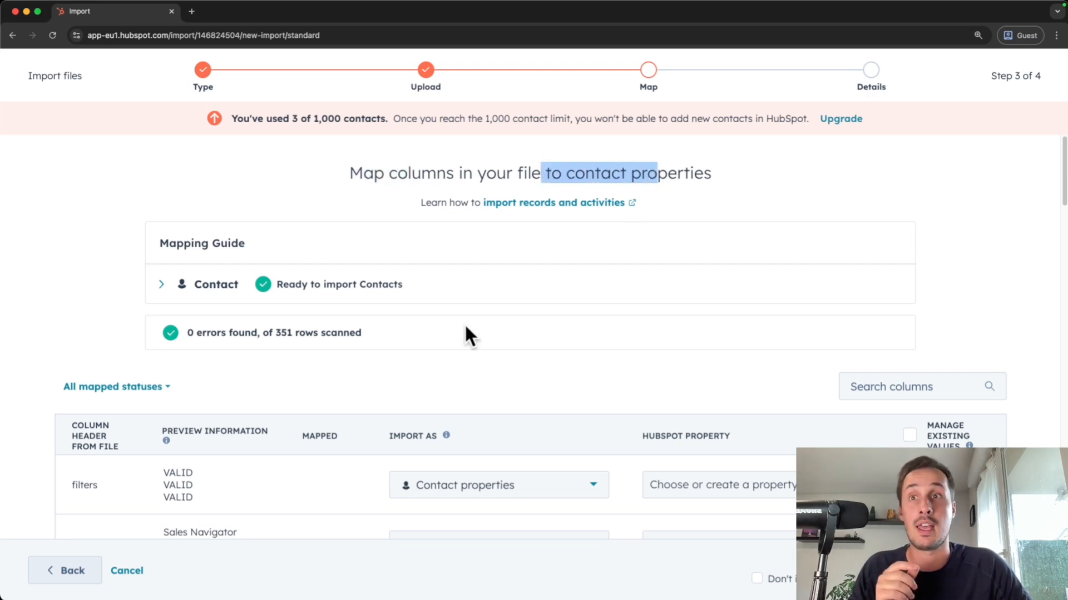
pyautogui.scroll(-6, 435, 342)
pyautogui.scroll(5, 244, 342)
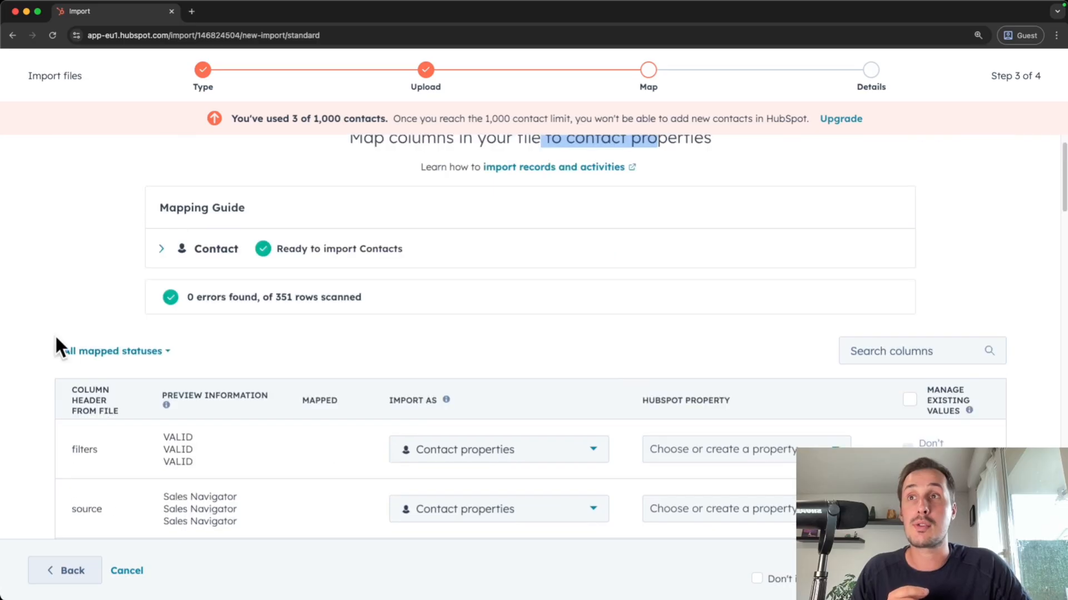
pyautogui.scroll(-2, 84, 337)
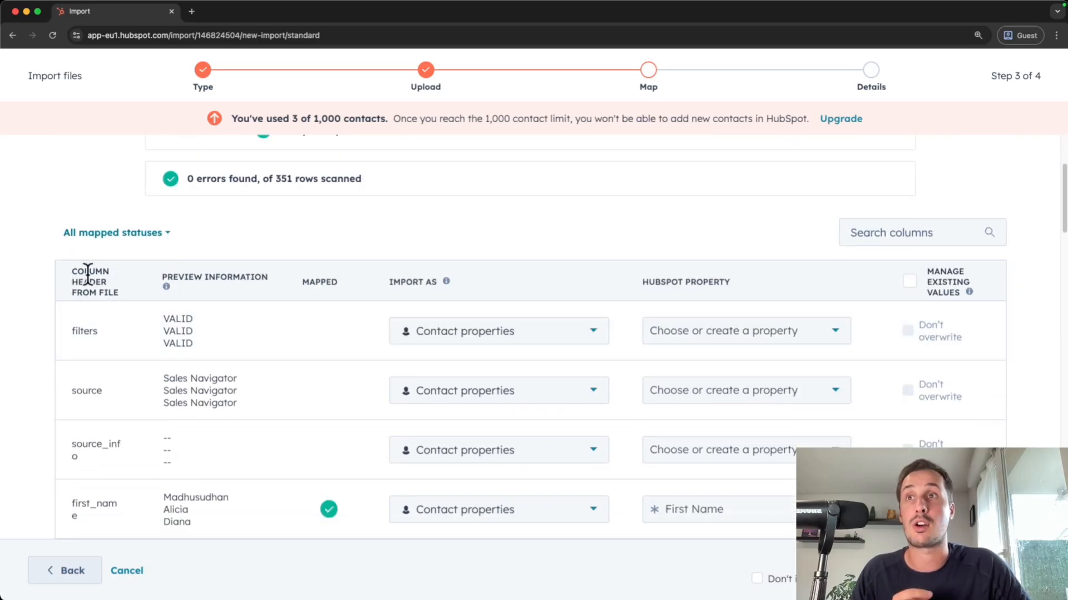
pyautogui.scroll(-4, 119, 281)
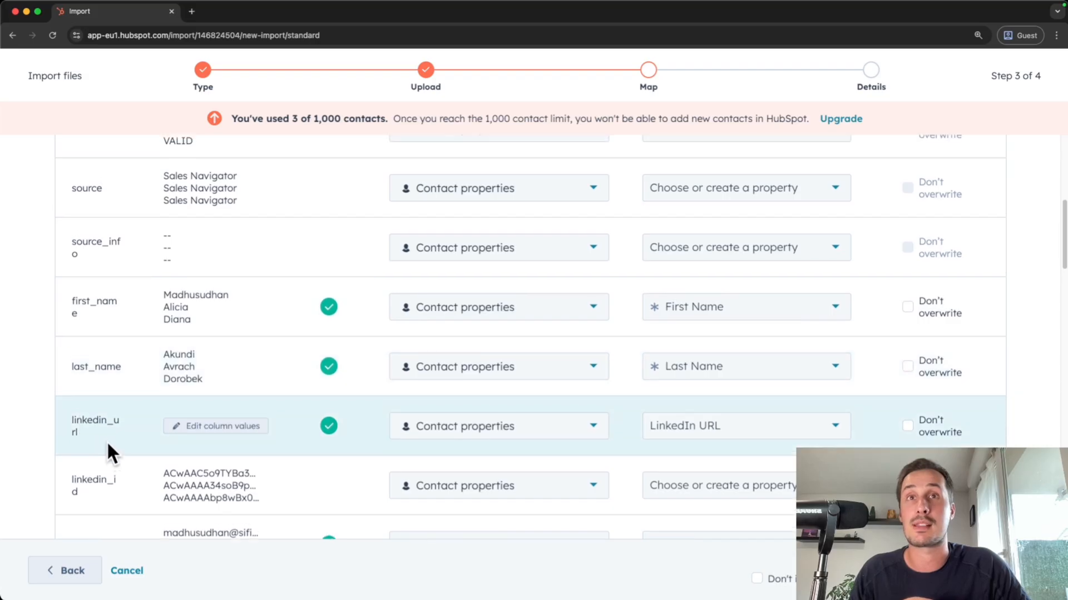
pyautogui.scroll(3, 105, 441)
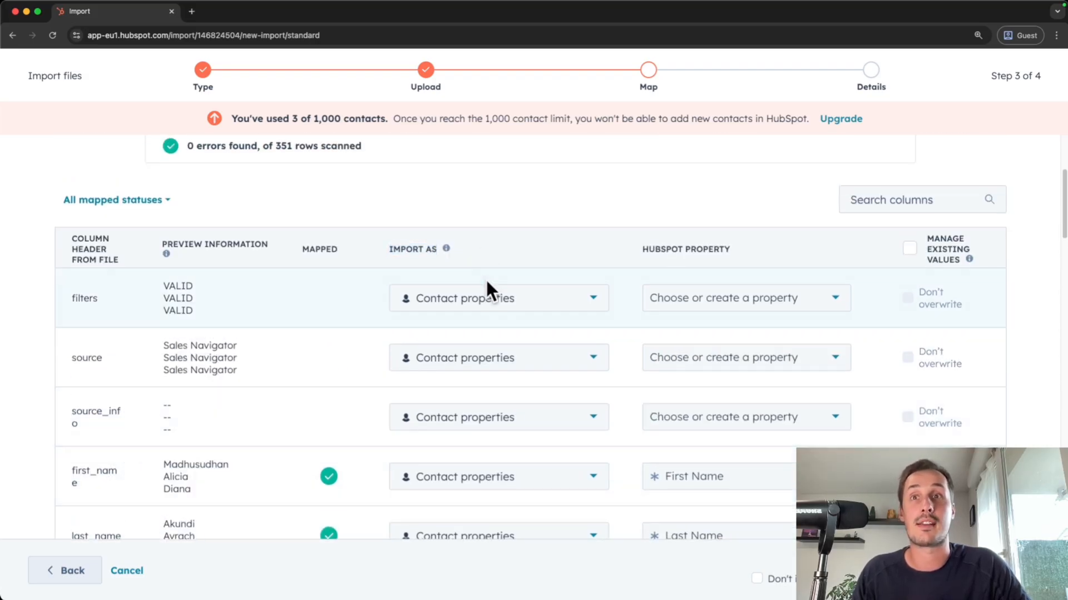
pyautogui.scroll(-3, 485, 278)
pyautogui.click(495, 318)
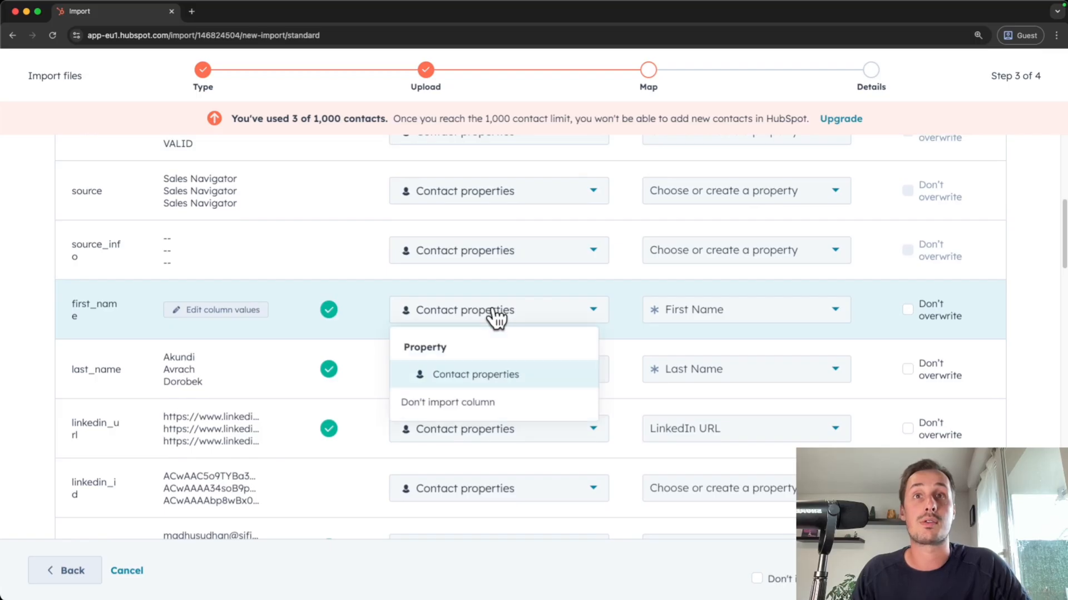
pyautogui.moveTo(734, 319)
pyautogui.click(108, 323)
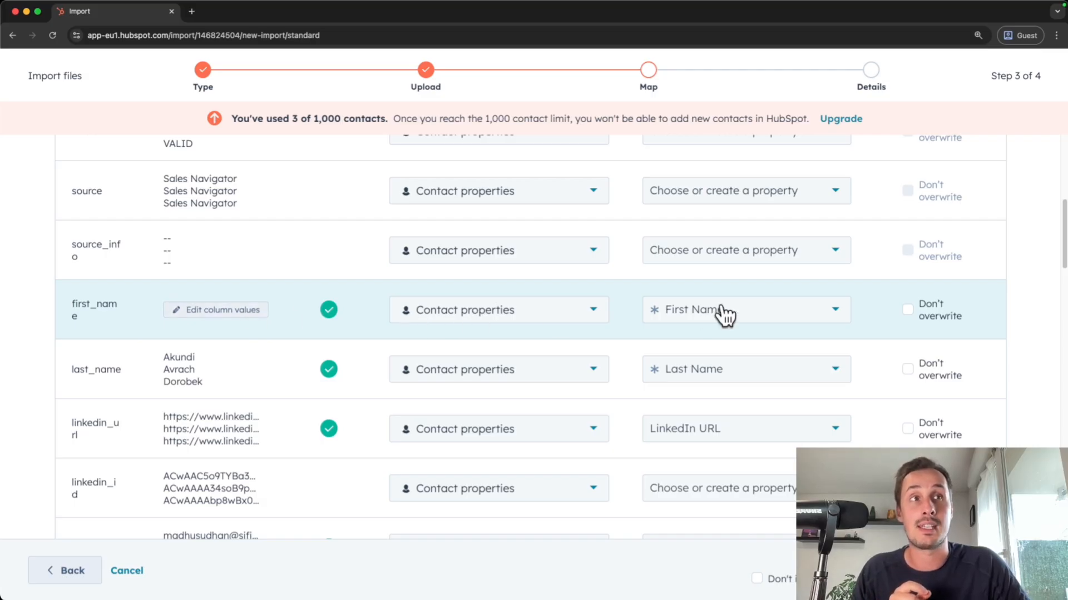
pyautogui.moveTo(724, 316)
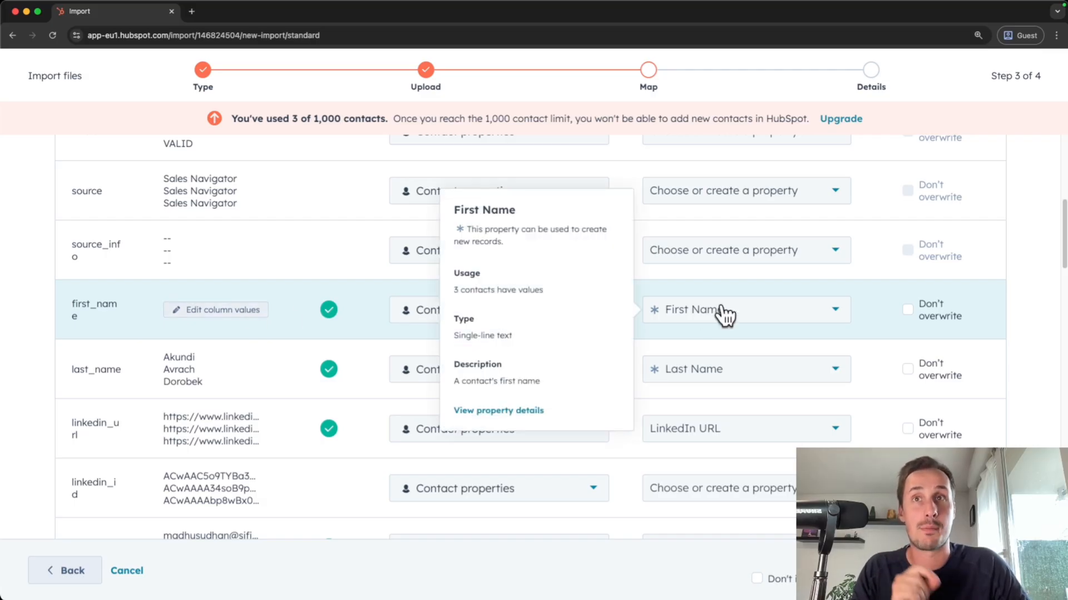
pyautogui.scroll(1, 349, 328)
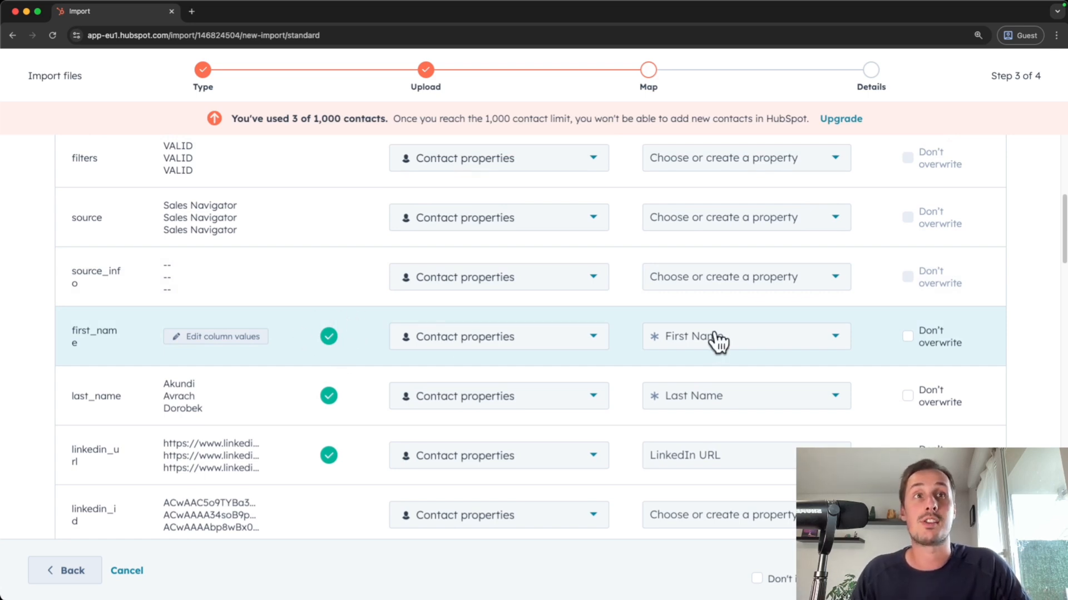
# Step: Review the property mappings of the remaining columns, from linkedin_url and email through job_title to the company name and website
pyautogui.scroll(-4, 369, 353)
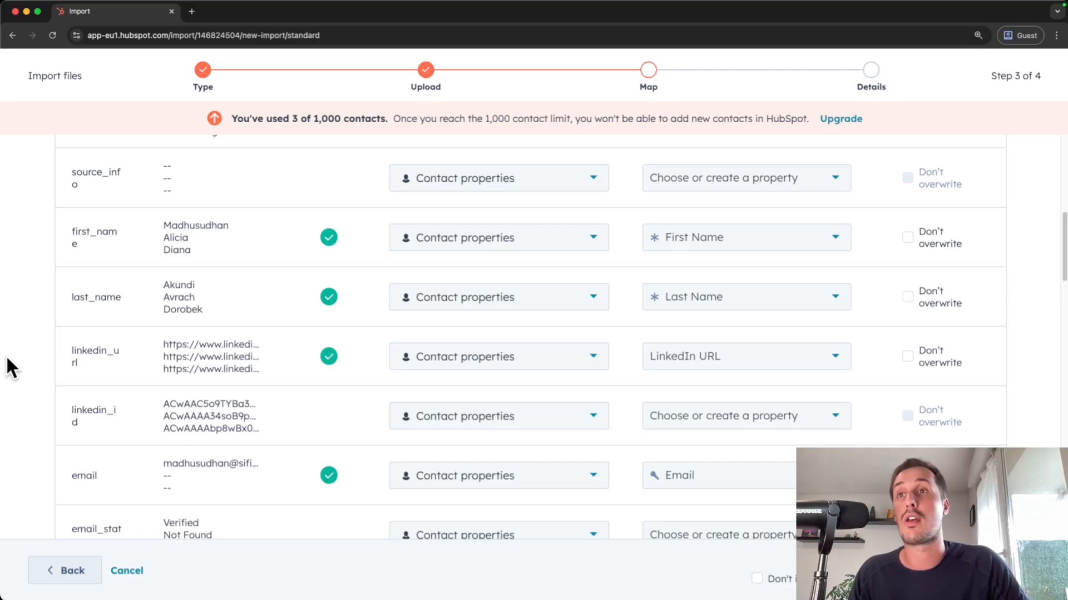
pyautogui.moveTo(63, 353)
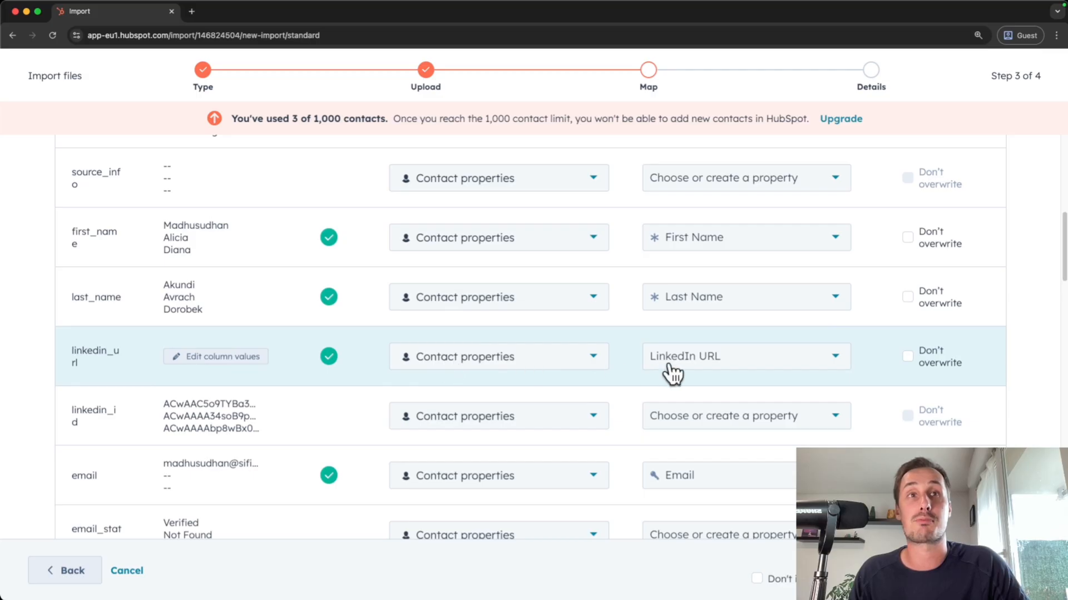
pyautogui.moveTo(645, 360)
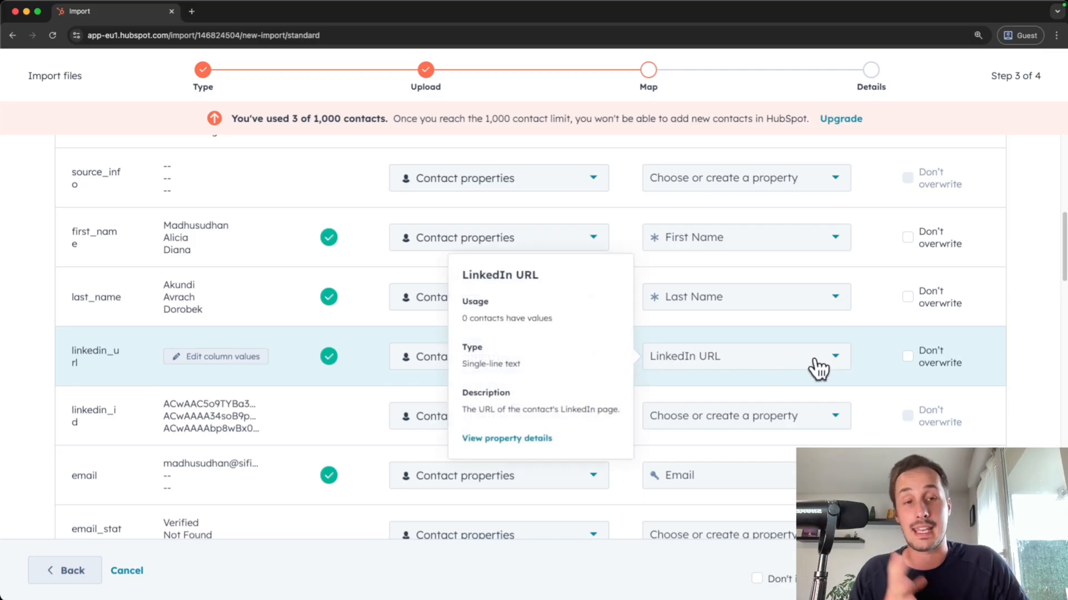
pyautogui.scroll(-4, 687, 442)
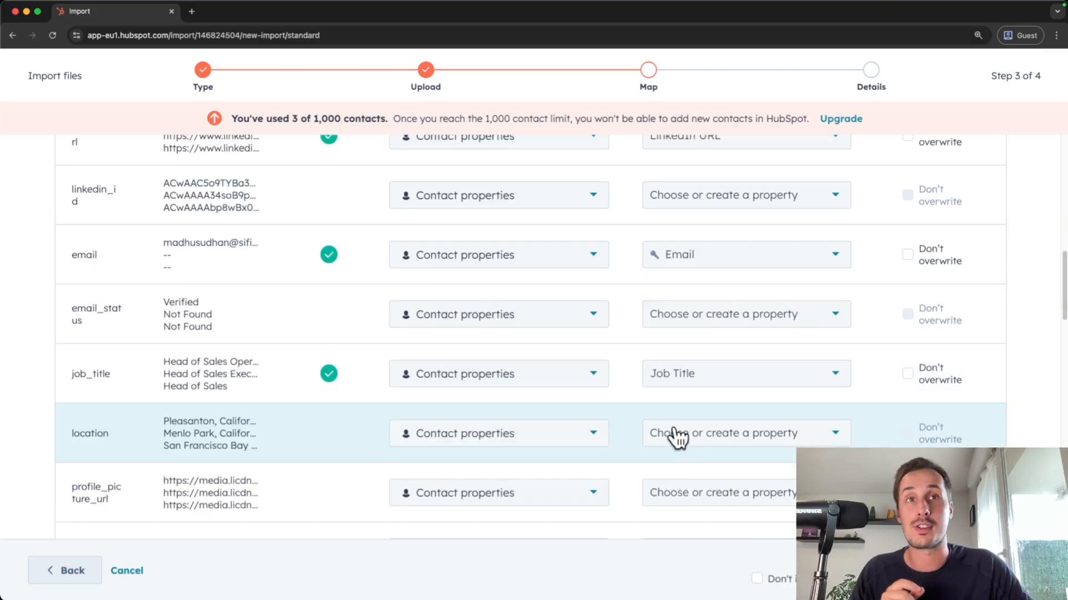
pyautogui.scroll(4, 683, 434)
pyautogui.scroll(-9, 668, 408)
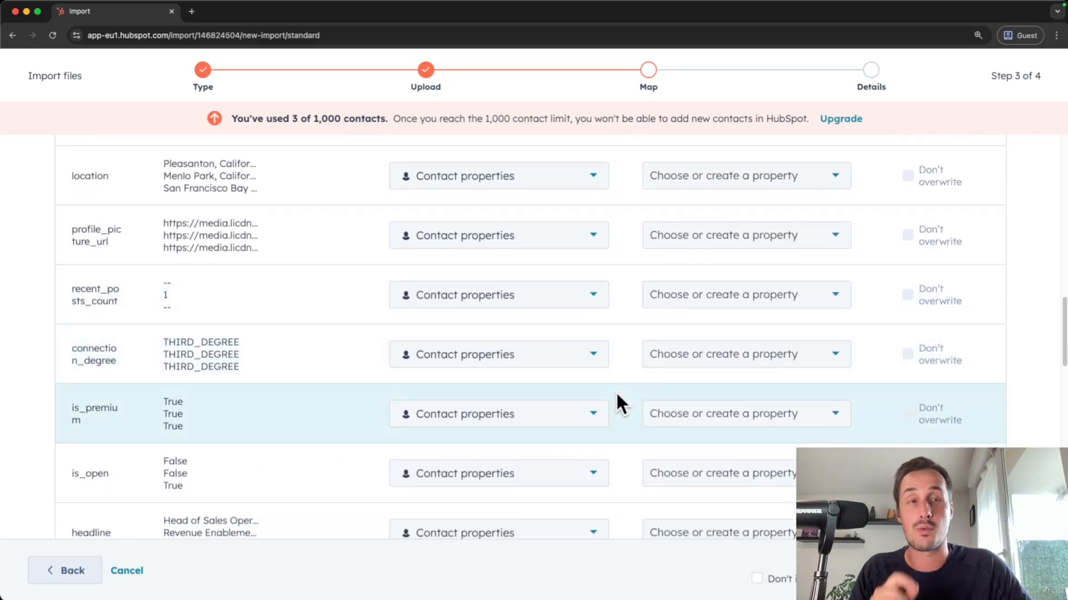
pyautogui.scroll(-1, 614, 390)
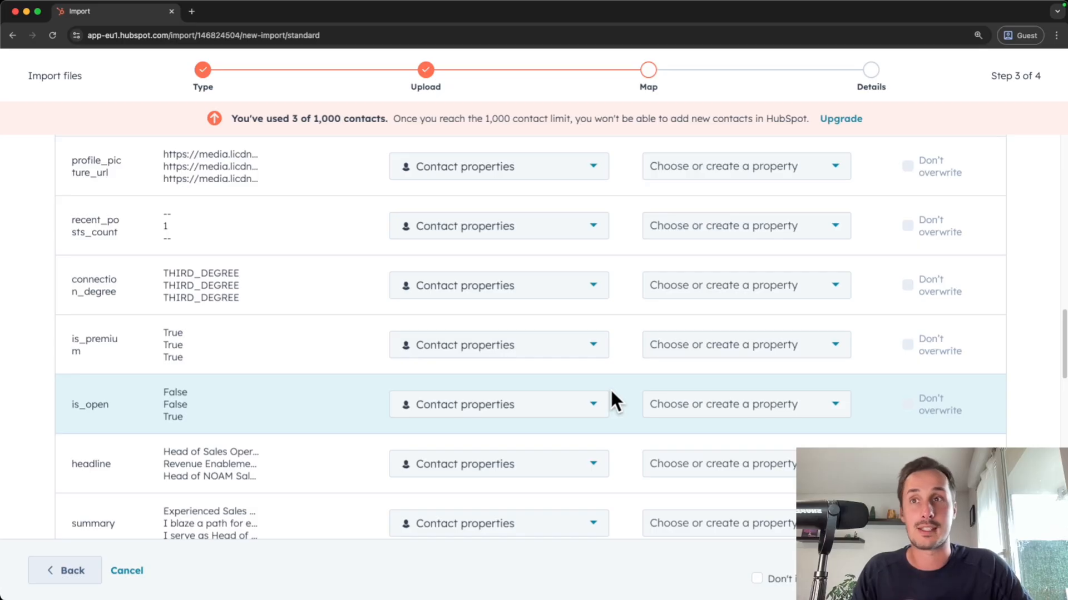
pyautogui.scroll(-4, 584, 394)
pyautogui.scroll(-2, 264, 414)
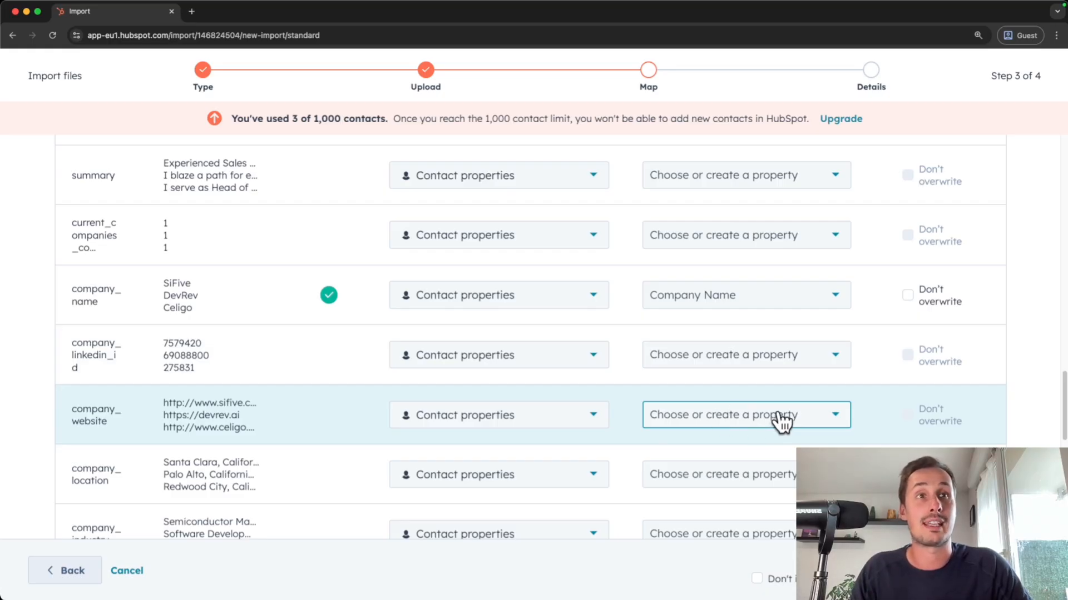
# Step: Map the company_website column to the Website URL contact property
pyautogui.click(779, 419)
pyautogui.write('webs')
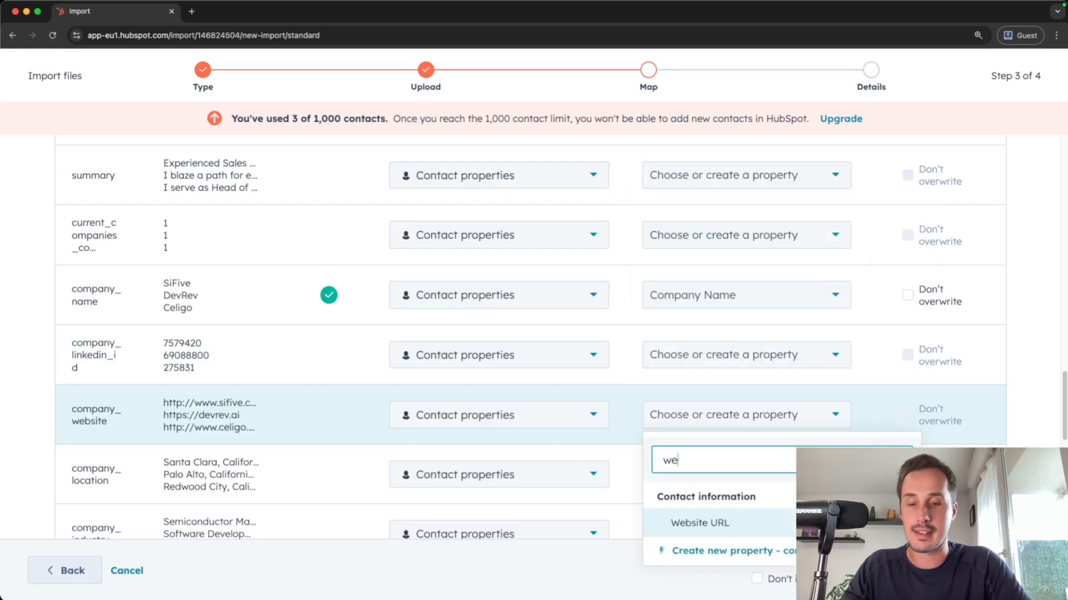
pyautogui.moveTo(729, 532)
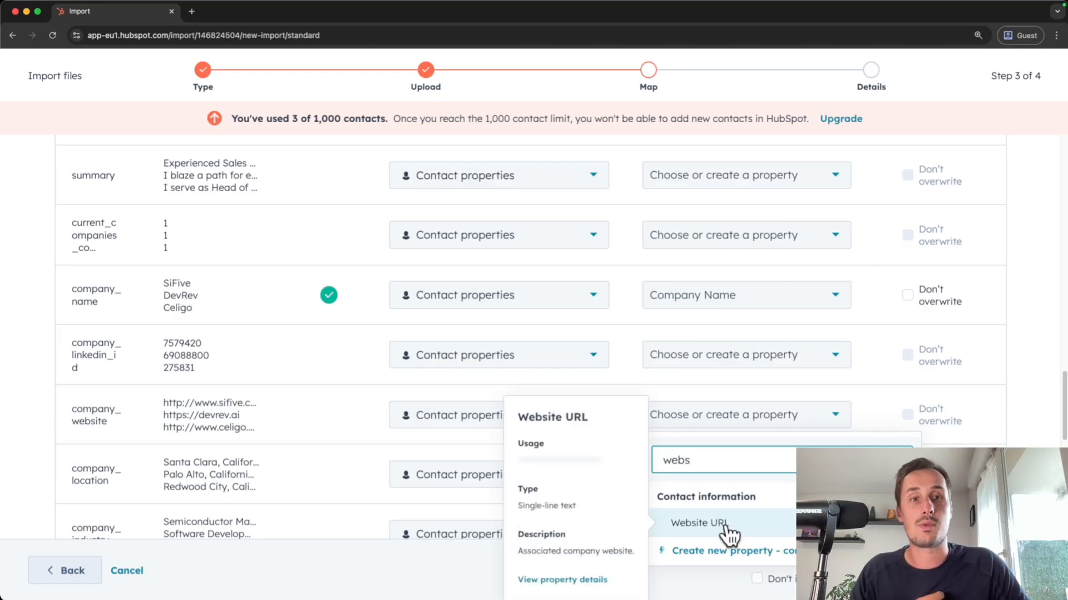
pyautogui.click(729, 533)
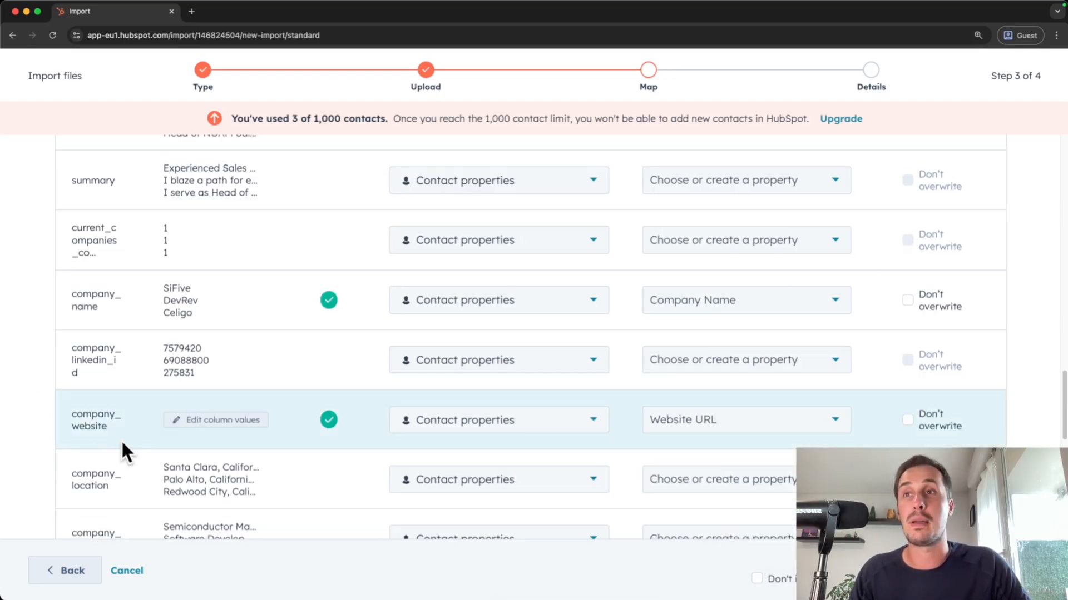
pyautogui.moveTo(254, 418)
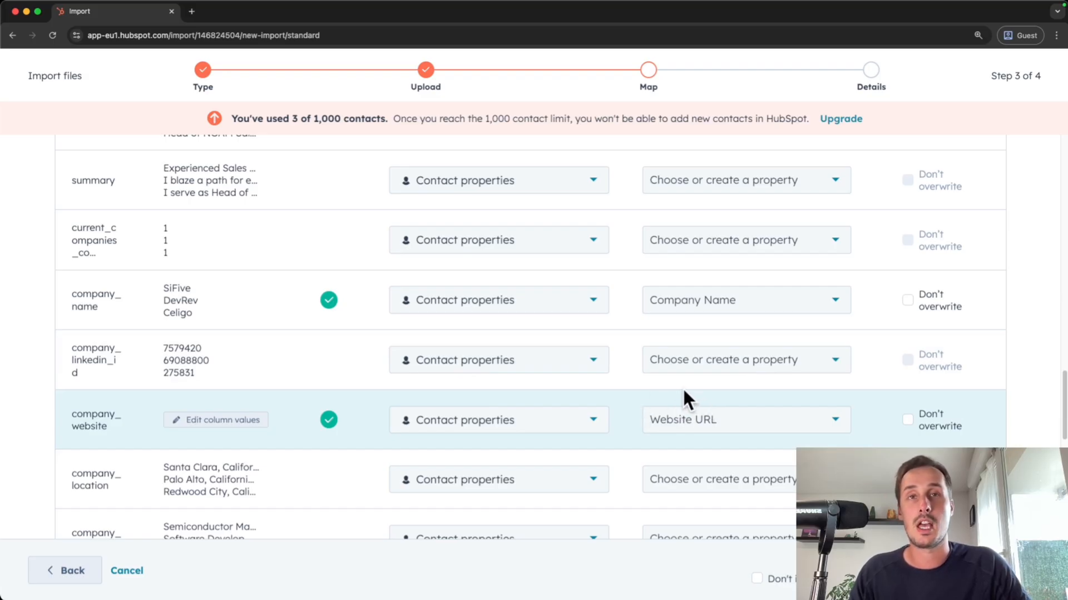
pyautogui.moveTo(650, 428)
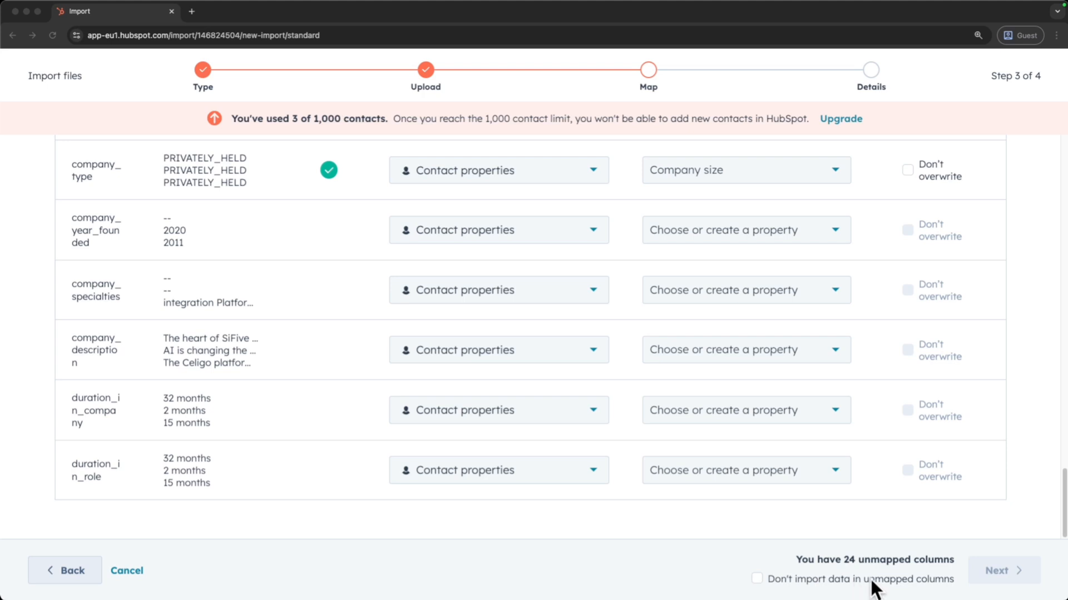
# Step: Exclude the data in unmapped columns from the import and continue to the final details
pyautogui.click(759, 587)
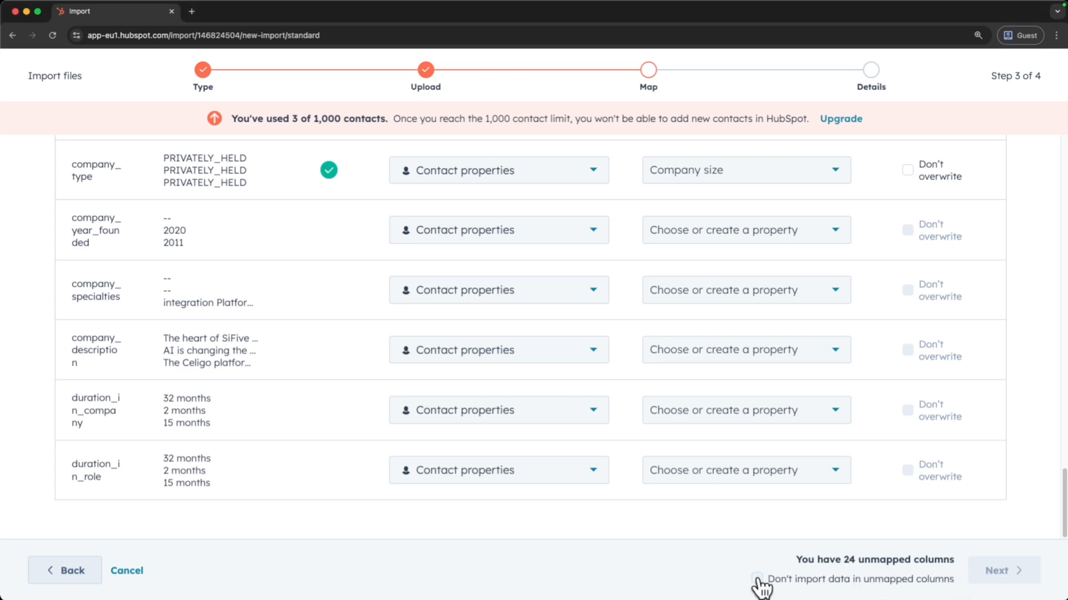
pyautogui.click(758, 579)
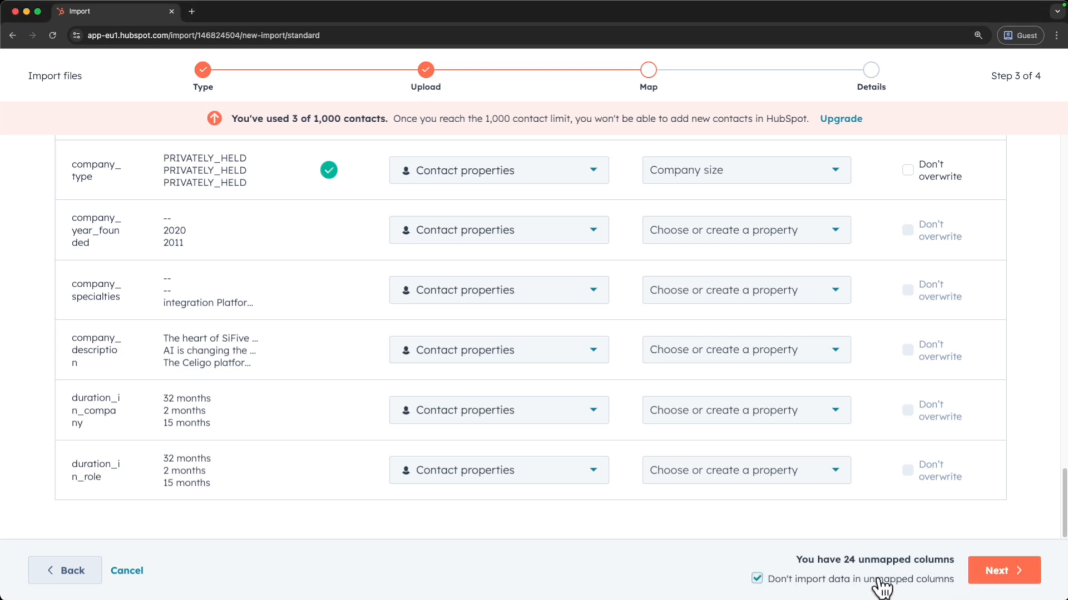
pyautogui.click(1020, 578)
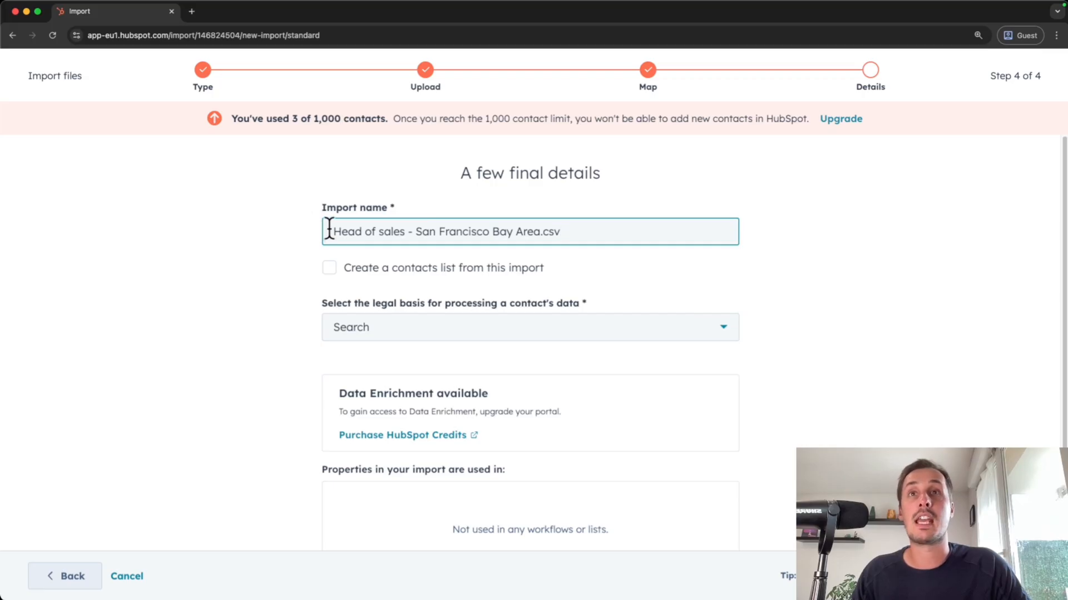
# Step: Keep the file name as import name, set the legal basis to Legitimate interest - Lead, and finish the import
pyautogui.moveTo(328, 231); pyautogui.dragTo(507, 232)
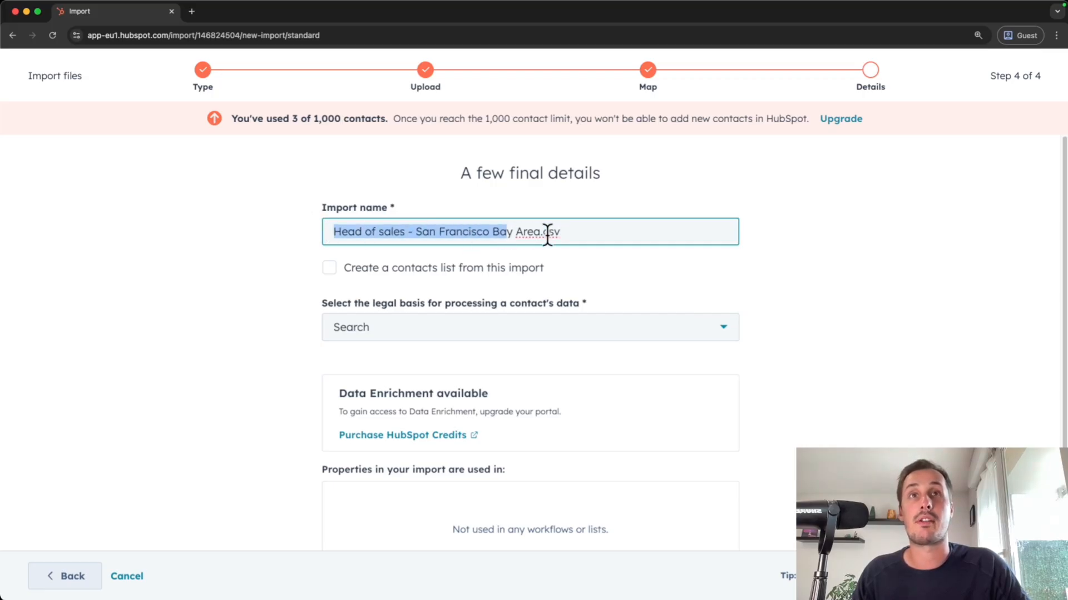
pyautogui.scroll(-2, 534, 276)
pyautogui.click(327, 239)
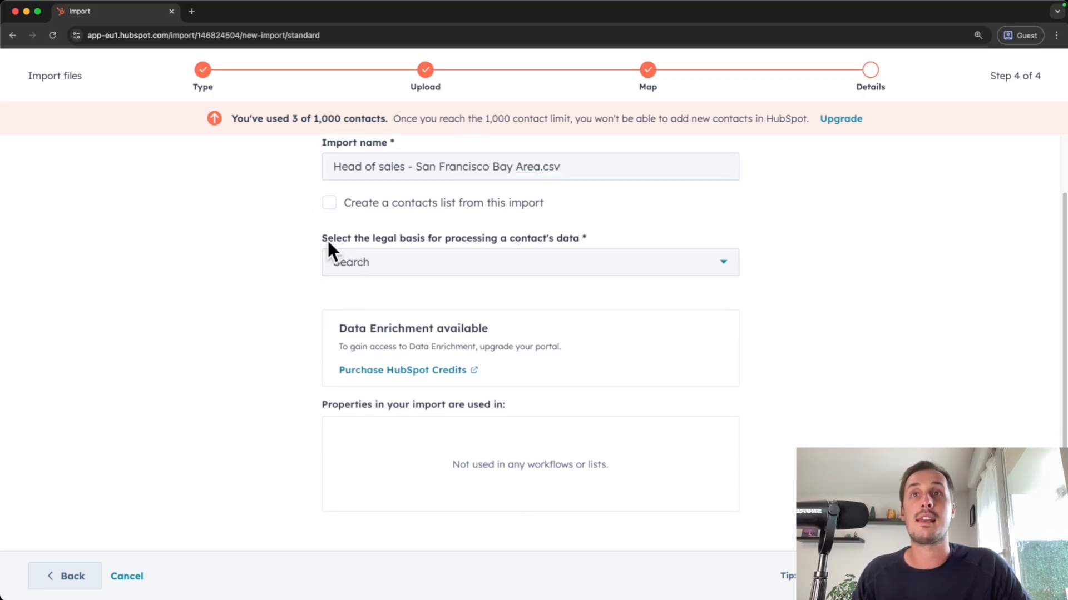
pyautogui.click(377, 262)
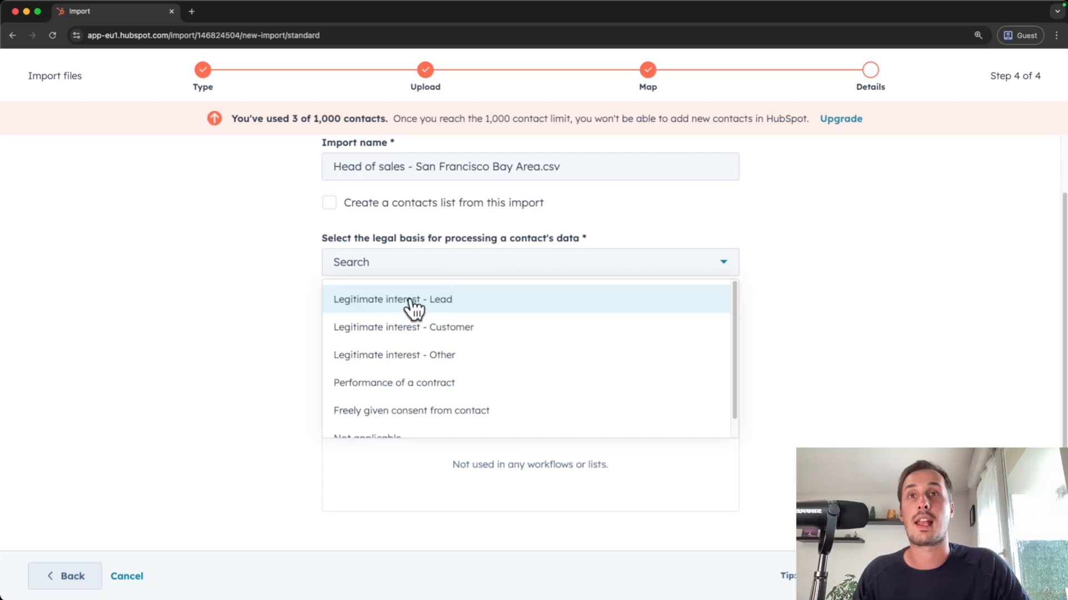
pyautogui.click(372, 300)
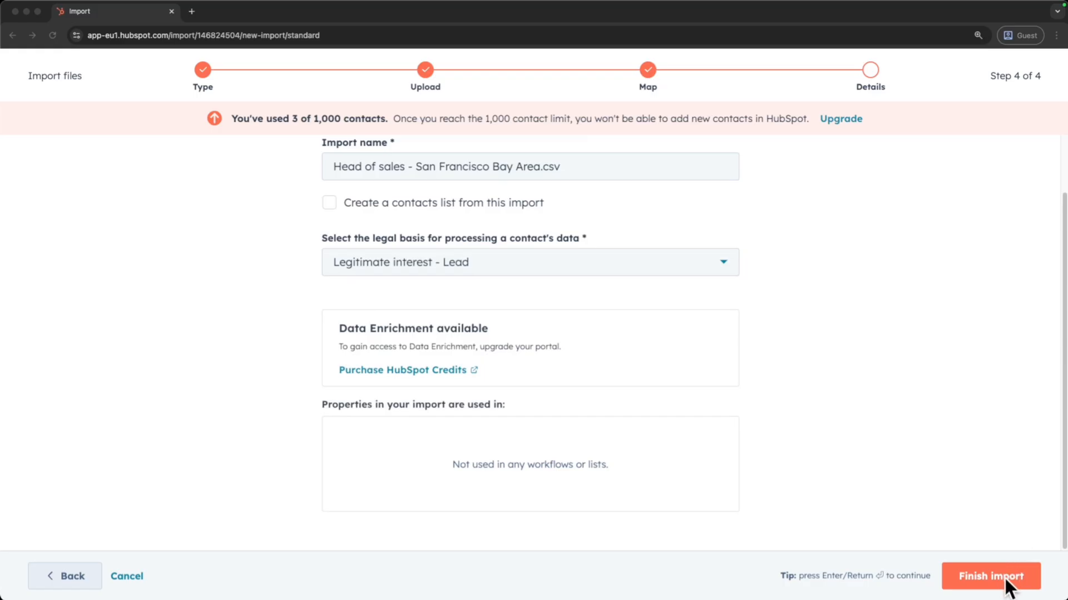
pyautogui.click(996, 578)
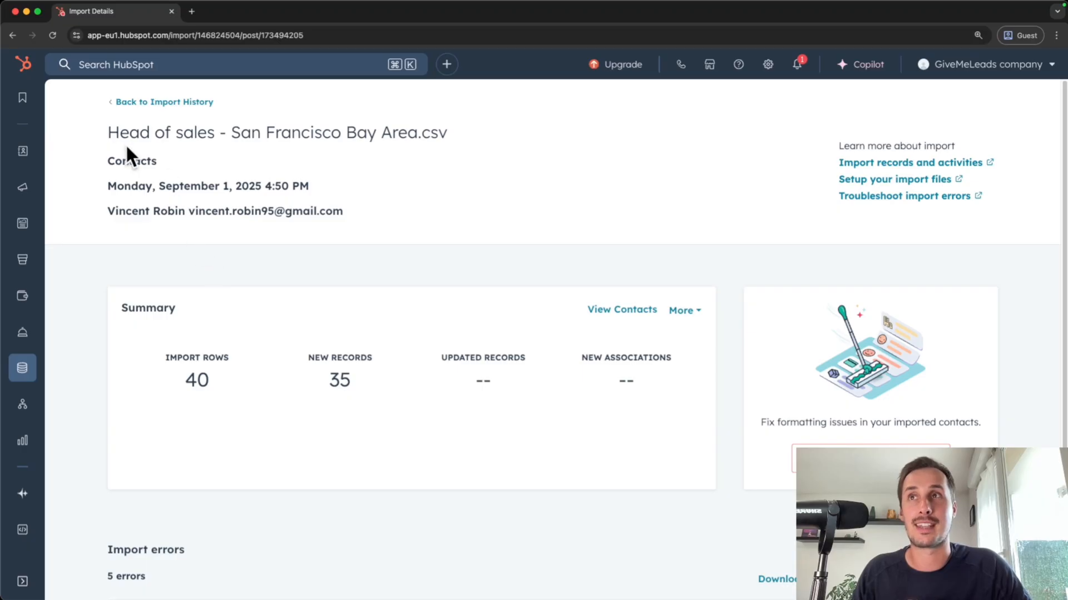
# Step: Open the CRM's contacts list and look through the newly imported contacts with their emails and job titles
pyautogui.moveTo(27, 148)
pyautogui.click(85, 150)
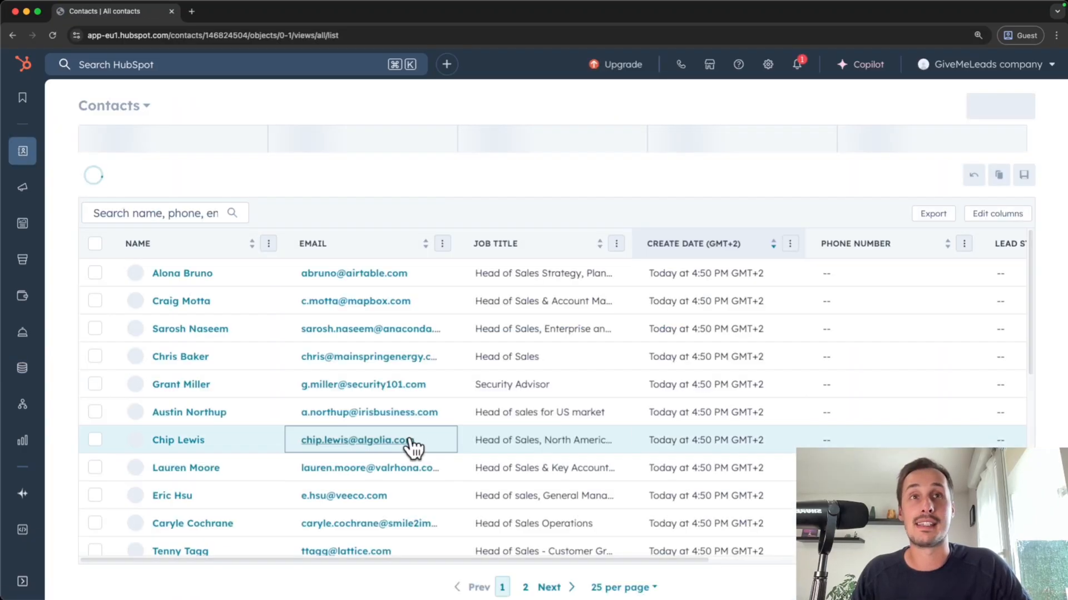
pyautogui.scroll(-10, 424, 429)
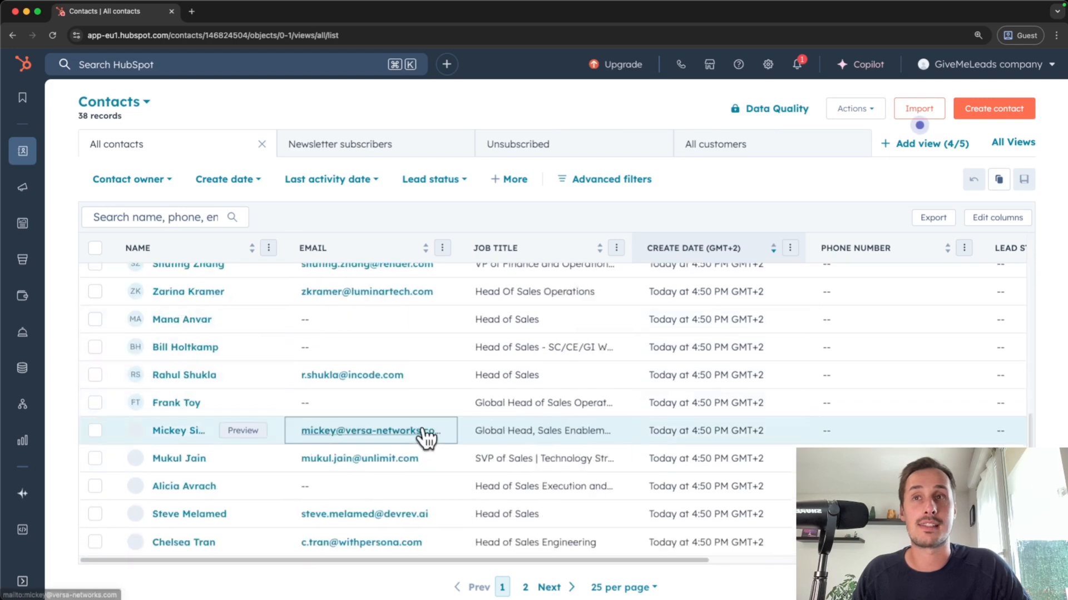
pyautogui.scroll(10, 427, 438)
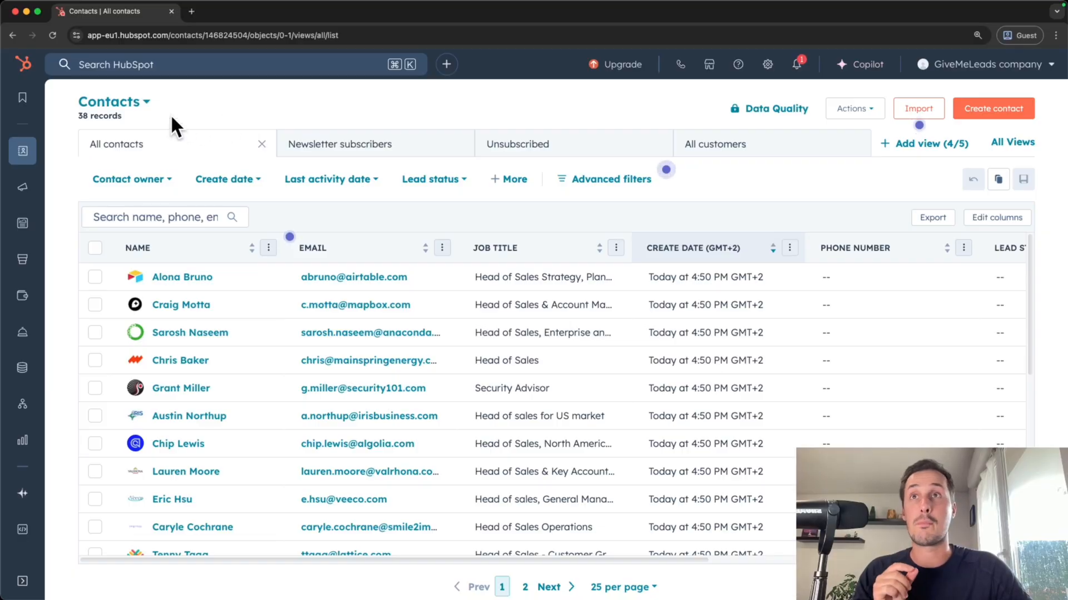
# Step: Open the CRM's companies list and look through the company records
pyautogui.moveTo(26, 151)
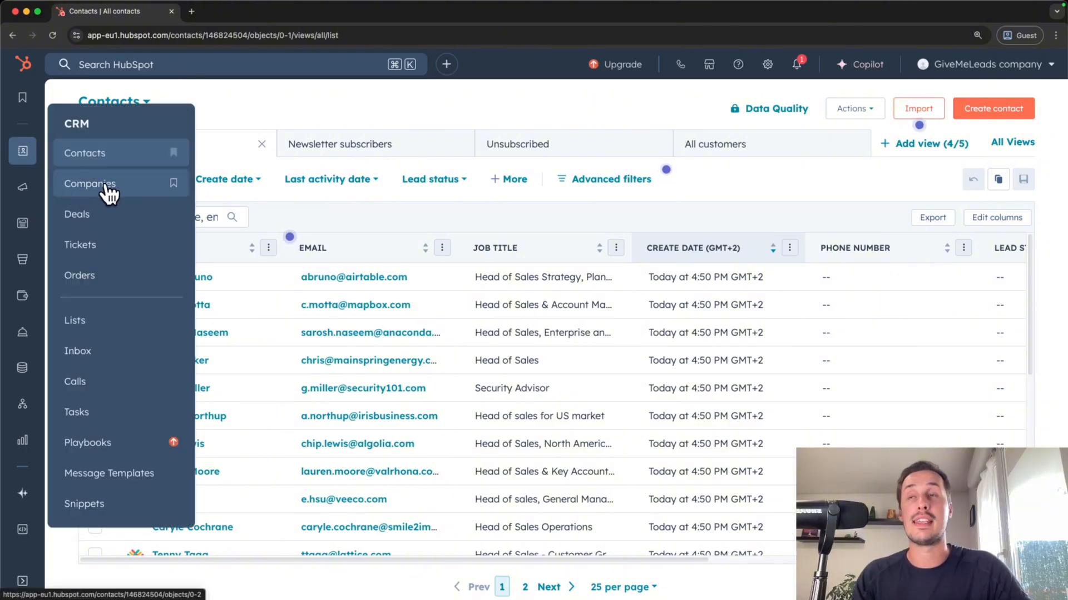
pyautogui.click(174, 187)
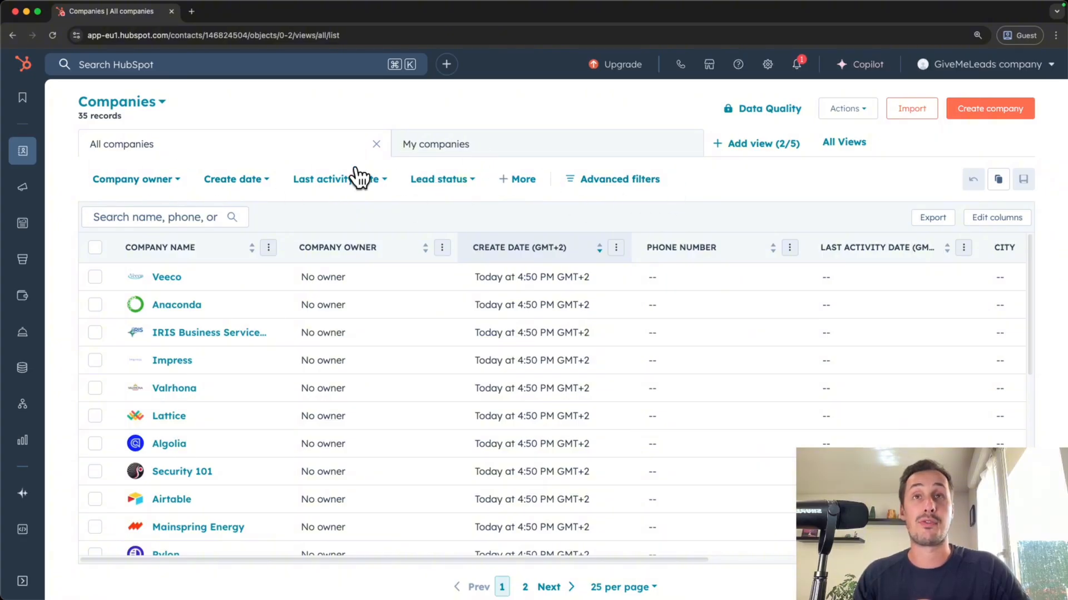
pyautogui.scroll(-4, 267, 356)
pyautogui.scroll(-3, 270, 350)
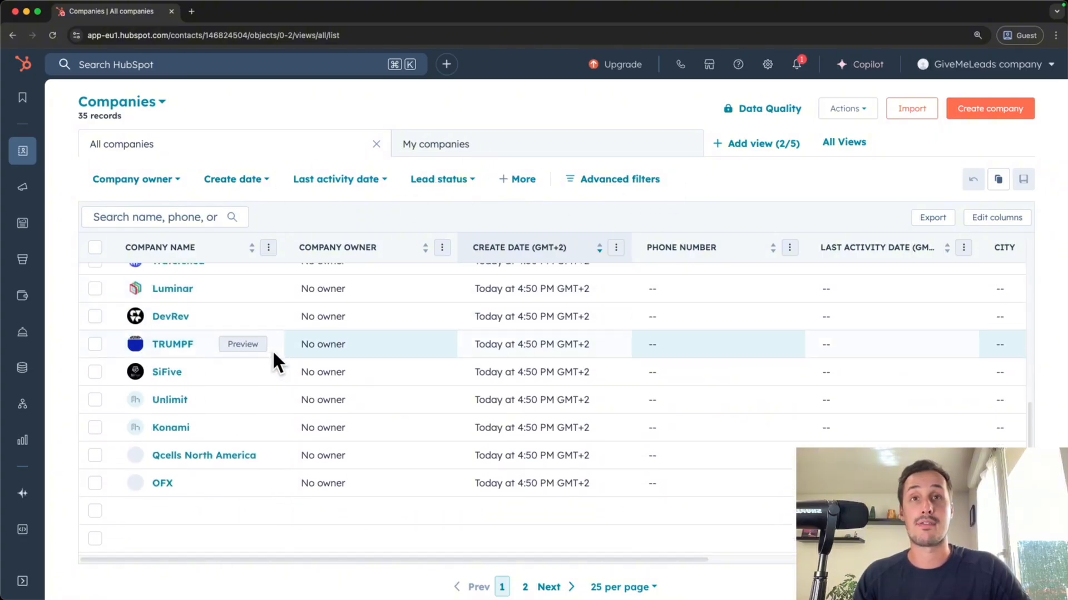
pyautogui.scroll(6, 277, 372)
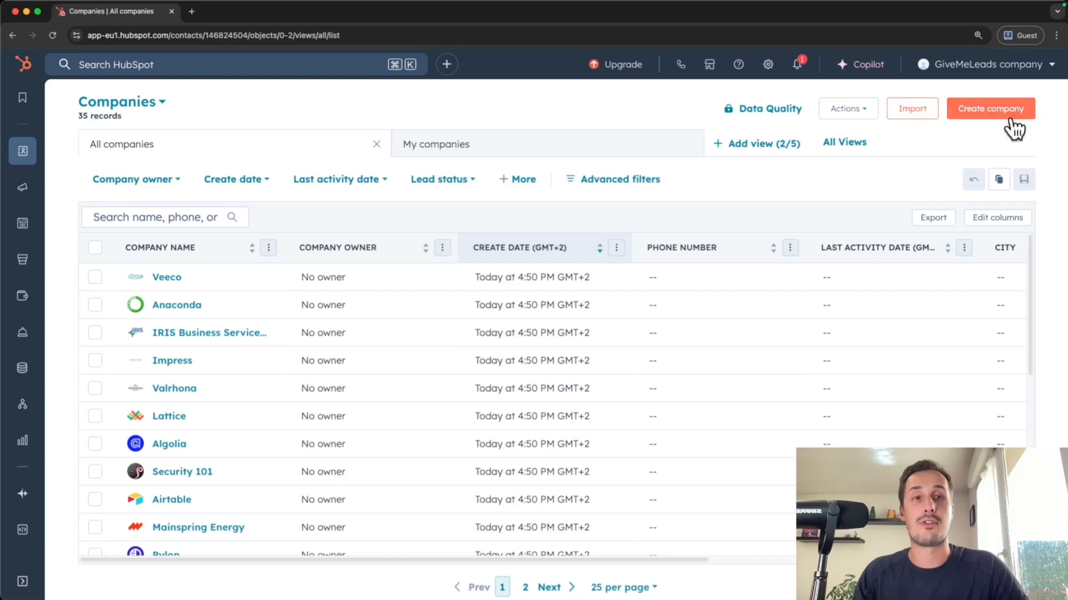
# Step: Create a company with the domain givemeleads.io and the name Givemeleads, keeping the default owner and leaving the remaining fields empty
pyautogui.click(976, 111)
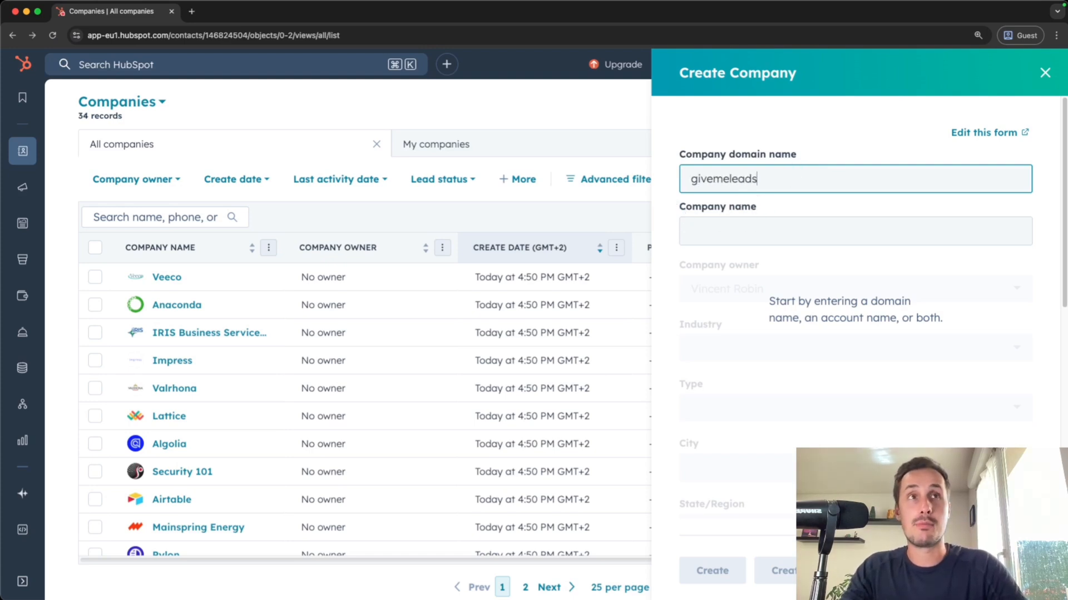
pyautogui.write('givemeleads.io')
pyautogui.press('Tab')
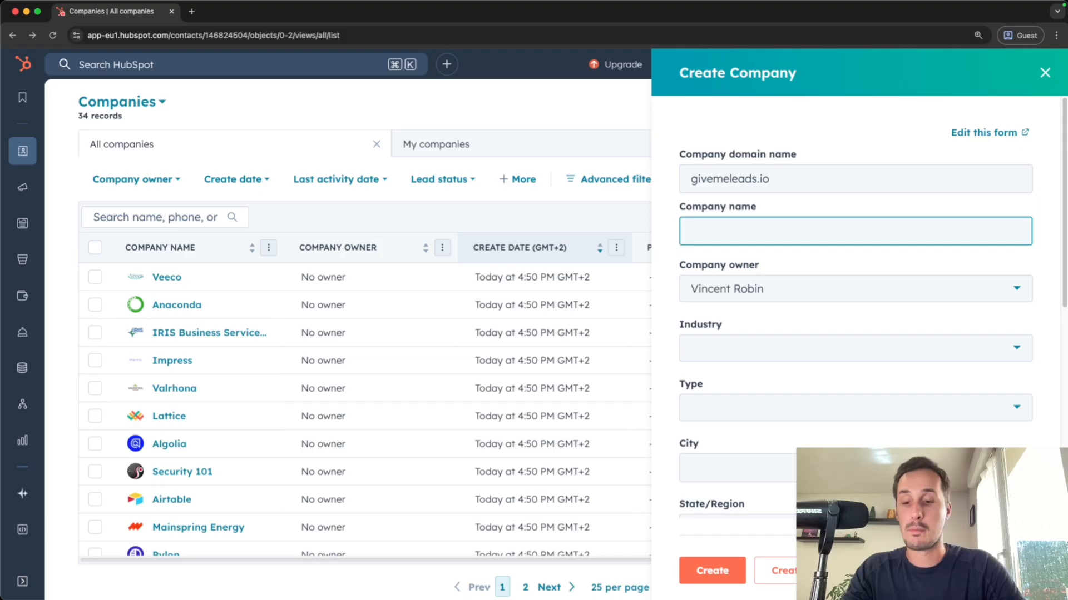
pyautogui.write('Givemeleads')
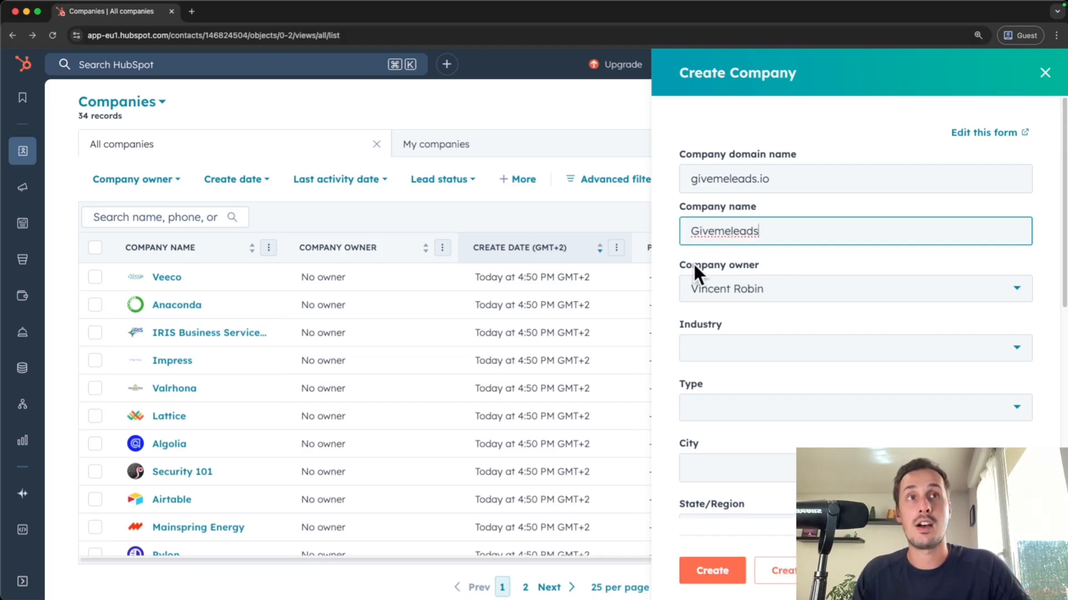
pyautogui.click(775, 273)
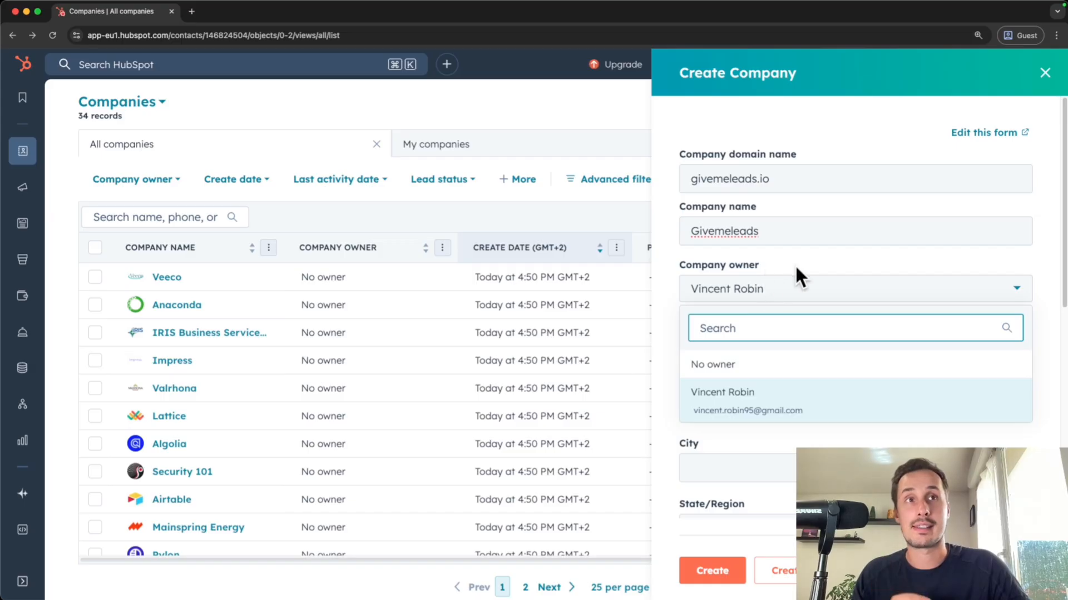
pyautogui.click(797, 269)
pyautogui.scroll(-2, 718, 334)
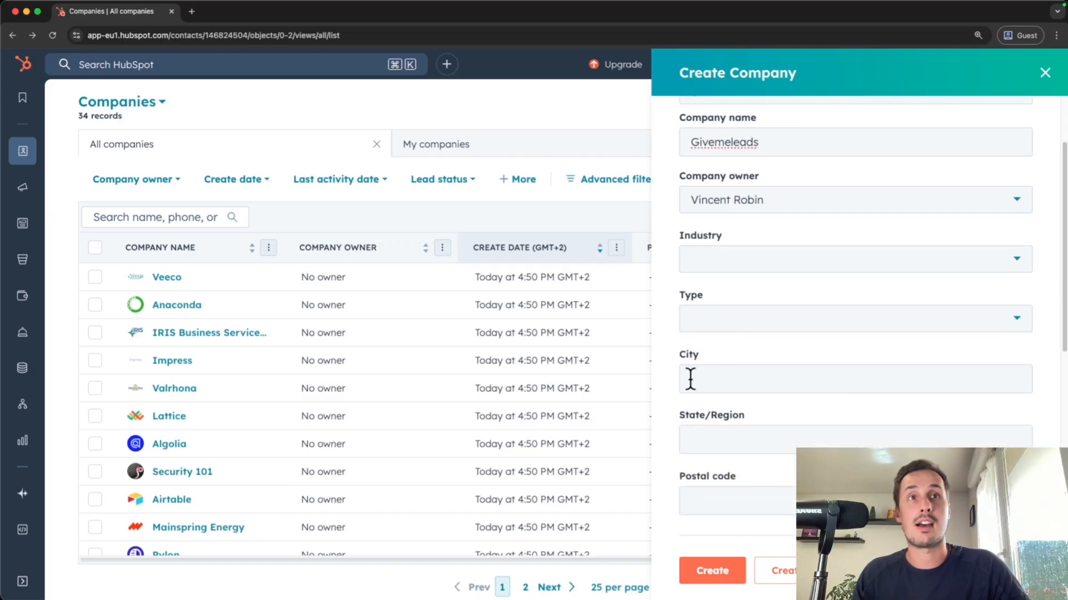
pyautogui.scroll(-4, 689, 376)
pyautogui.scroll(-3, 893, 432)
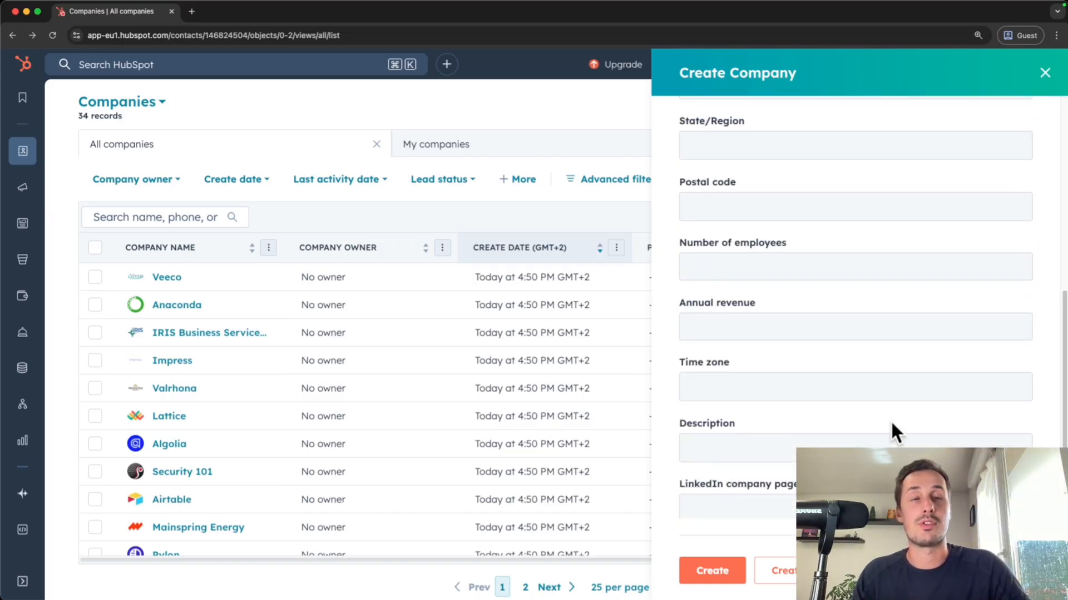
pyautogui.click(701, 572)
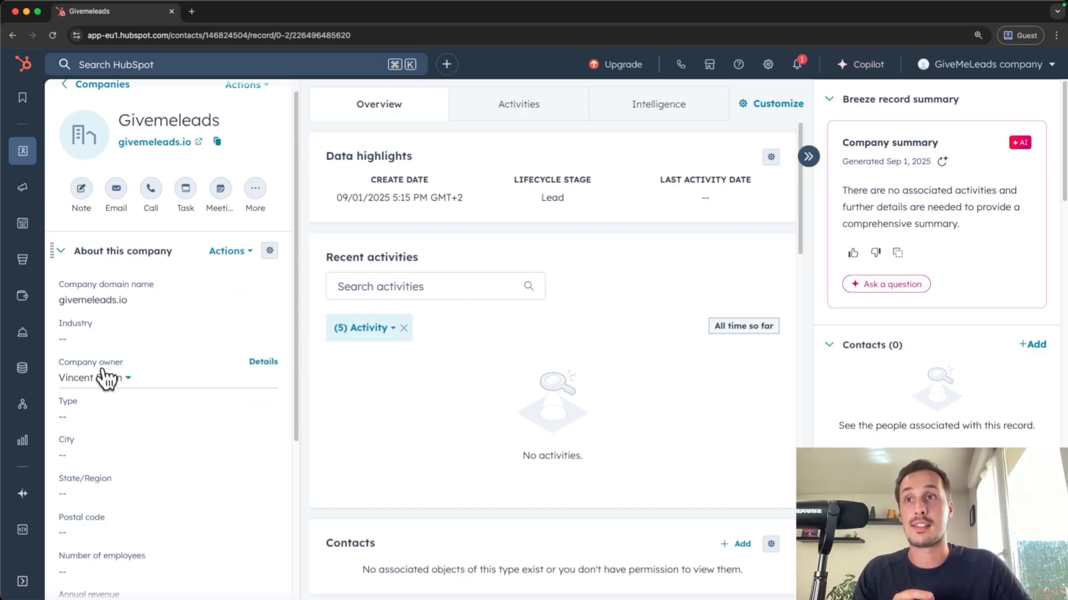
# Step: Set the Givemeleads company's industry to Computer Software
pyautogui.scroll(-3, 109, 396)
pyautogui.scroll(4, 102, 491)
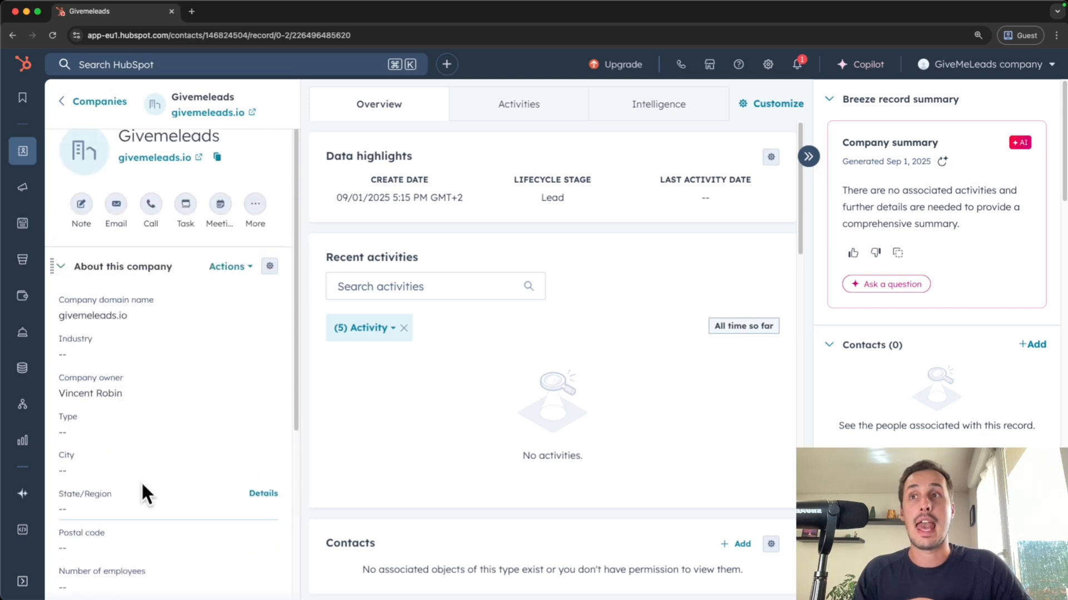
pyautogui.click(73, 355)
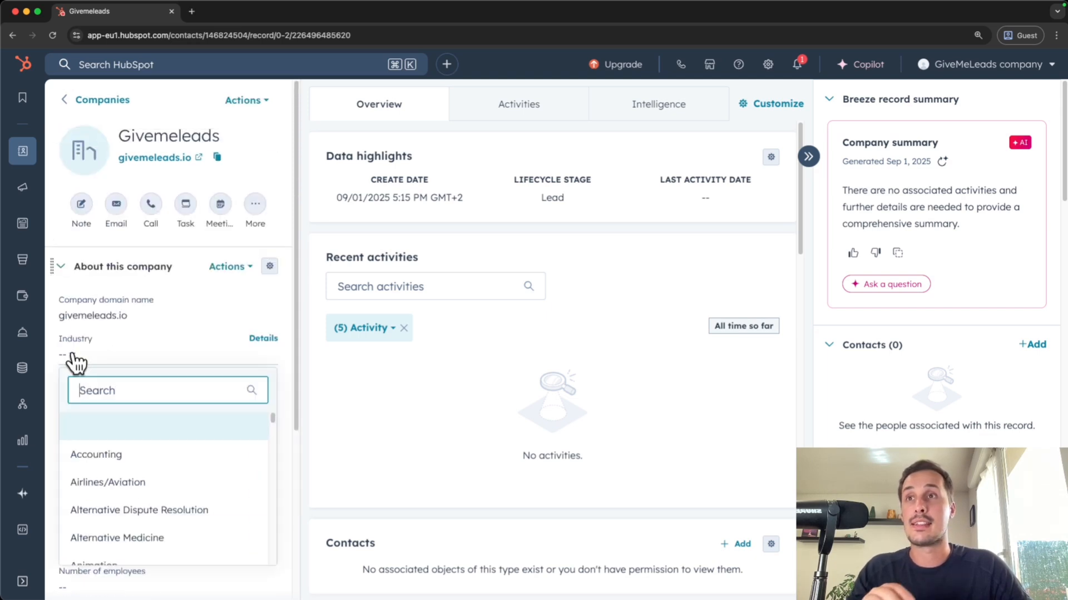
pyautogui.write('compute')
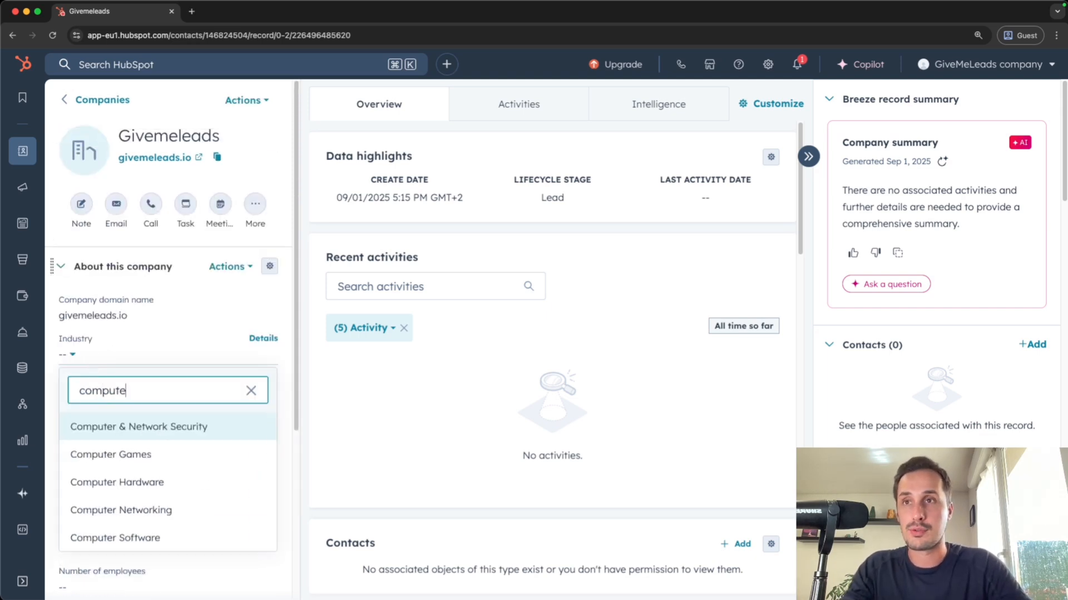
pyautogui.write('r sof')
pyautogui.click(125, 428)
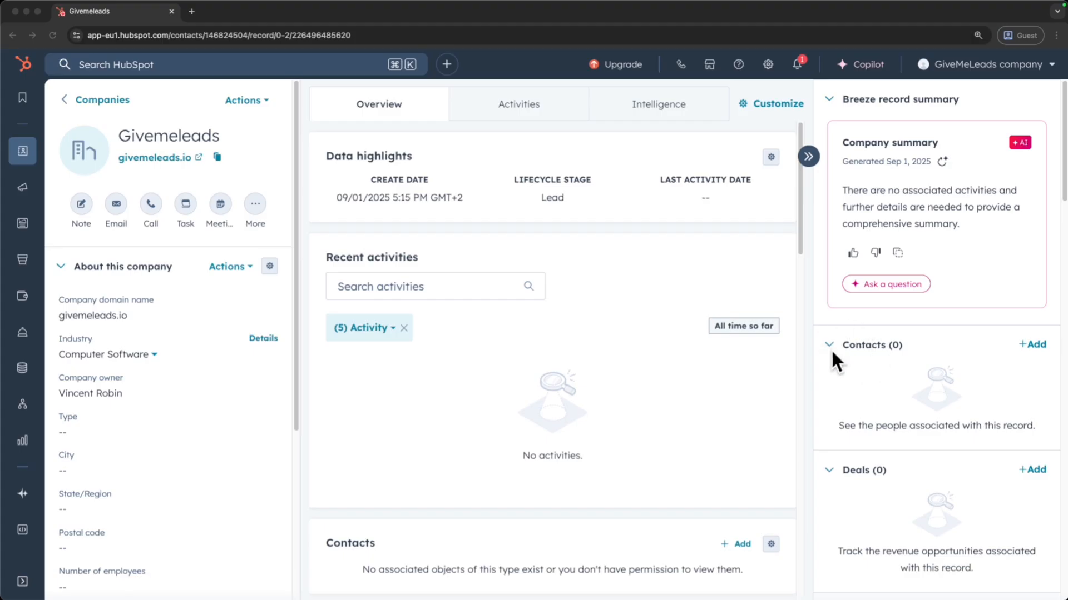
# Step: Associate the existing contact found by searching for the first name with the Givemeleads company and save
pyautogui.click(1035, 344)
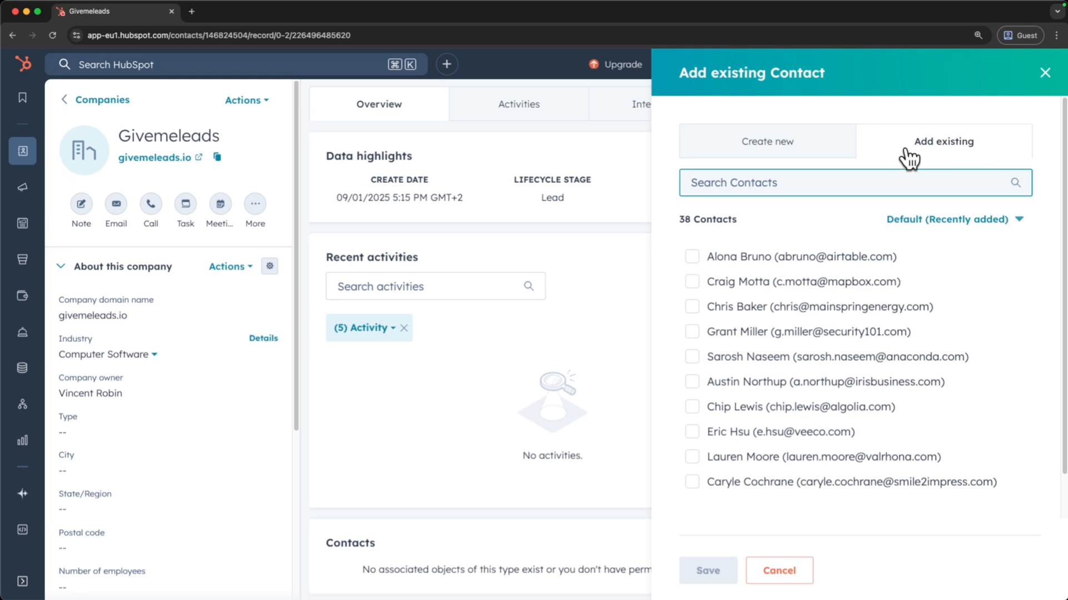
pyautogui.click(778, 146)
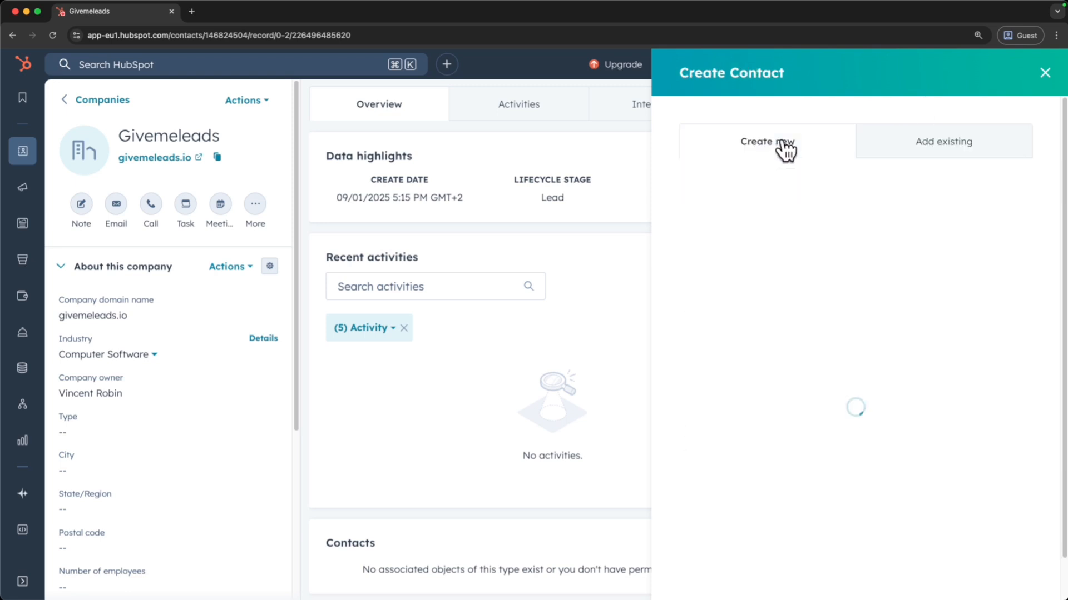
pyautogui.click(957, 149)
pyautogui.write('vincent')
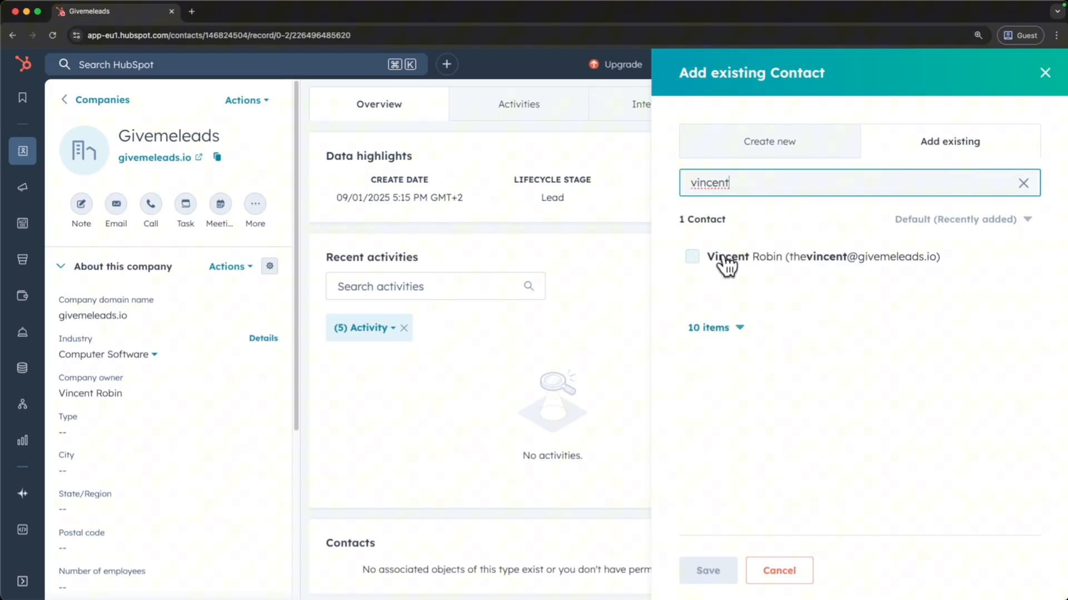
pyautogui.click(693, 256)
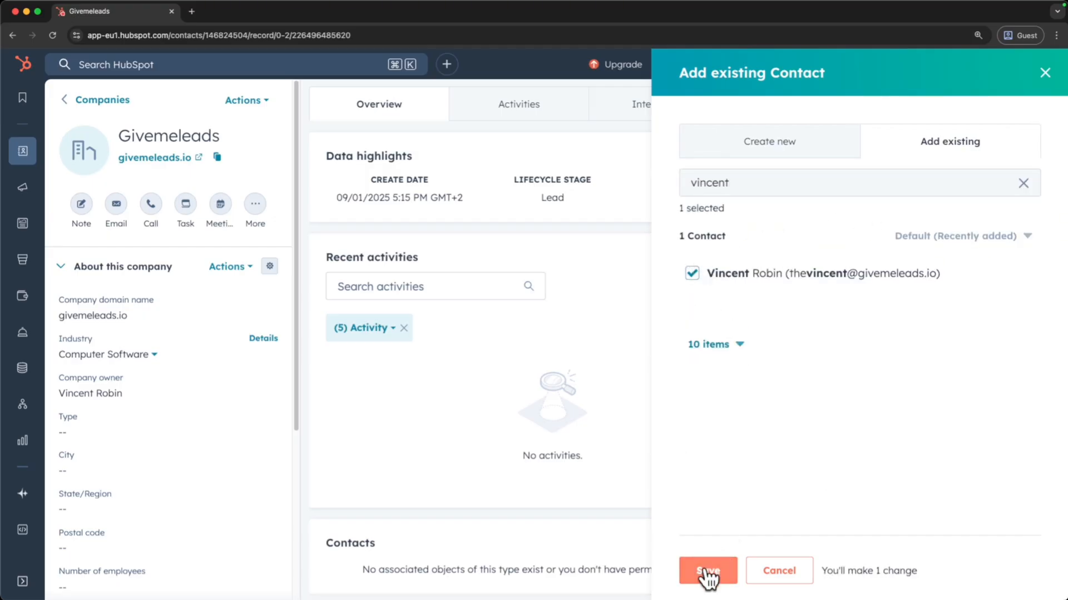
pyautogui.click(707, 573)
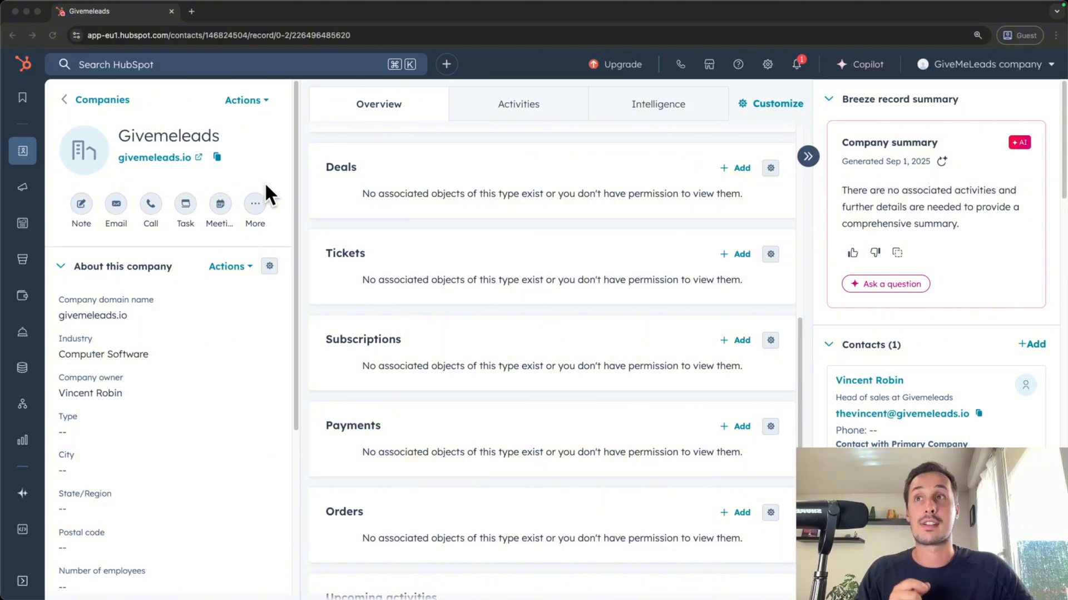
# Step: Start the guided deal pipeline setup from the CRM's deals list and name the pipeline Givemeleads Sales Pipeline
pyautogui.click(162, 157)
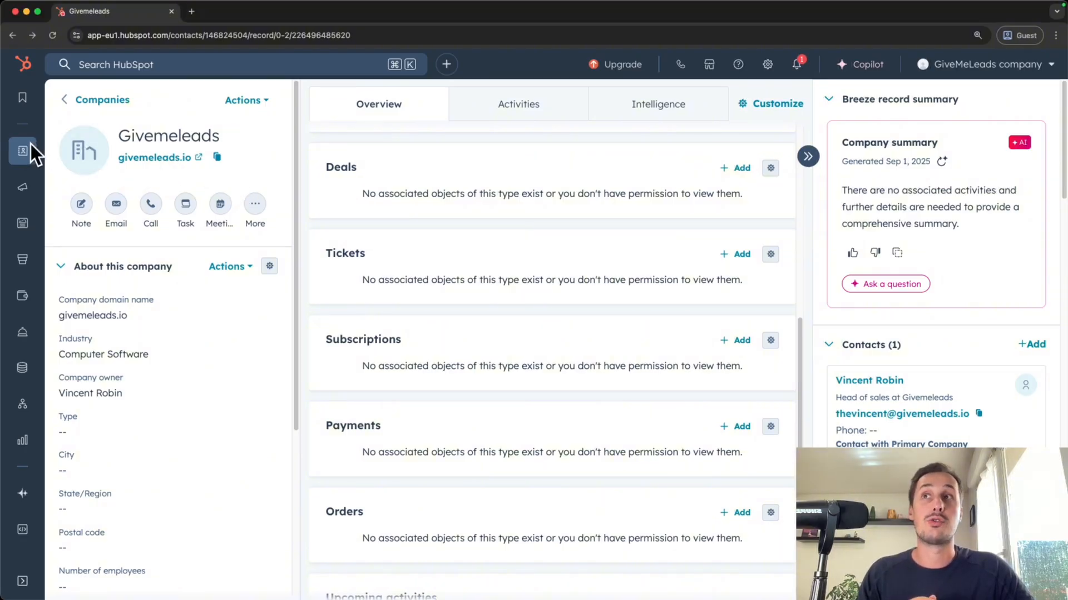
pyautogui.moveTo(22, 152)
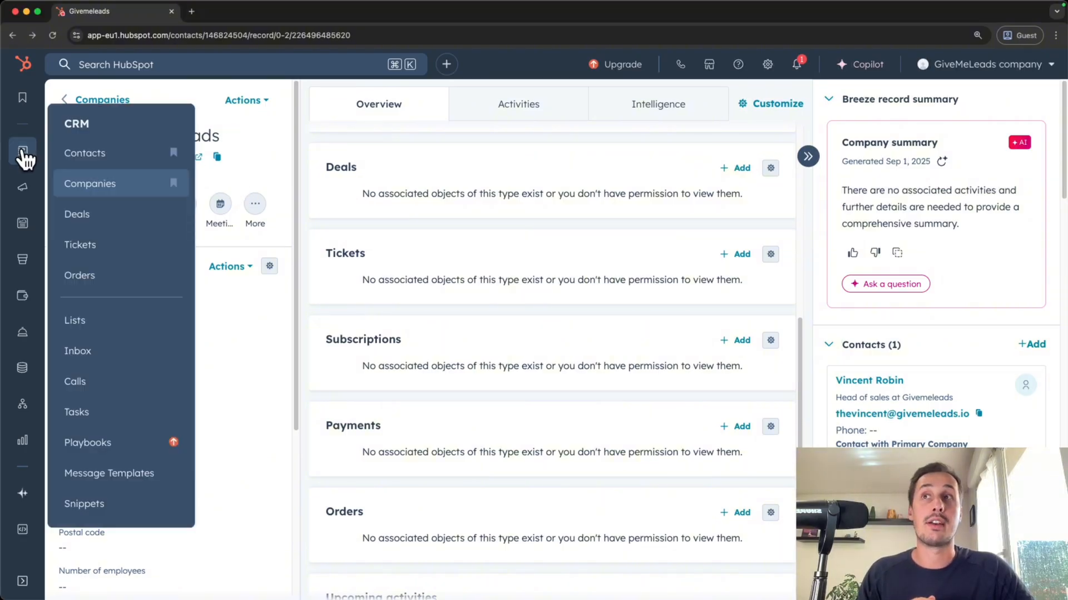
pyautogui.click(113, 220)
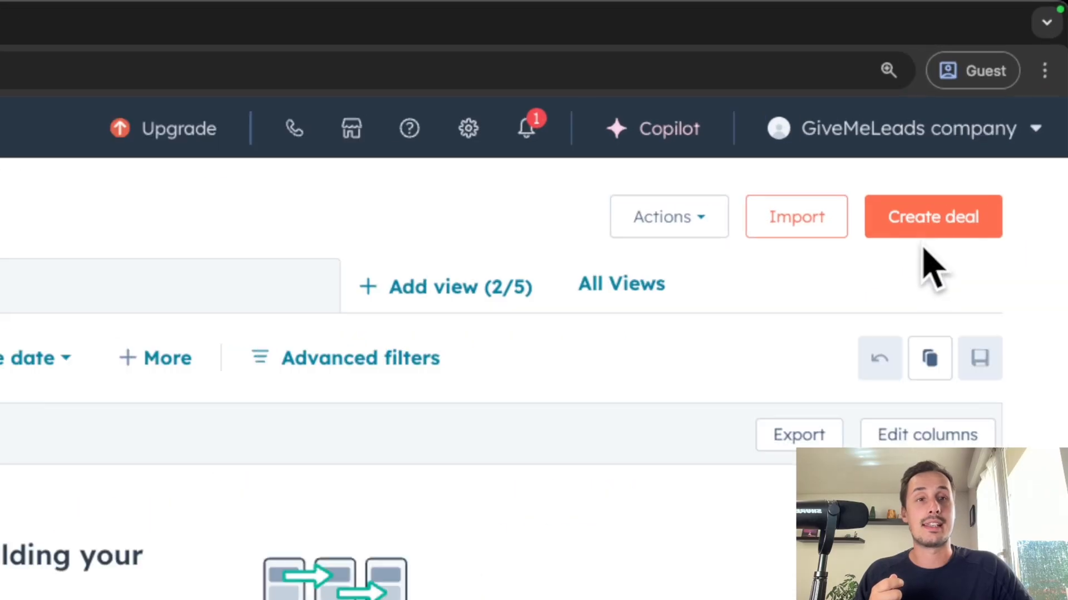
pyautogui.click(937, 234)
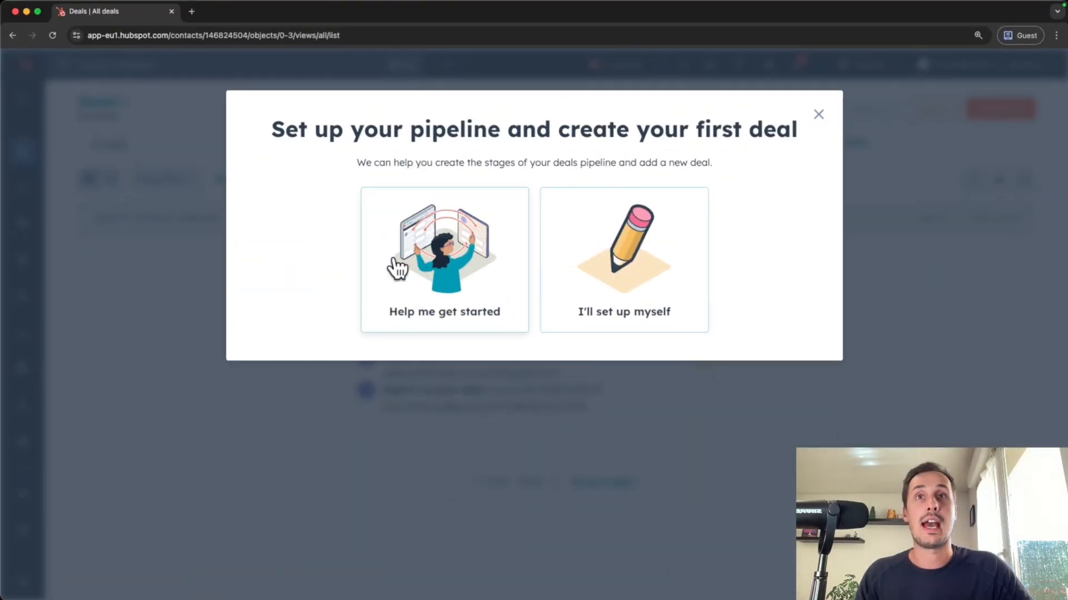
pyautogui.click(488, 321)
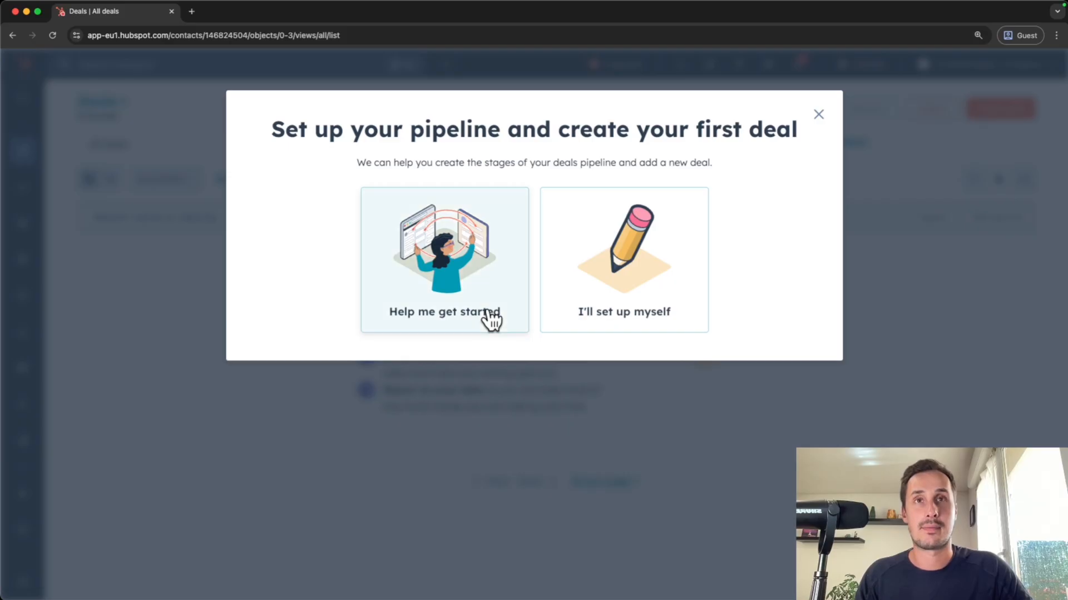
pyautogui.write('Giveme')
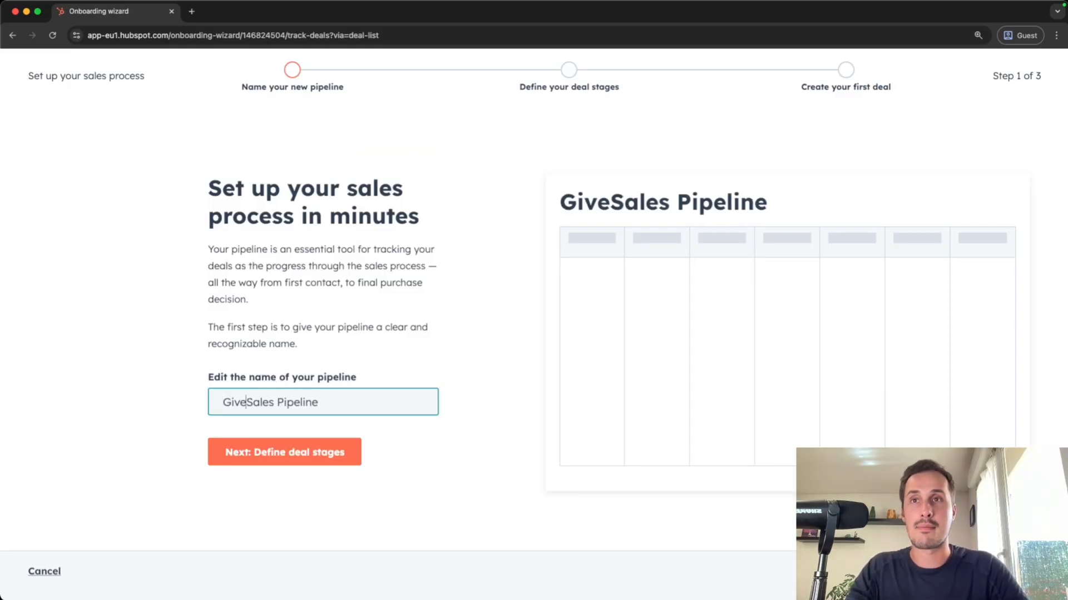
pyautogui.write('leads')
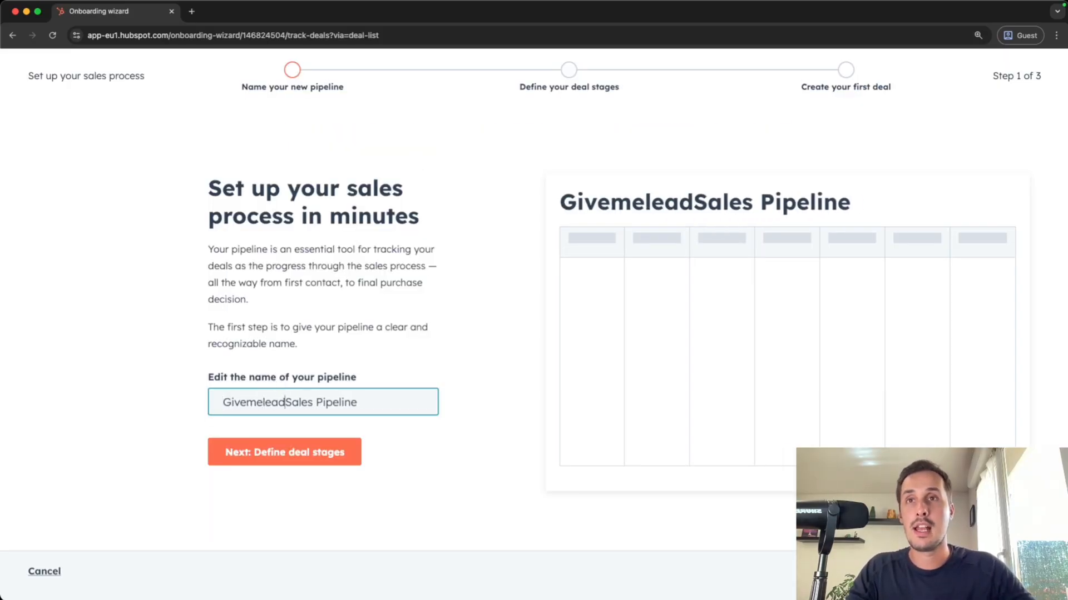
pyautogui.click(284, 450)
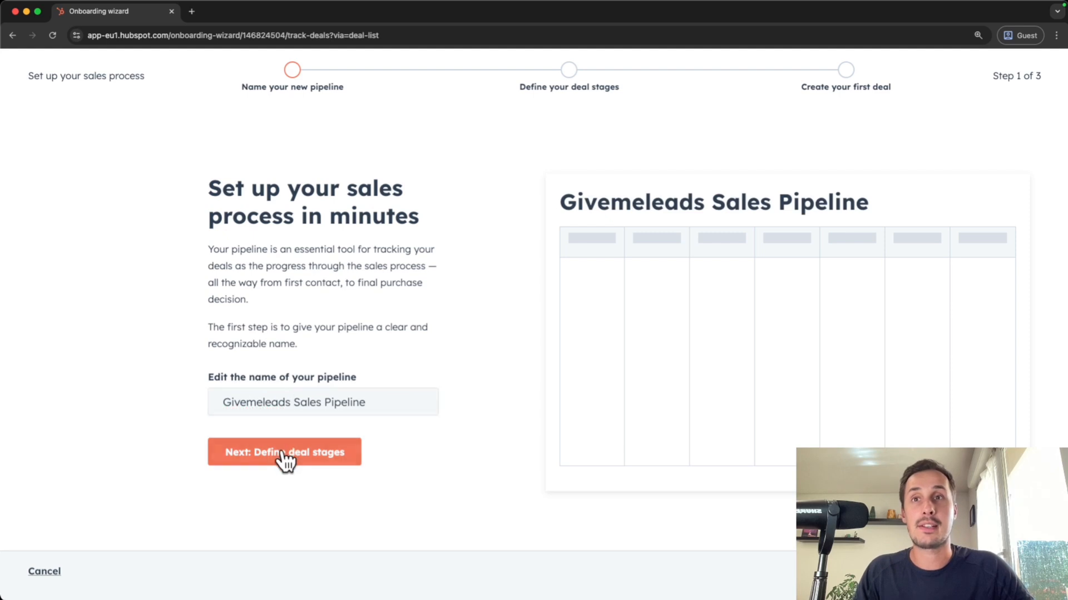
# Step: Review the suggested deal stages and remove the Decision Maker Bought-In stage from the pipeline
pyautogui.moveTo(209, 183); pyautogui.dragTo(343, 214)
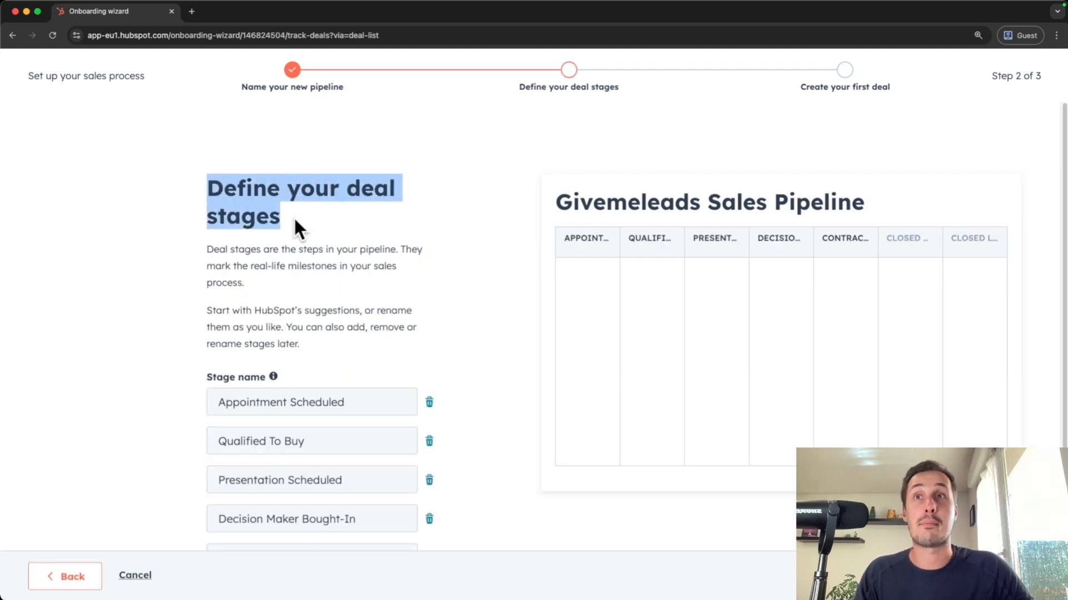
pyautogui.scroll(-2, 596, 246)
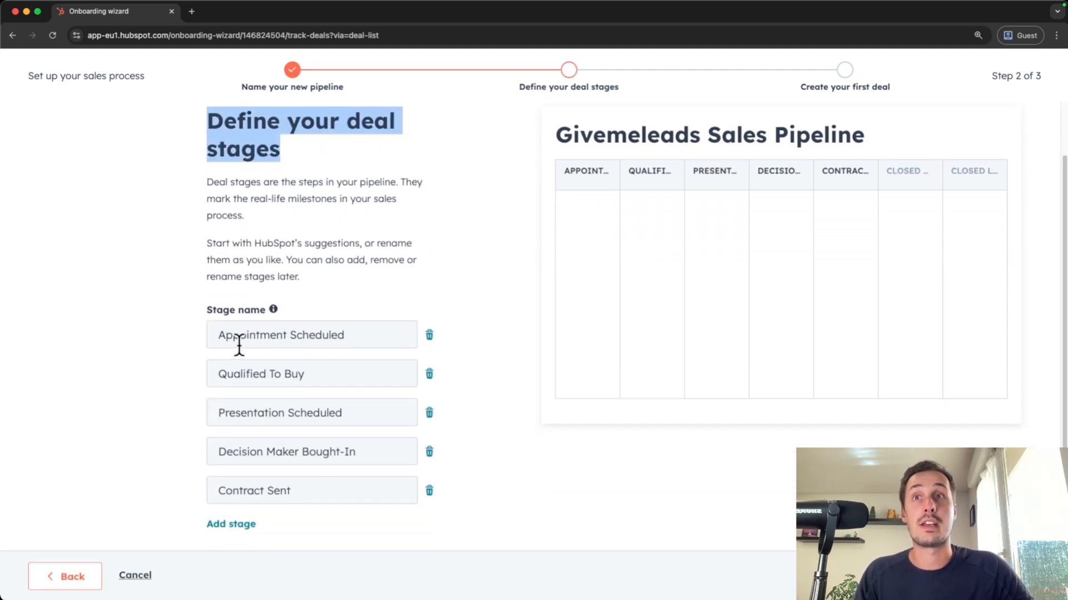
pyautogui.scroll(-1, 239, 345)
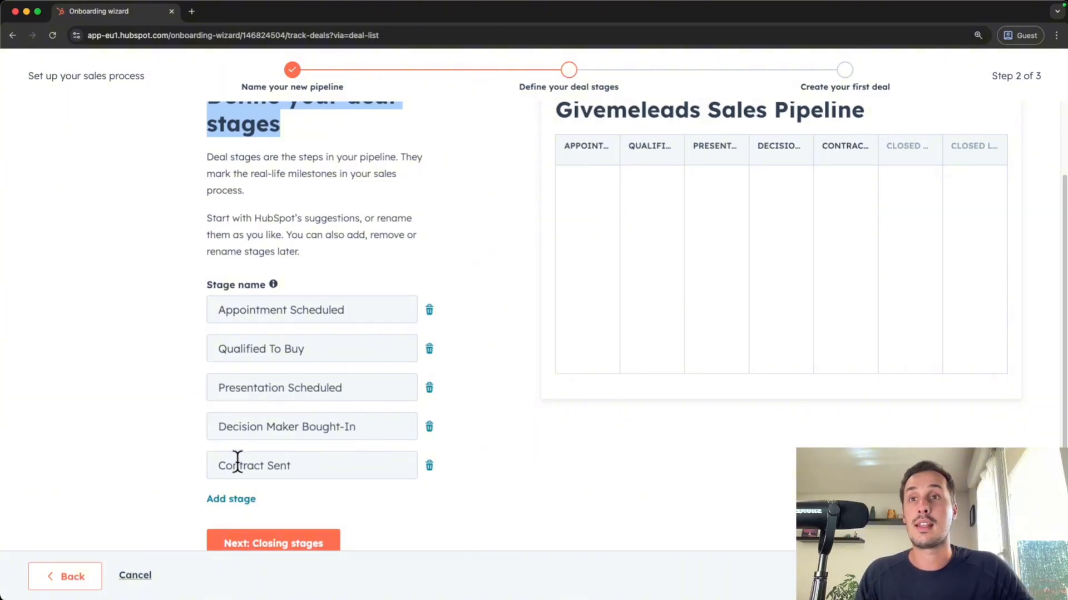
pyautogui.scroll(-1, 434, 482)
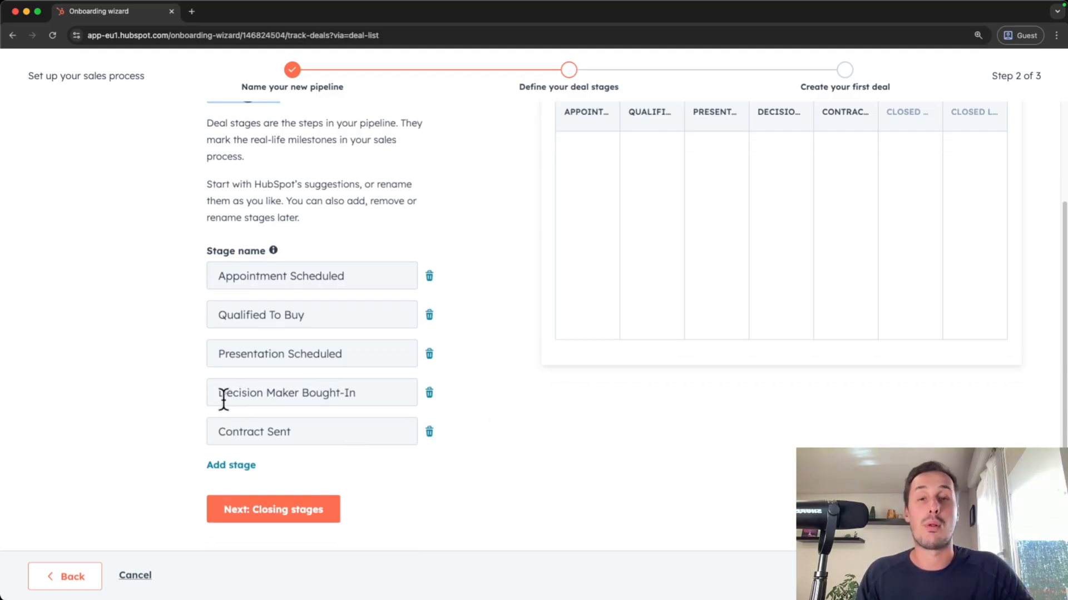
pyautogui.moveTo(218, 400)
pyautogui.mouseDown()
pyautogui.moveTo(335, 406)
pyautogui.moveTo(226, 393)
pyautogui.mouseUp()
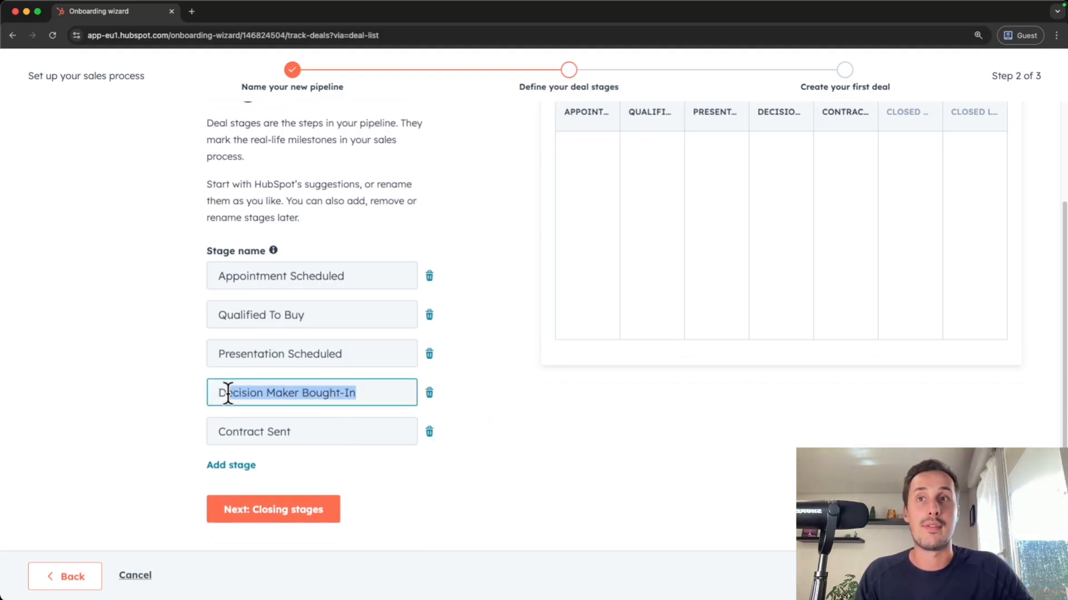
pyautogui.click(642, 431)
pyautogui.click(429, 394)
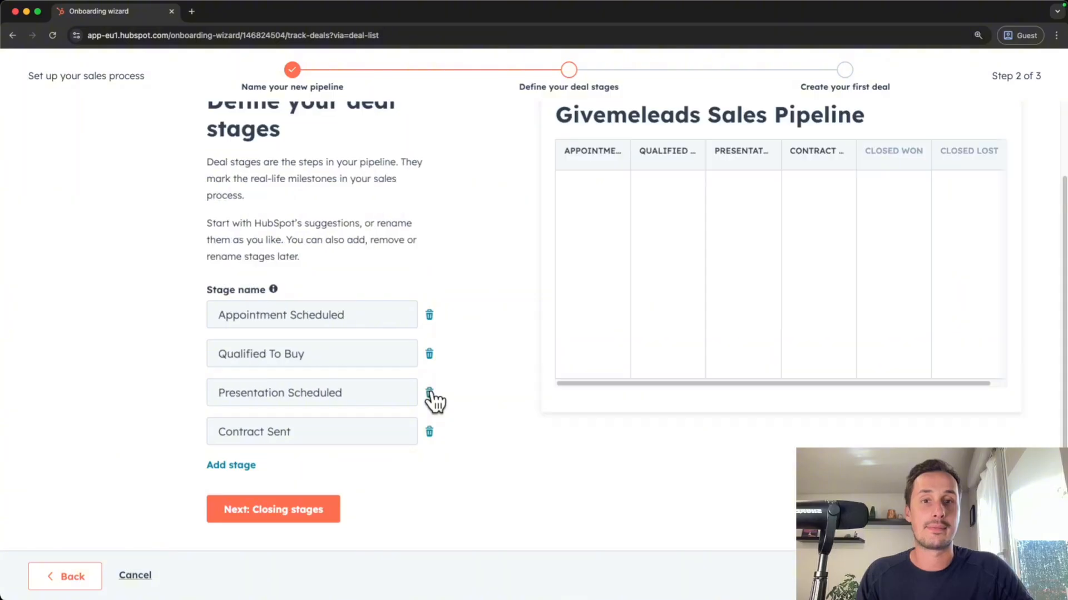
pyautogui.click(223, 467)
pyautogui.click(255, 471)
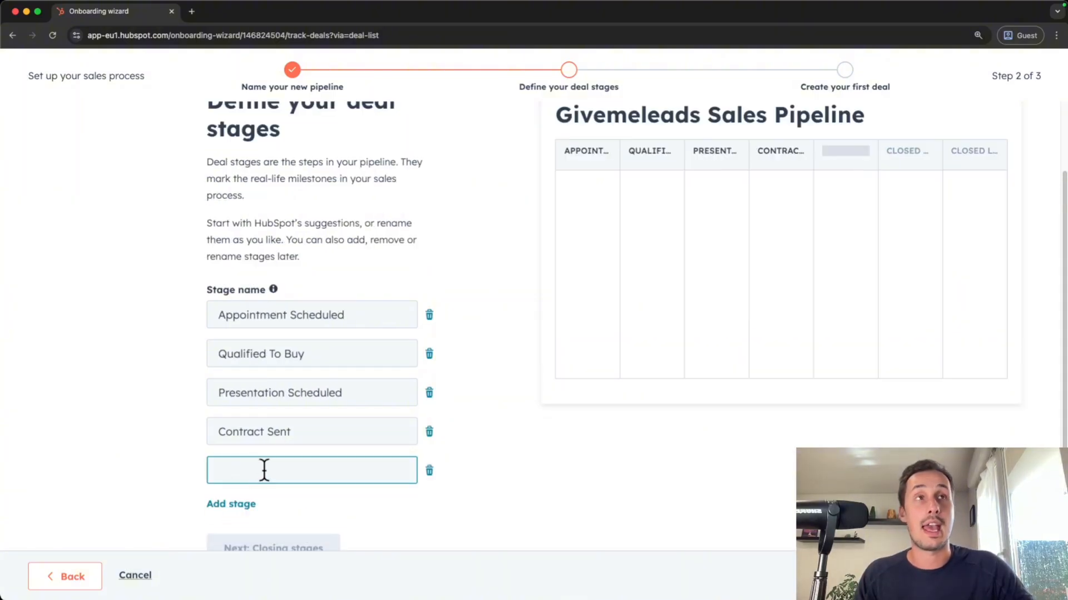
pyautogui.scroll(-2, 269, 472)
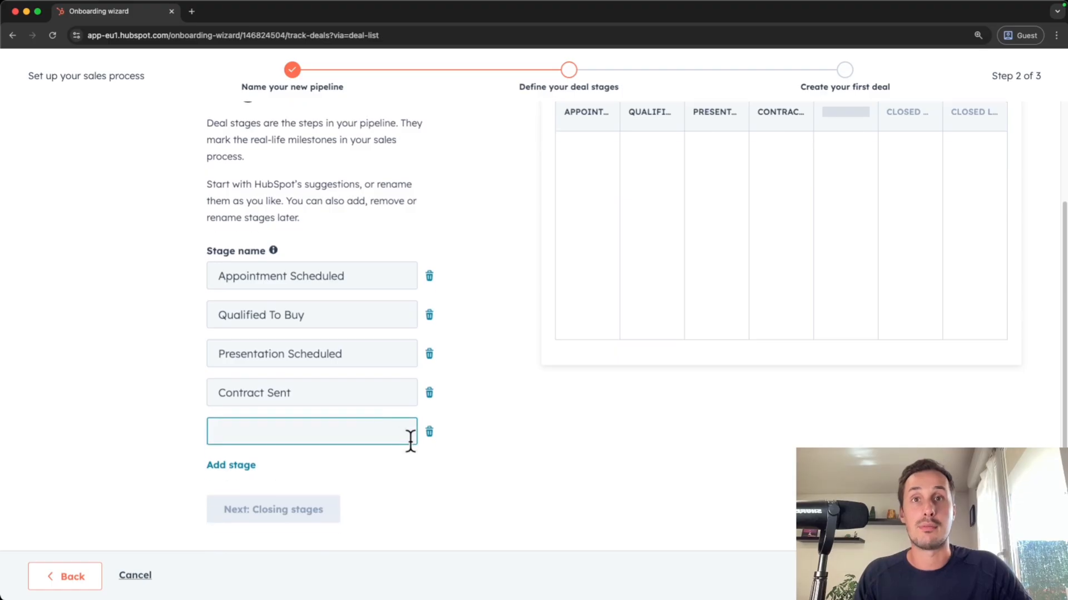
pyautogui.click(429, 433)
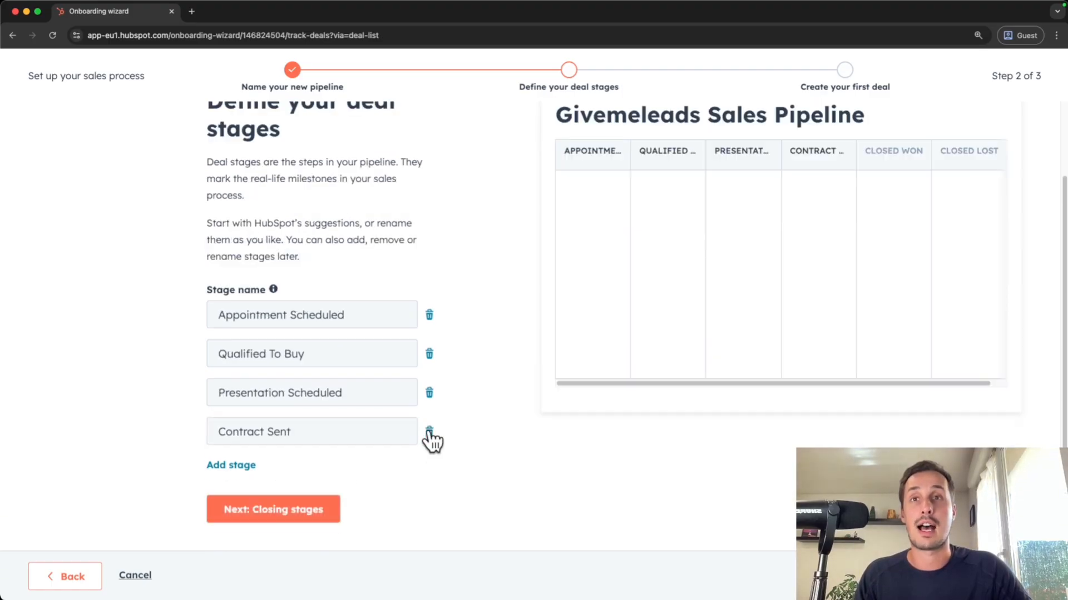
# Step: Keep the Closed Won and Closed Lost closing stages, and enter a first deal named Airtable with an amount of $10,000
pyautogui.click(241, 520)
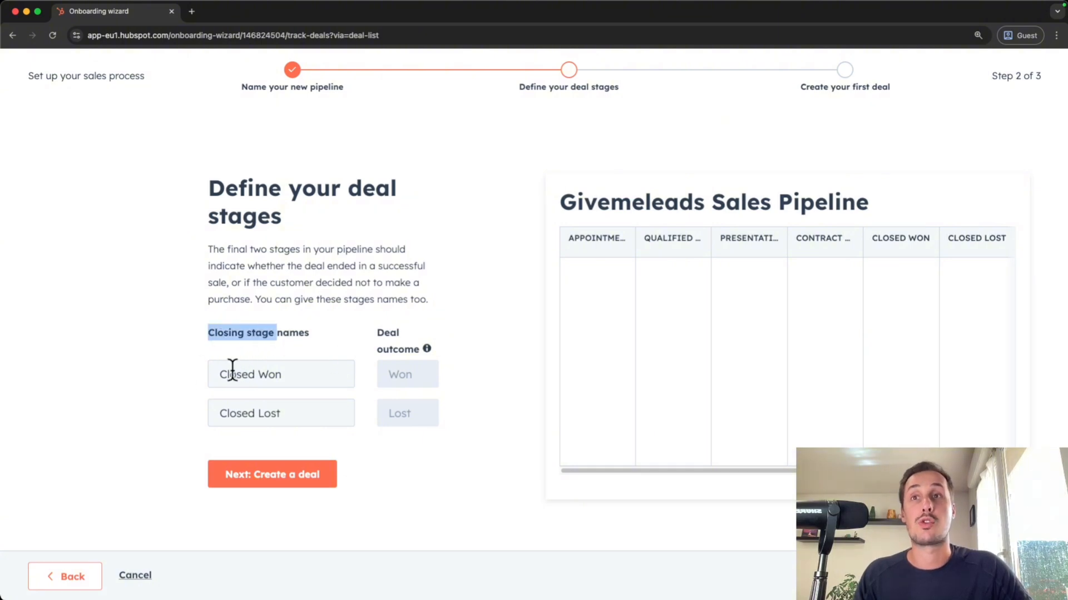
pyautogui.click(281, 480)
pyautogui.scroll(-2, 515, 410)
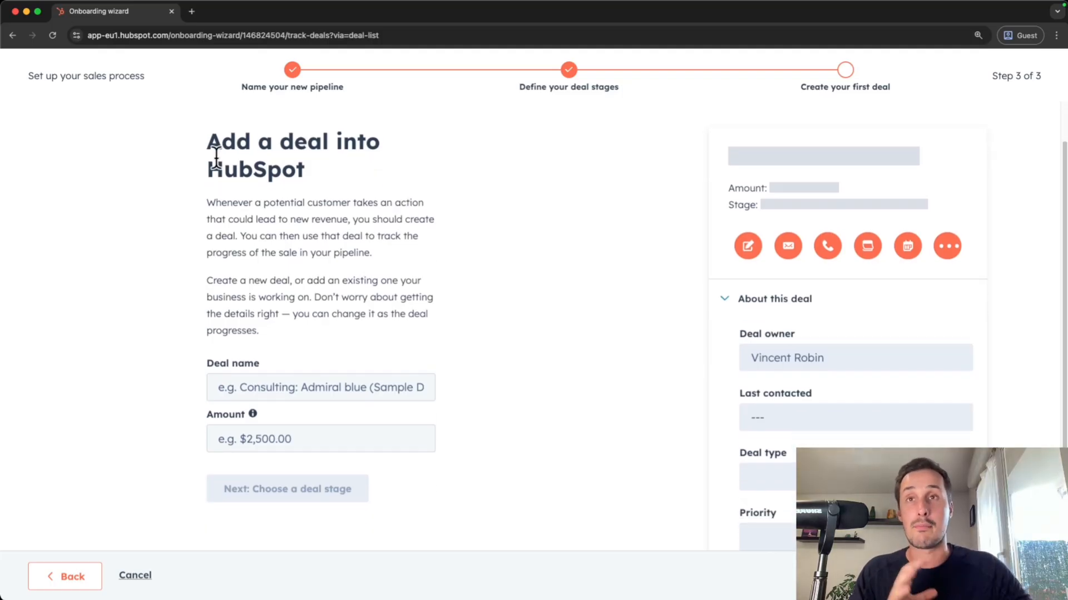
pyautogui.click(234, 388)
pyautogui.write('A')
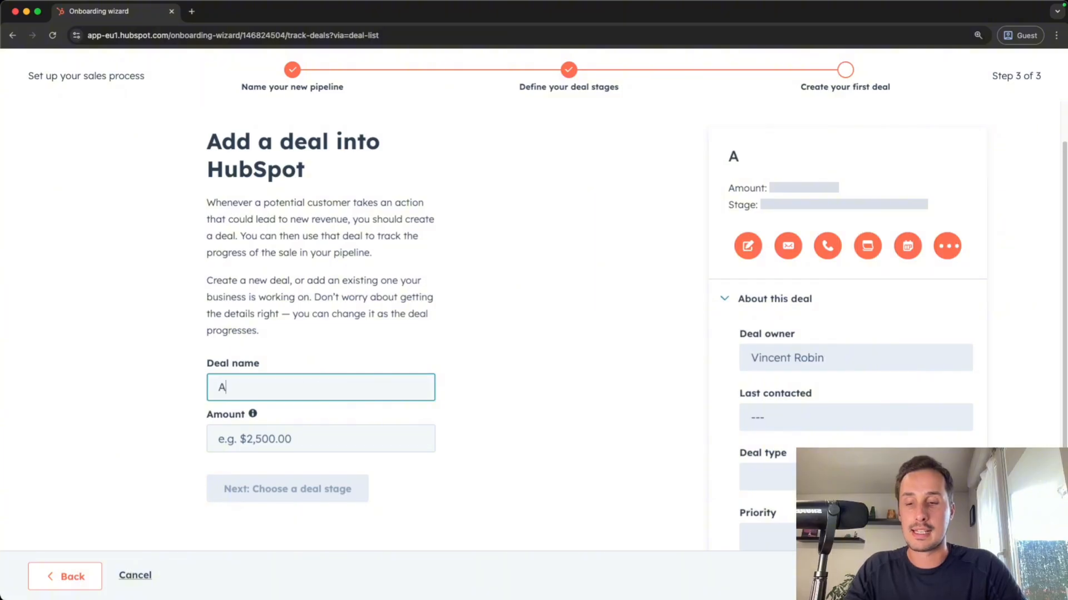
pyautogui.write('irtable')
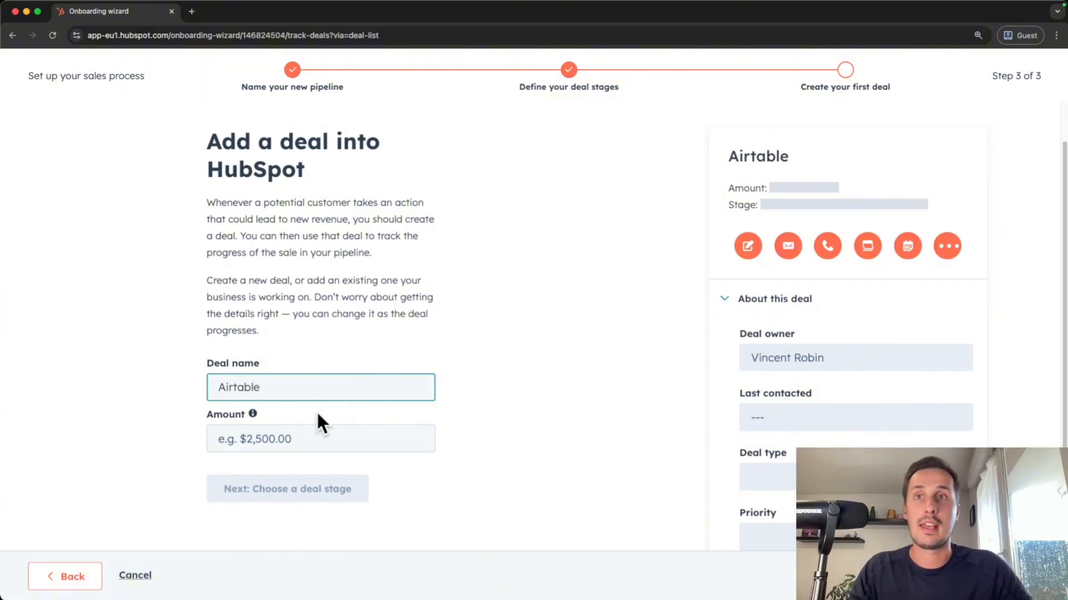
pyautogui.click(329, 436)
pyautogui.write('10')
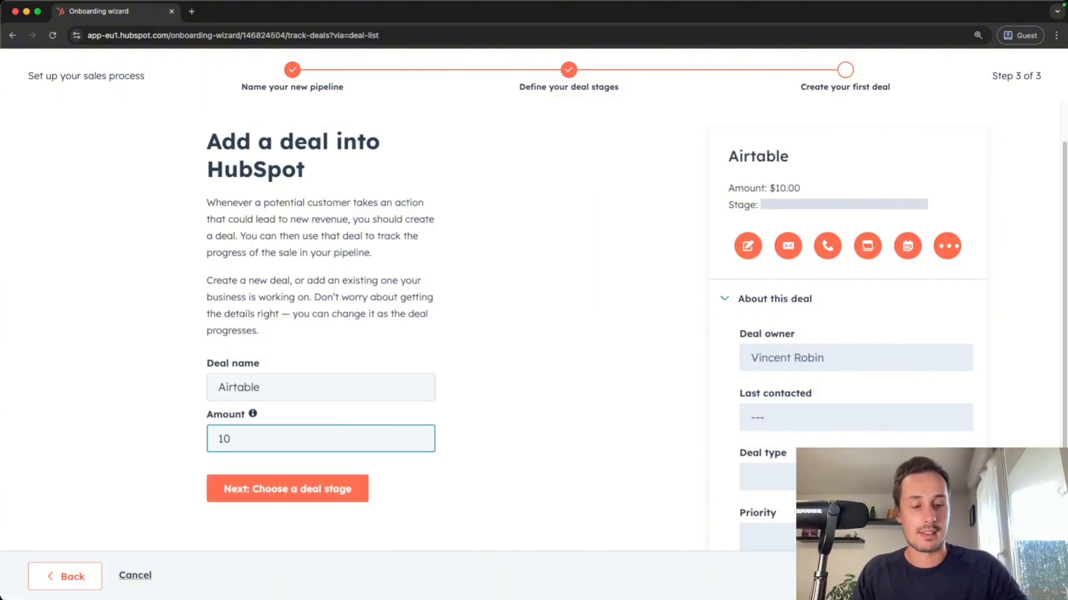
pyautogui.write(',000')
pyautogui.click(324, 464)
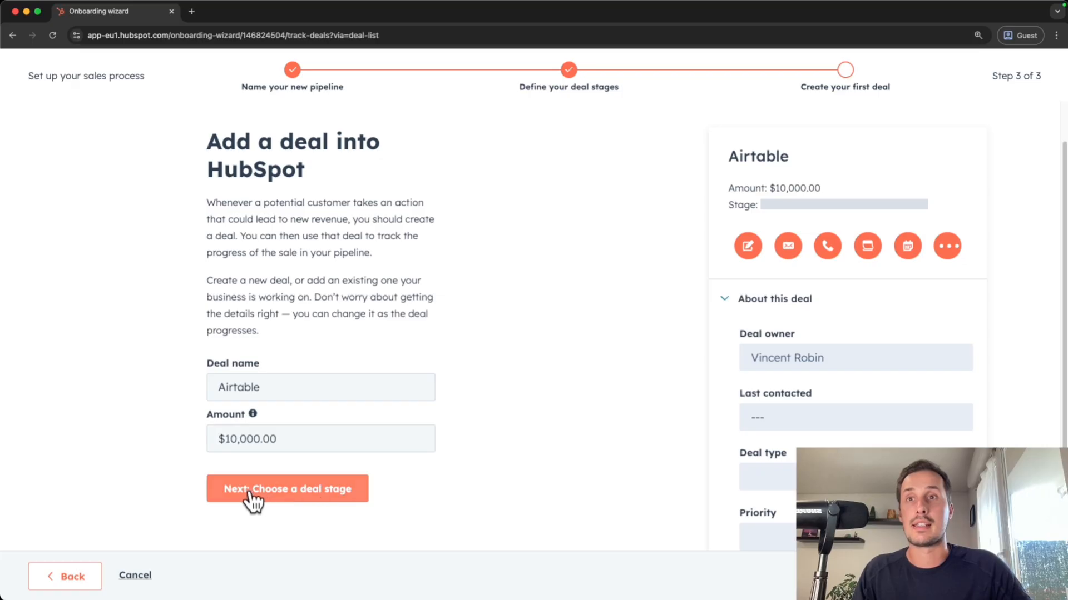
pyautogui.click(268, 494)
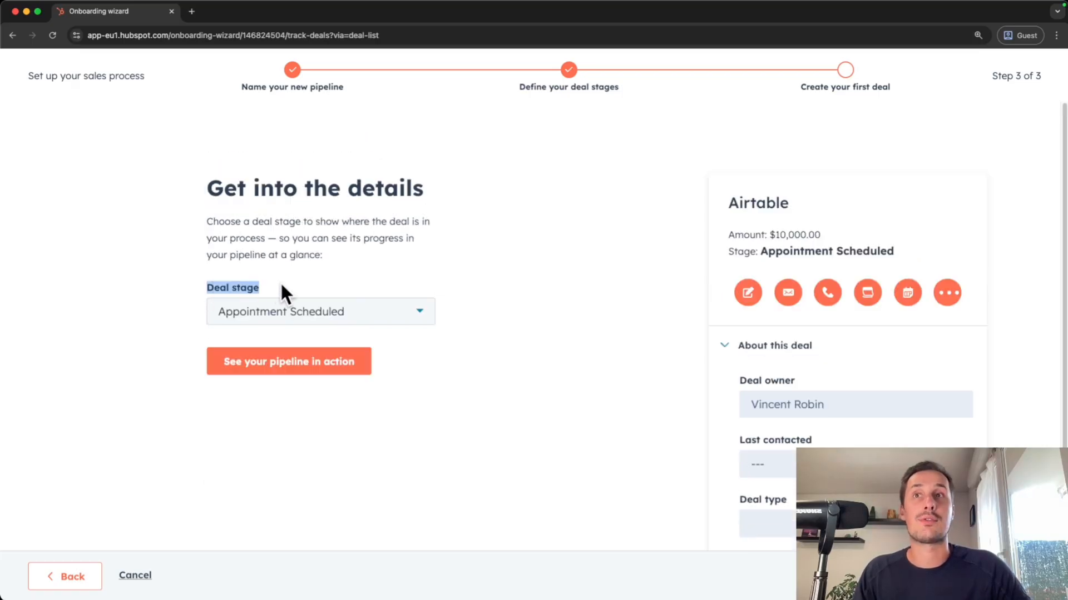
# Step: Set the Airtable deal's stage to Qualified To Buy and finish the setup to open the pipeline board
pyautogui.click(348, 316)
pyautogui.scroll(-1, 299, 408)
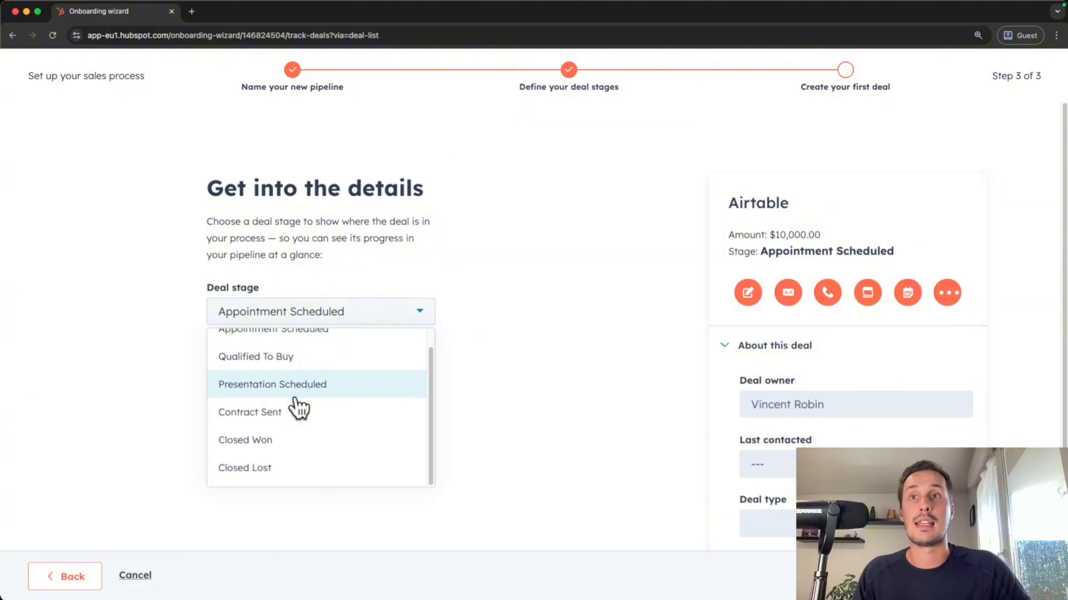
pyautogui.click(297, 368)
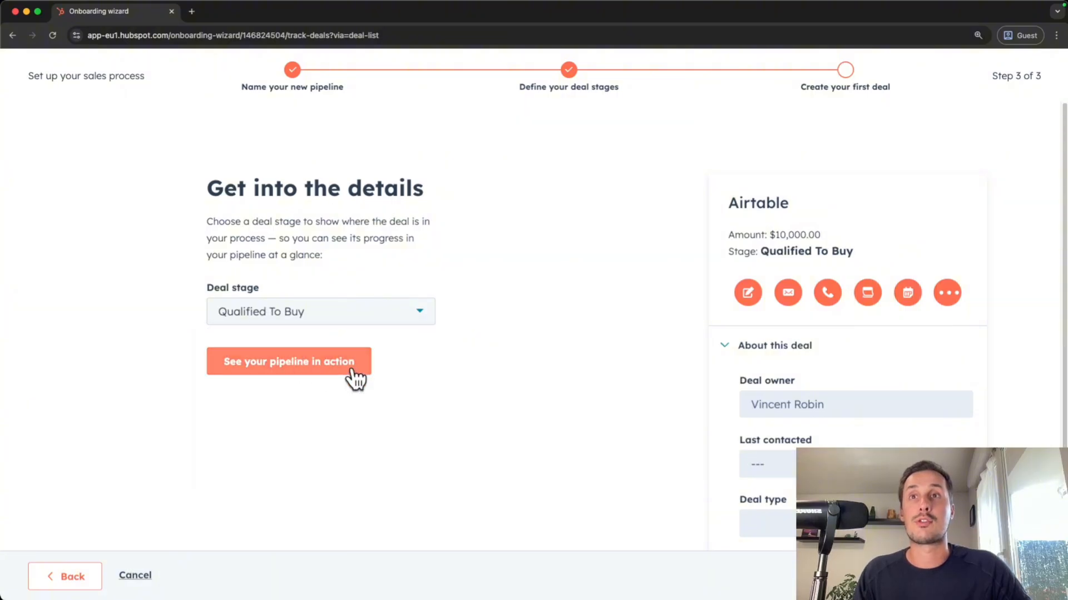
pyautogui.click(257, 365)
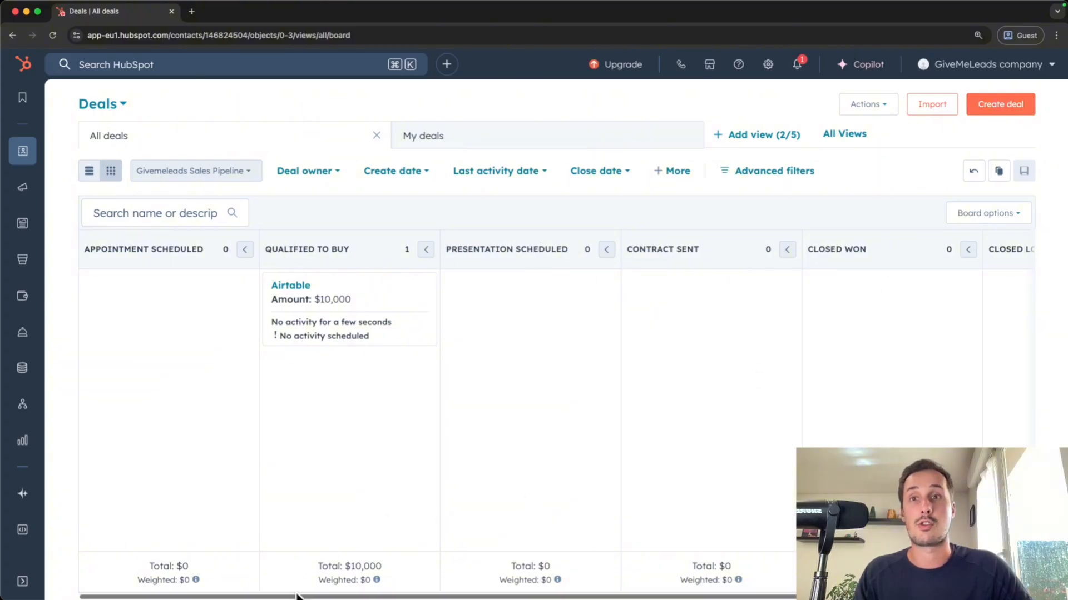
# Step: Move the Airtable deal to the Contract Sent stage on the pipeline board
pyautogui.hscroll(3, 312, 565)
pyautogui.hscroll(-3, 278, 262)
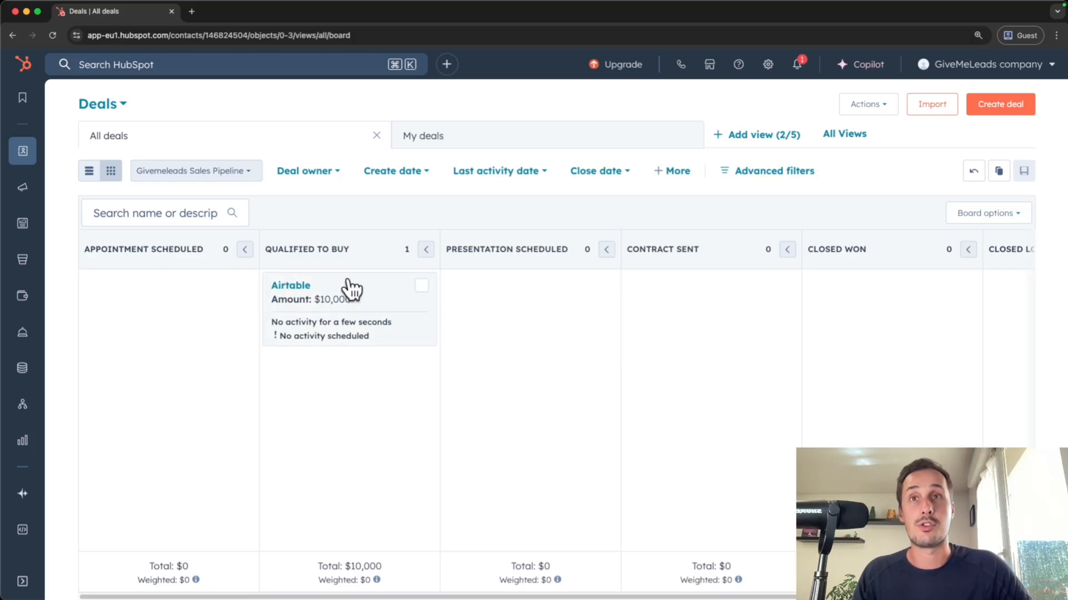
pyautogui.moveTo(352, 294); pyautogui.dragTo(684, 299)
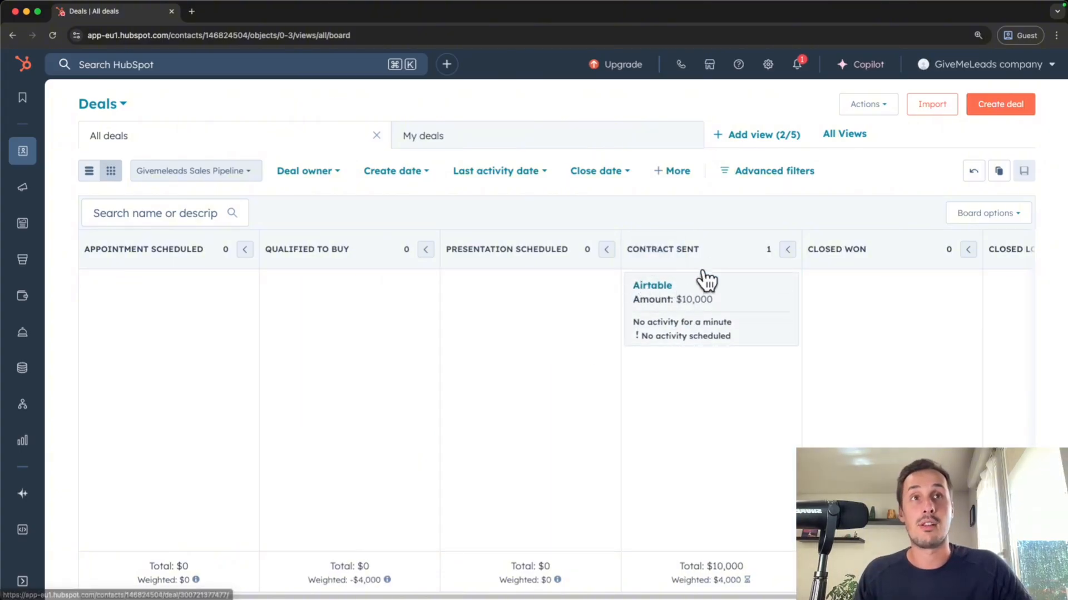
pyautogui.moveTo(632, 251); pyautogui.dragTo(700, 253)
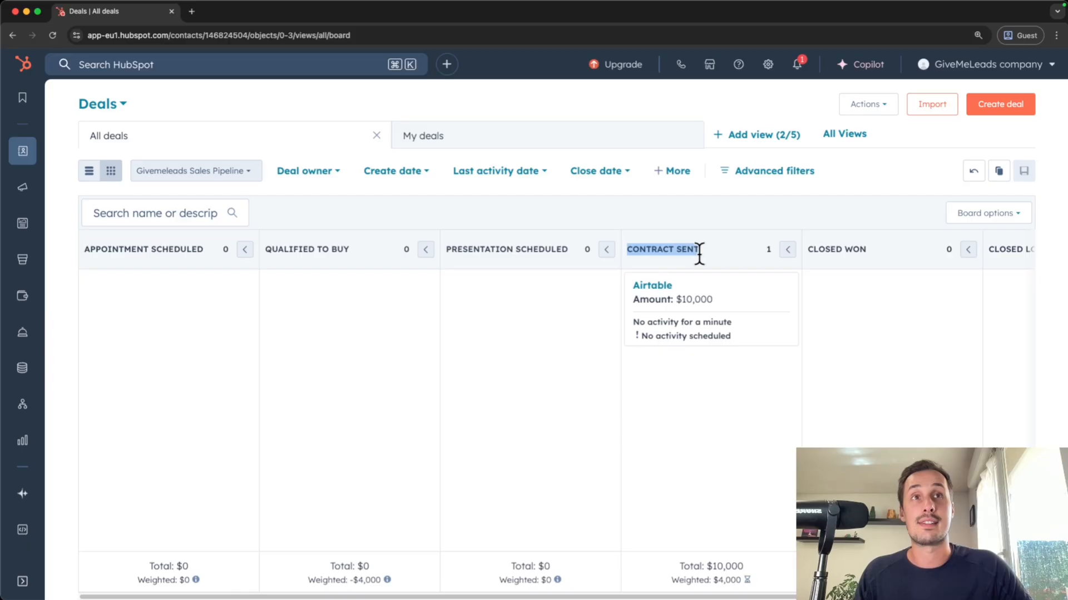
pyautogui.click(667, 255)
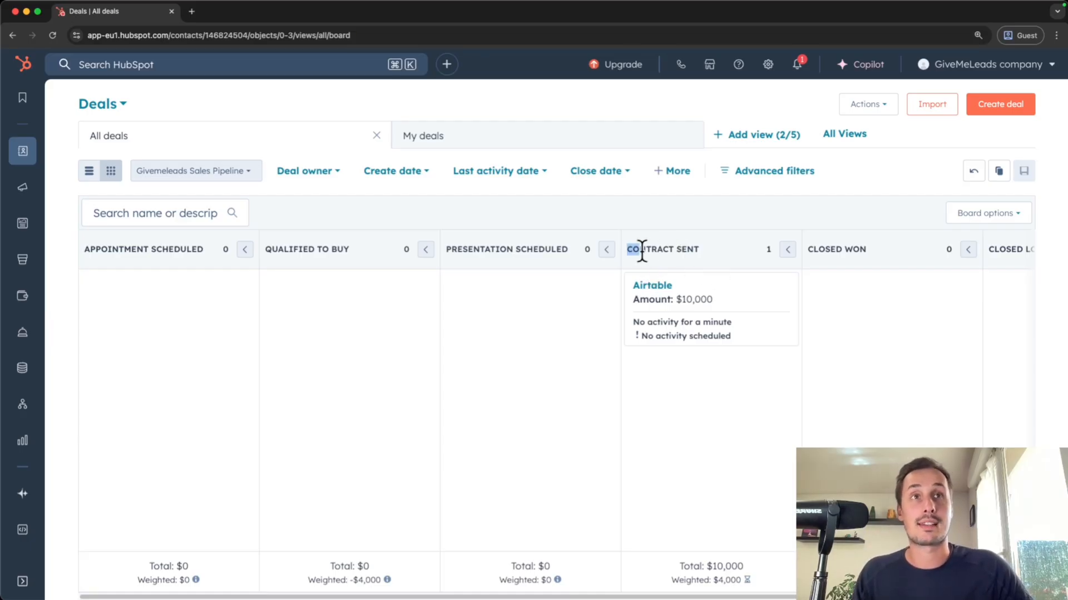
pyautogui.moveTo(626, 249); pyautogui.dragTo(711, 257)
pyautogui.click(711, 258)
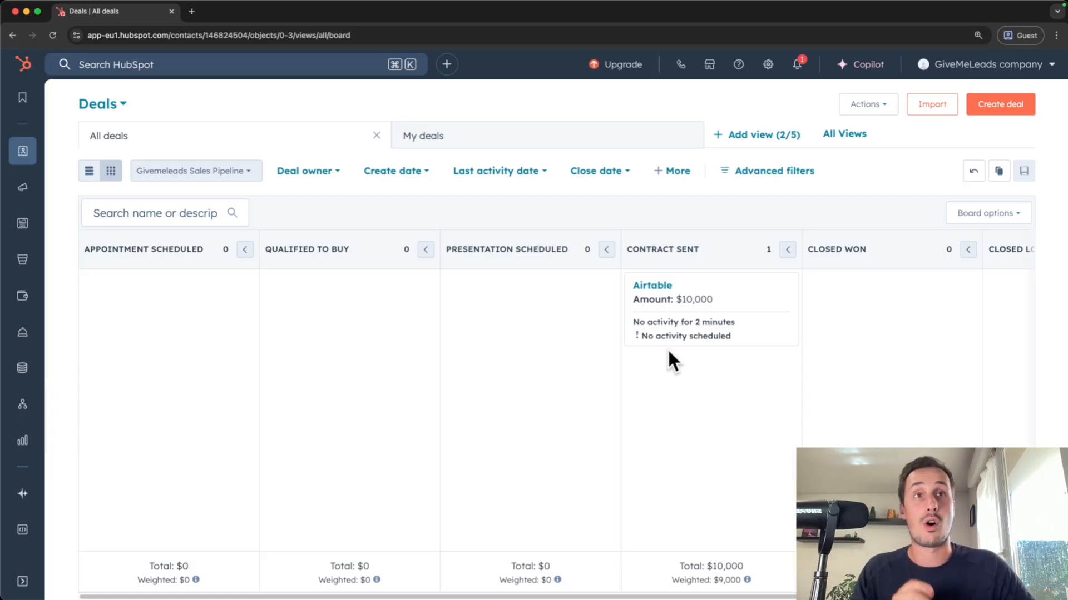
# Step: Open the Airtable deal and associate the existing contact found by searching for "airtable"
pyautogui.click(651, 286)
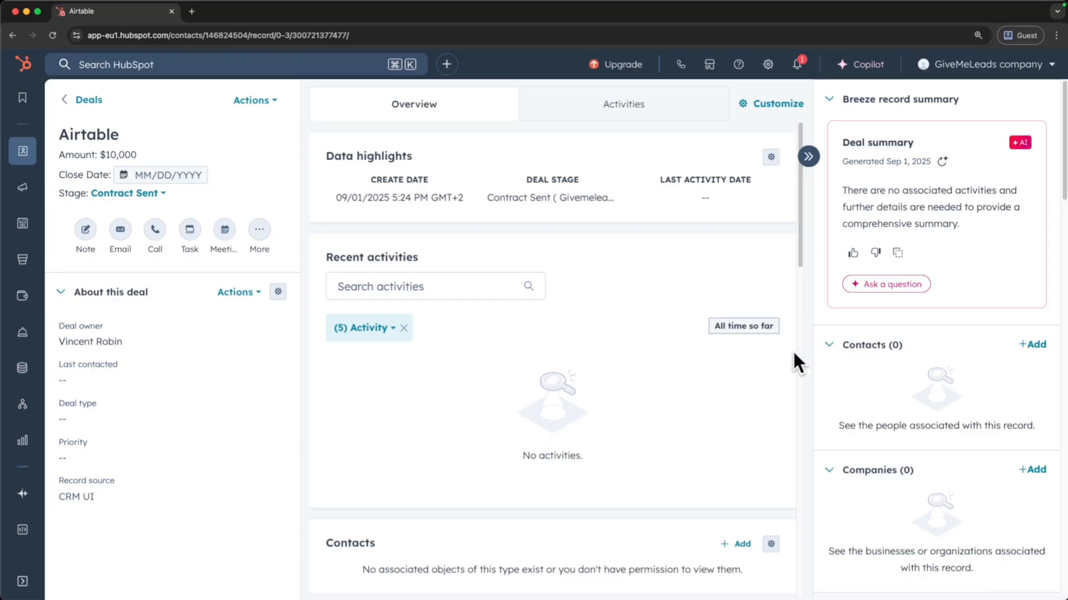
pyautogui.click(1034, 344)
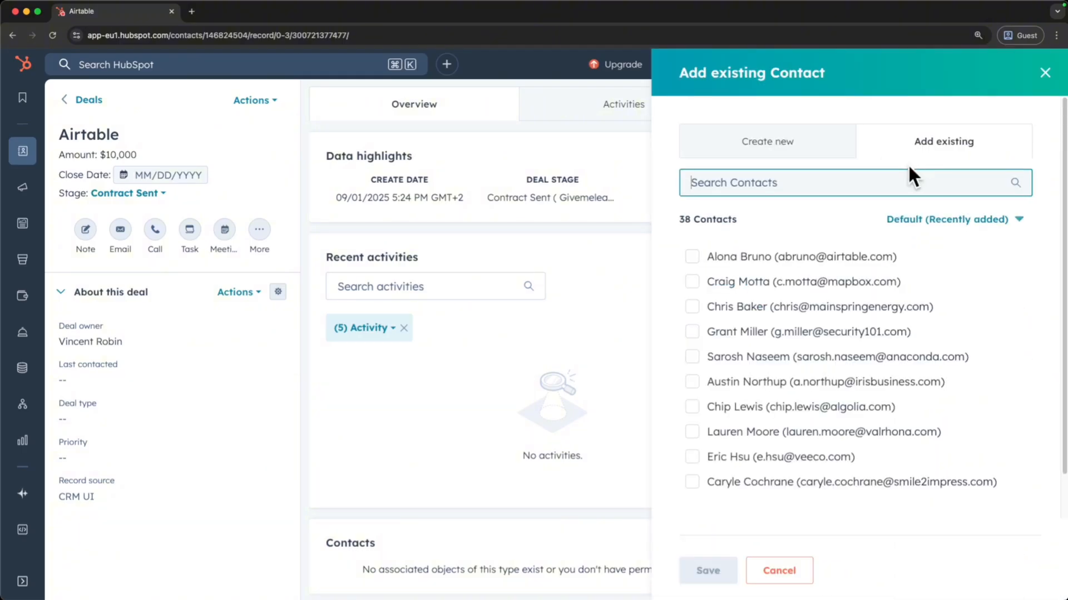
pyautogui.write('airtable')
pyautogui.click(715, 276)
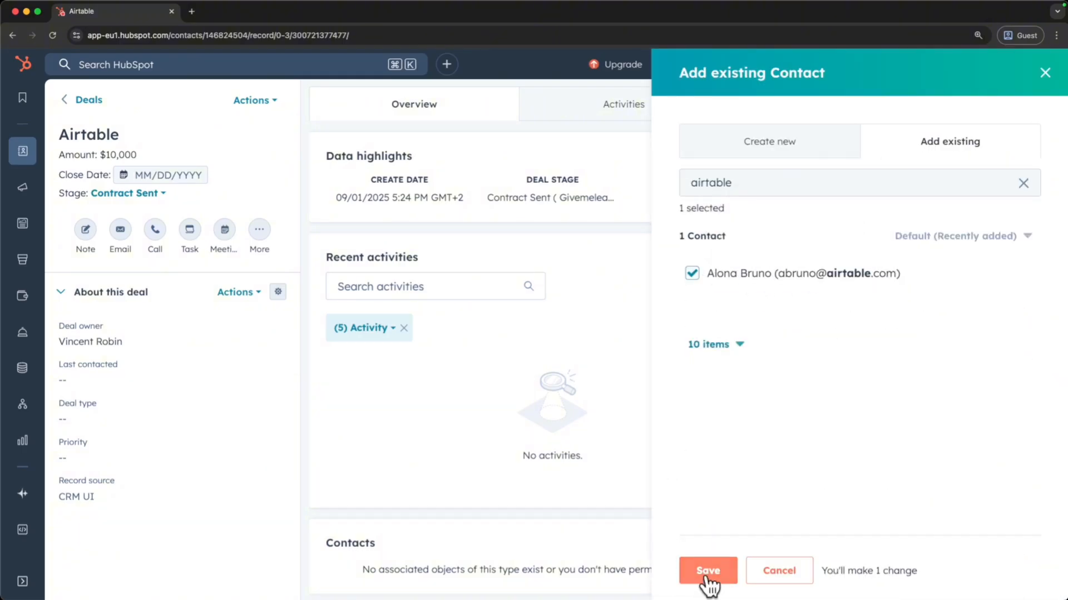
pyautogui.click(706, 579)
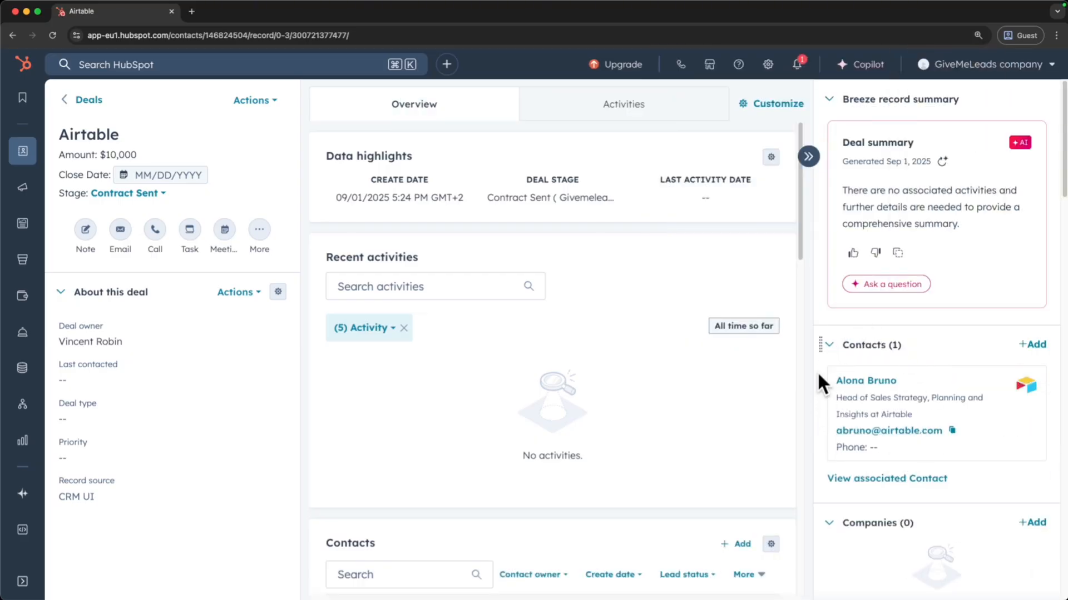
# Step: Associate the existing company Airtable (airtable.com) with the deal as its primary company
pyautogui.scroll(-1, 779, 458)
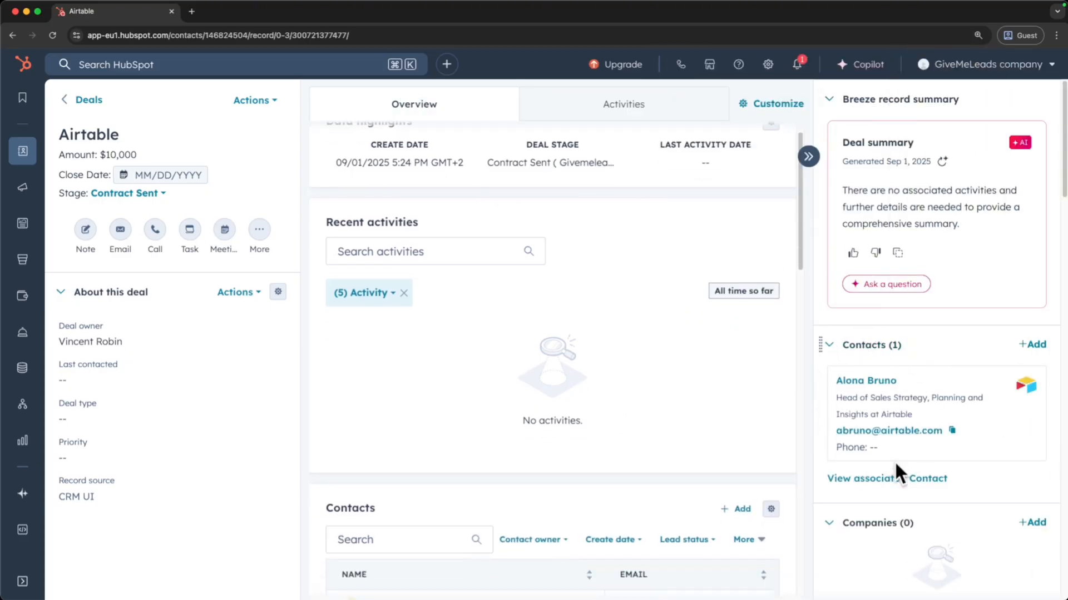
pyautogui.scroll(-2, 917, 456)
pyautogui.scroll(-3, 947, 442)
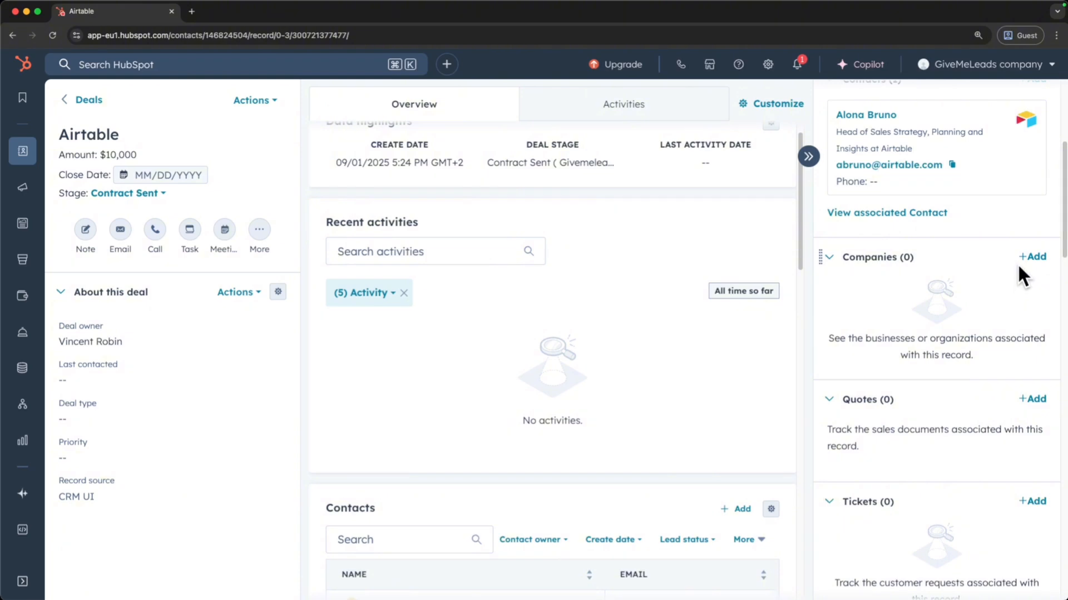
pyautogui.click(1034, 258)
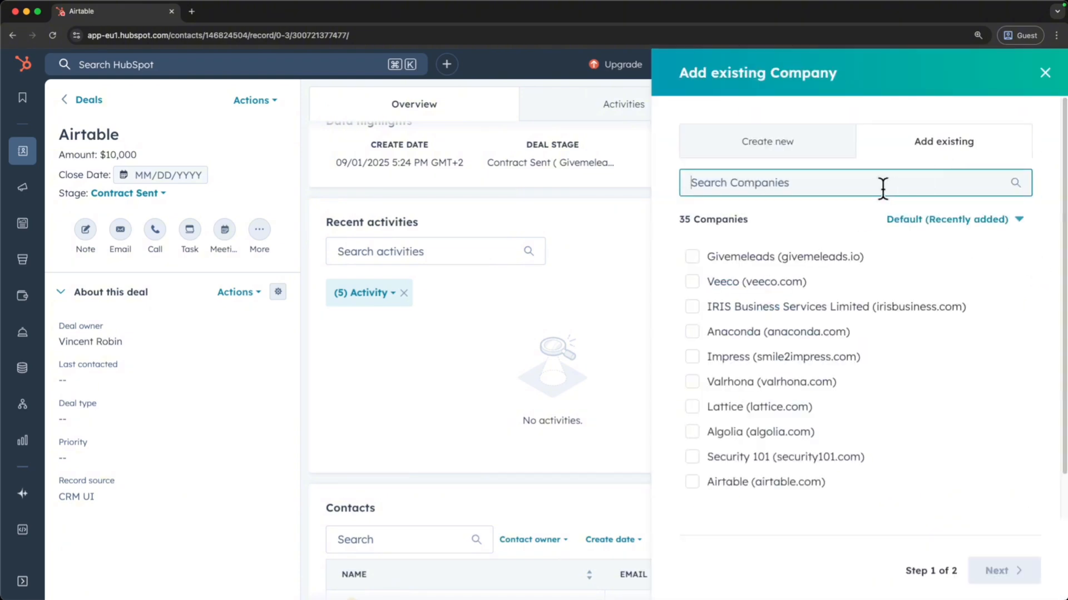
pyautogui.write('airtable')
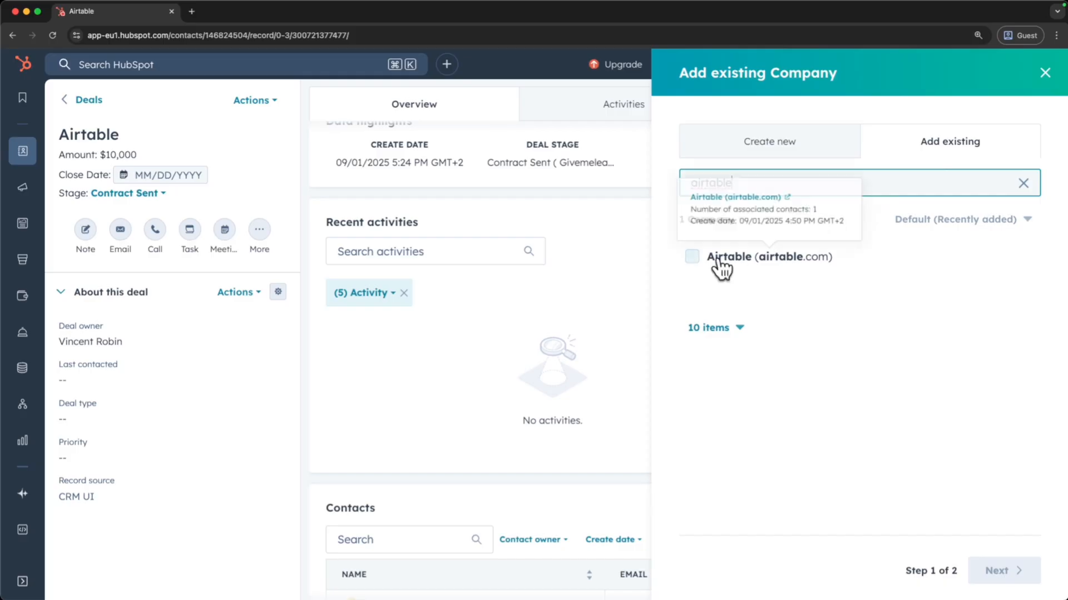
pyautogui.click(693, 259)
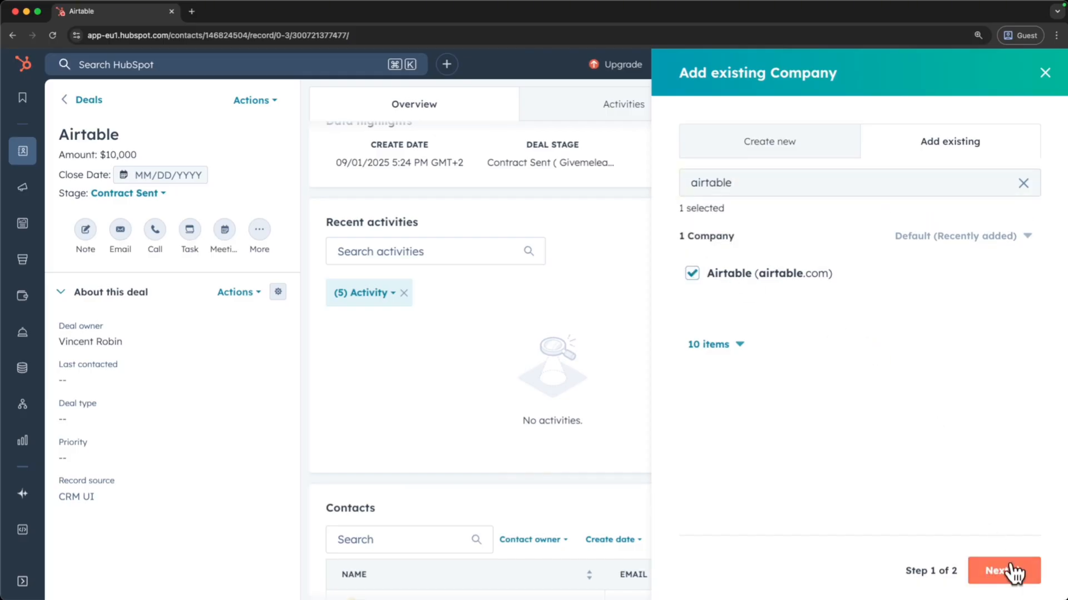
pyautogui.click(1012, 571)
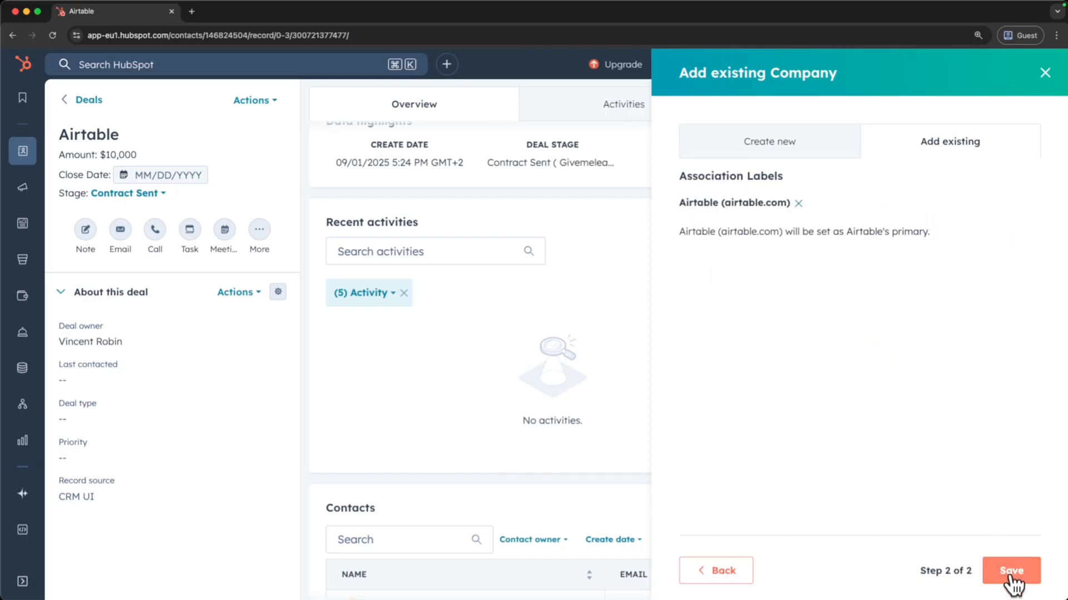
pyautogui.click(1011, 573)
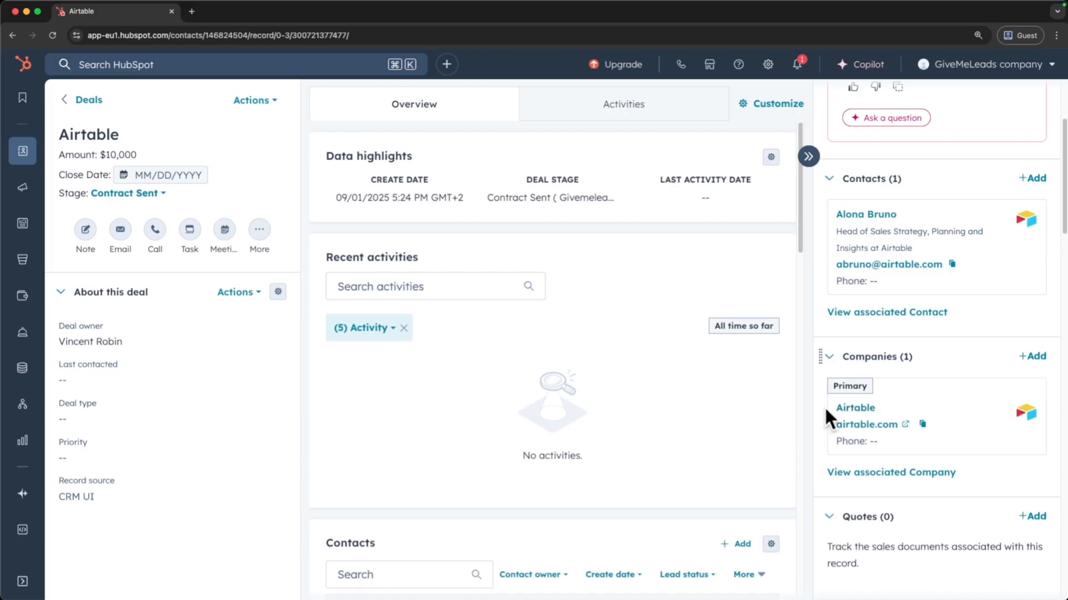
# Step: Start connecting an email inbox from the Airtable deal's email composer, with inbox automation turned on
pyautogui.scroll(-2, 439, 356)
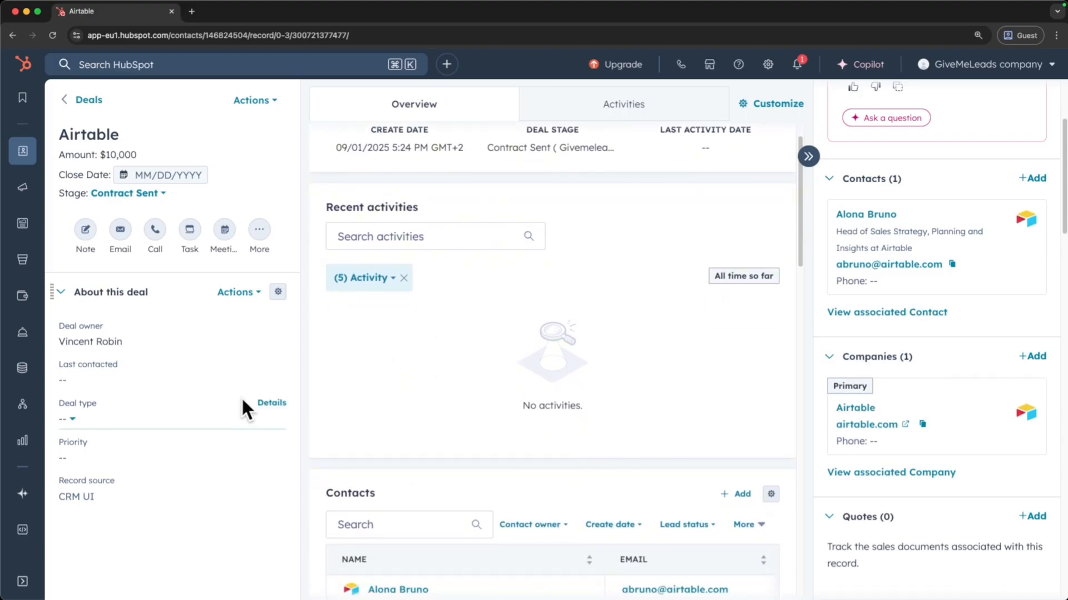
pyautogui.scroll(1, 396, 310)
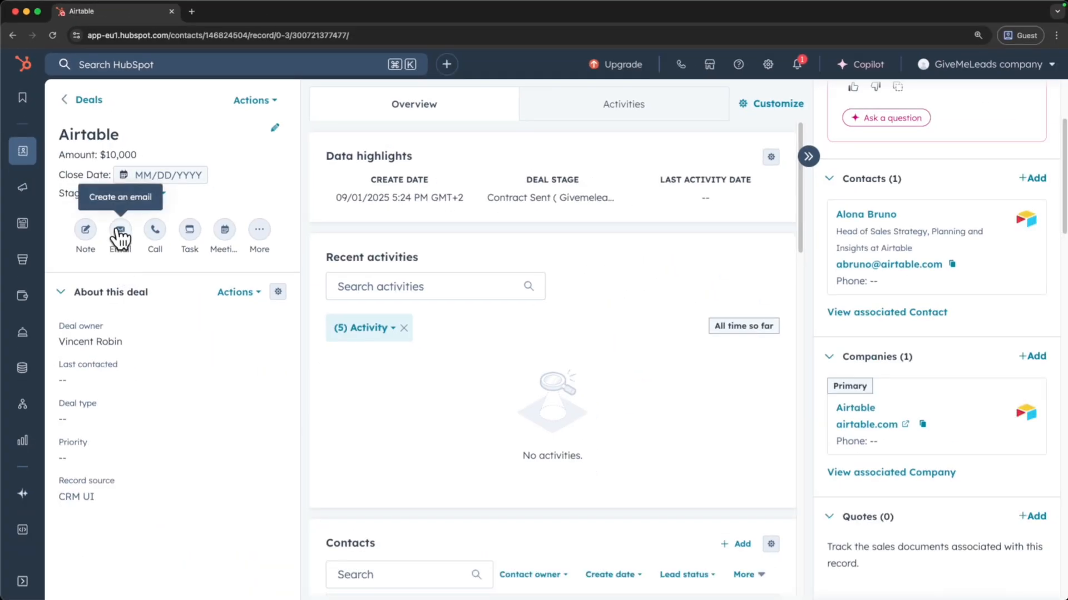
pyautogui.click(121, 233)
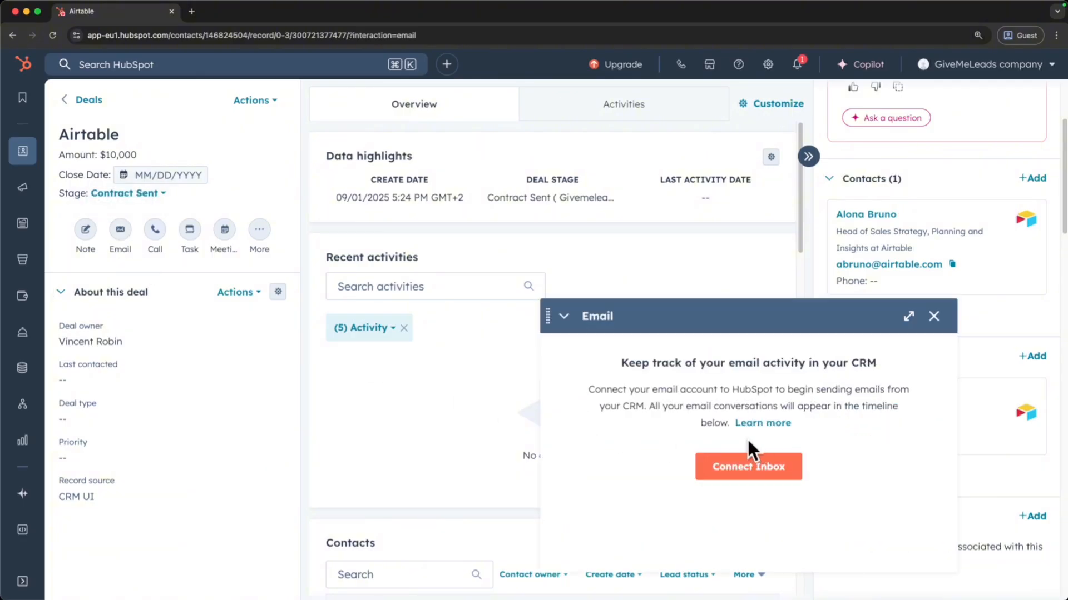
pyautogui.click(726, 471)
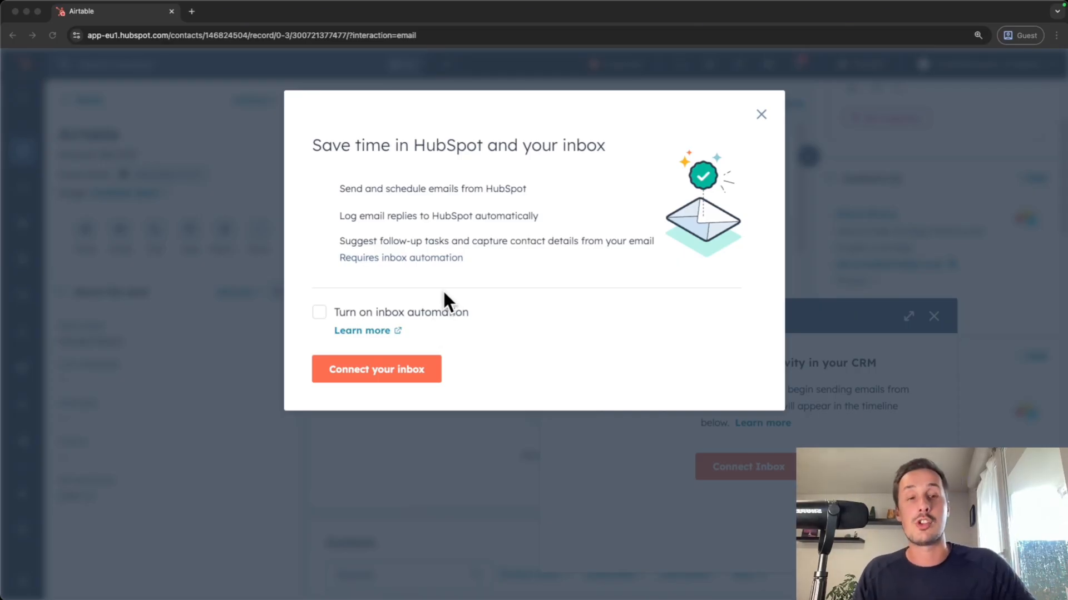
pyautogui.click(311, 145)
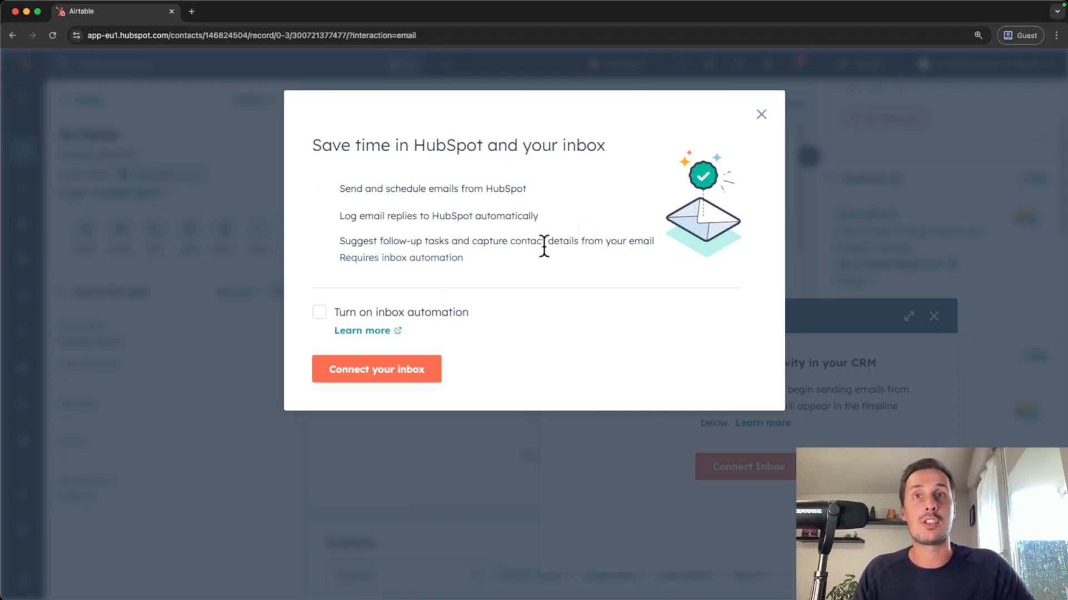
pyautogui.click(320, 313)
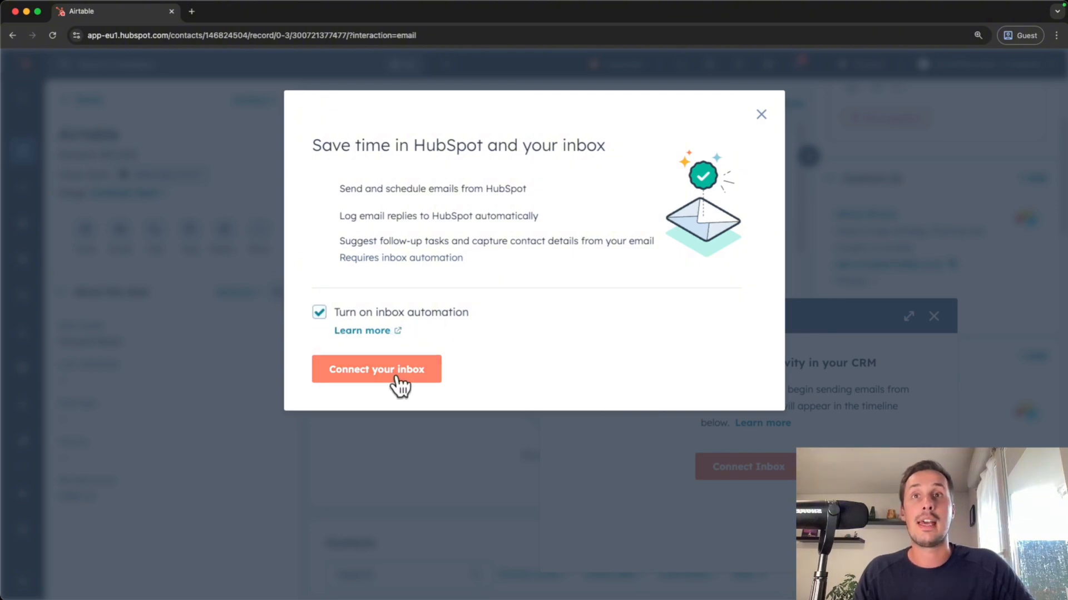
pyautogui.click(356, 372)
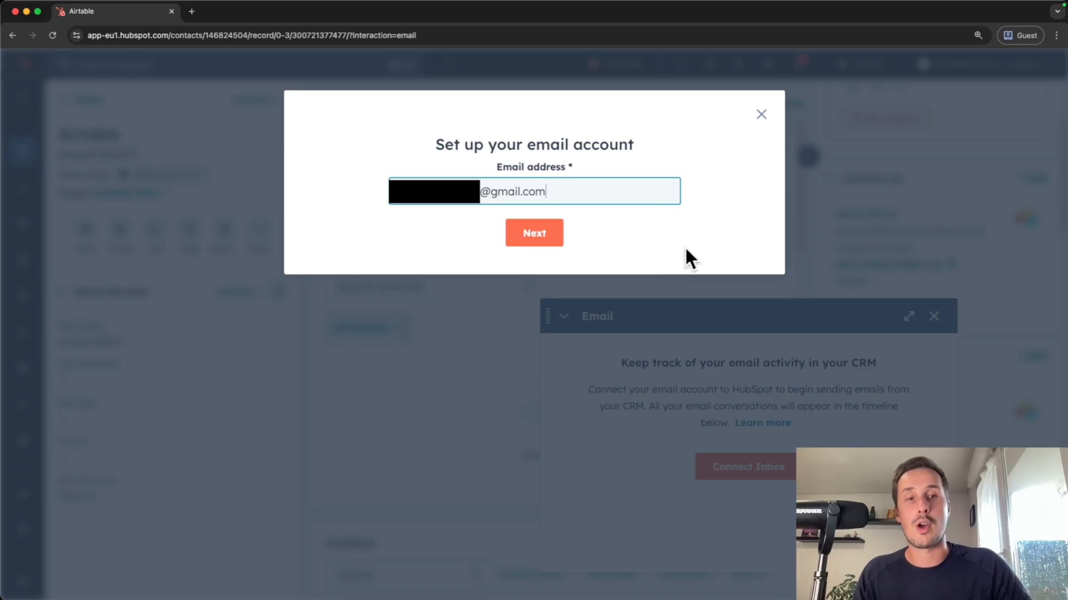
# Step: Connect the prefilled Gmail address through the recommended Gmail option, authorise it with Google sign-in, and decline the inbox extension
pyautogui.click(549, 240)
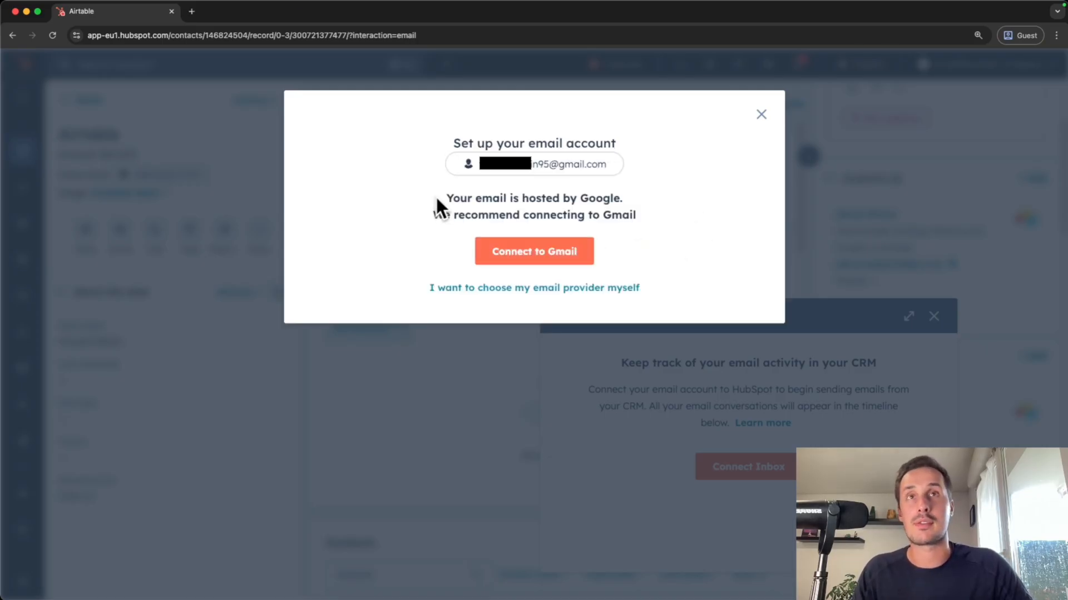
pyautogui.moveTo(492, 199); pyautogui.dragTo(644, 210)
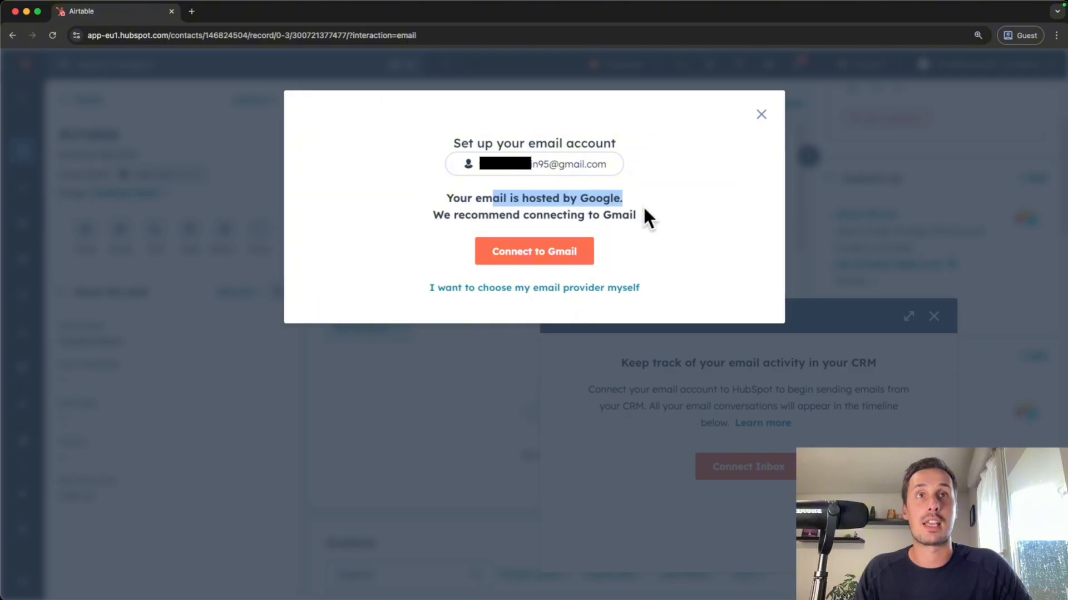
pyautogui.click(625, 223)
pyautogui.moveTo(436, 217); pyautogui.dragTo(627, 221)
pyautogui.click(657, 234)
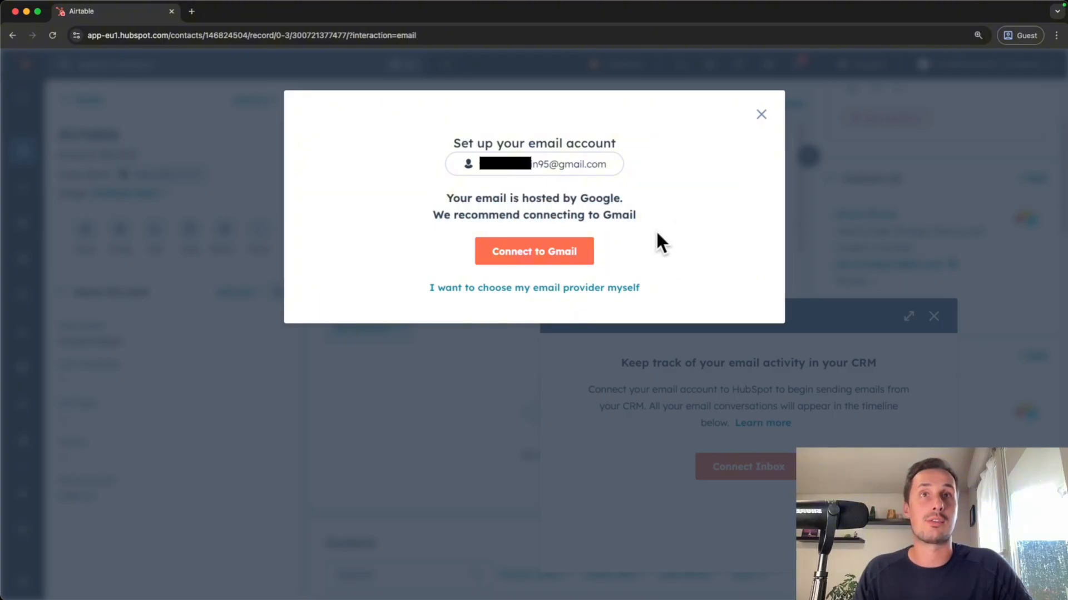
pyautogui.click(523, 261)
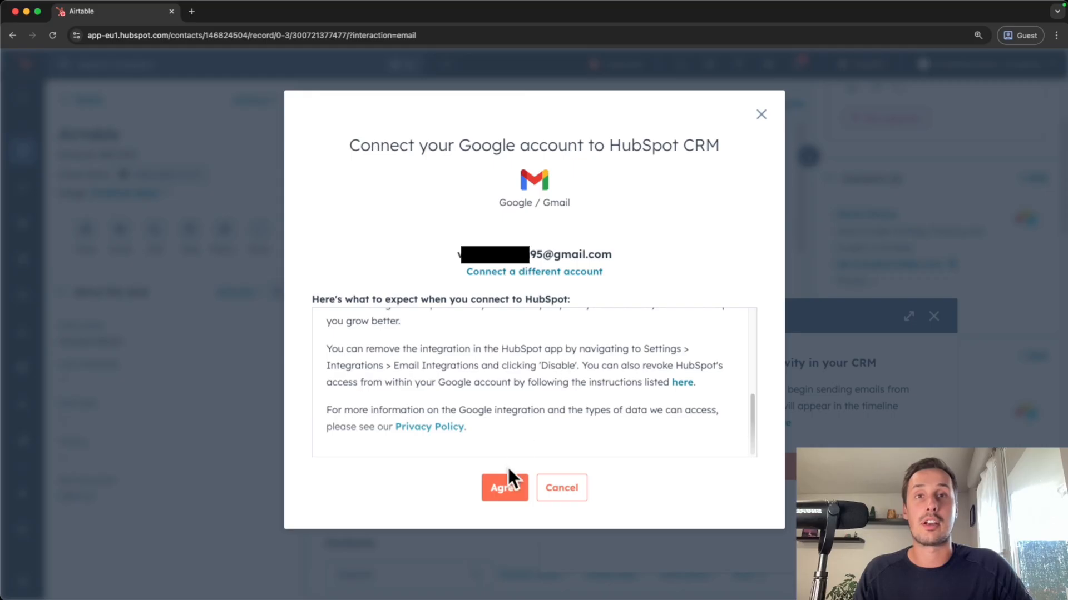
pyautogui.click(505, 487)
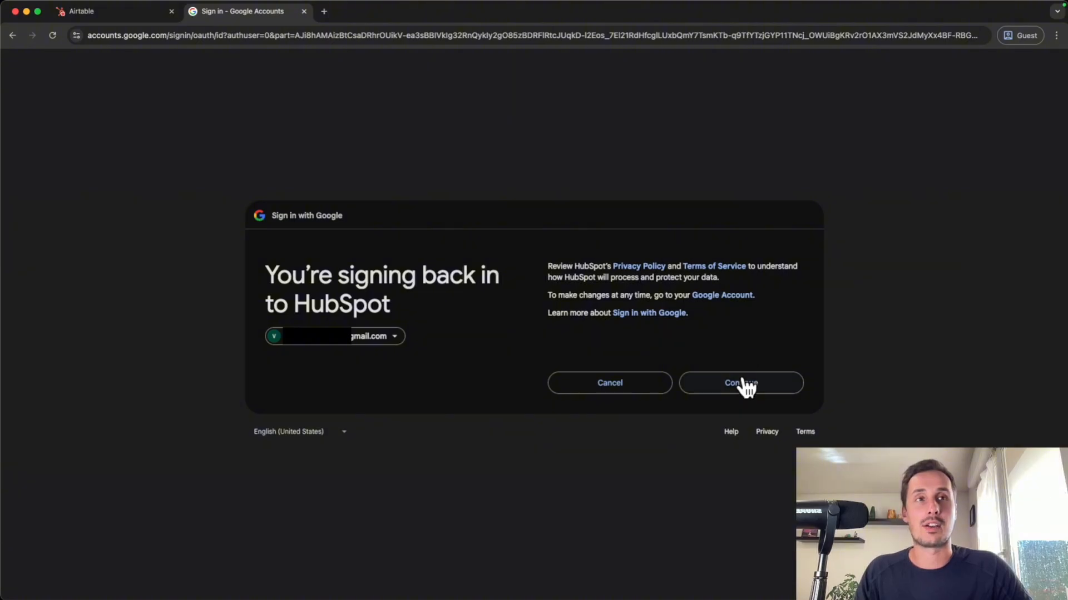
pyautogui.click(744, 383)
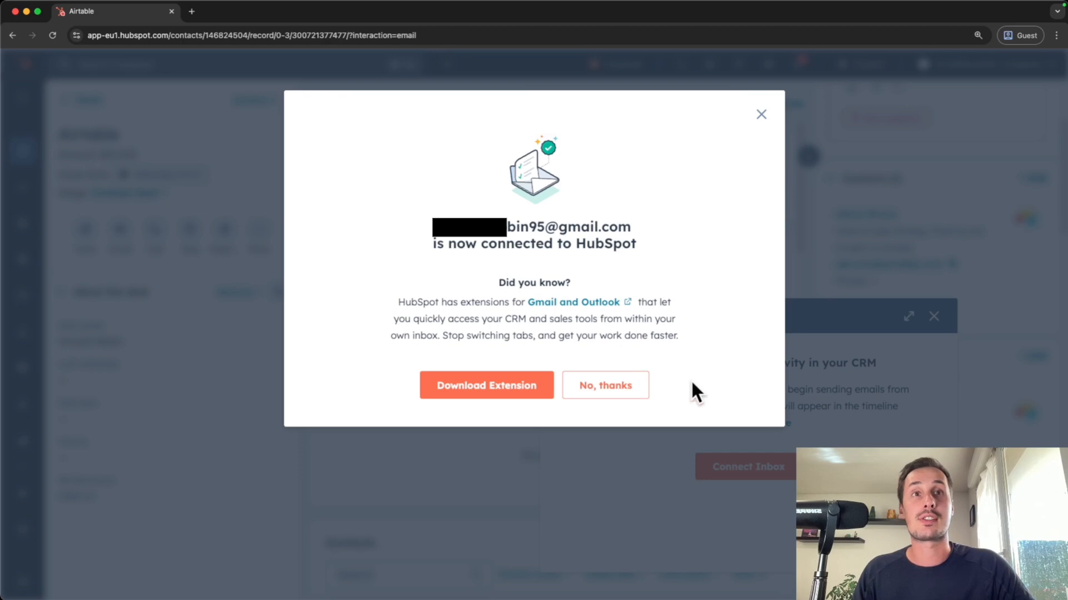
pyautogui.click(618, 388)
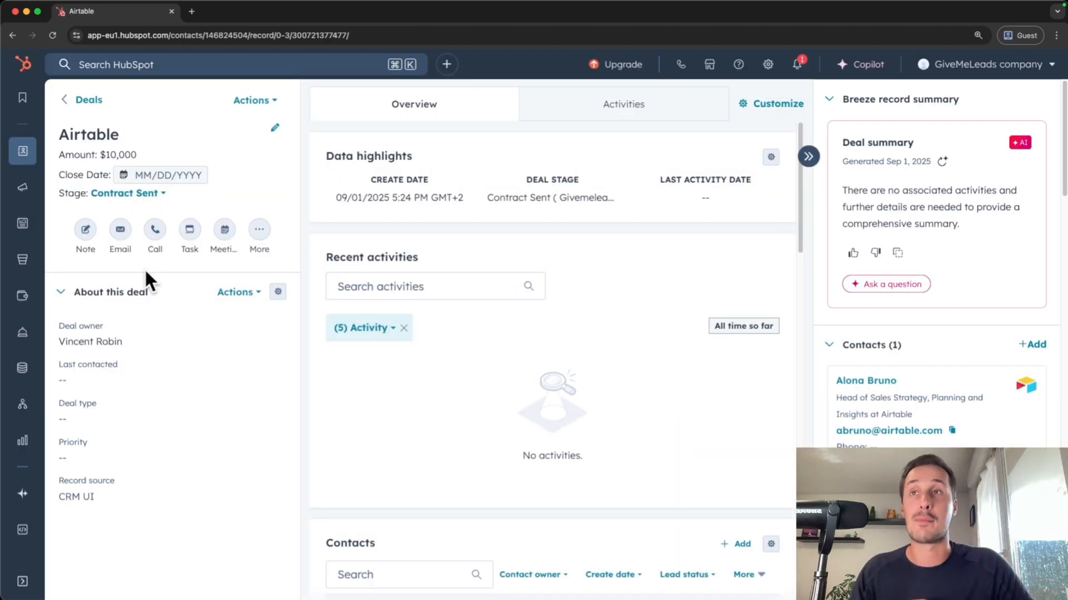
# Step: Start a new email from the Airtable deal and address it to the deal's associated contact
pyautogui.click(120, 234)
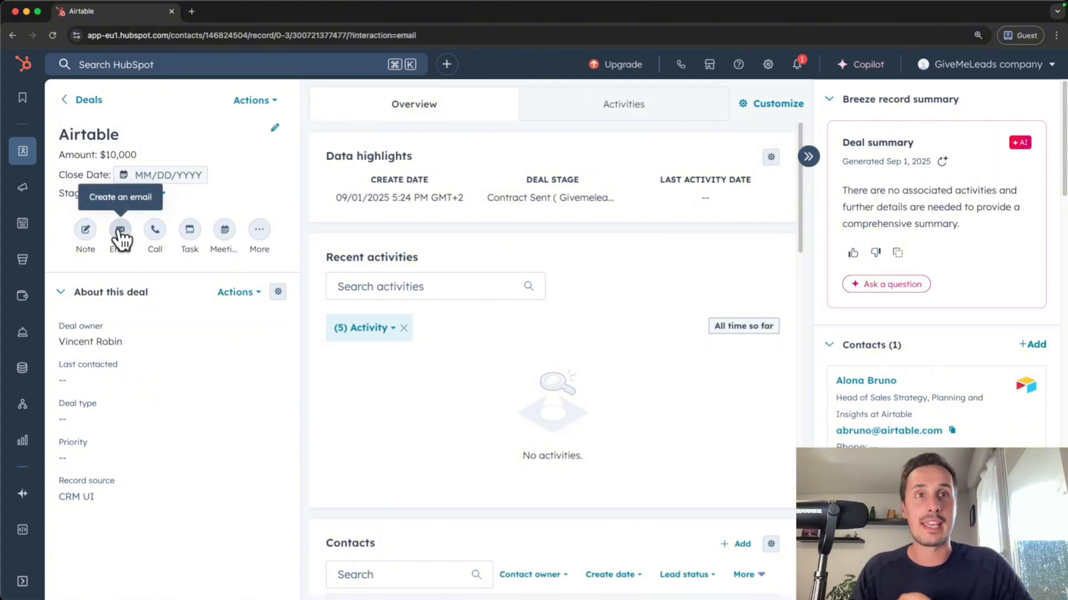
pyautogui.click(624, 389)
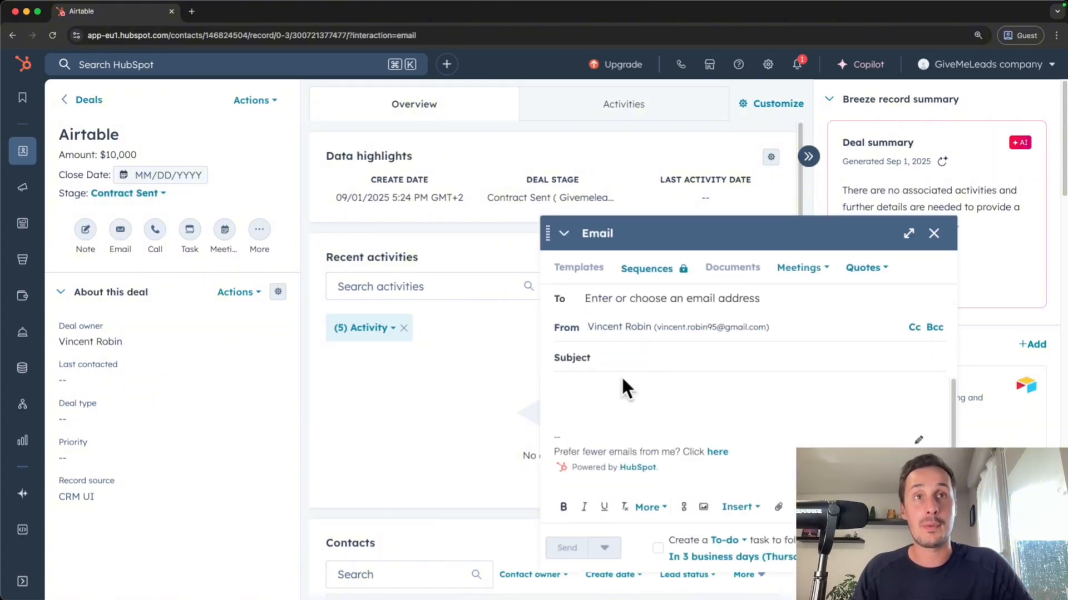
pyautogui.click(643, 303)
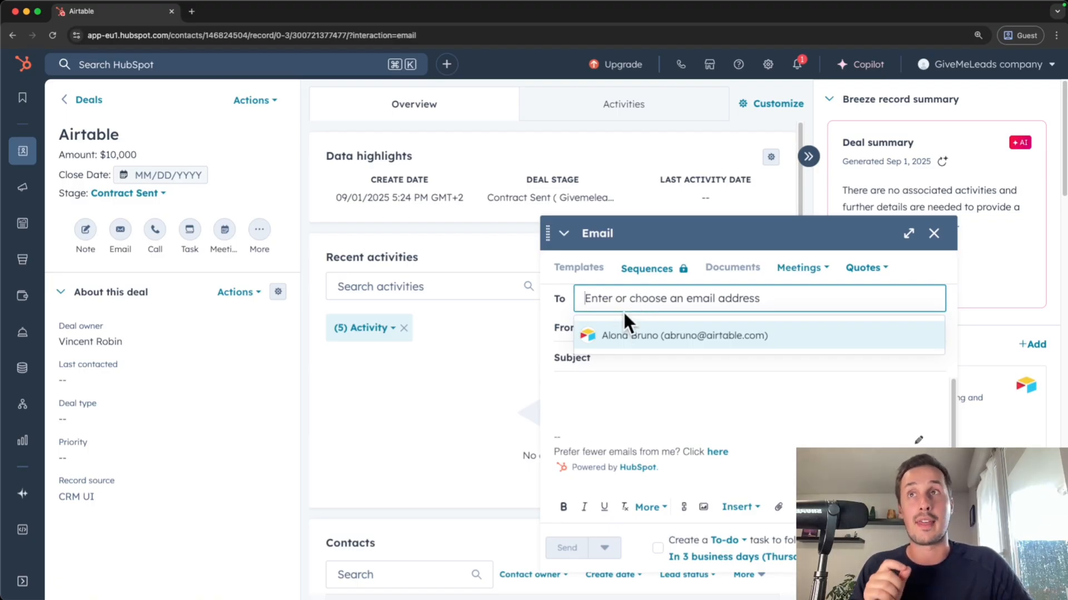
pyautogui.click(630, 335)
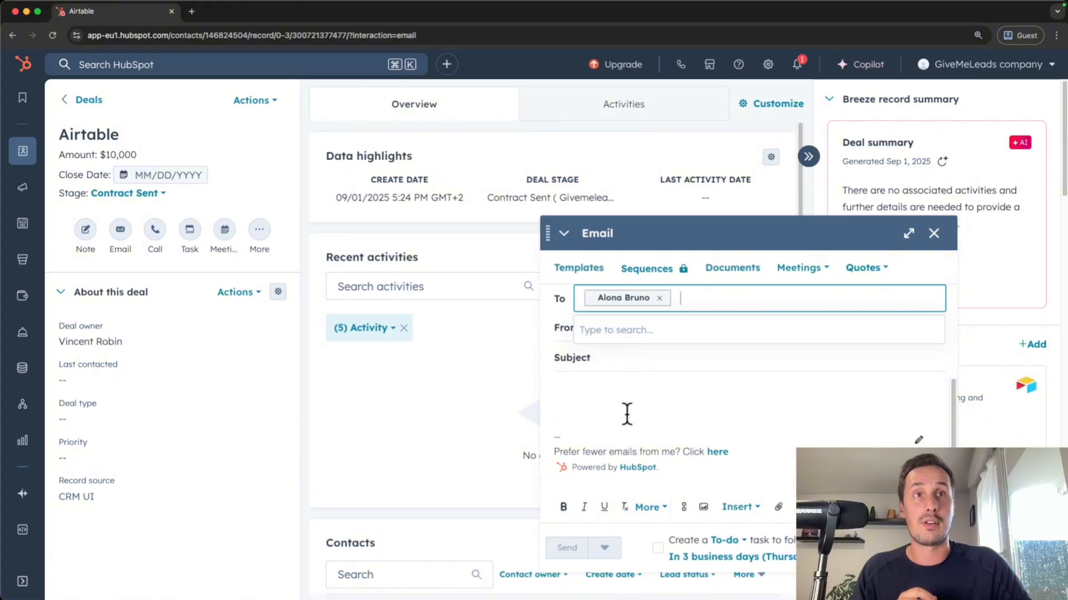
# Step: Greet the contact by first name, write "I was wondering if you've seen my previous email?" and set the subject to "follow-up"
pyautogui.click(629, 396)
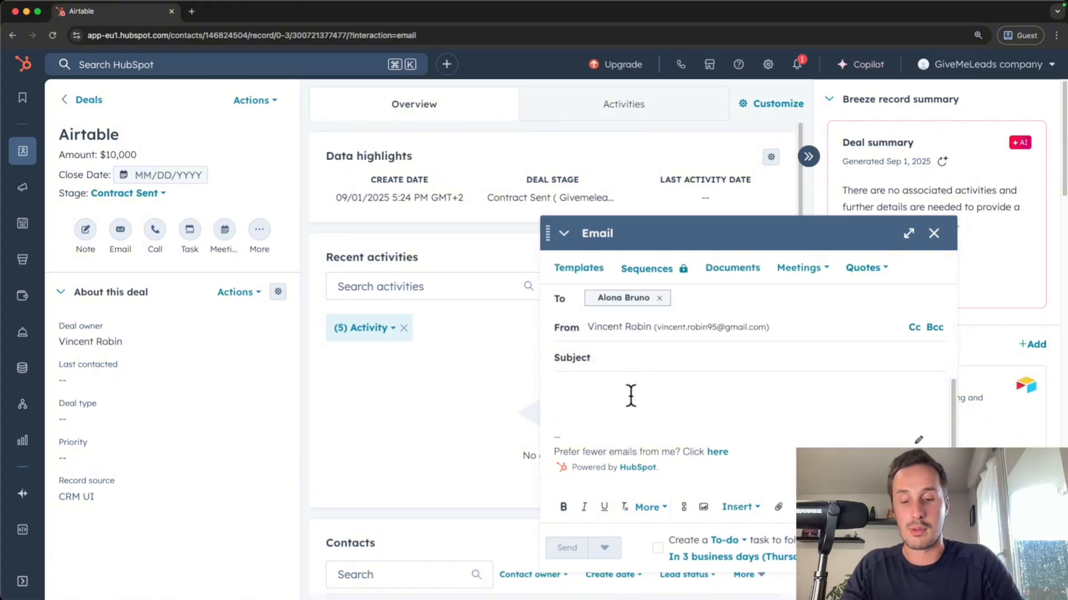
pyautogui.write('Hi Alona,')
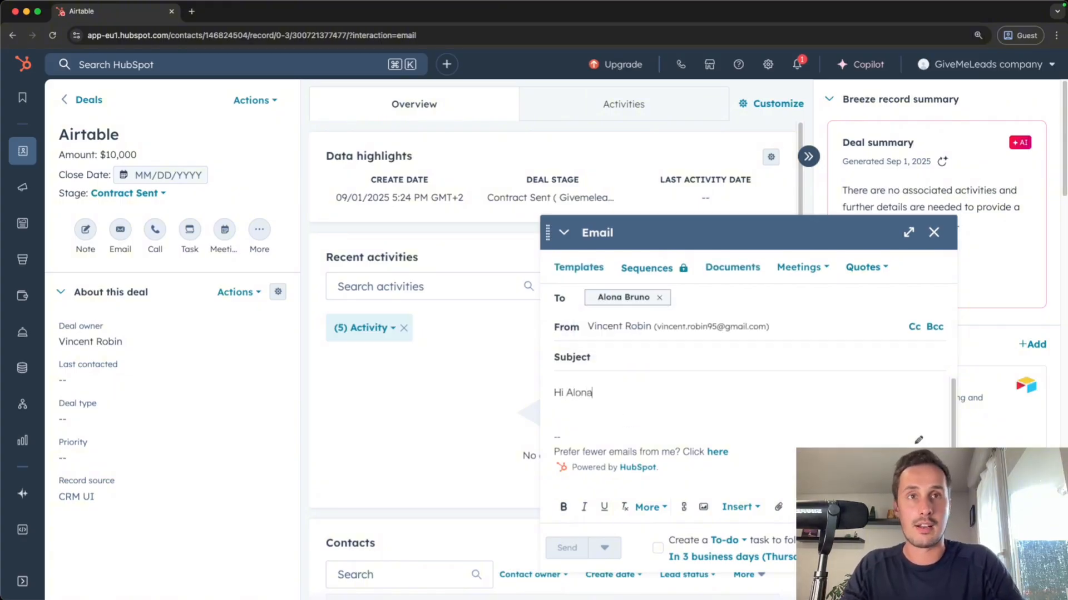
pyautogui.press('Return')
pyautogui.write('I was wondering if')
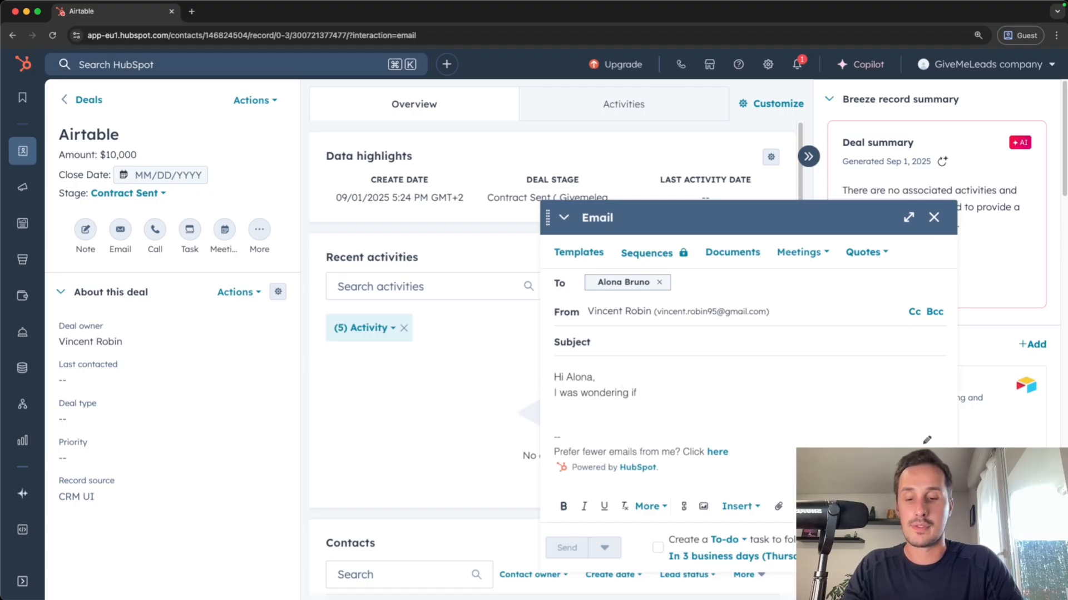
pyautogui.write(" you've seen ")
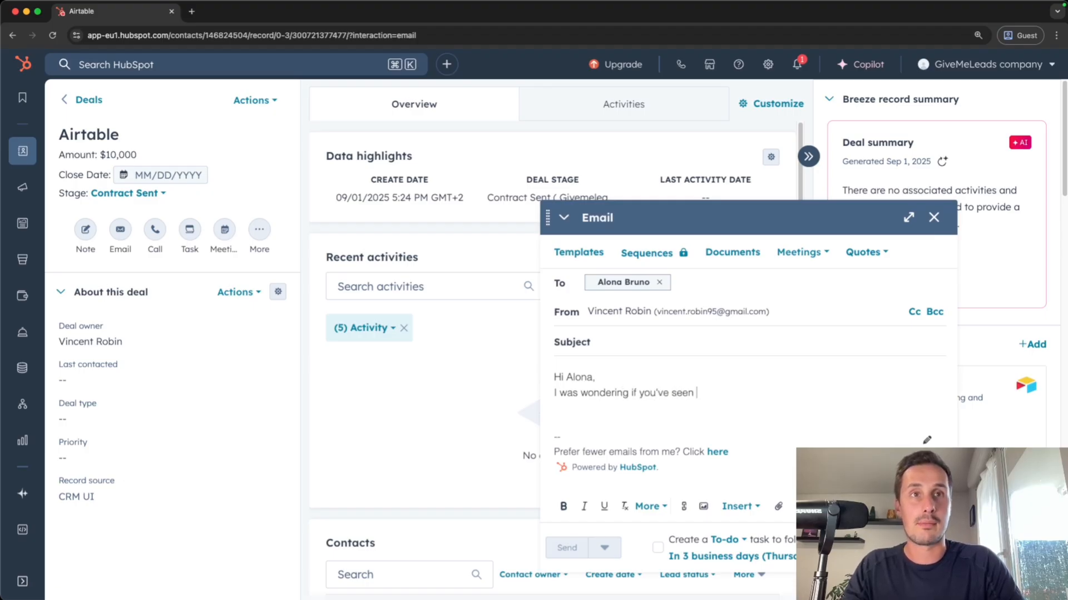
pyautogui.write('my previous em')
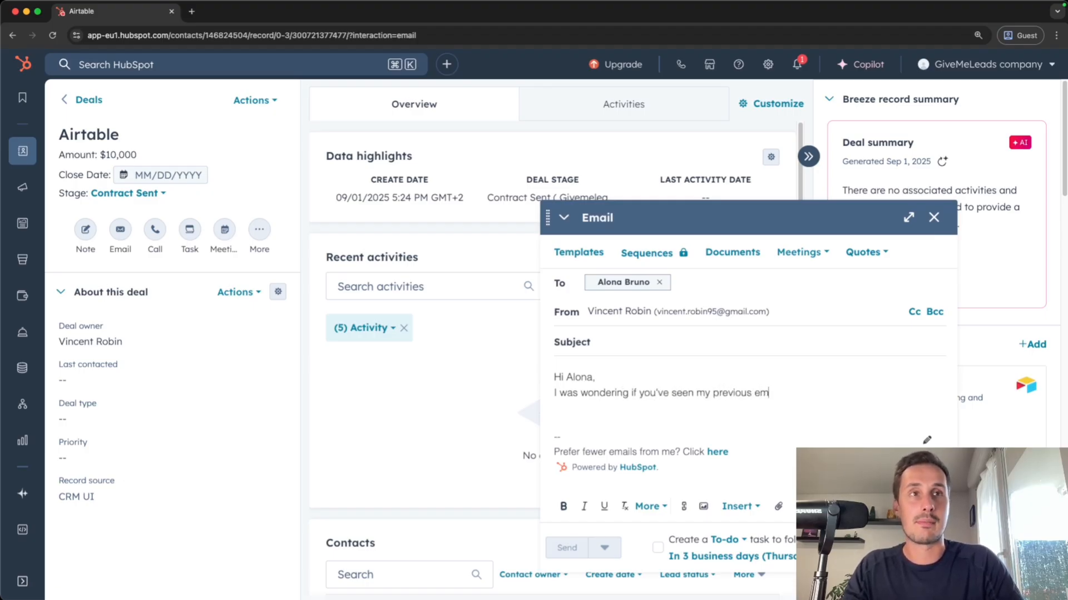
pyautogui.write('ail?')
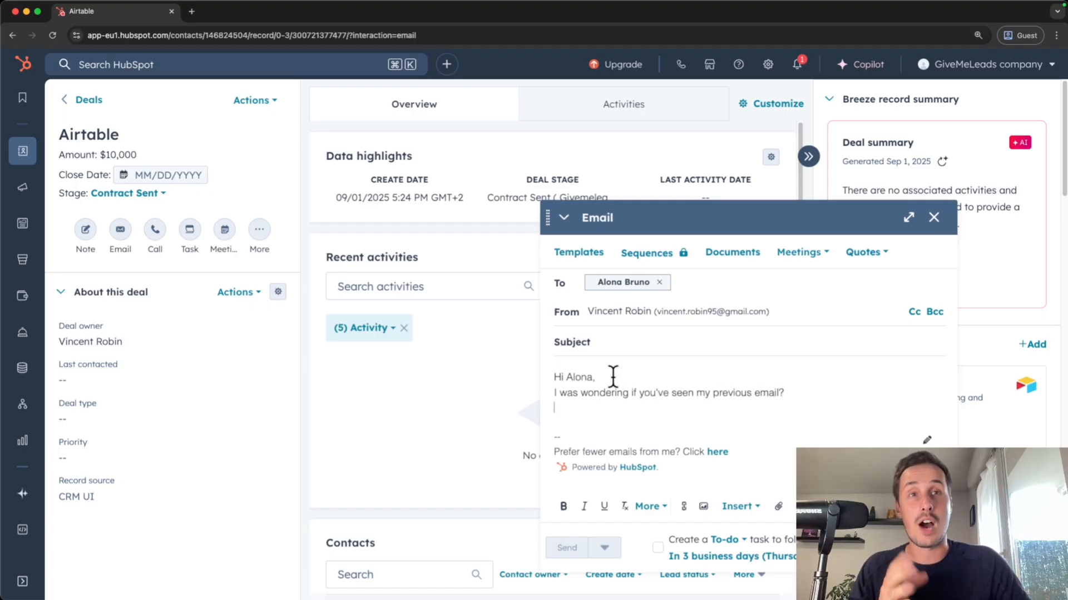
pyautogui.click(627, 340)
pyautogui.write('follow-up')
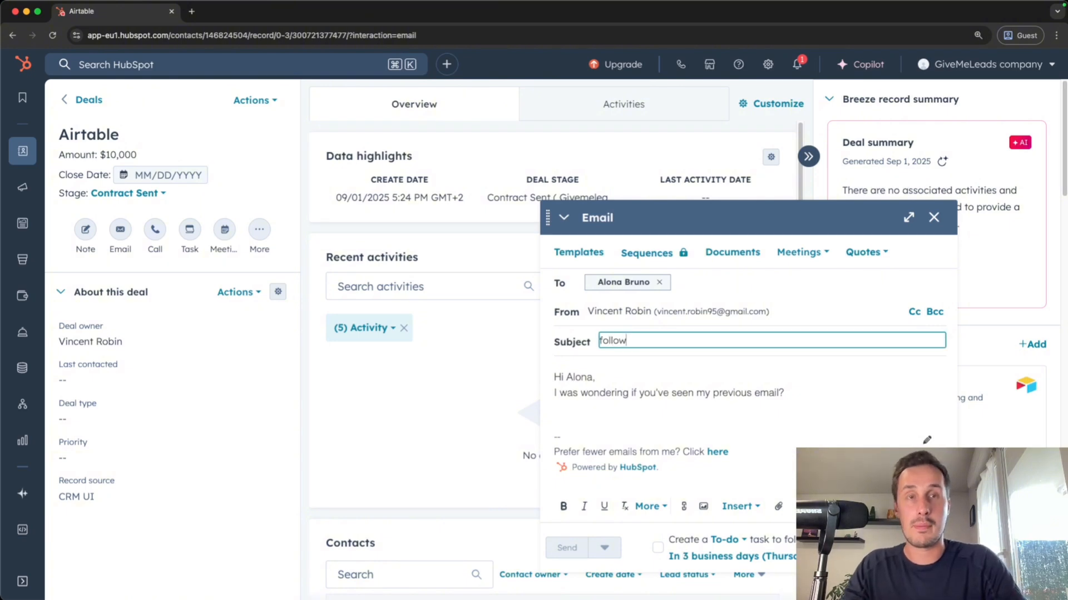
pyautogui.click(637, 389)
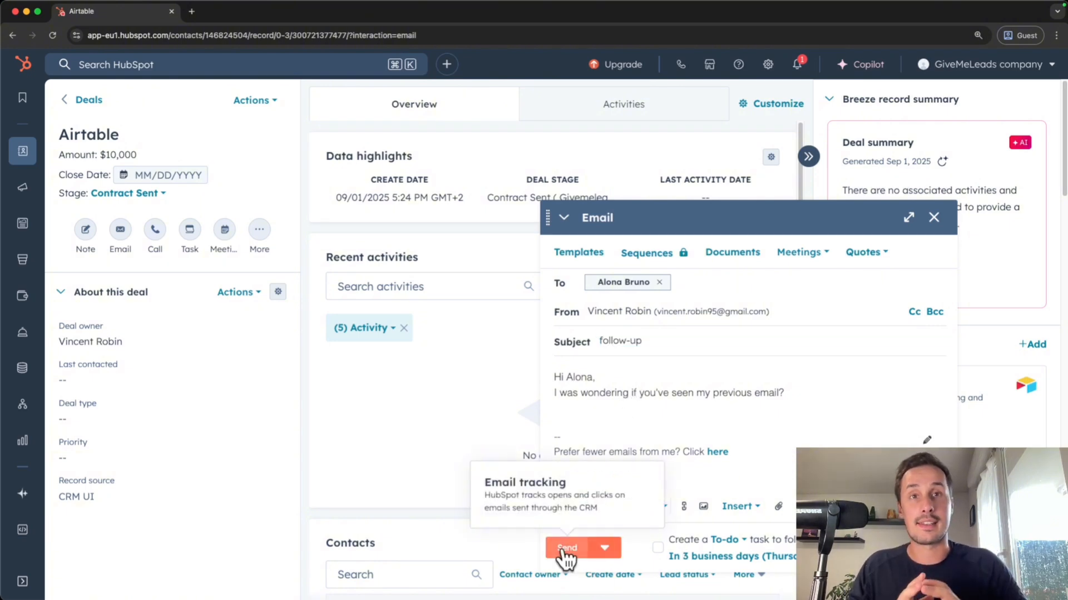
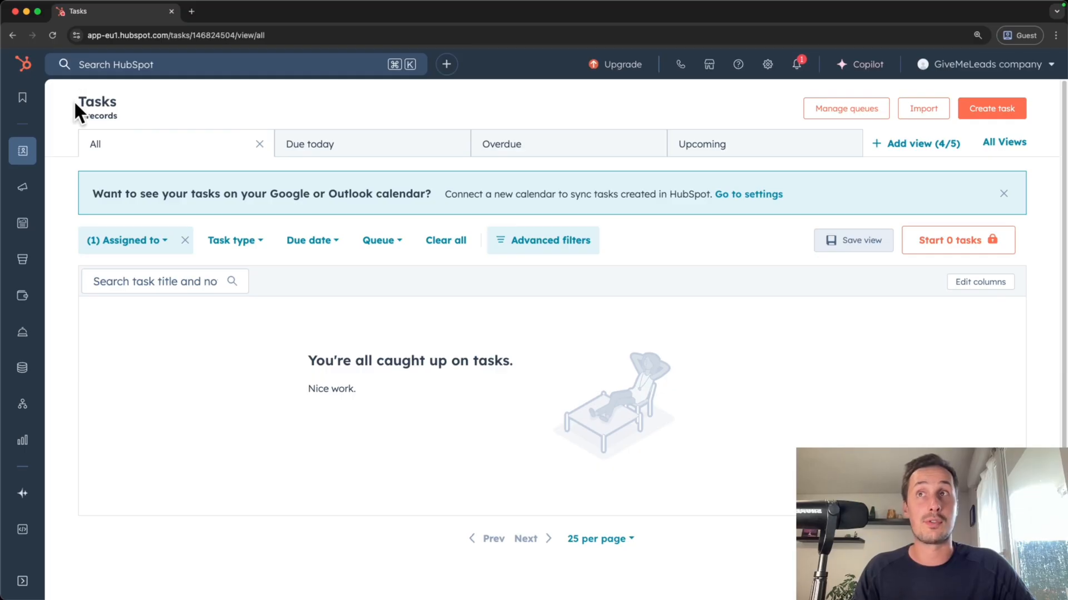
pyautogui.moveTo(76, 102); pyautogui.dragTo(116, 102)
pyautogui.click(170, 106)
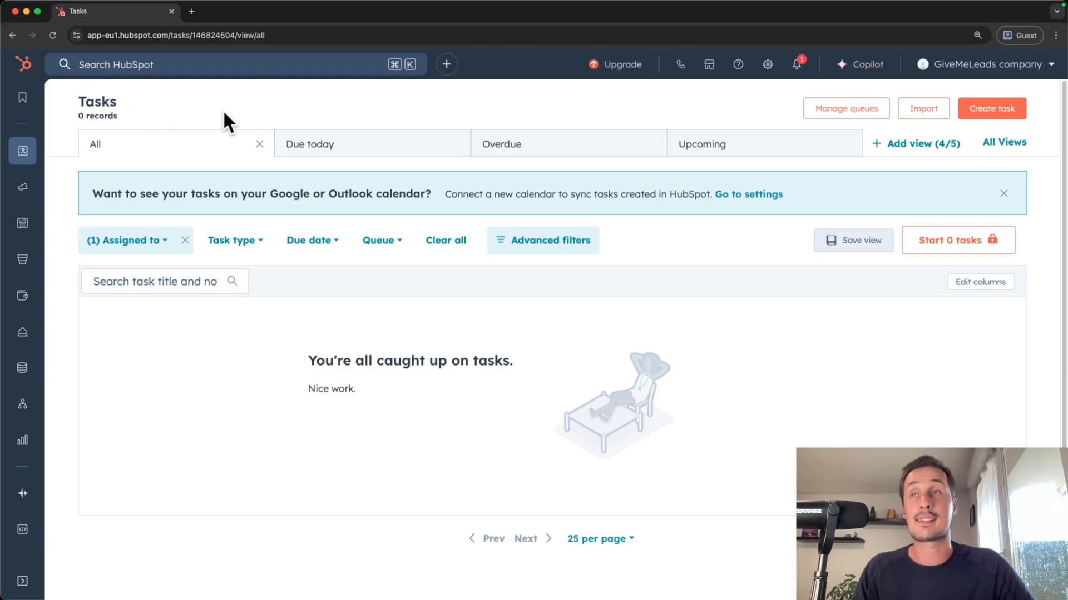
pyautogui.moveTo(21, 162)
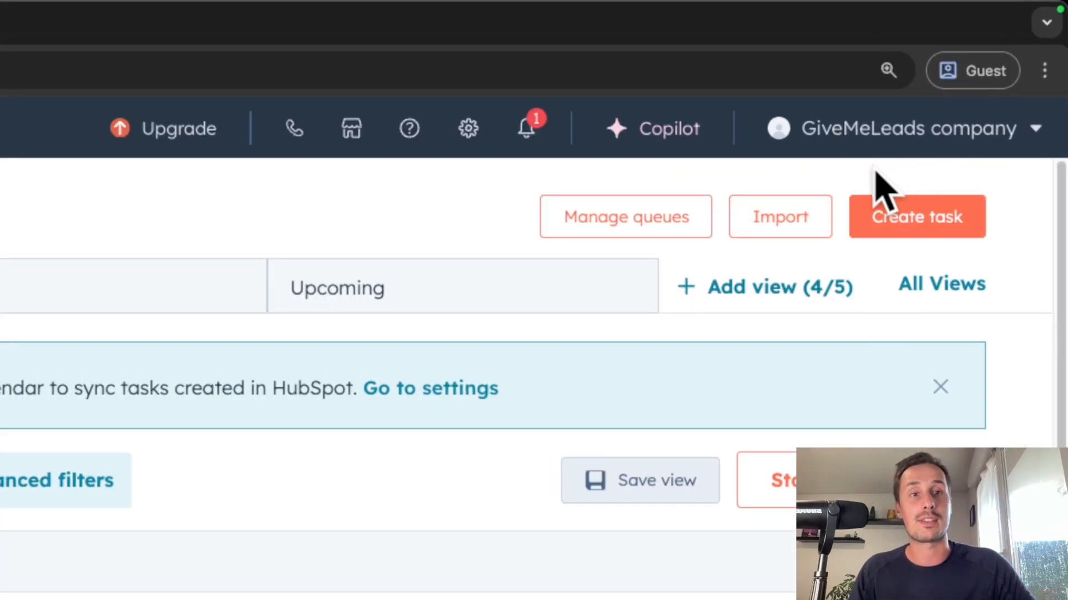
# Step: Start a new task titled "Follow-up Airtable" with task type Email and High priority
pyautogui.click(900, 222)
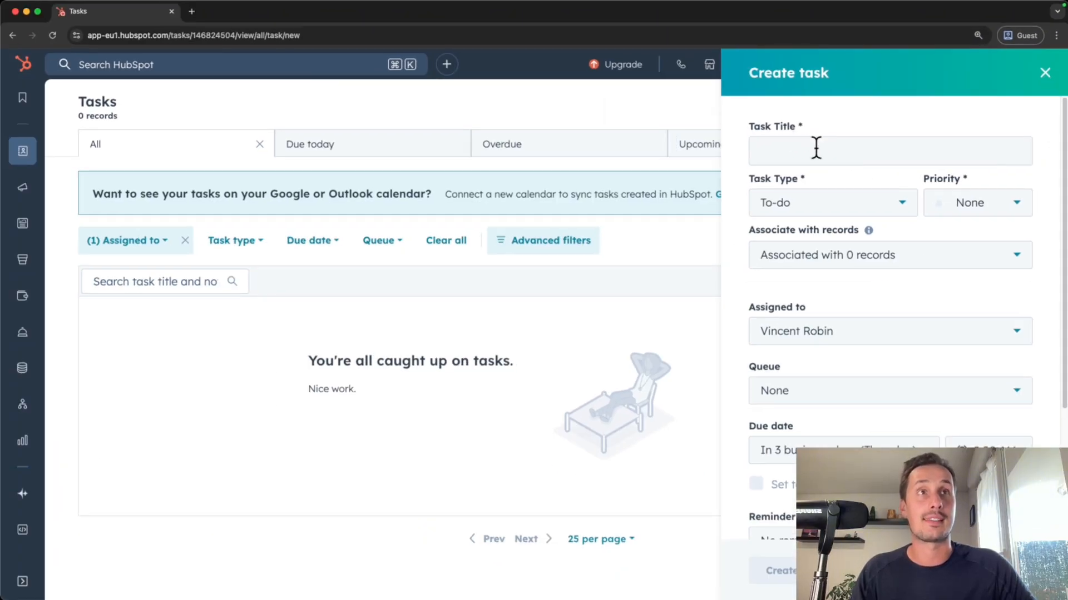
pyautogui.click(815, 148)
pyautogui.write('Foll')
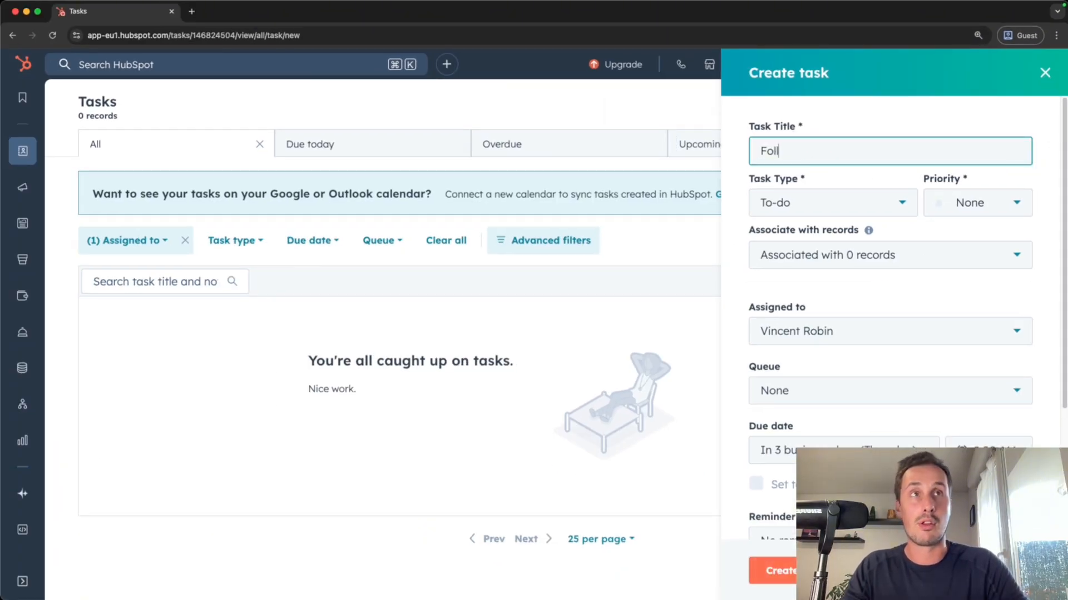
pyautogui.write('ow-up Airtrable')
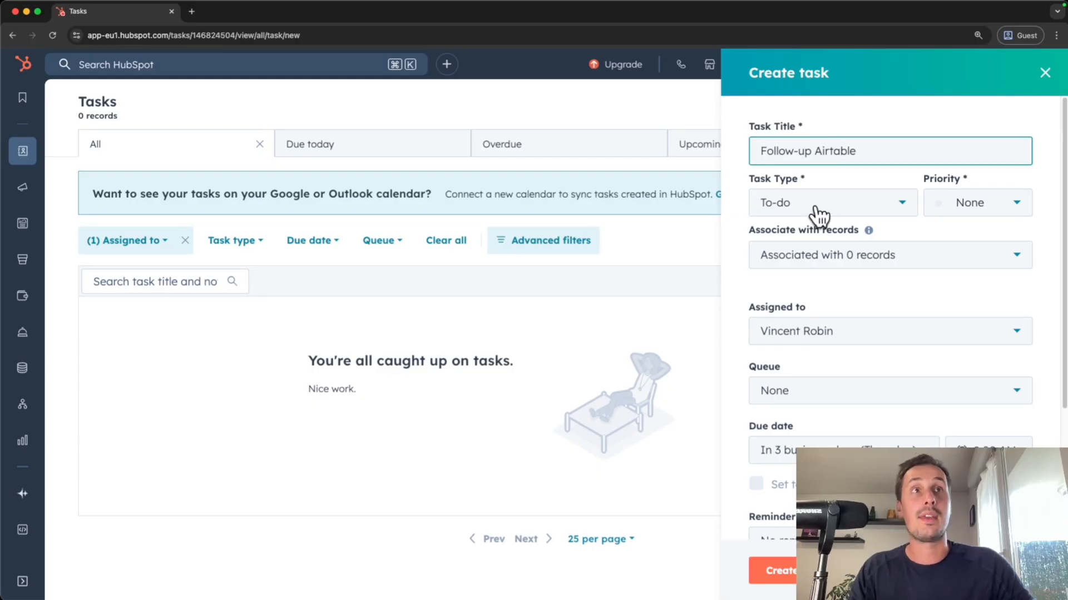
pyautogui.click(859, 217)
pyautogui.click(822, 267)
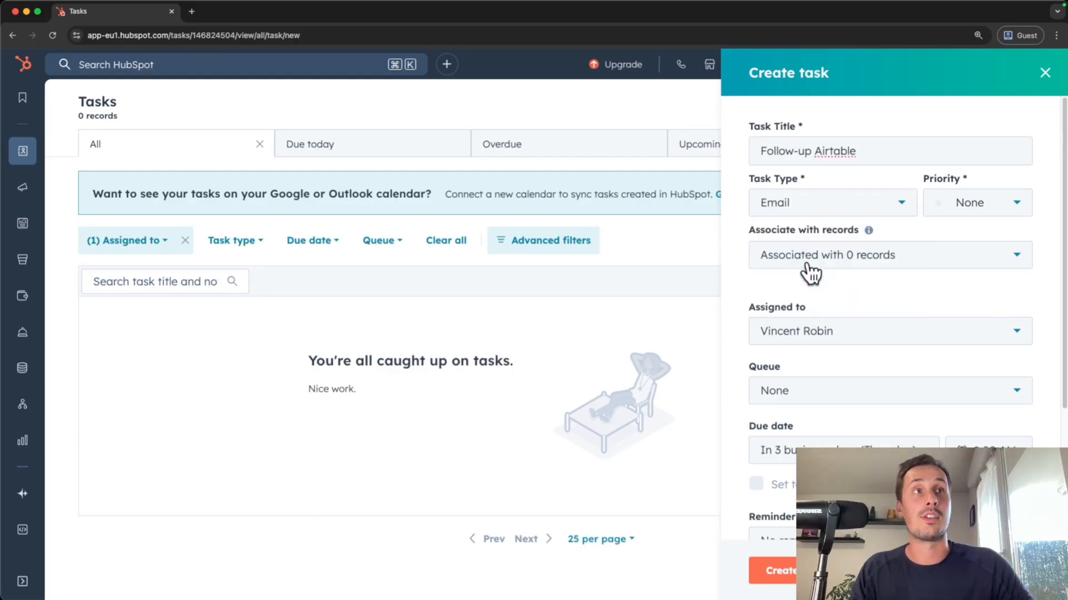
pyautogui.click(1014, 208)
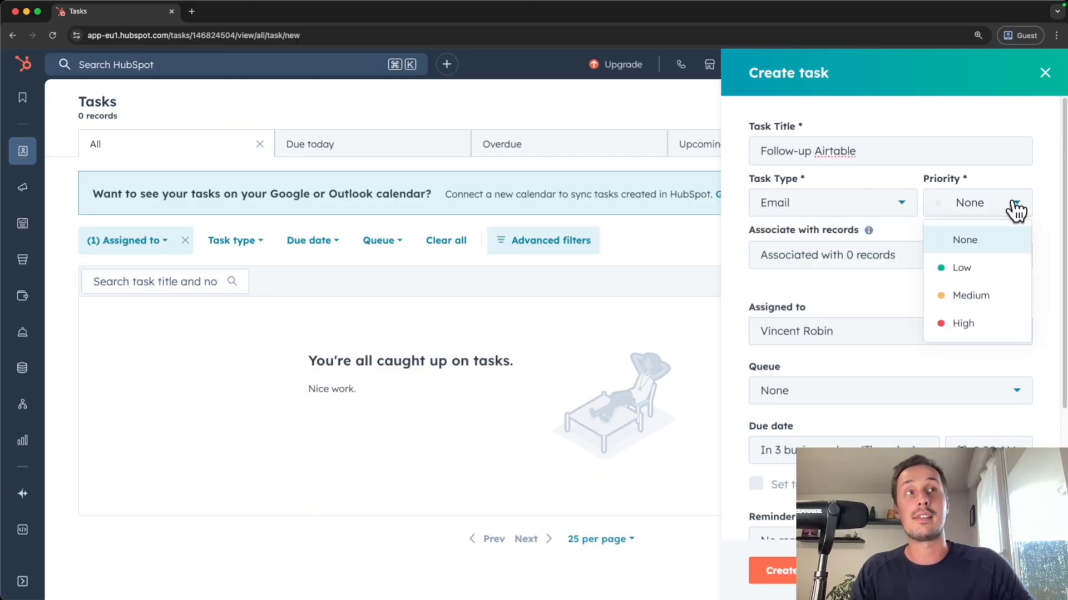
pyautogui.click(974, 323)
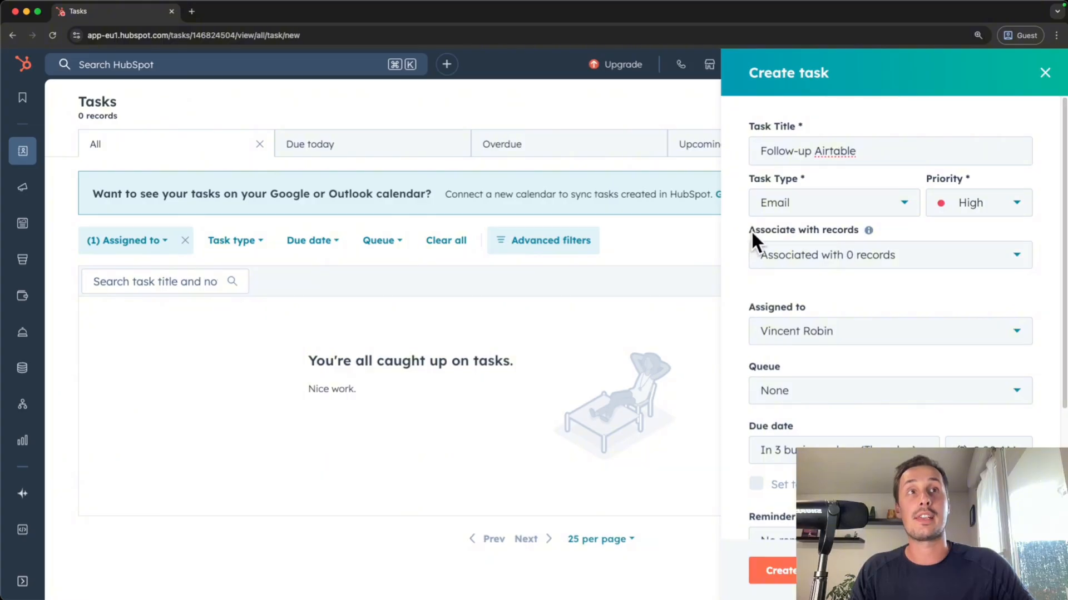
# Step: Search for "airtable" and associate the task with the matching contact, the Airtable company and the Airtable deal
pyautogui.click(1013, 262)
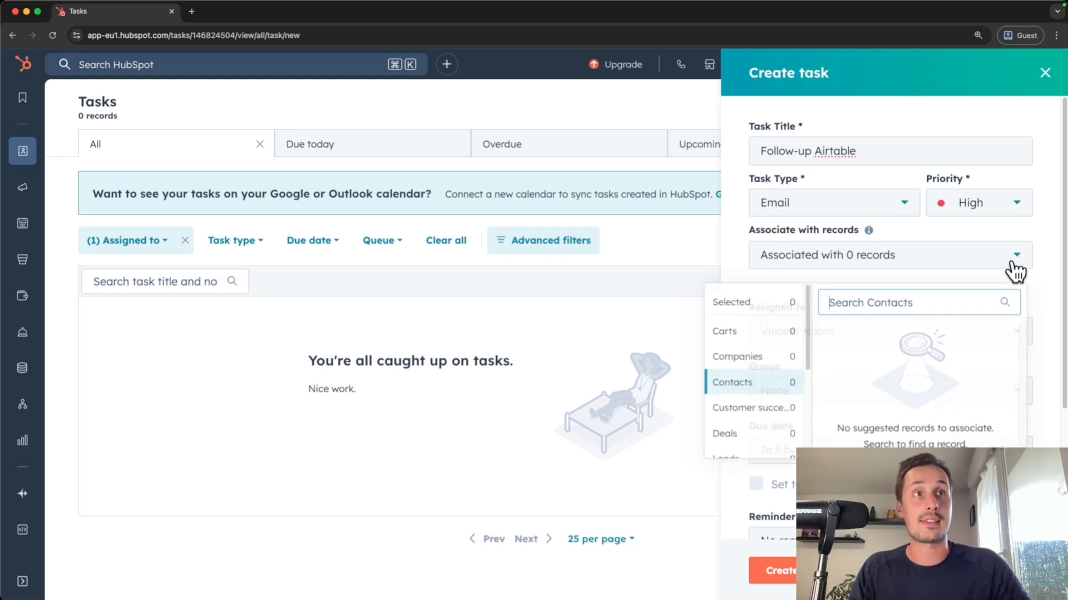
pyautogui.write('airtable')
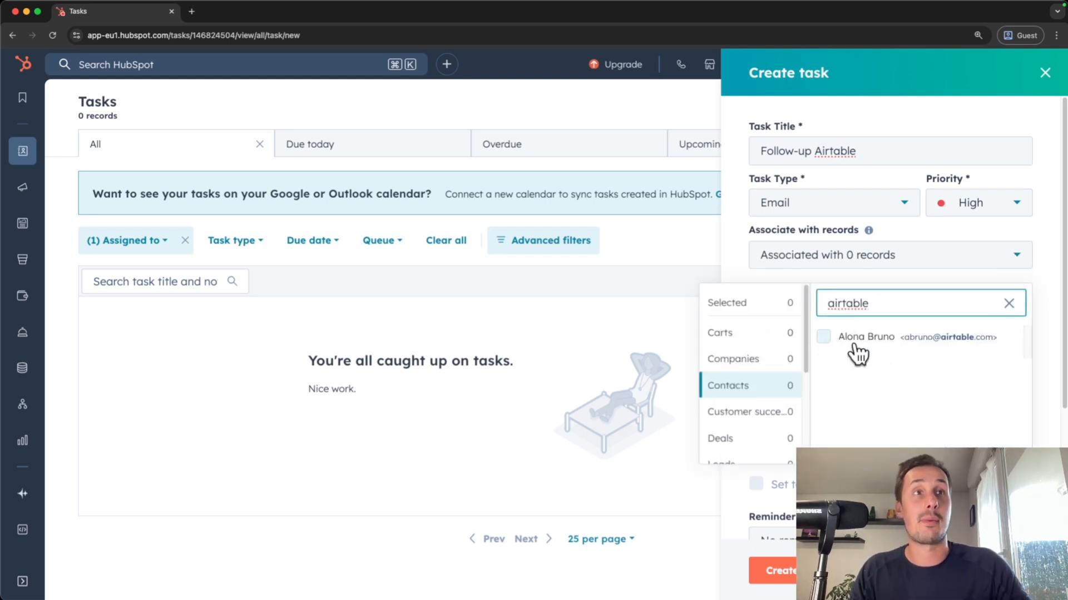
pyautogui.click(824, 337)
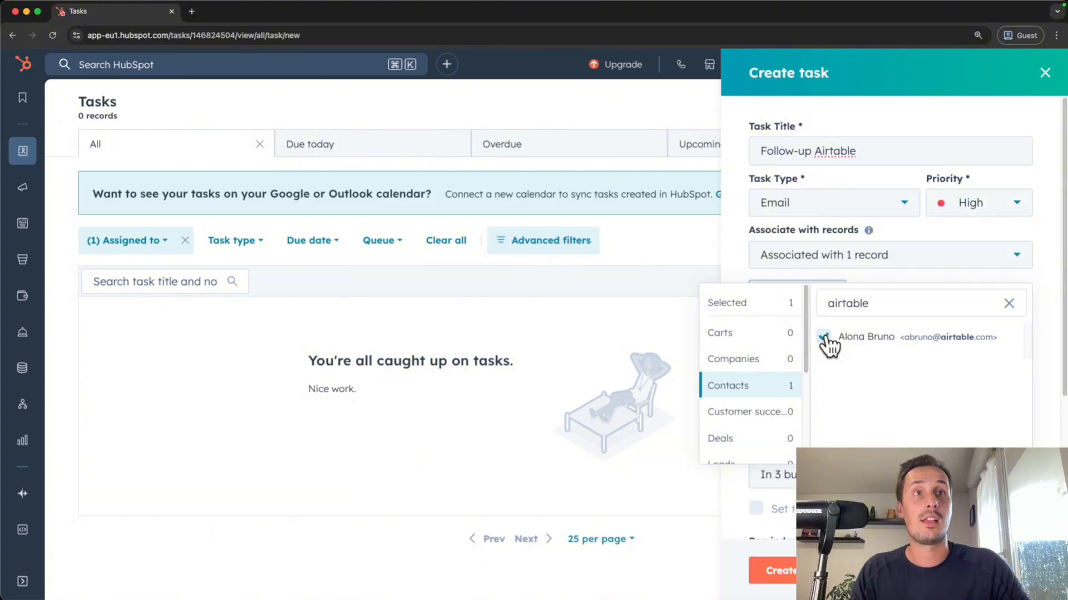
pyautogui.click(735, 360)
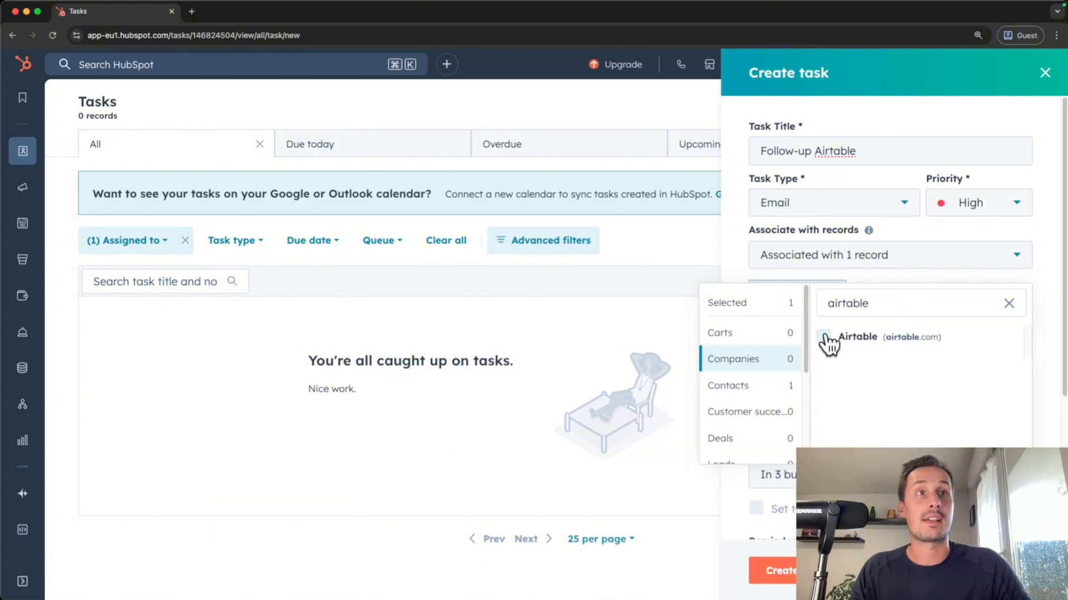
pyautogui.click(824, 337)
pyautogui.click(746, 440)
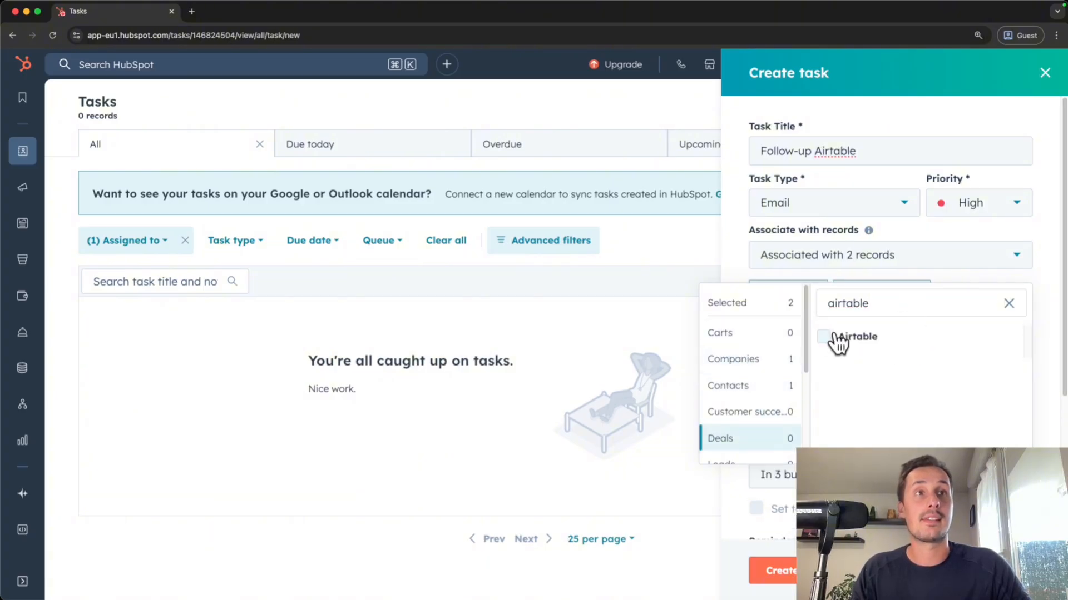
pyautogui.click(828, 337)
pyautogui.click(856, 266)
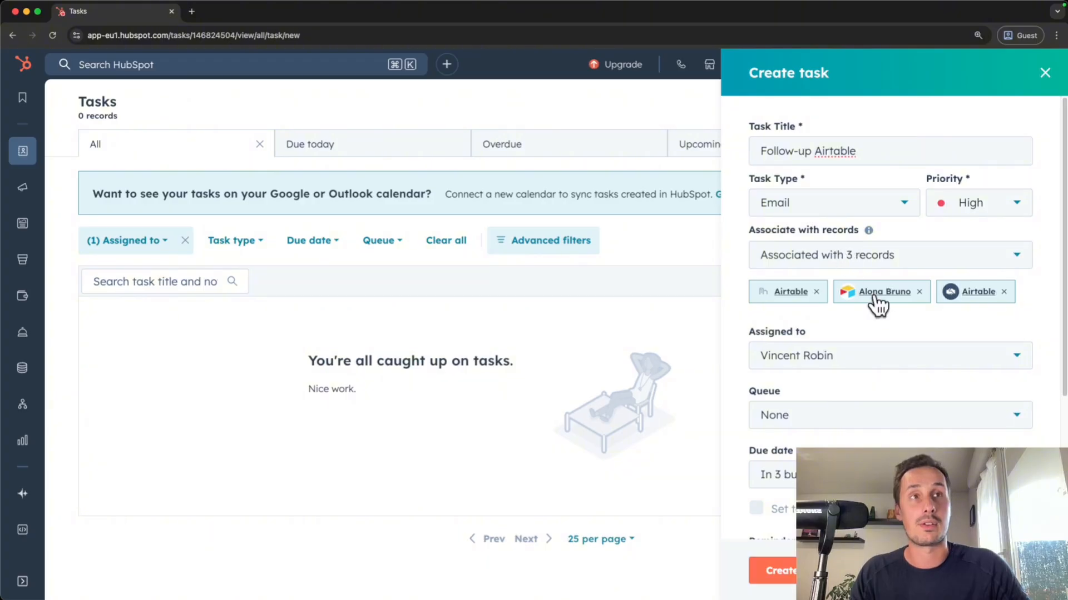
# Step: Set the task's due date to "In 1 week (Sep 8)", keeping the current assignee
pyautogui.scroll(-2, 848, 315)
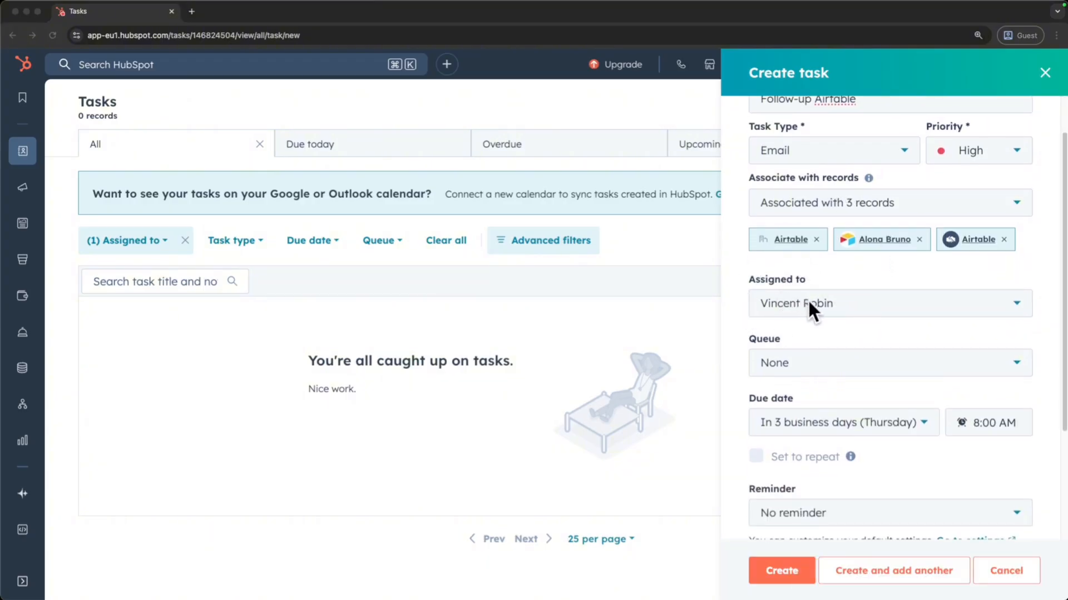
pyautogui.click(844, 313)
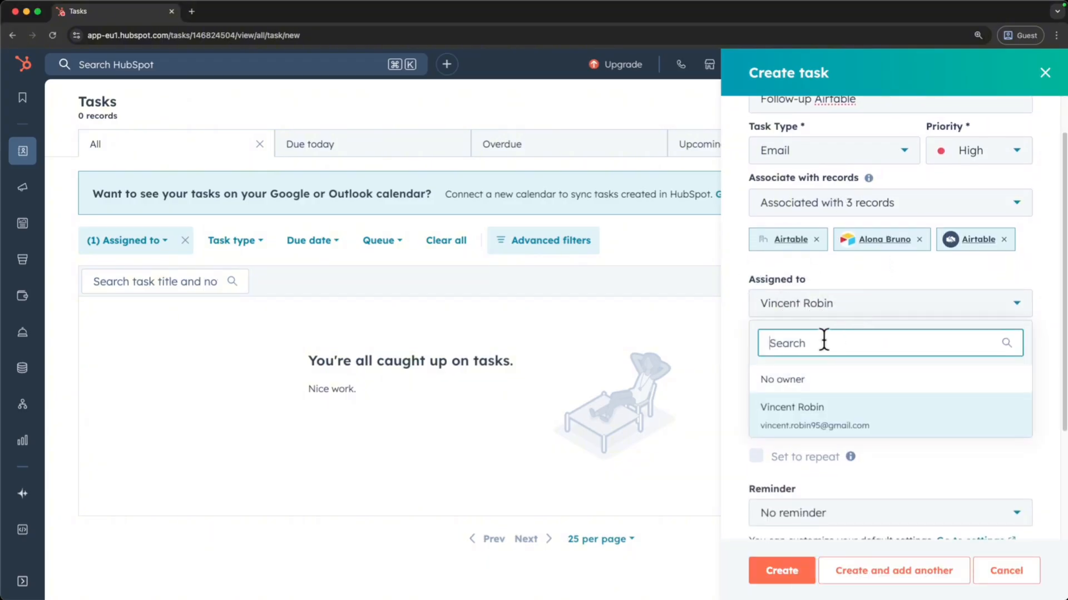
pyautogui.click(858, 267)
pyautogui.scroll(-2, 853, 310)
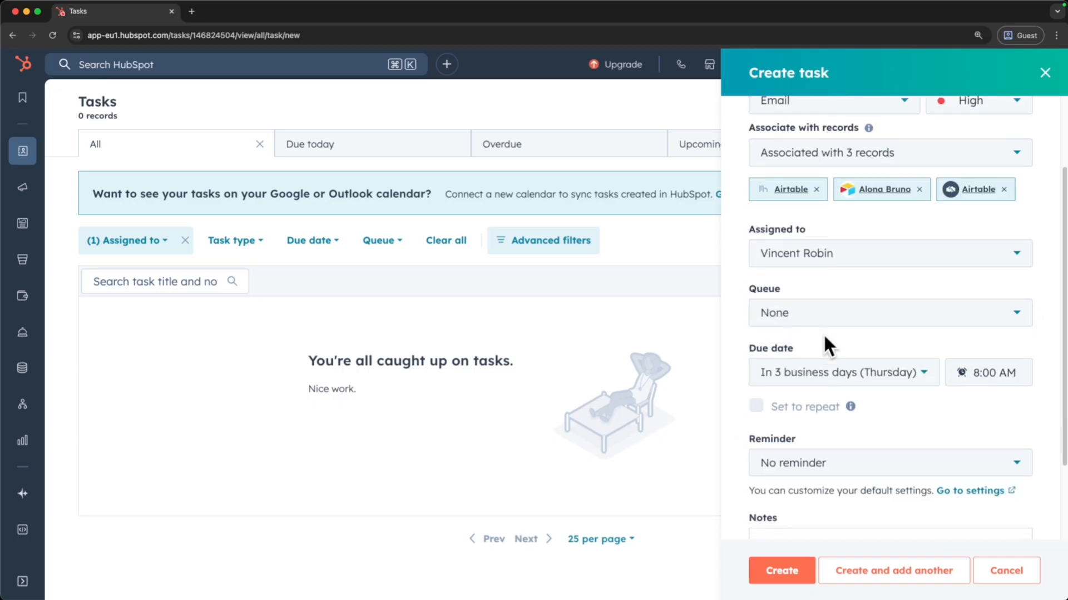
pyautogui.scroll(-4, 829, 344)
pyautogui.click(850, 269)
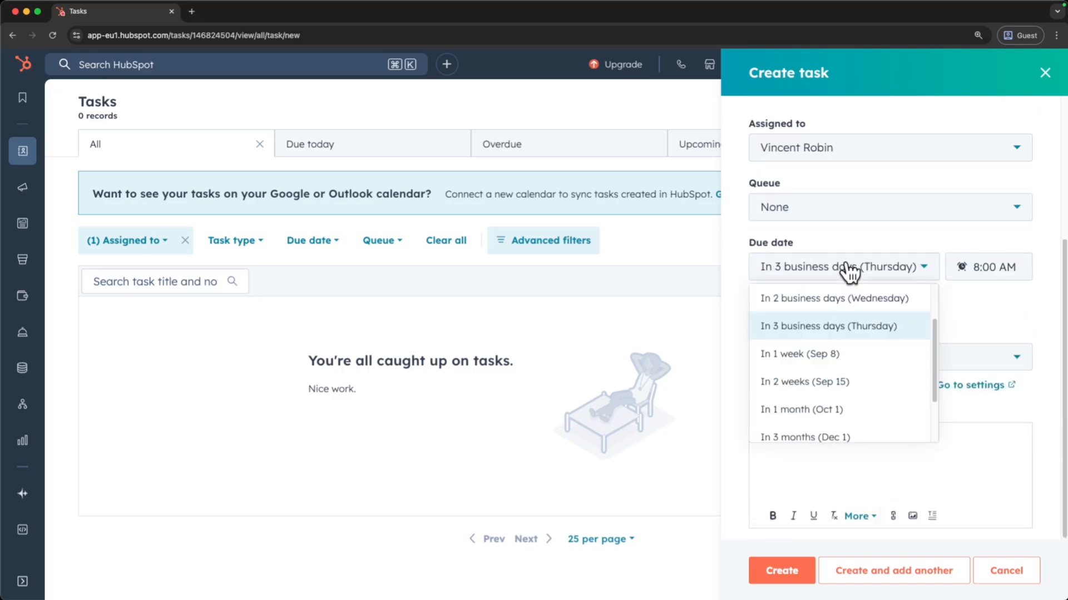
pyautogui.click(815, 355)
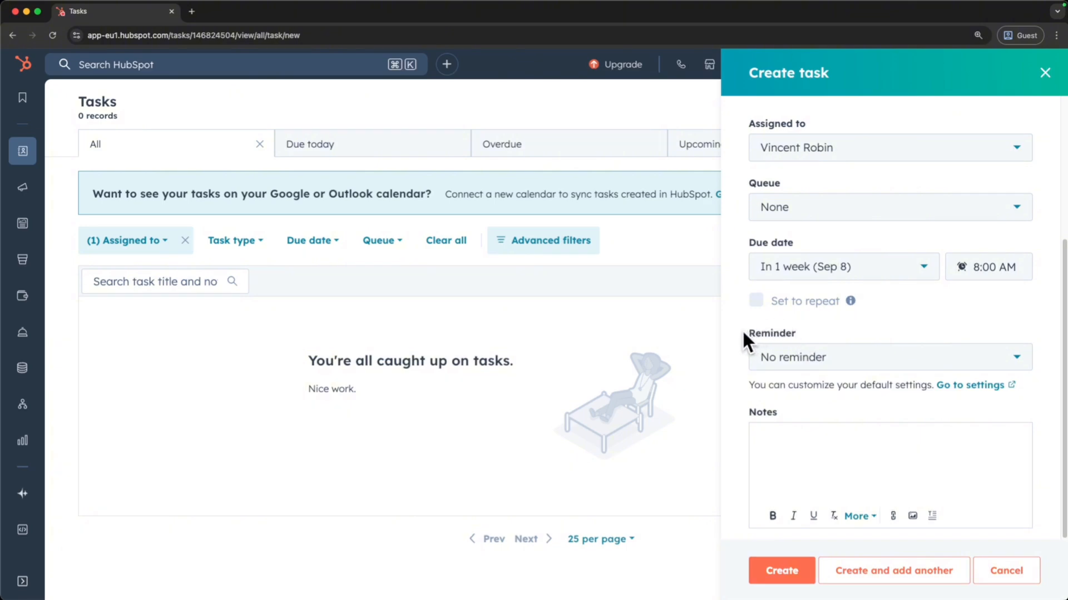
# Step: Set the task's reminder to 1 hour before and create the task
pyautogui.click(833, 366)
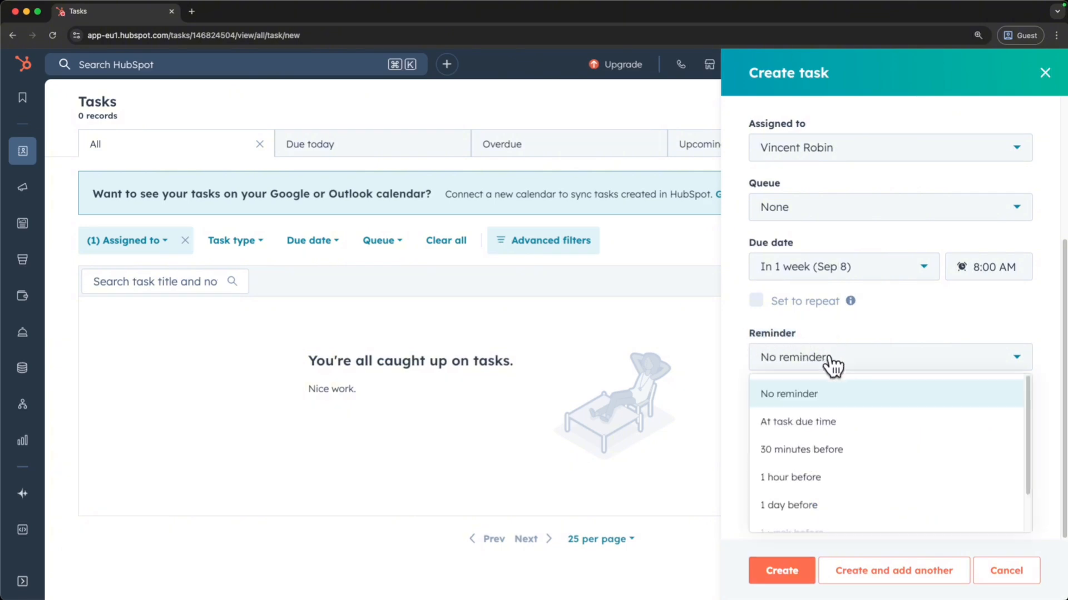
pyautogui.click(806, 479)
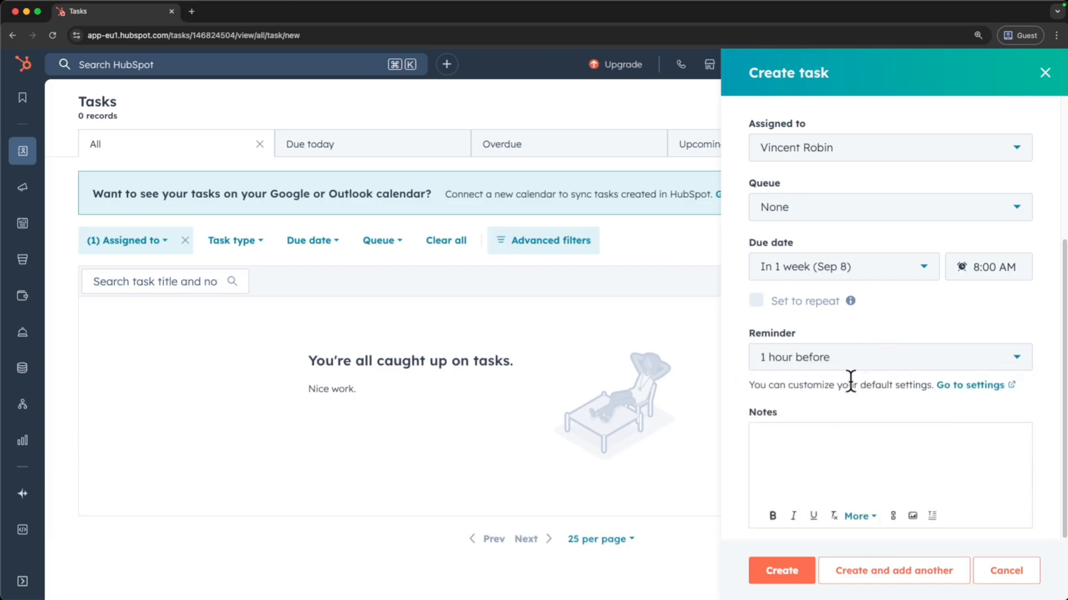
pyautogui.click(773, 571)
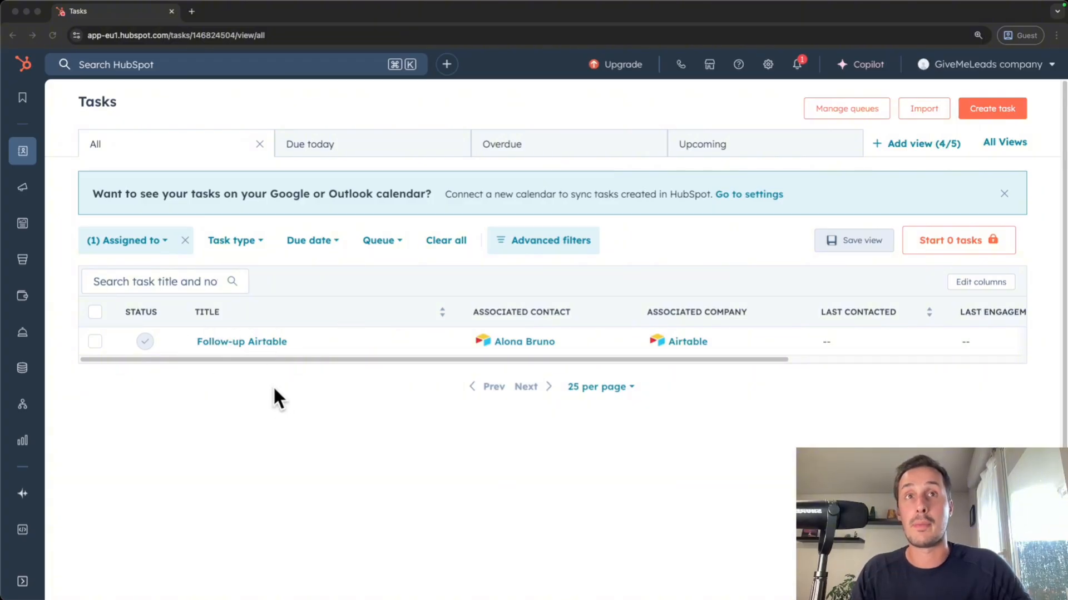
# Step: Open the Airtable deal's activities and expand the upcoming "Follow-up Airtable" task to view its details
pyautogui.moveTo(25, 158)
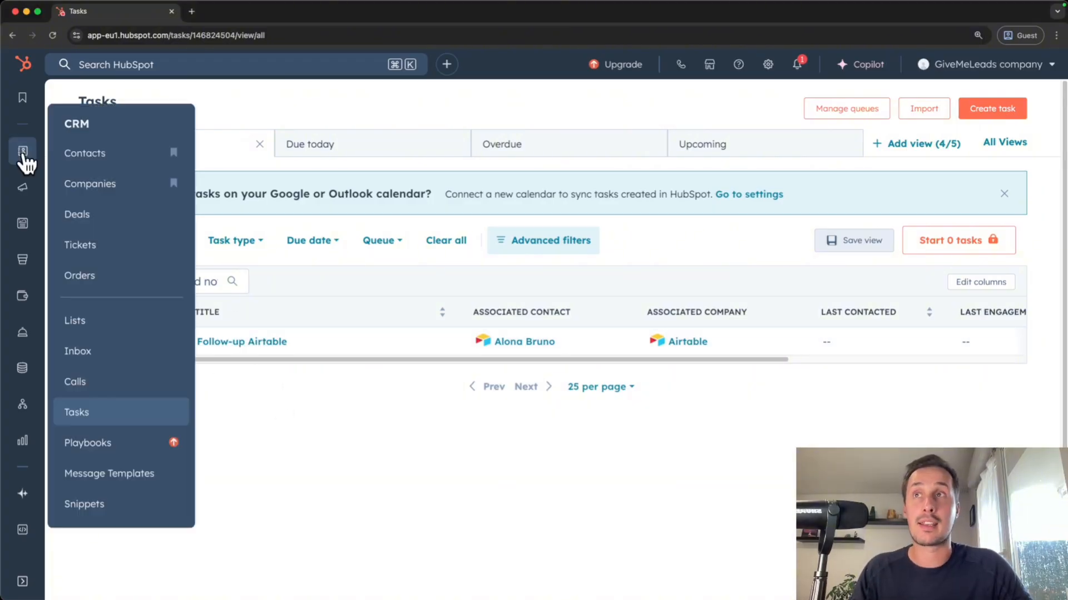
pyautogui.click(110, 214)
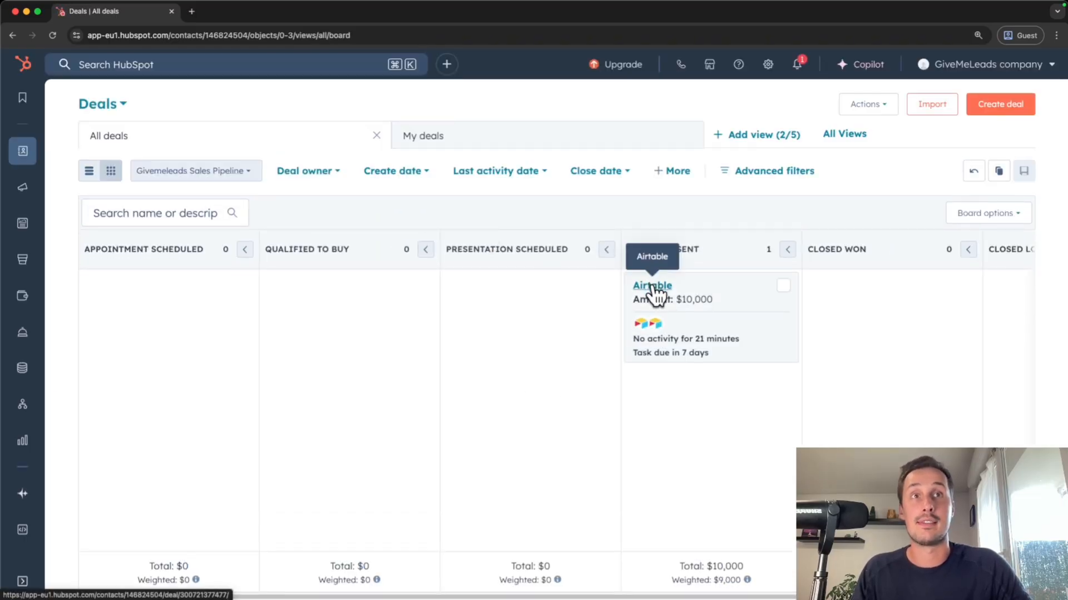
pyautogui.click(653, 286)
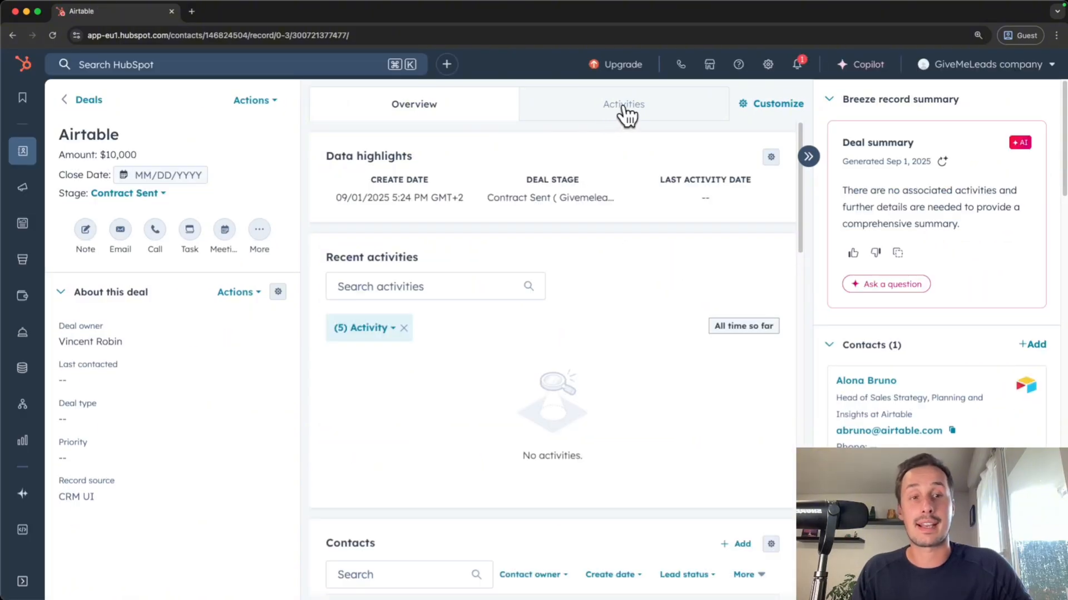
pyautogui.click(623, 109)
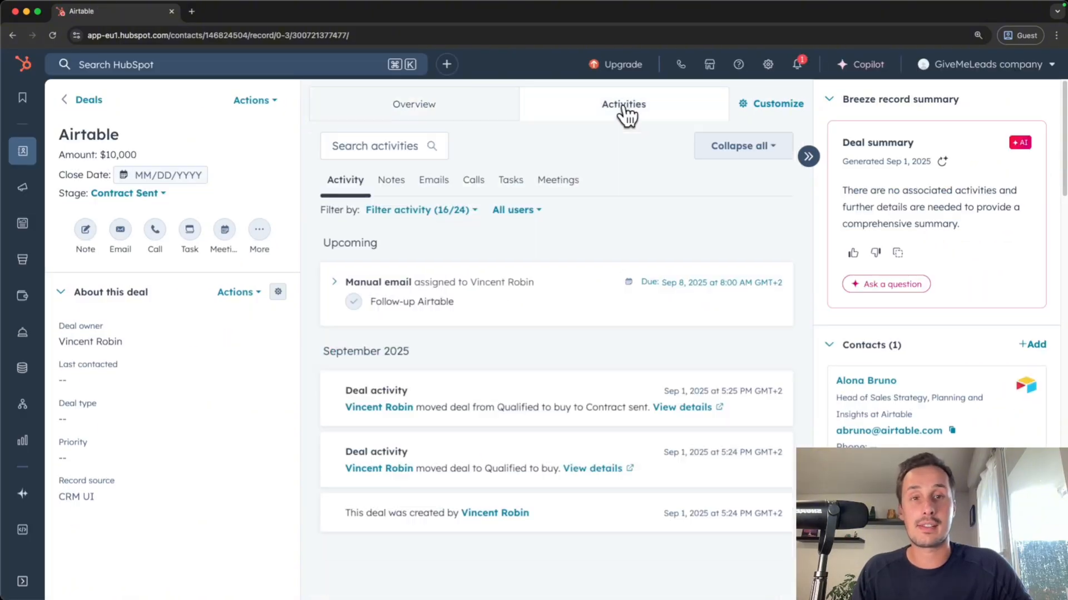
pyautogui.click(335, 285)
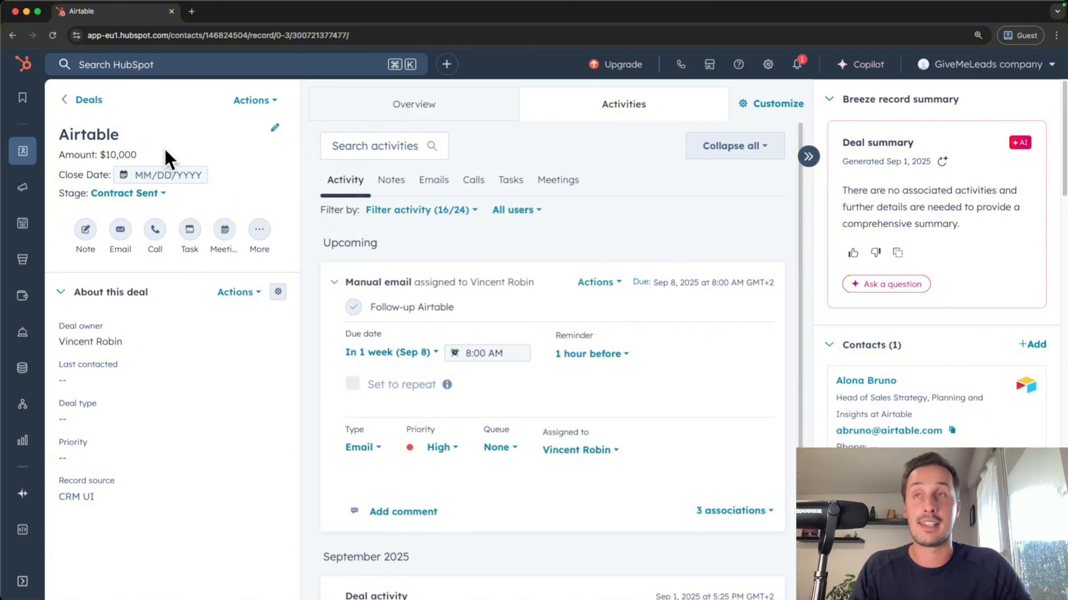
# Step: Return to the CRM task list and review the views for all tasks and tasks due today
pyautogui.moveTo(23, 161)
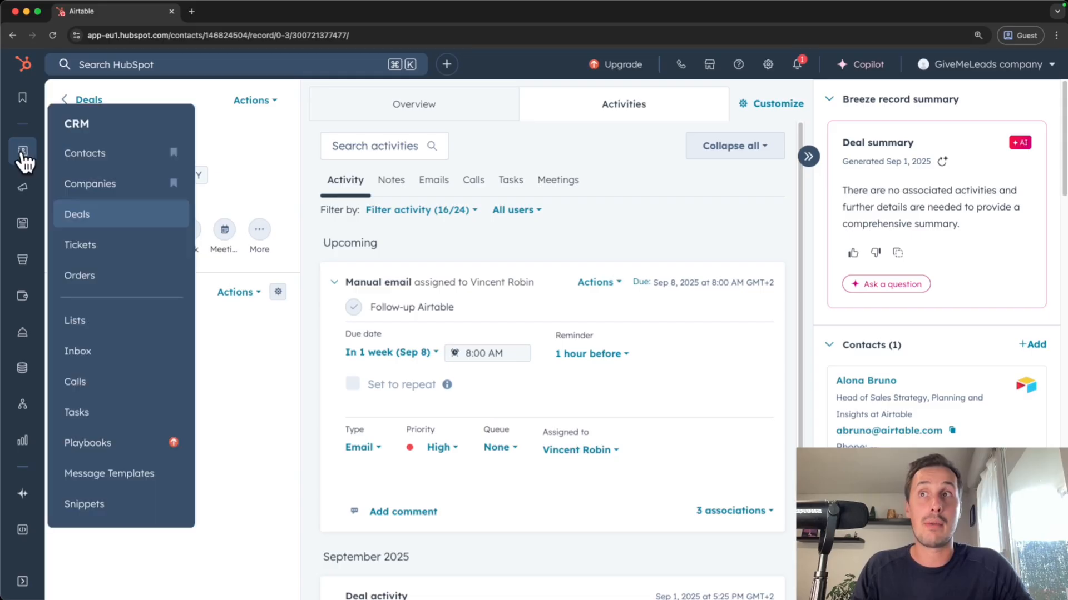
pyautogui.click(103, 414)
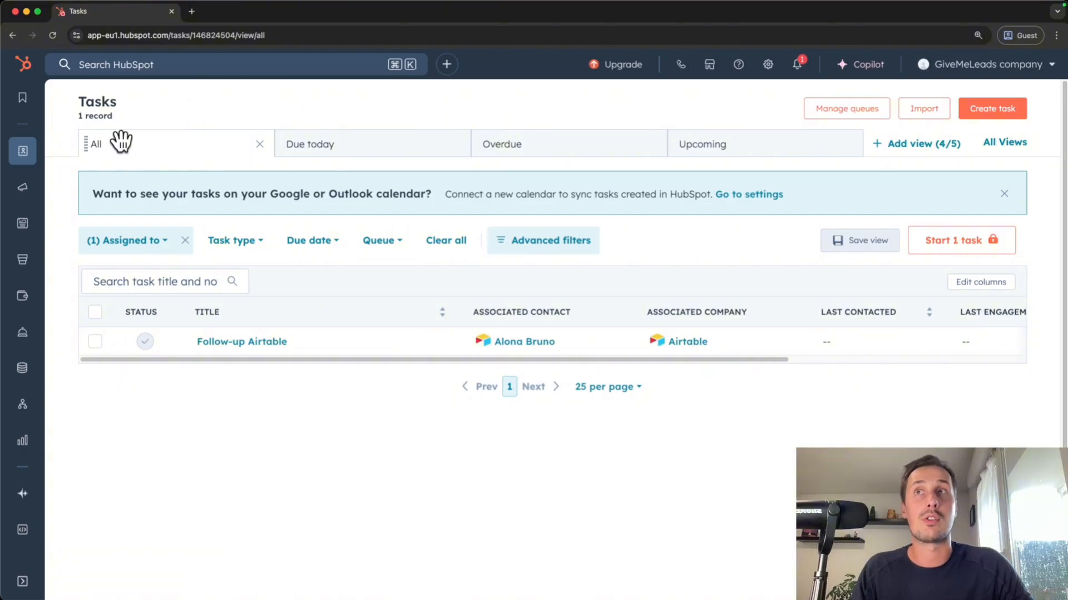
pyautogui.click(371, 146)
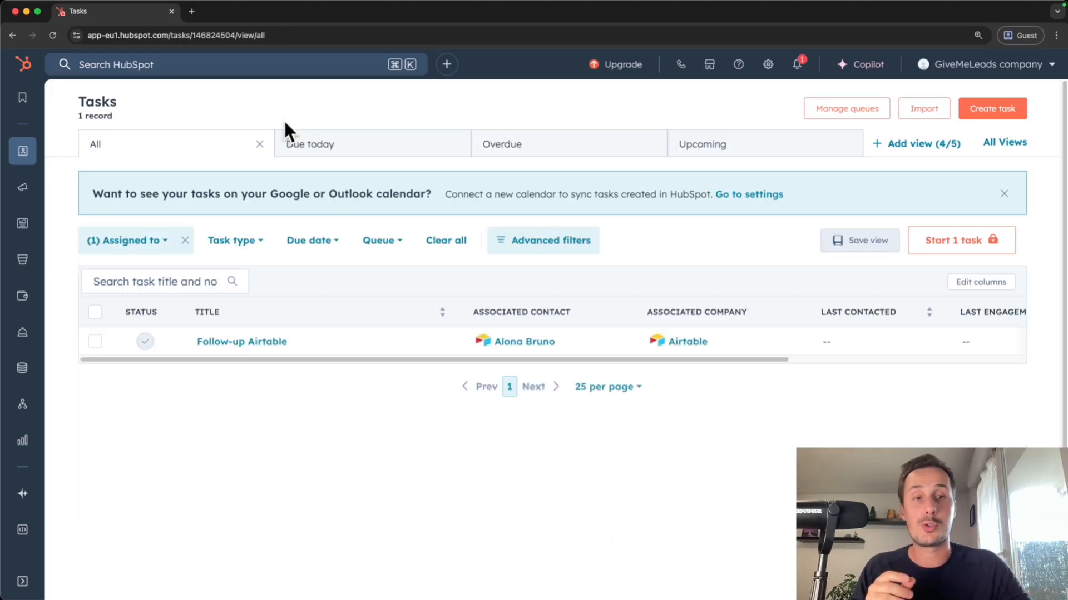
pyautogui.moveTo(78, 99); pyautogui.dragTo(153, 103)
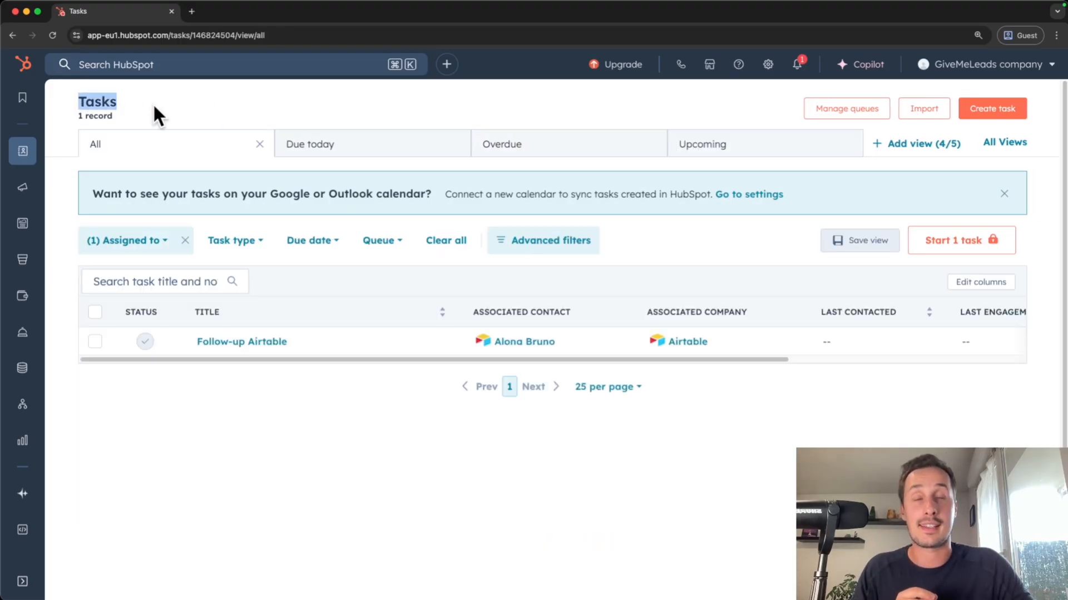
pyautogui.click(240, 105)
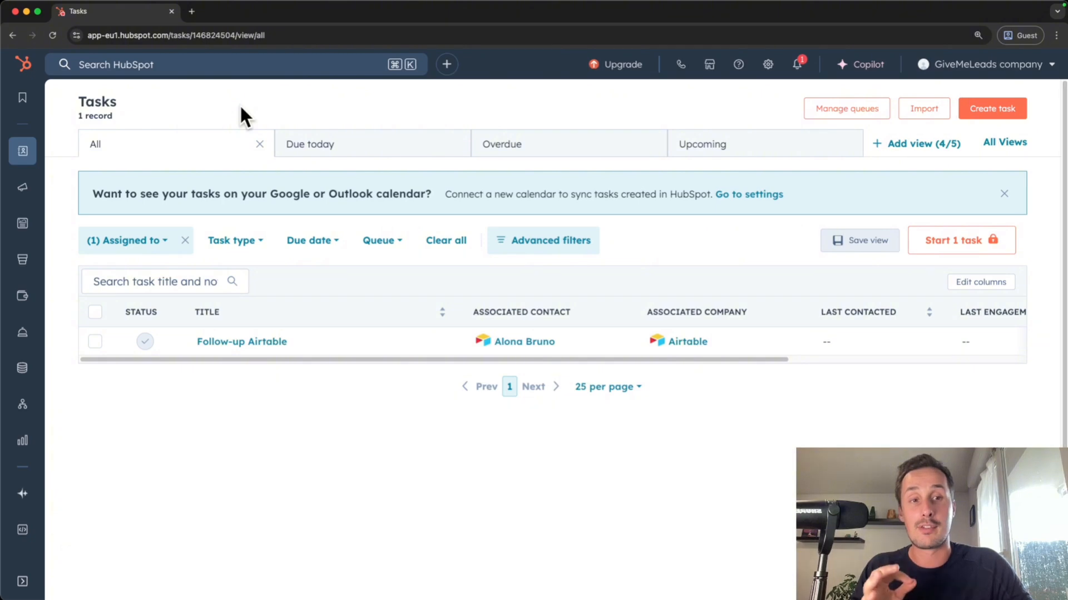
pyautogui.click(334, 139)
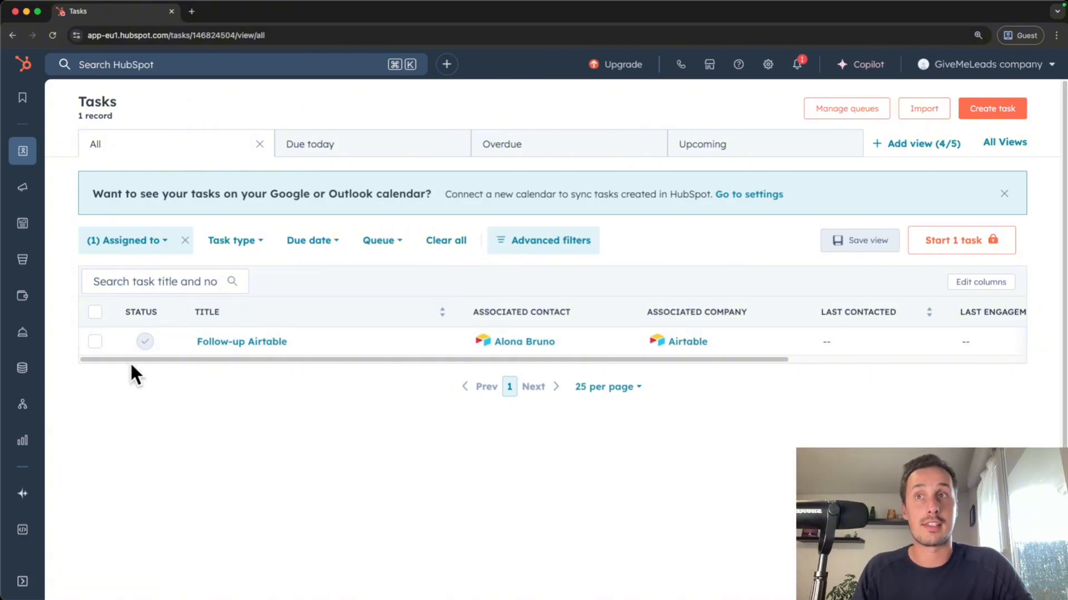
# Step: Mark the "Follow-up Airtable" task as completed and decline creating another follow-up task
pyautogui.click(145, 342)
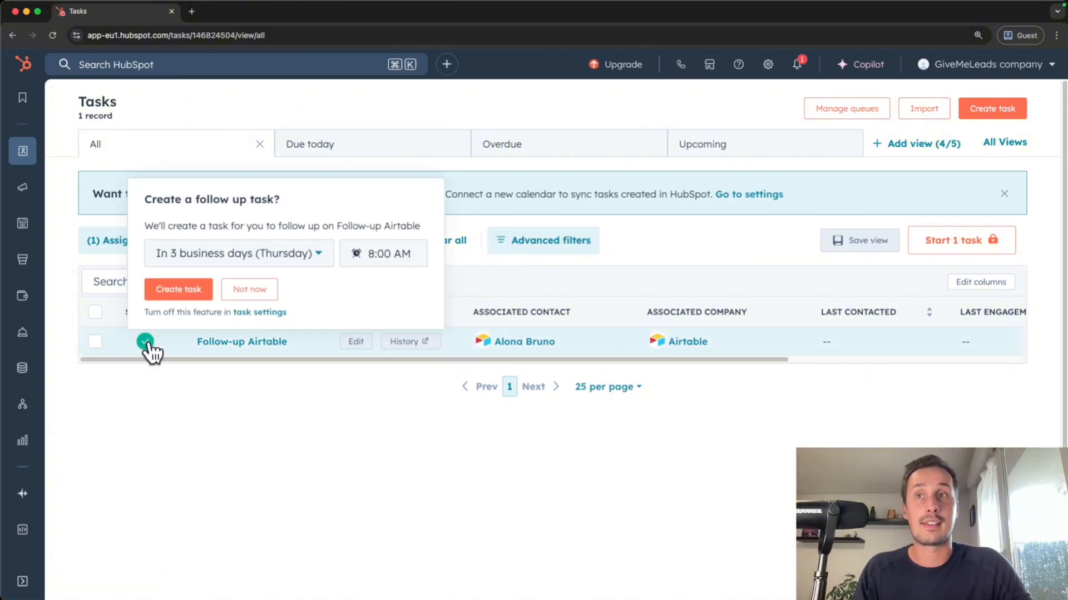
pyautogui.moveTo(164, 203); pyautogui.dragTo(274, 203)
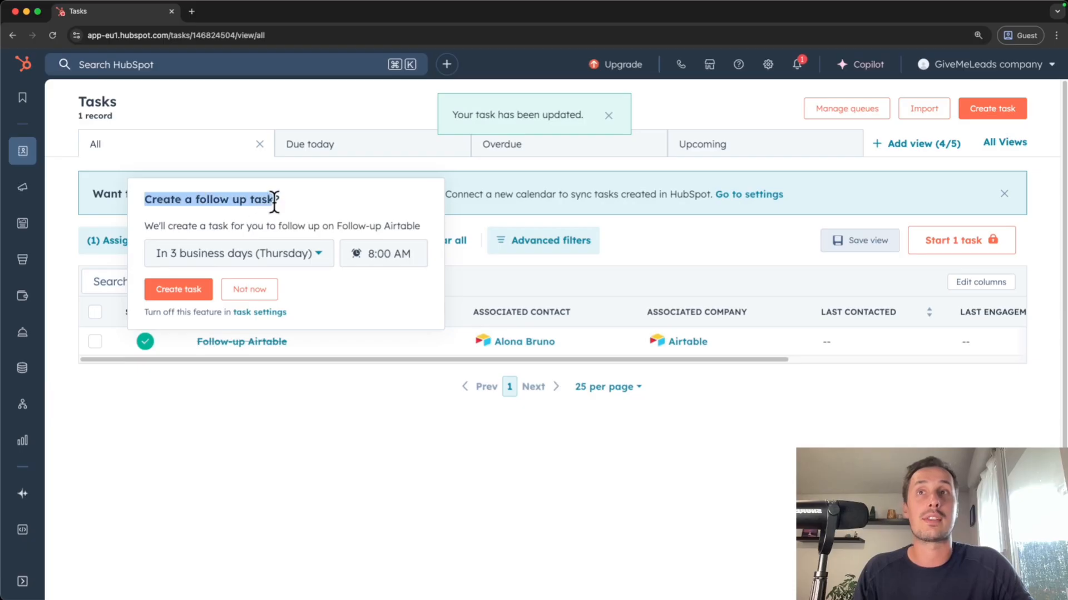
pyautogui.click(322, 202)
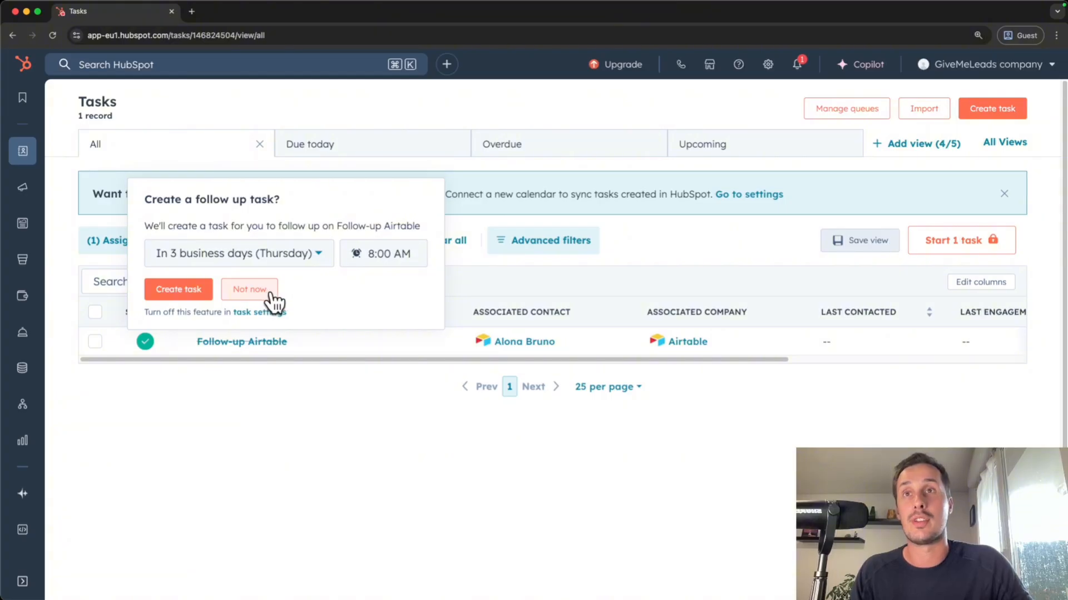
pyautogui.click(249, 289)
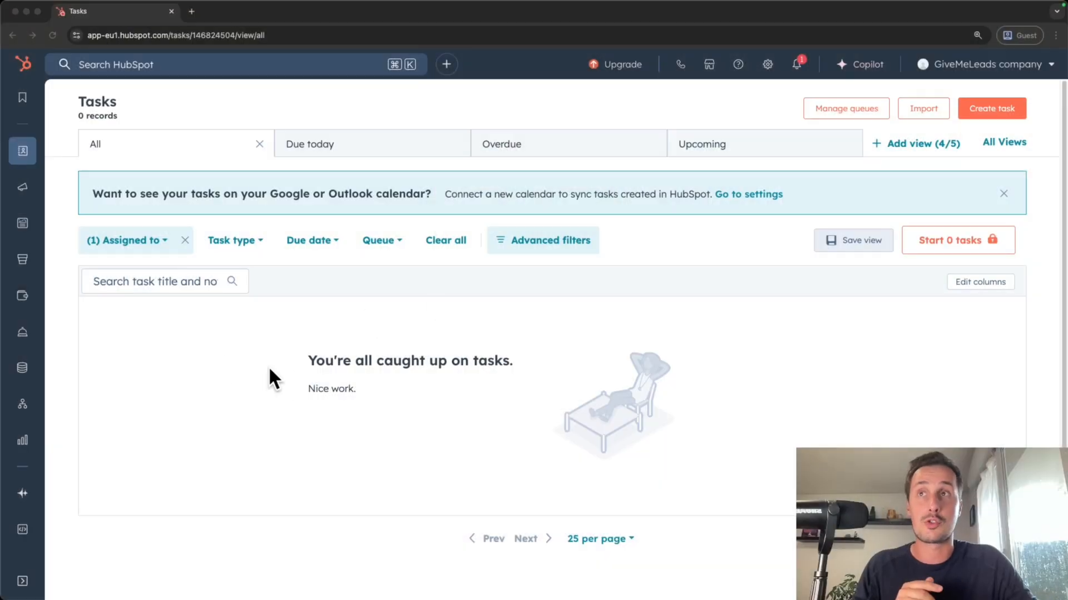
pyautogui.click(269, 368)
# Step: Open the marketing email area and examine the Simple, Newsletter and Promotion templates and the start-from-scratch option
pyautogui.moveTo(21, 193)
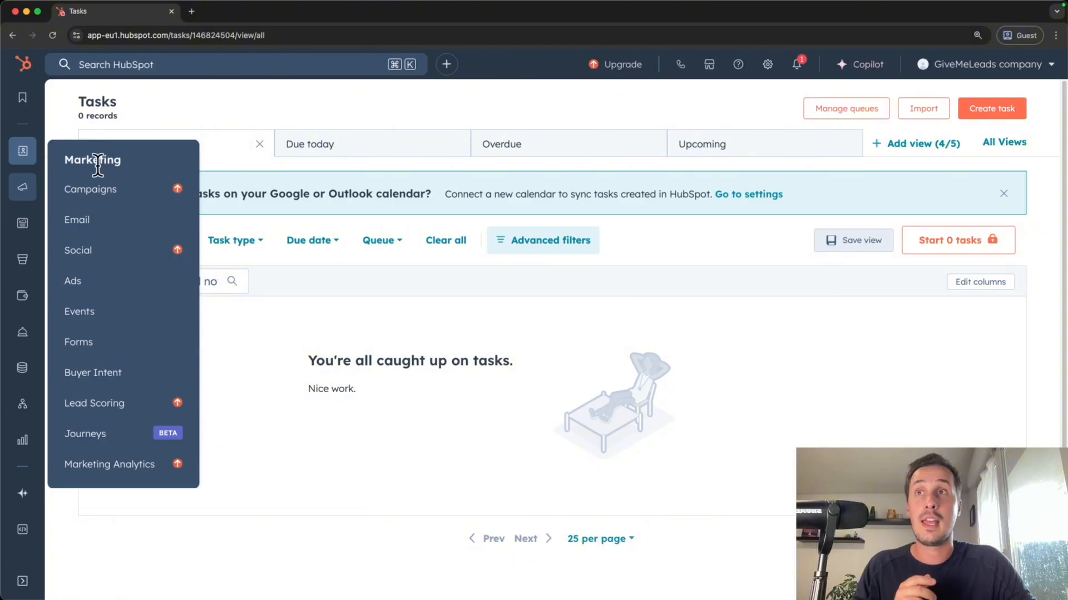
pyautogui.click(82, 222)
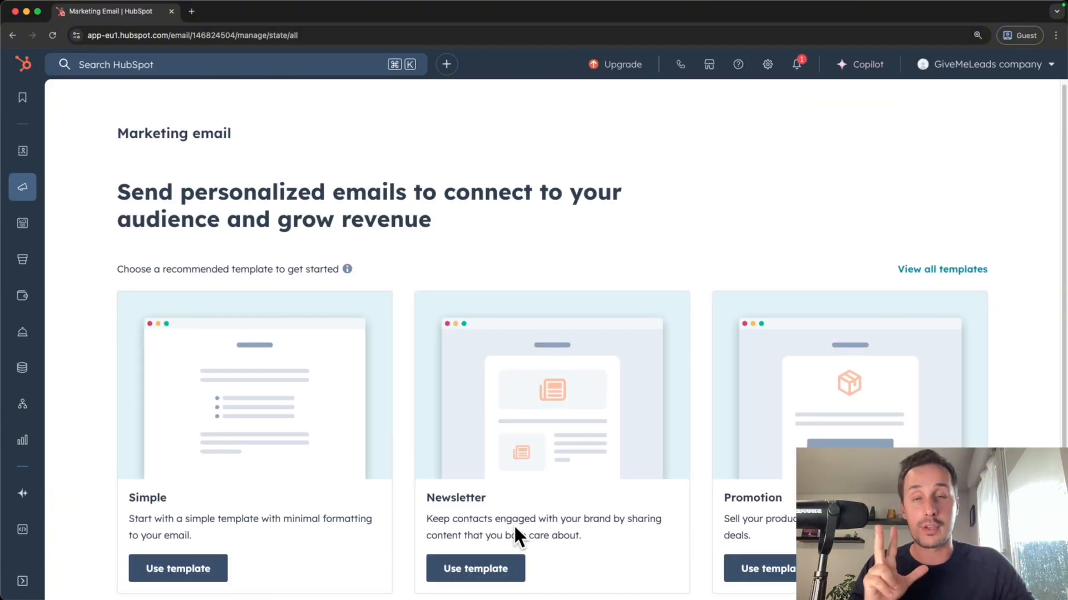
pyautogui.scroll(-2, 512, 524)
pyautogui.moveTo(122, 444); pyautogui.dragTo(209, 448)
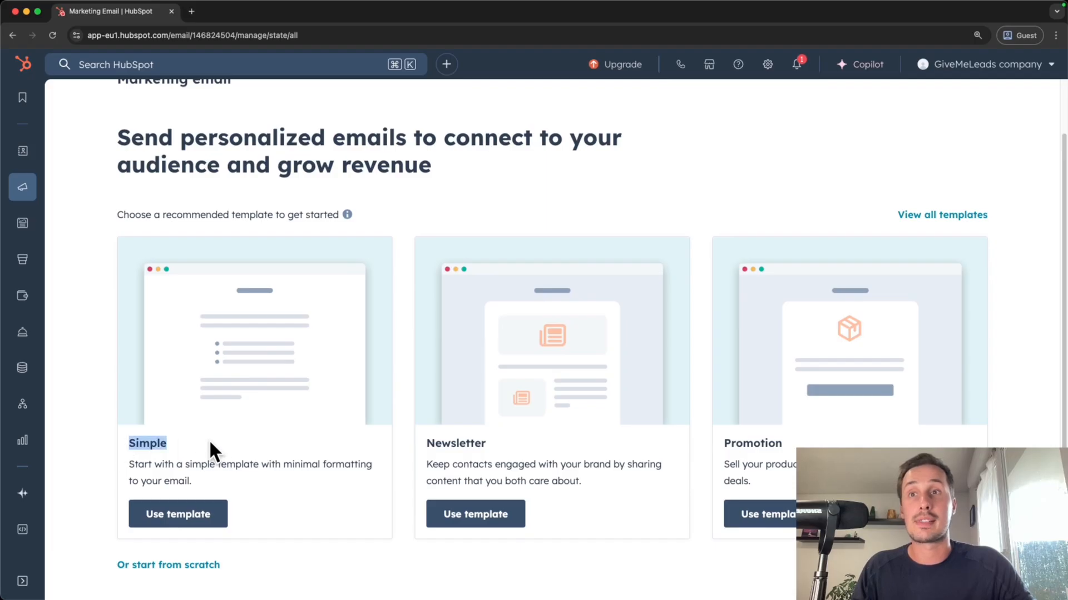
pyautogui.click(524, 448)
pyautogui.moveTo(272, 465); pyautogui.dragTo(349, 463)
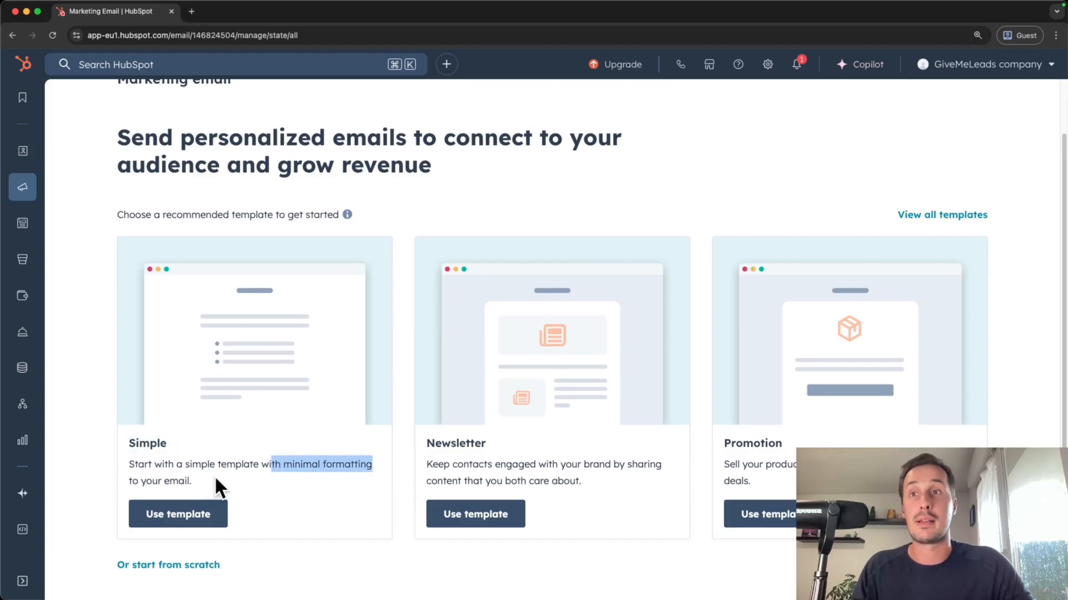
pyautogui.moveTo(420, 441); pyautogui.dragTo(487, 444)
pyautogui.moveTo(722, 443); pyautogui.dragTo(783, 445)
pyautogui.click(773, 449)
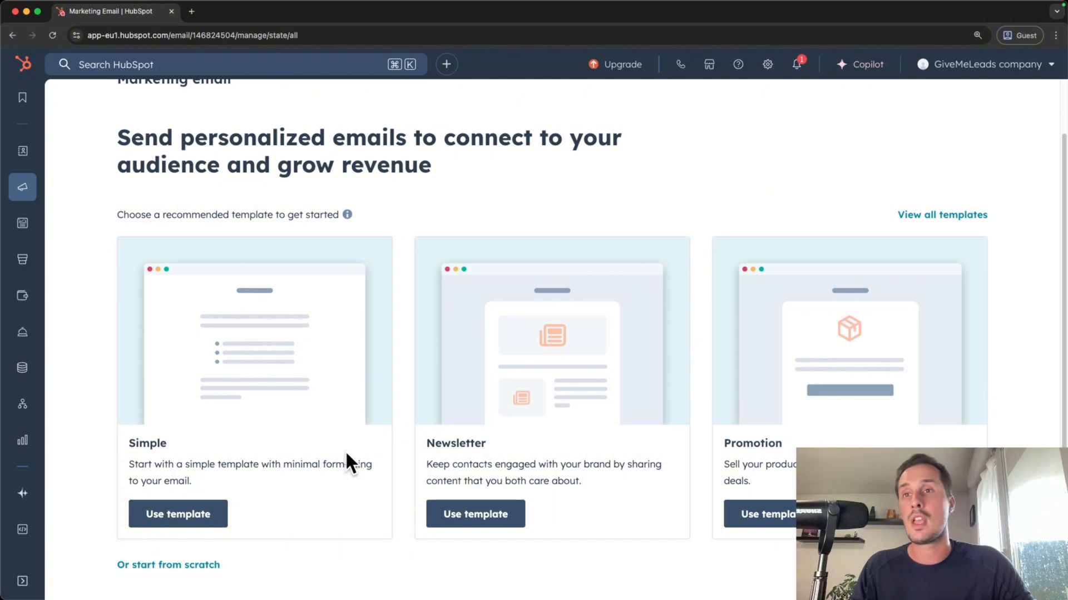
pyautogui.moveTo(235, 567); pyautogui.dragTo(111, 562)
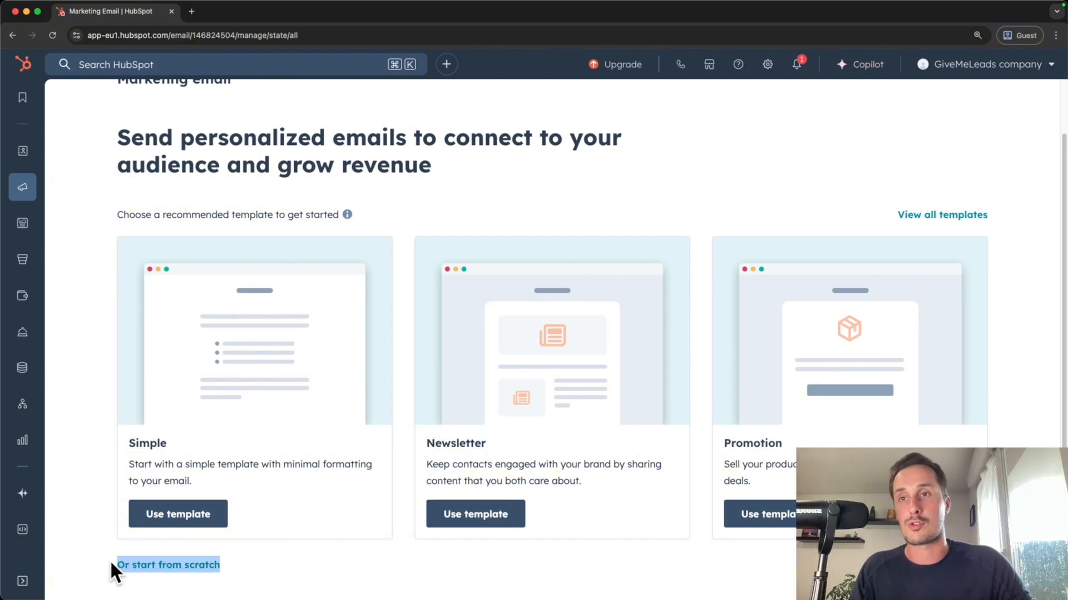
pyautogui.click(323, 500)
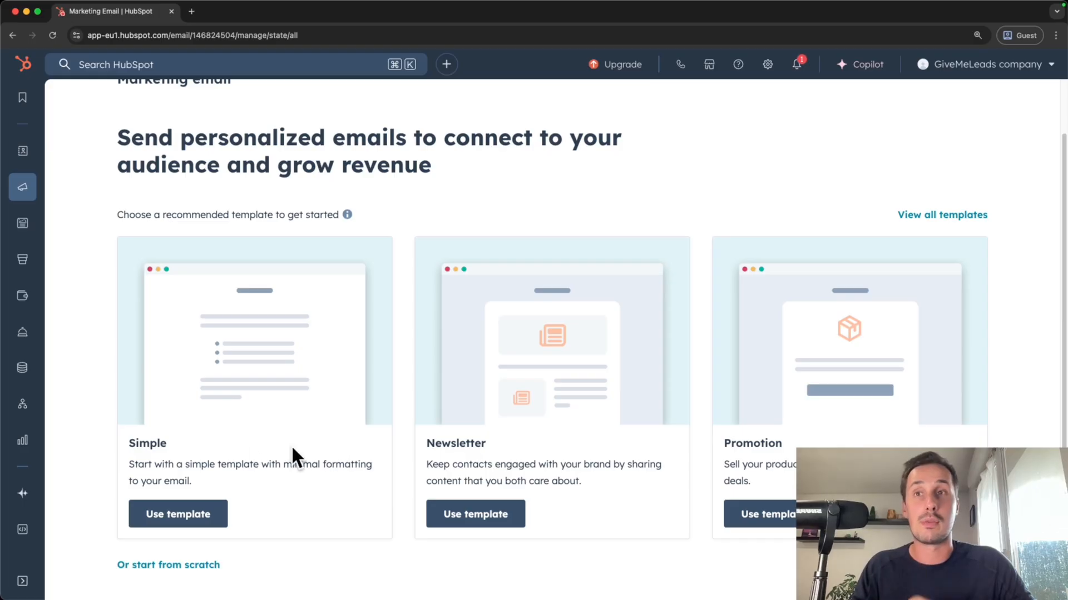
pyautogui.click(293, 509)
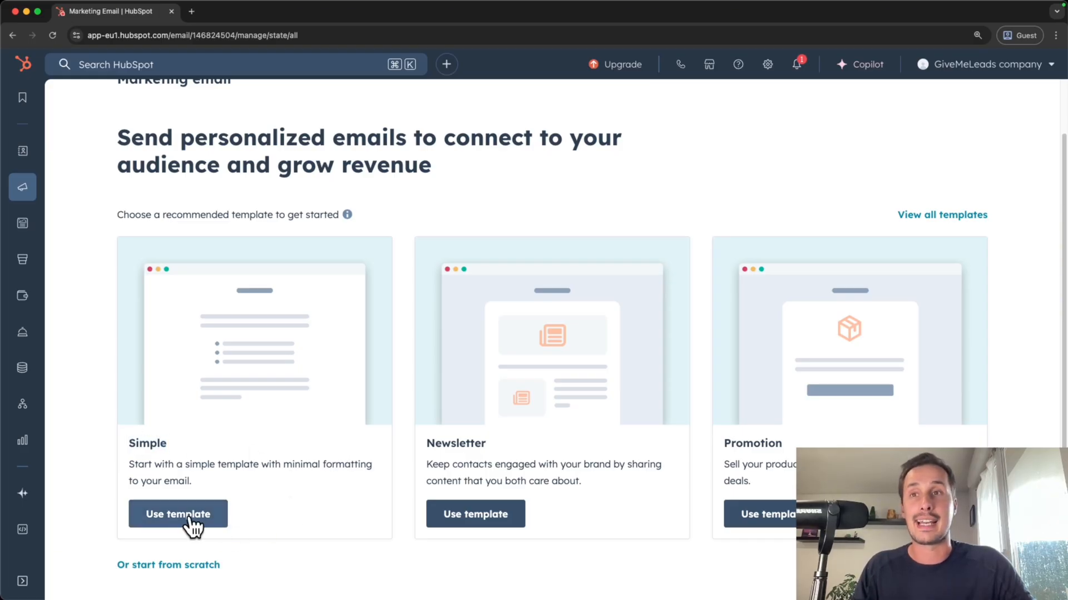
# Step: Create a new marketing email from the Simple template and look over its content
pyautogui.click(190, 518)
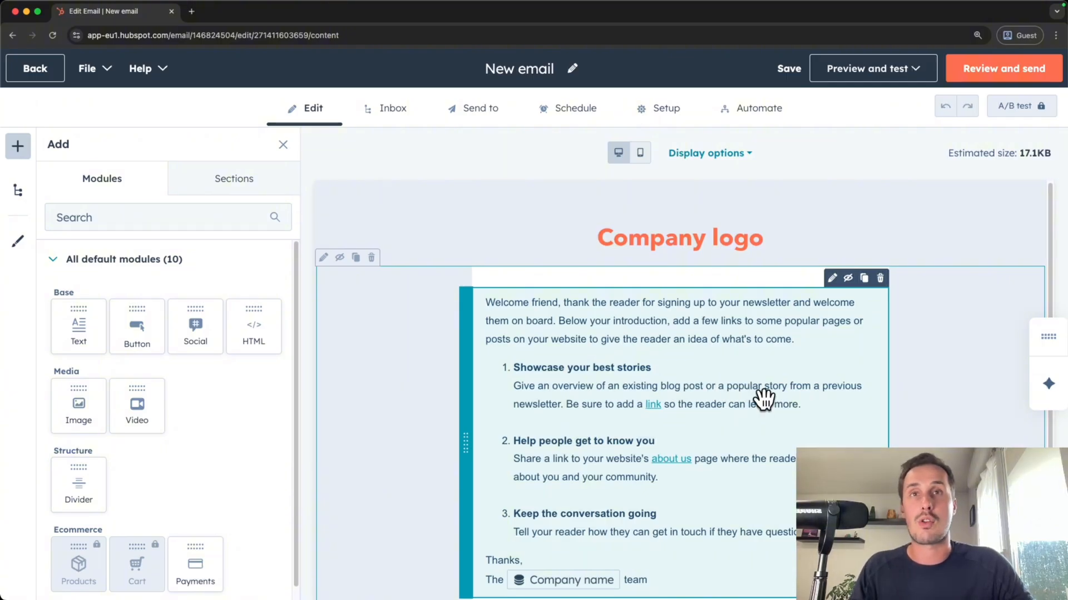
pyautogui.scroll(-3, 553, 353)
pyautogui.scroll(2, 545, 345)
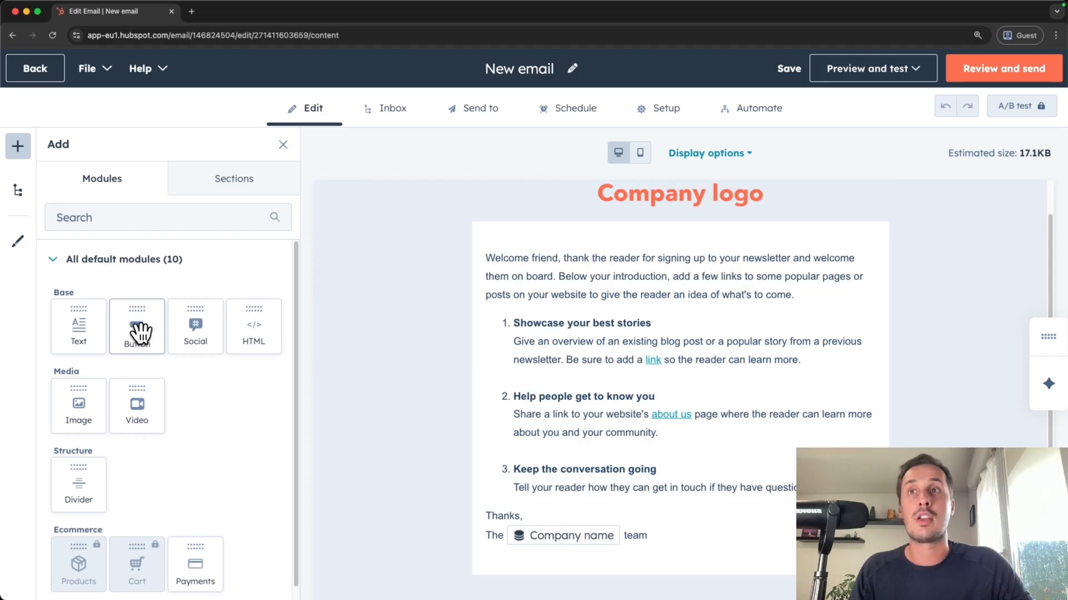
# Step: Add a Button module to the email directly below the company team signature
pyautogui.moveTo(135, 332); pyautogui.dragTo(681, 360)
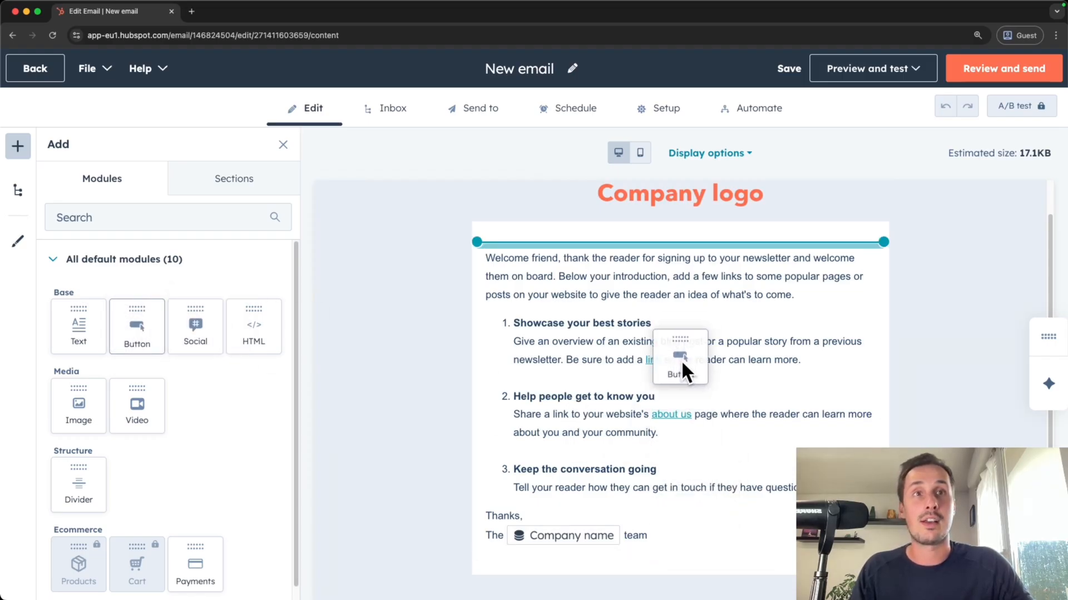
pyautogui.moveTo(679, 308); pyautogui.dragTo(670, 542)
pyautogui.scroll(-3, 717, 489)
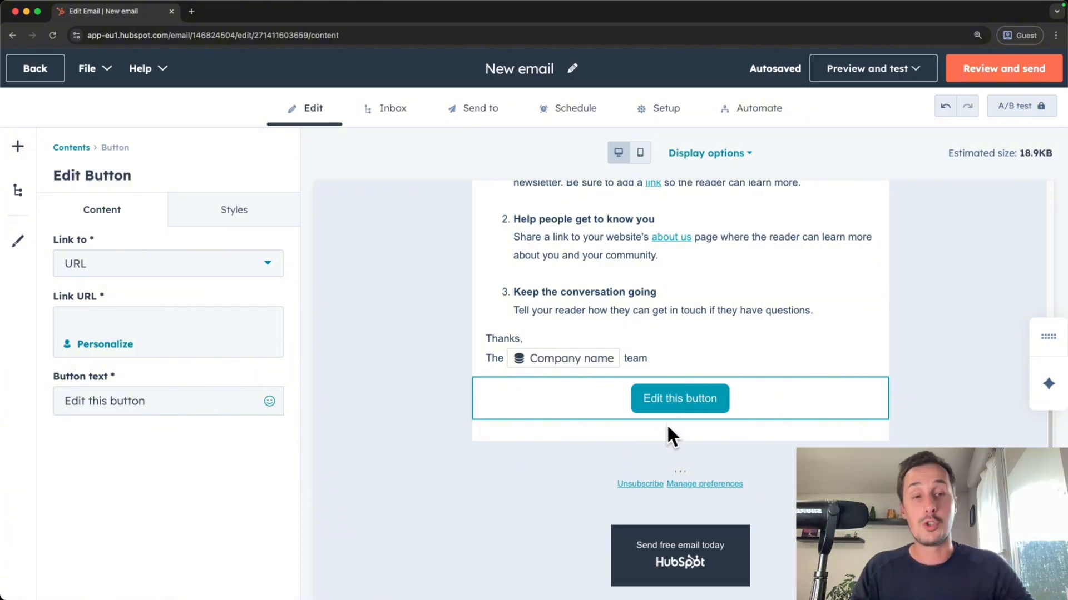
pyautogui.scroll(5, 662, 431)
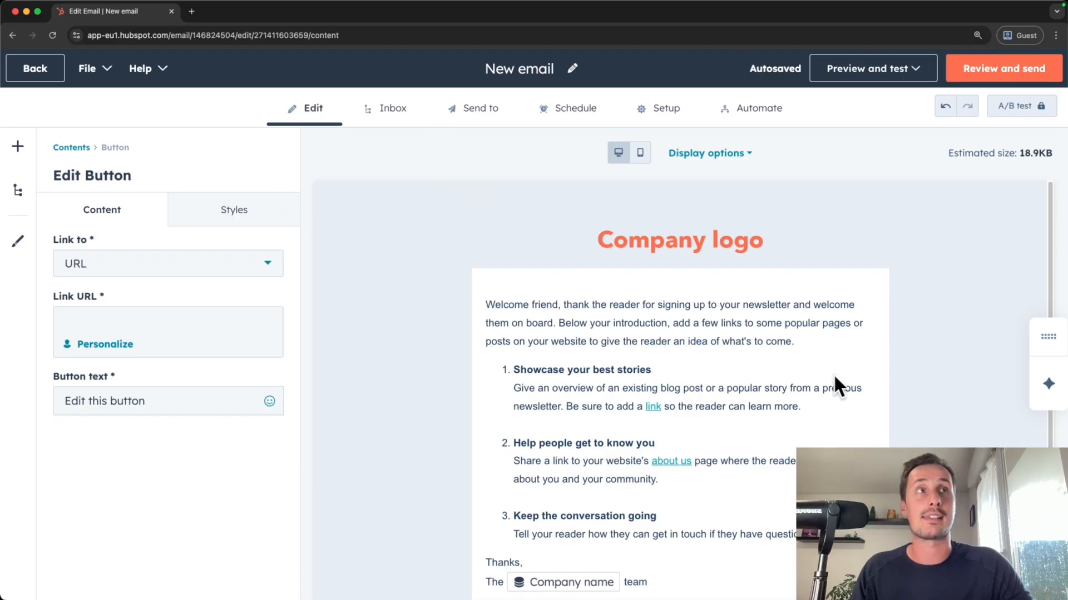
pyautogui.click(952, 258)
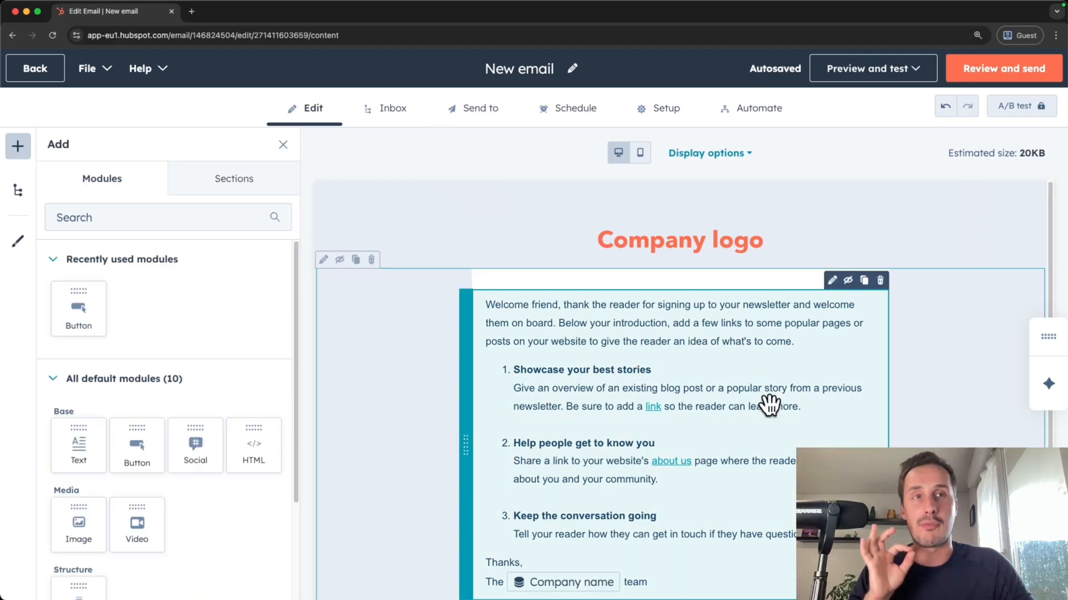
# Step: Delete the company logo module from the top of the email
pyautogui.click(737, 253)
pyautogui.click(938, 231)
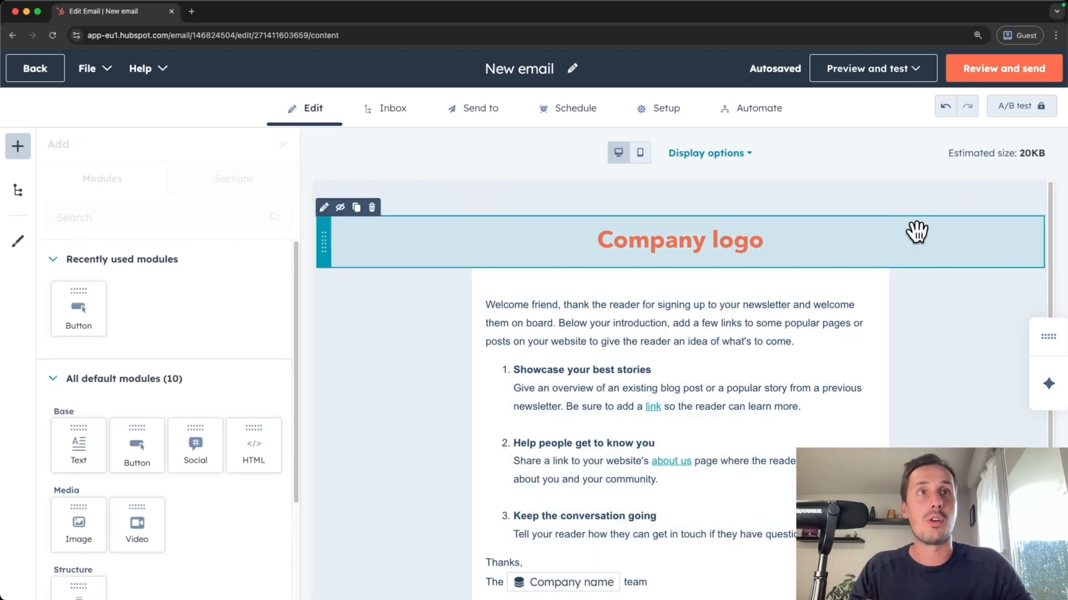
pyautogui.moveTo(369, 209)
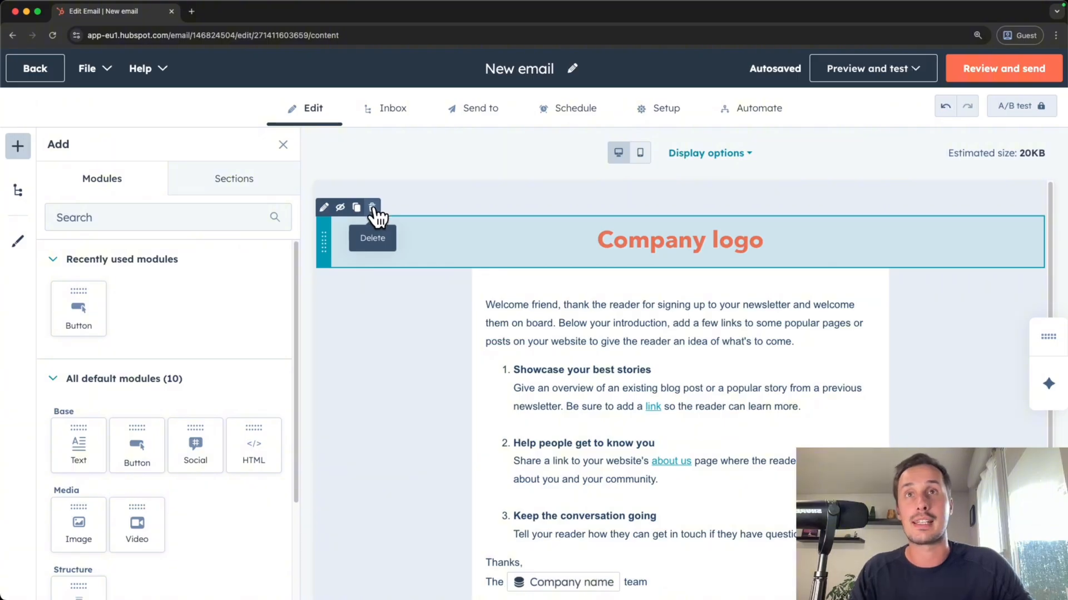
pyautogui.click(372, 207)
# Step: Replace the text above the sign-off with "Hi" and "If you want to build your list of leads and get verified emails, you can try GiveMeLeads."
pyautogui.click(691, 281)
pyautogui.hotkey('ctrl', 'a')
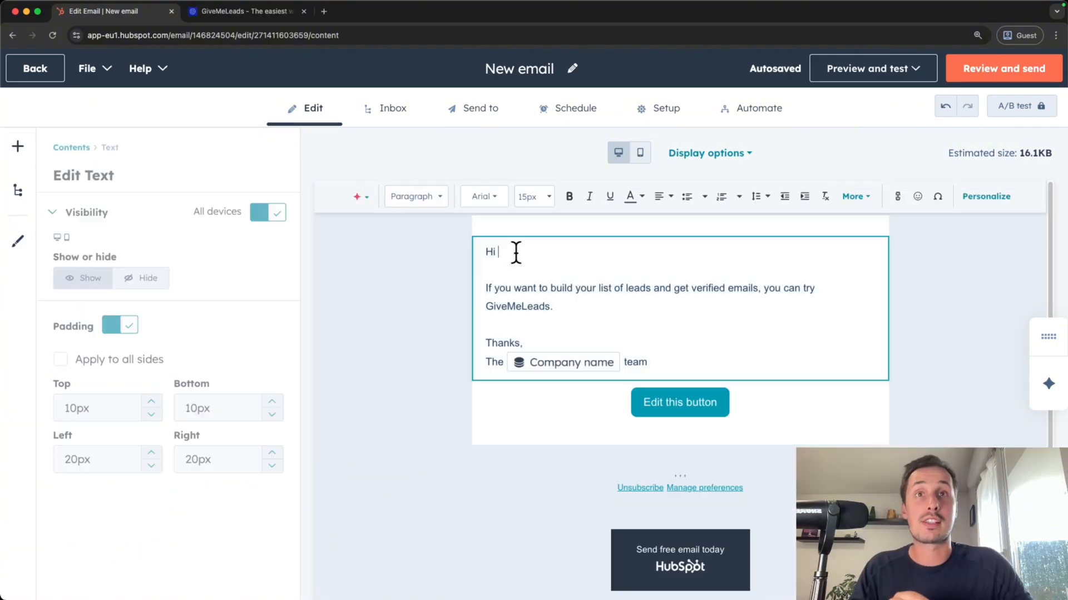
pyautogui.doubleClick(500, 252)
pyautogui.click(515, 285)
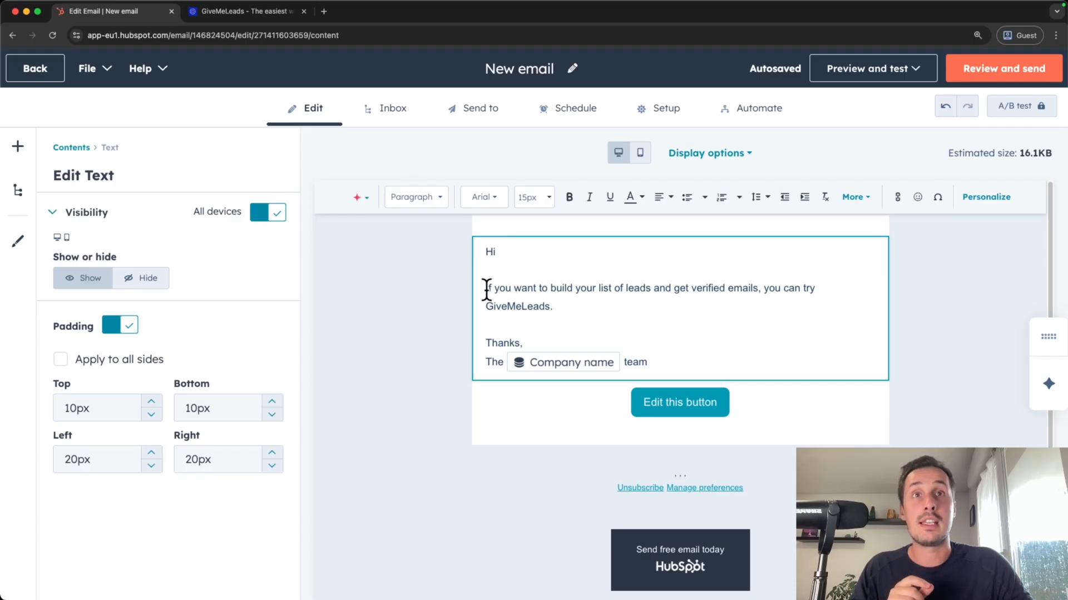
pyautogui.moveTo(486, 288); pyautogui.dragTo(589, 305)
pyautogui.moveTo(527, 343); pyautogui.dragTo(475, 345)
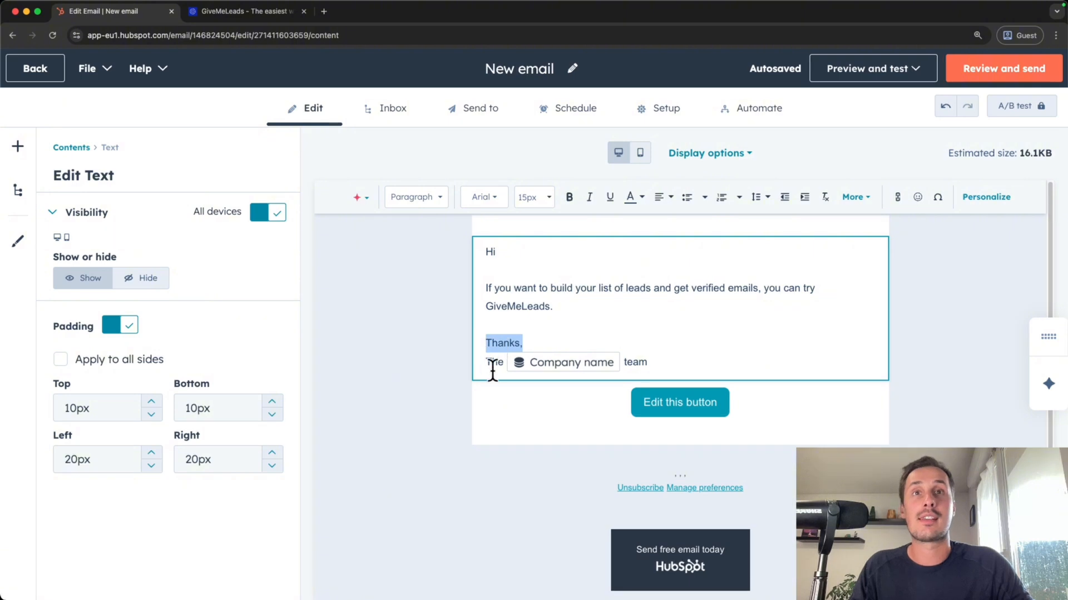
# Step: Change the text of the email's button to "Try Givemeleads"
pyautogui.click(672, 402)
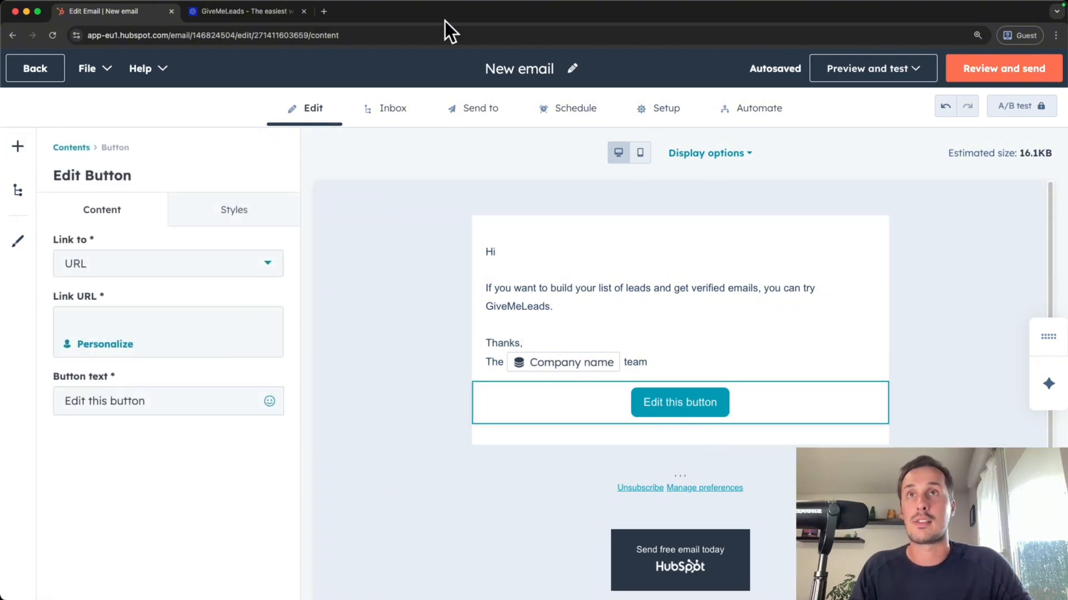
pyautogui.tripleClick(191, 405)
pyautogui.write('Try ')
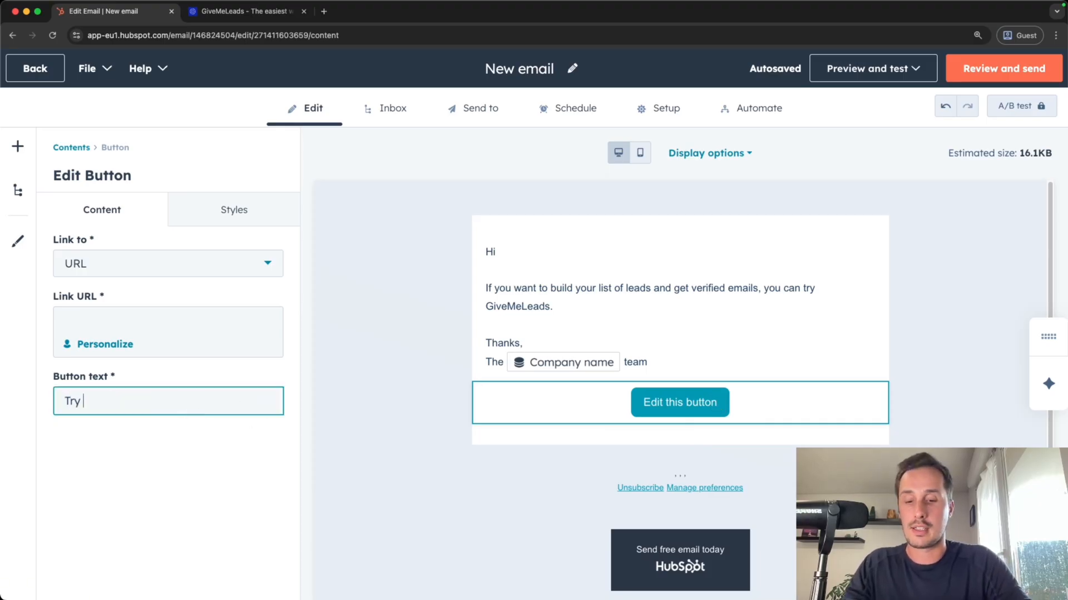
pyautogui.write('Guive')
pyautogui.moveTo(53, 298); pyautogui.dragTo(59, 299)
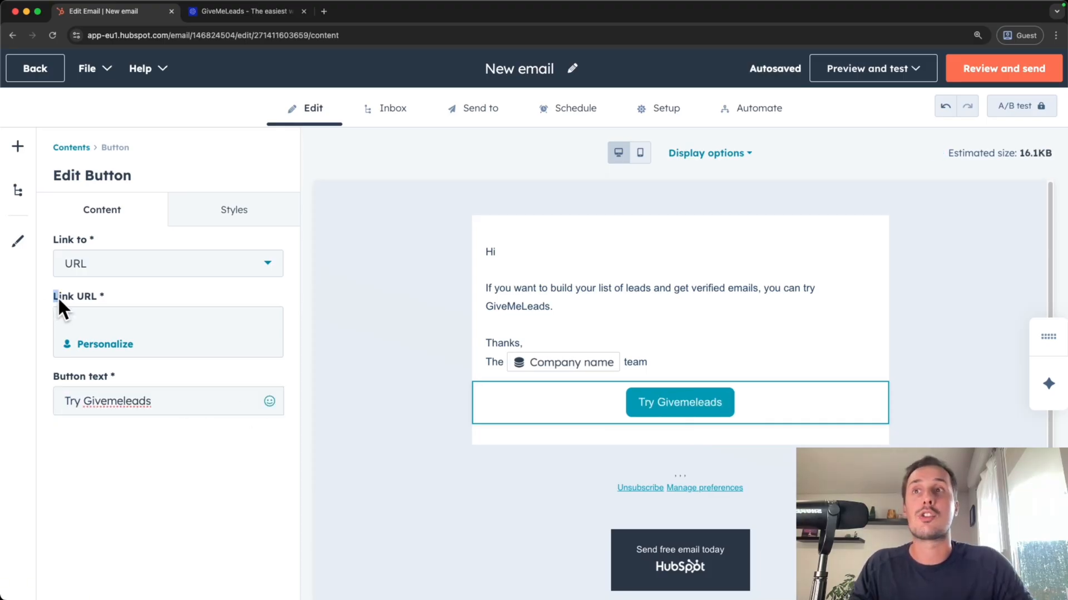
pyautogui.click(245, 12)
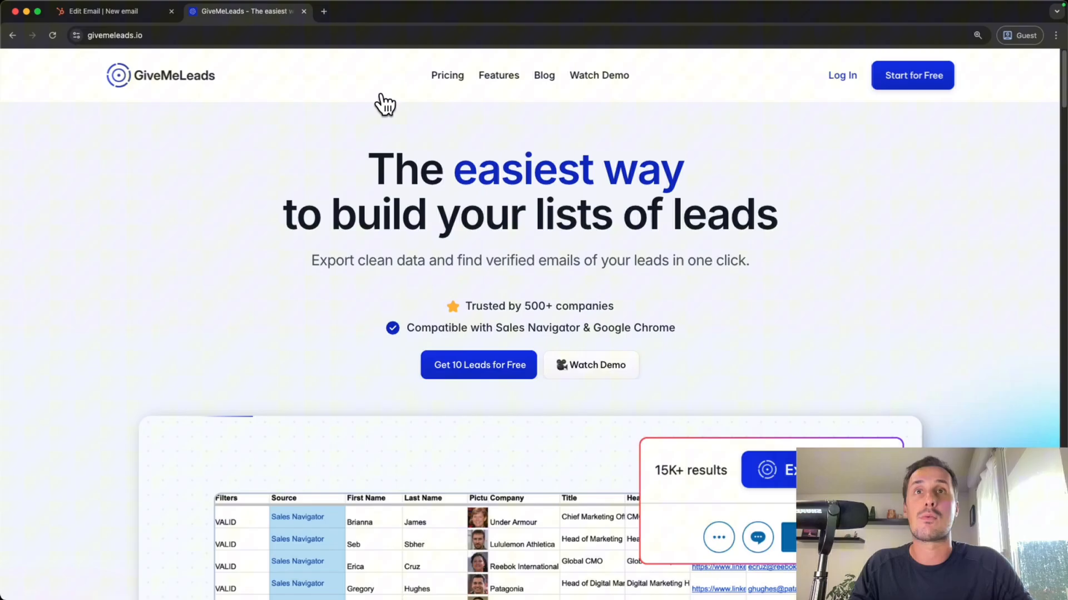
pyautogui.click(222, 35)
pyautogui.press('super+c')
pyautogui.click(128, 15)
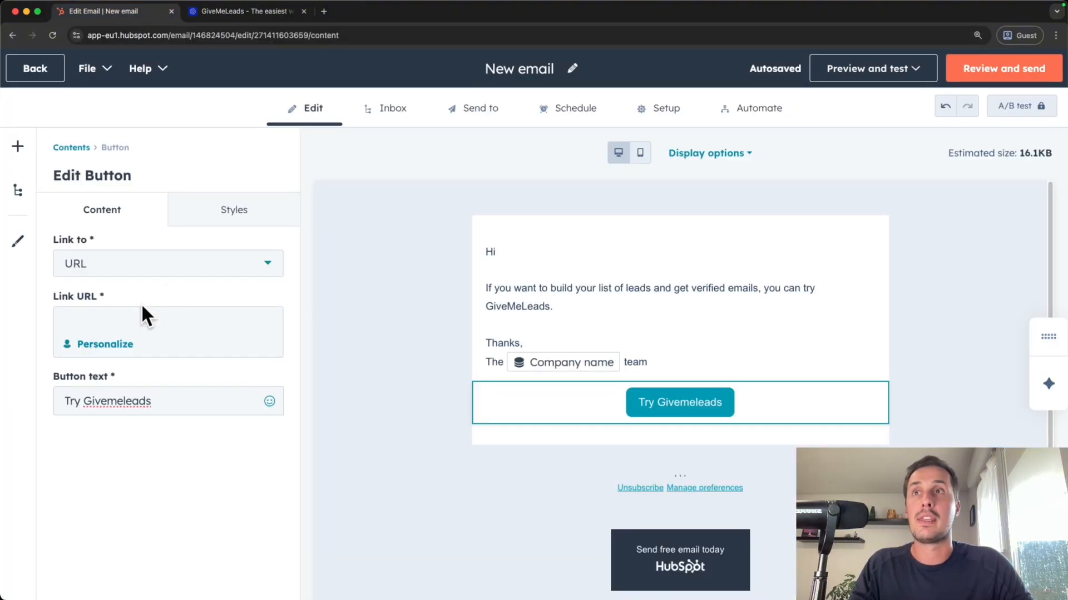
pyautogui.press('super+v')
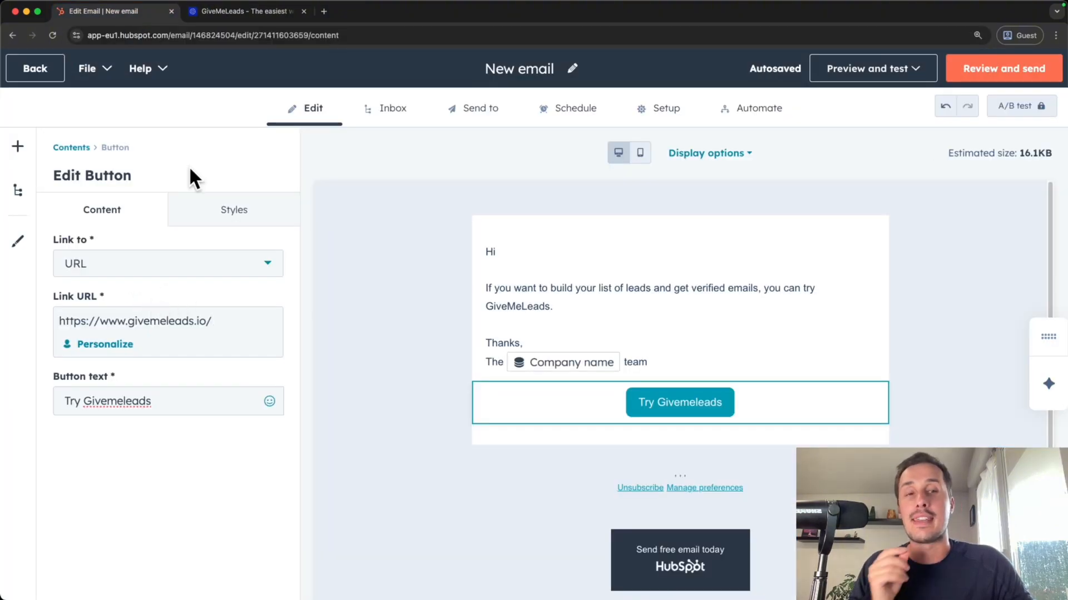
# Step: Set the button's background color to blue 0600FF and compare it with the GiveMeLeads website's branding
pyautogui.click(216, 212)
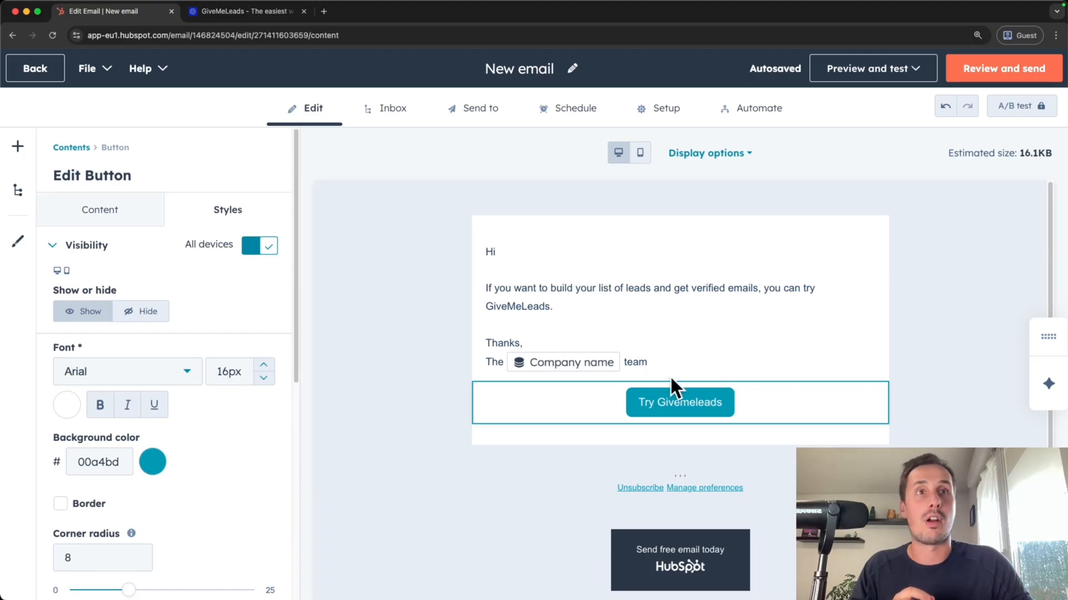
pyautogui.scroll(-1, 188, 431)
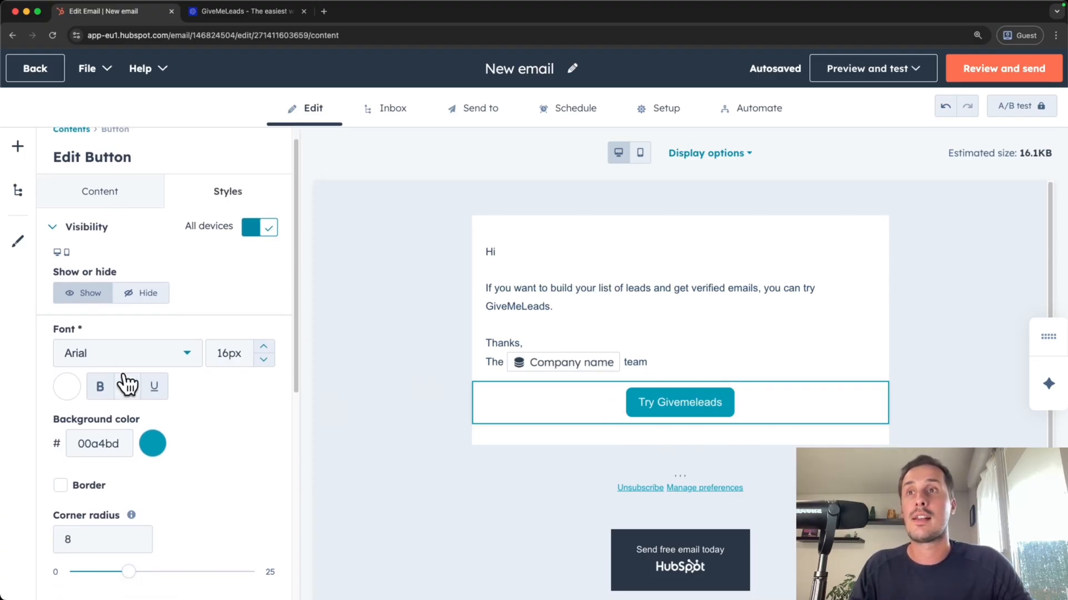
pyautogui.scroll(-3, 154, 367)
pyautogui.click(152, 364)
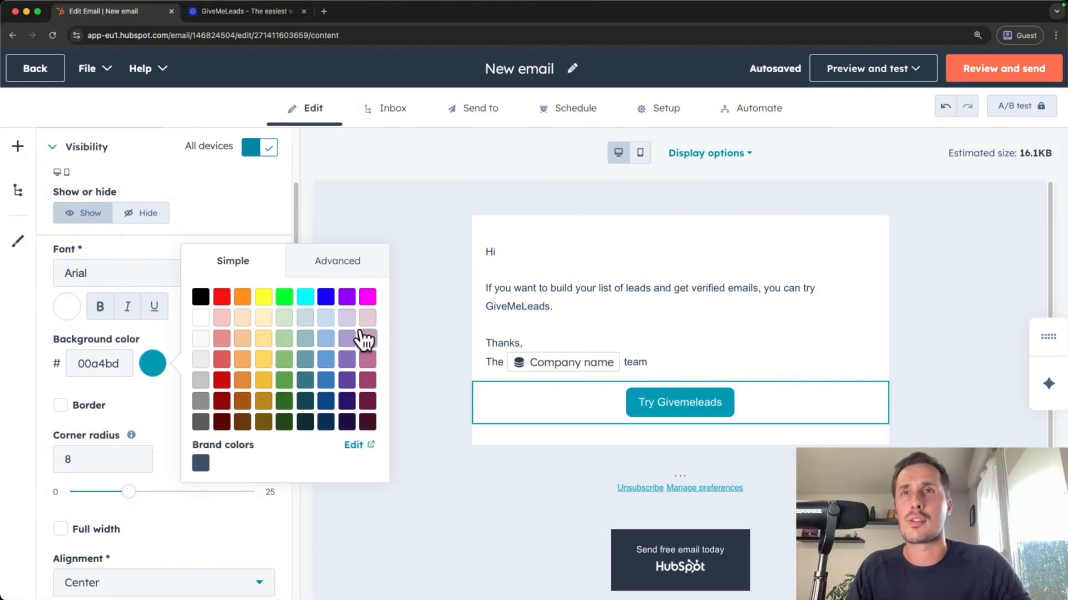
pyautogui.click(327, 299)
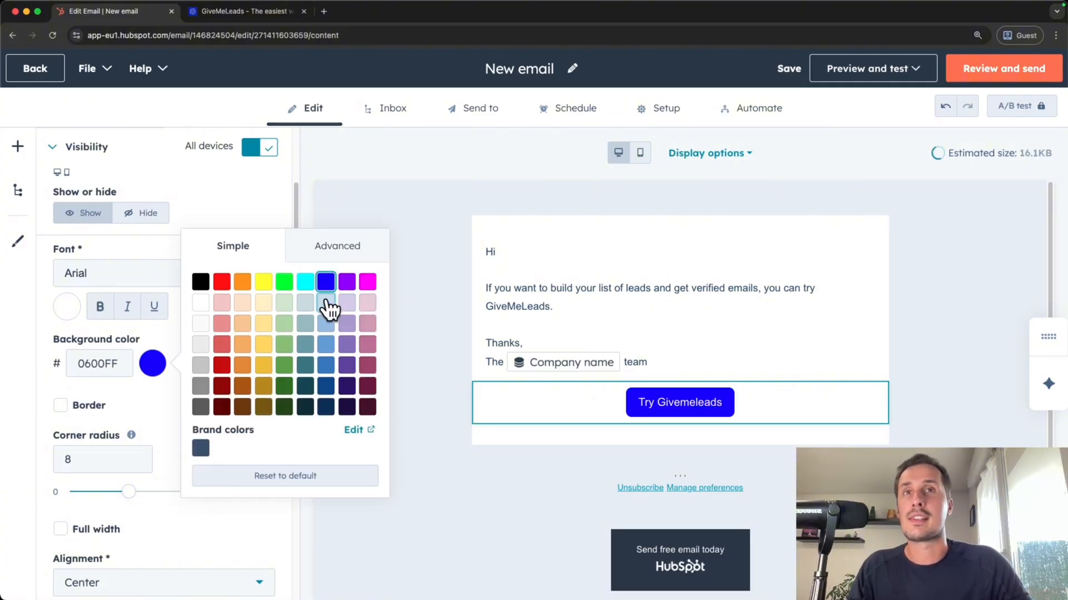
pyautogui.click(370, 88)
pyautogui.click(275, 12)
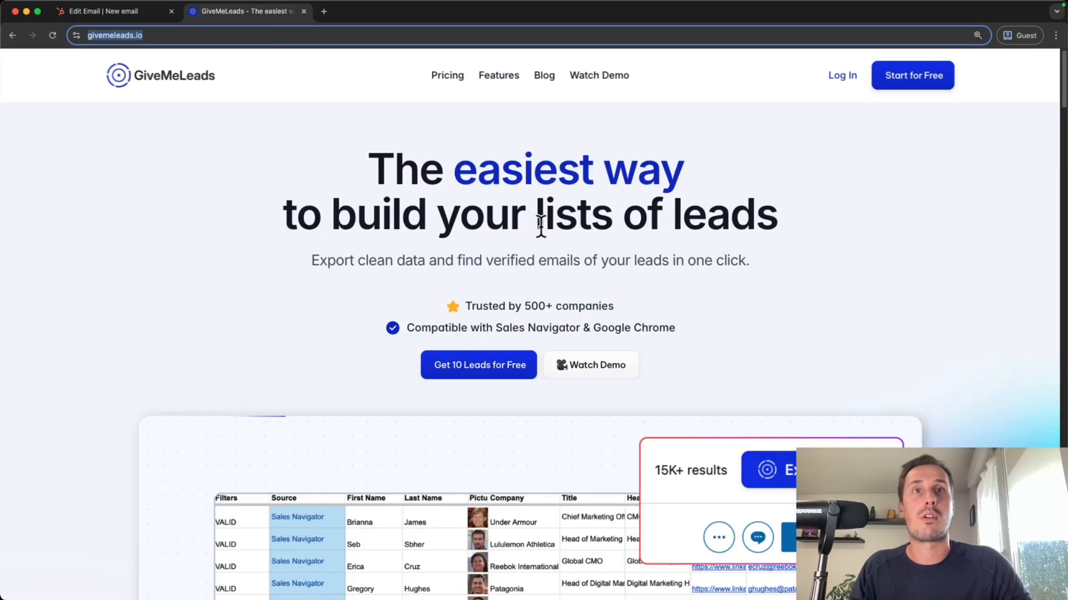
pyautogui.click(96, 8)
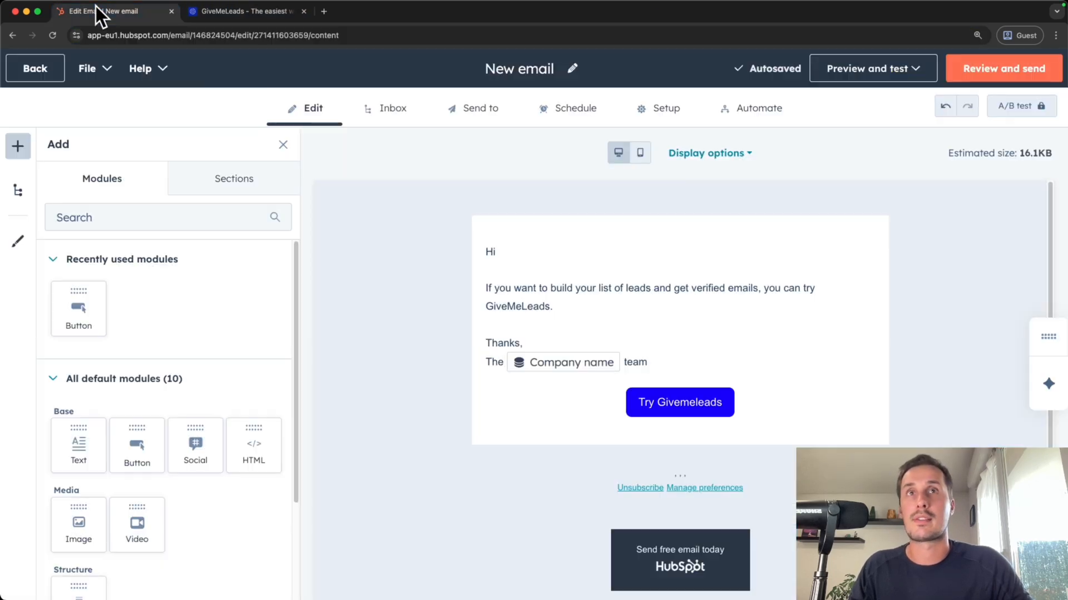
# Step: Choose the Contact token First Name for personalizing the greeting directly after "Hi" in the email text
pyautogui.click(560, 259)
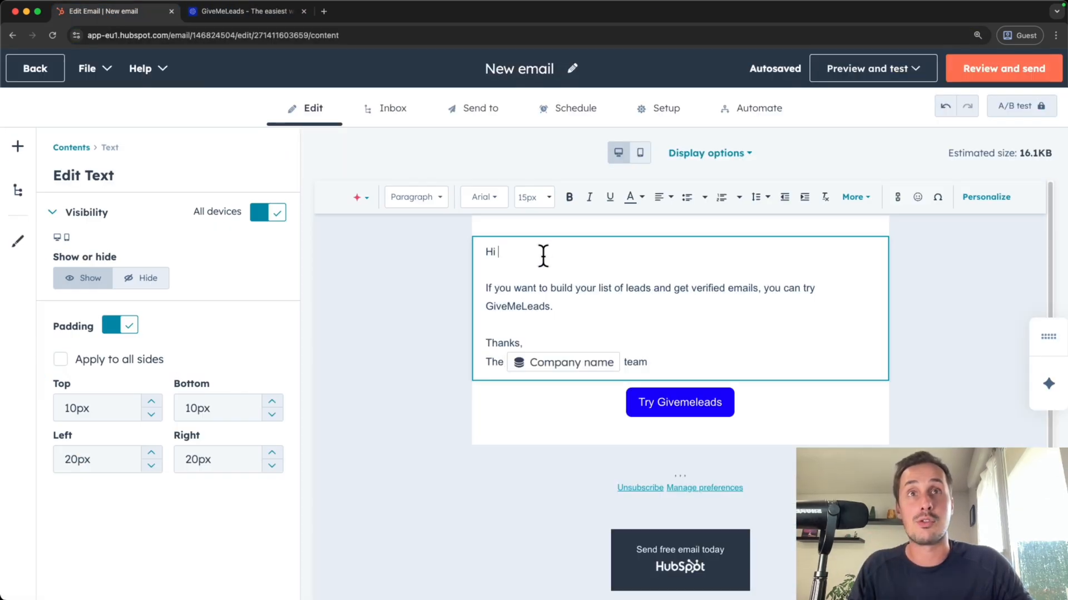
pyautogui.moveTo(502, 252); pyautogui.dragTo(487, 253)
pyautogui.click(533, 251)
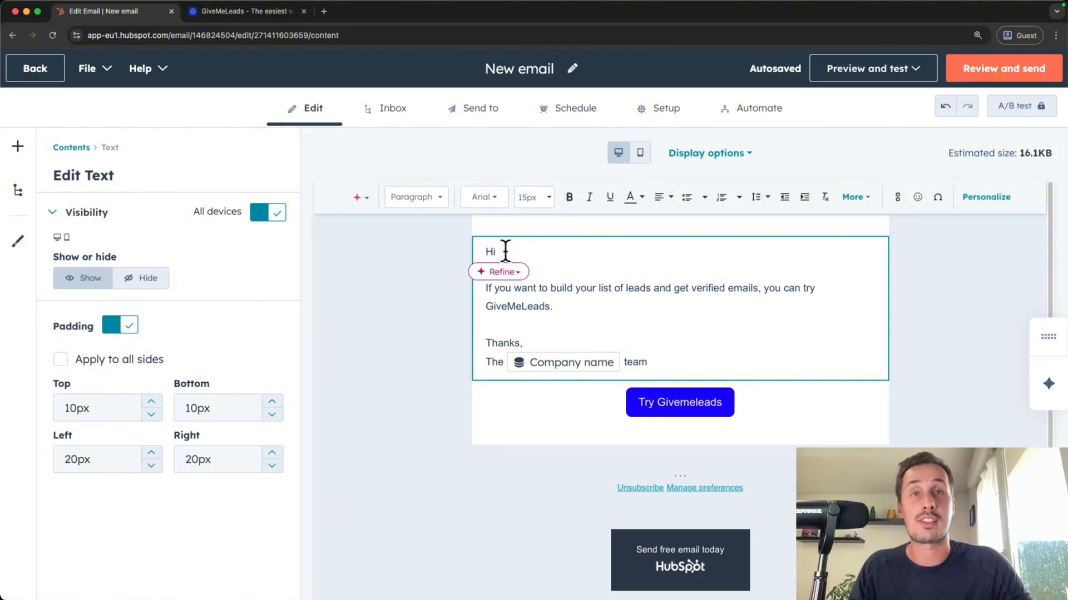
pyautogui.tripleClick(558, 253)
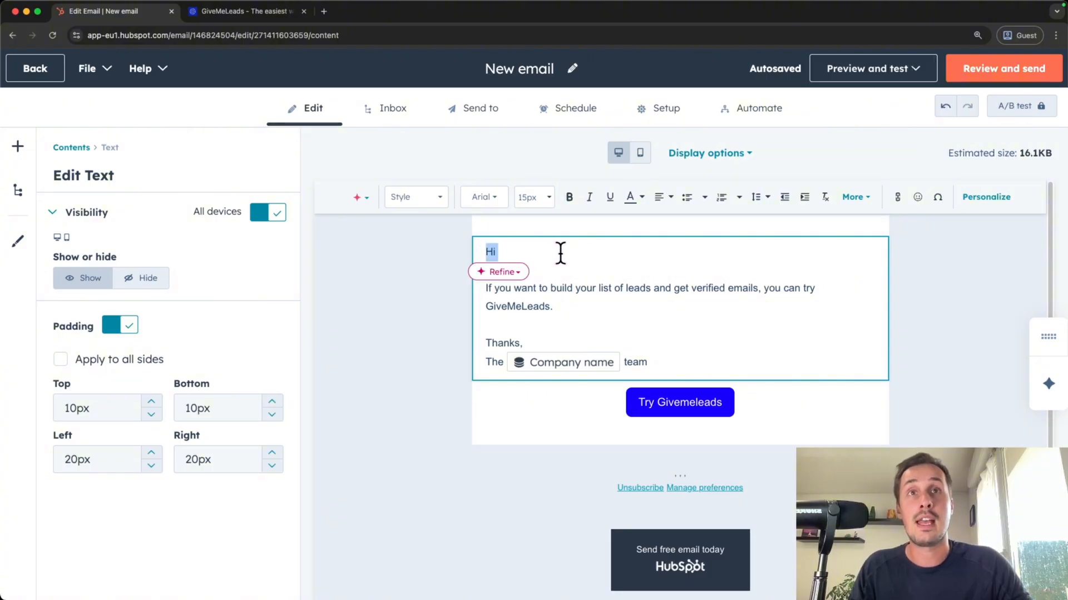
pyautogui.click(509, 252)
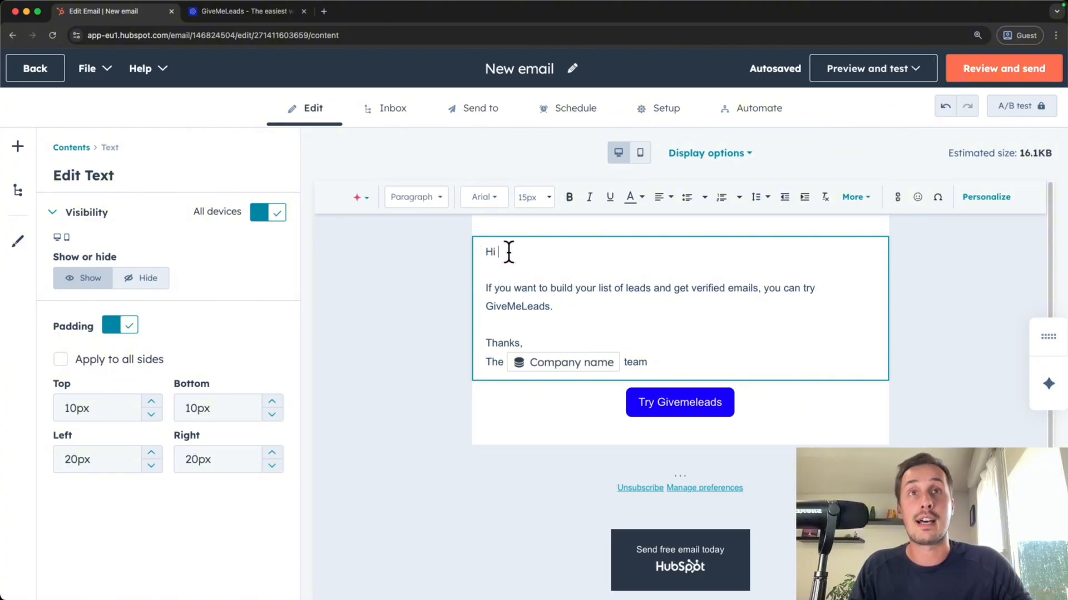
pyautogui.click(984, 202)
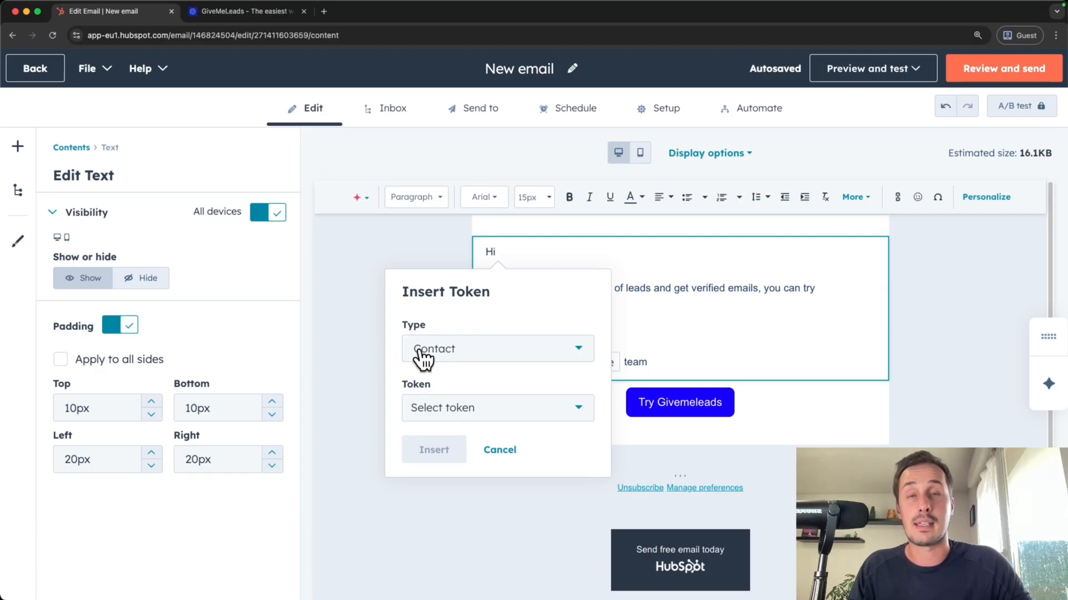
pyautogui.click(477, 409)
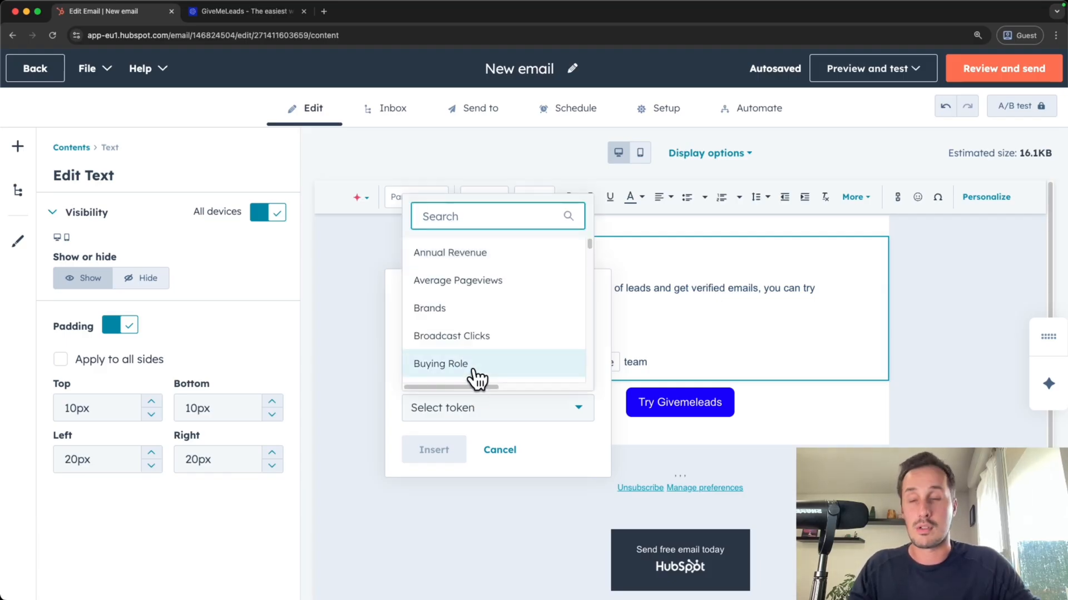
pyautogui.write('firs')
pyautogui.write('t')
pyautogui.scroll(-3, 446, 318)
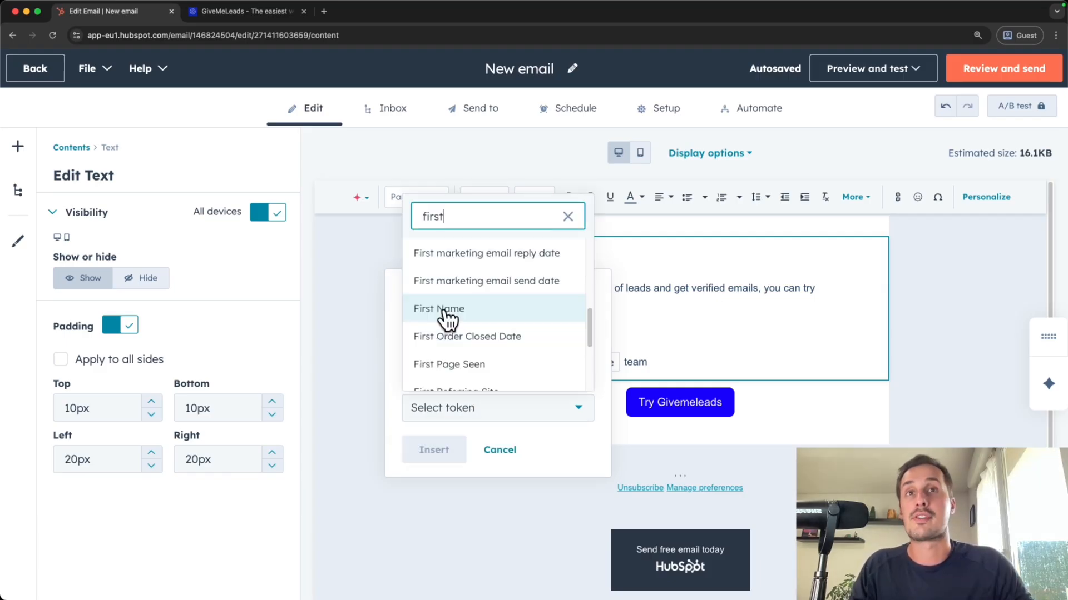
pyautogui.click(447, 318)
# Step: Give the First Name token the fallback value "there" and insert it into the greeting
pyautogui.moveTo(401, 439); pyautogui.dragTo(510, 441)
pyautogui.click(490, 447)
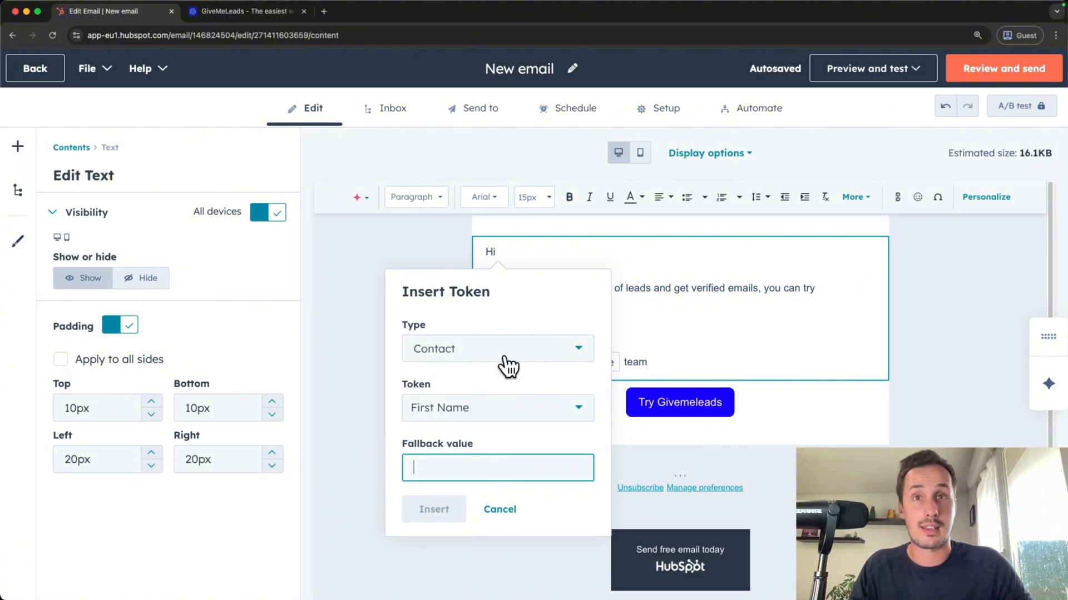
pyautogui.write('tg')
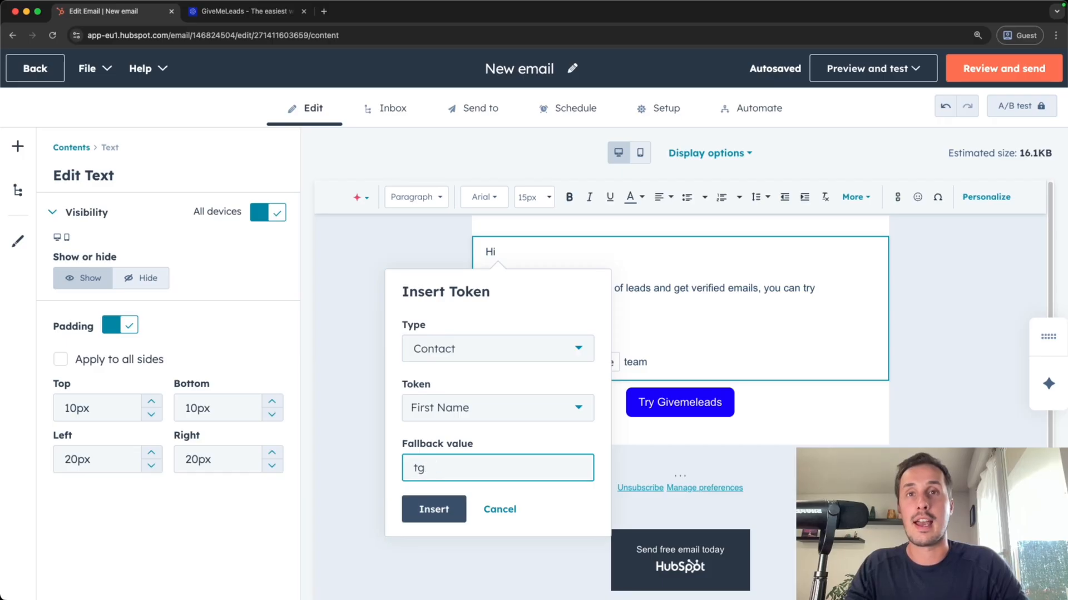
pyautogui.write('here')
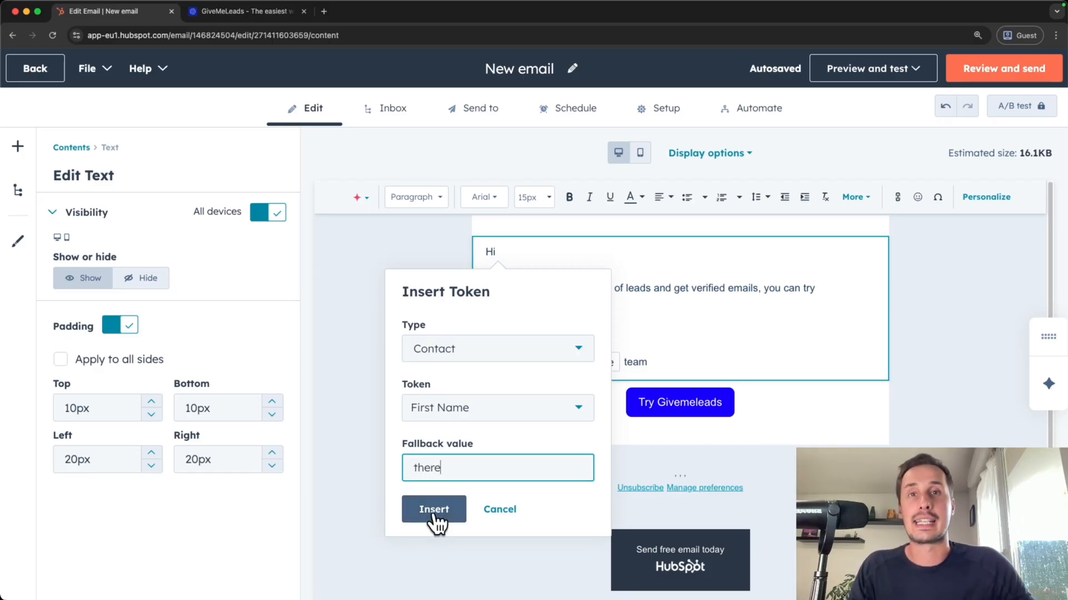
pyautogui.click(435, 517)
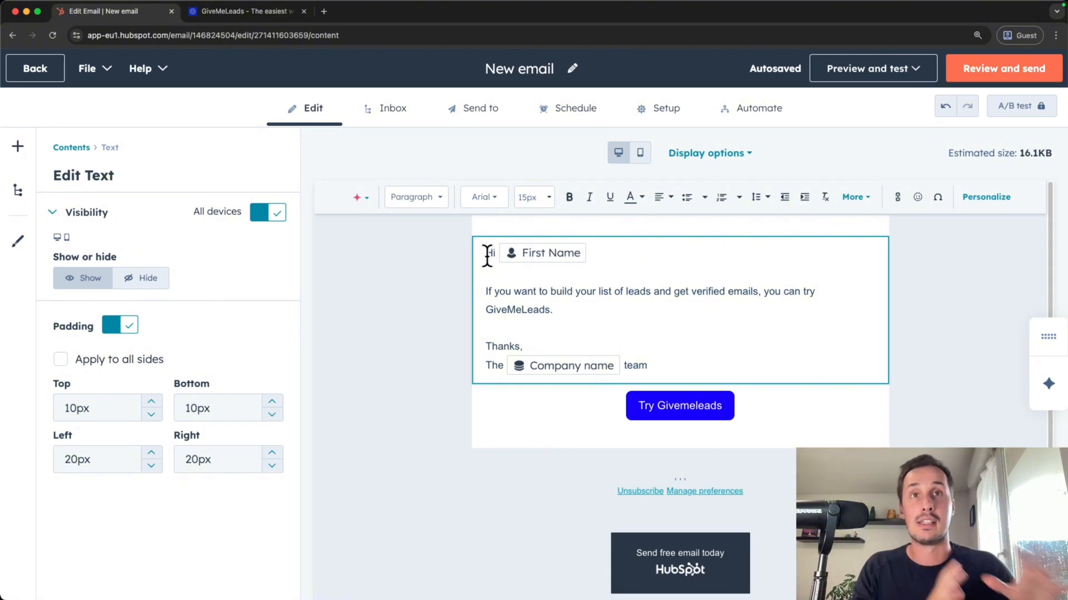
# Step: Review the email's body and button against the GiveMeLeads website, and check the email's mobile layout before returning to desktop
pyautogui.moveTo(527, 291); pyautogui.dragTo(717, 310)
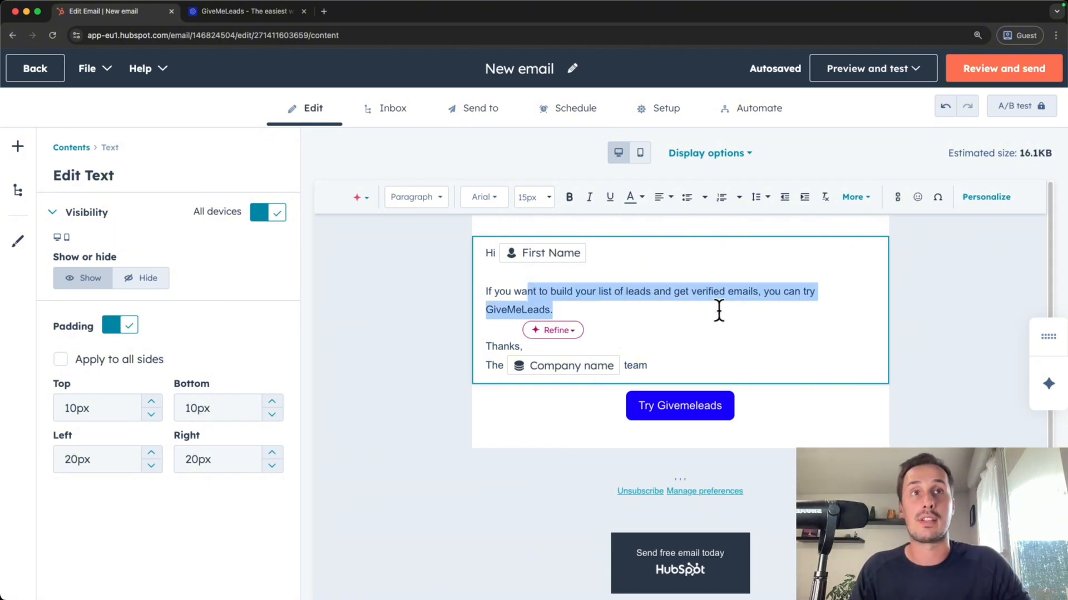
pyautogui.click(595, 318)
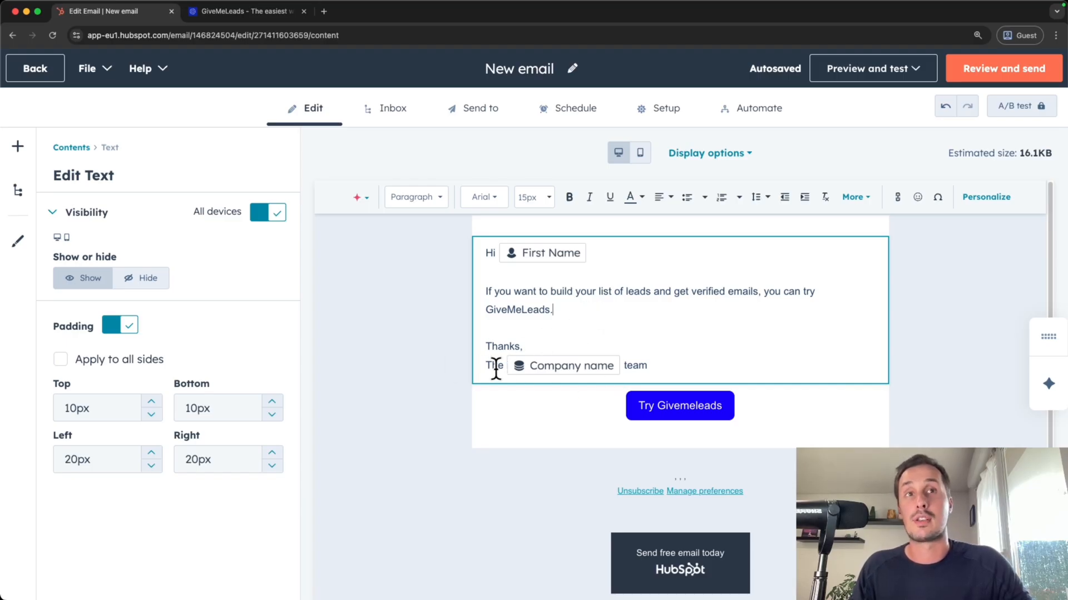
pyautogui.click(696, 396)
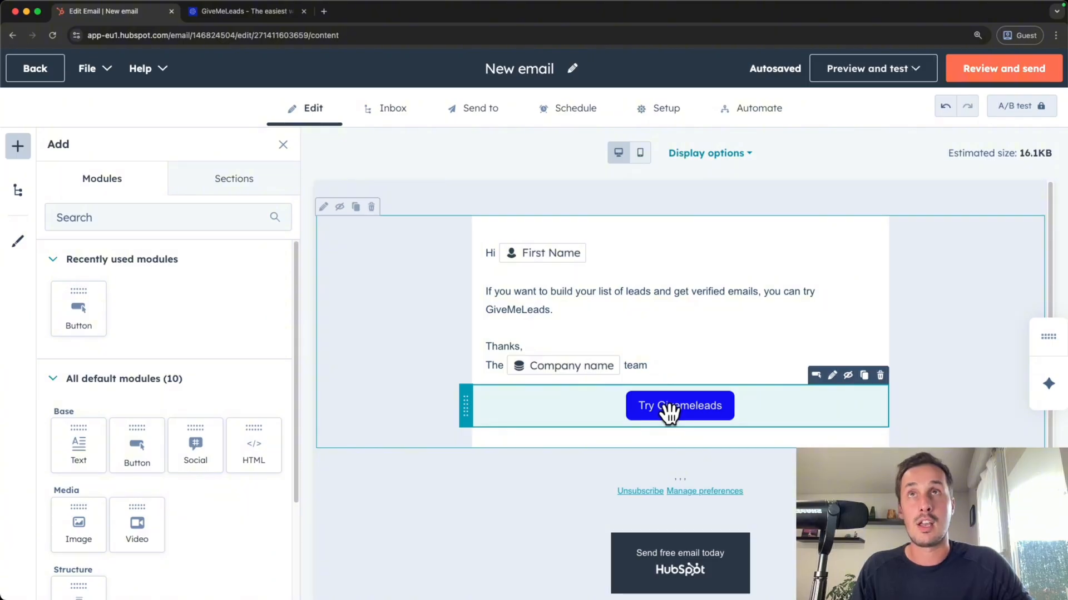
pyautogui.click(265, 16)
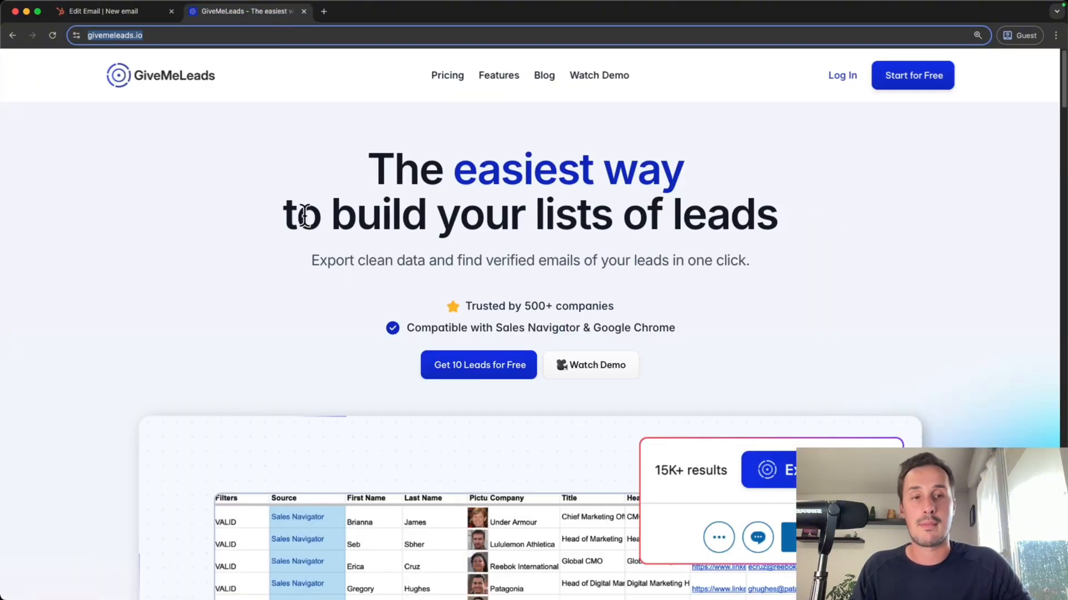
pyautogui.click(126, 15)
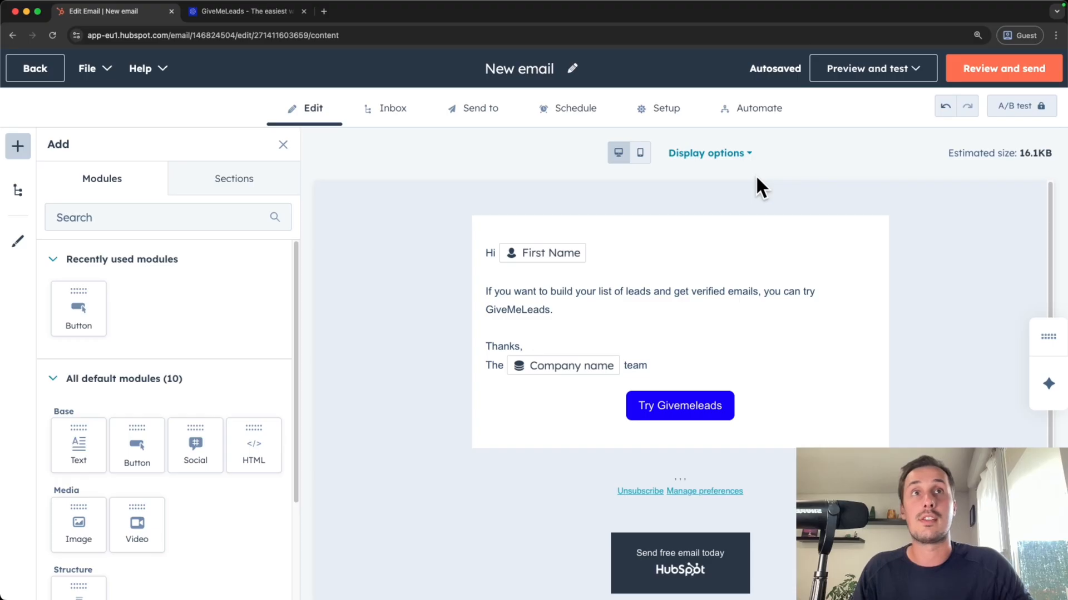
pyautogui.click(640, 154)
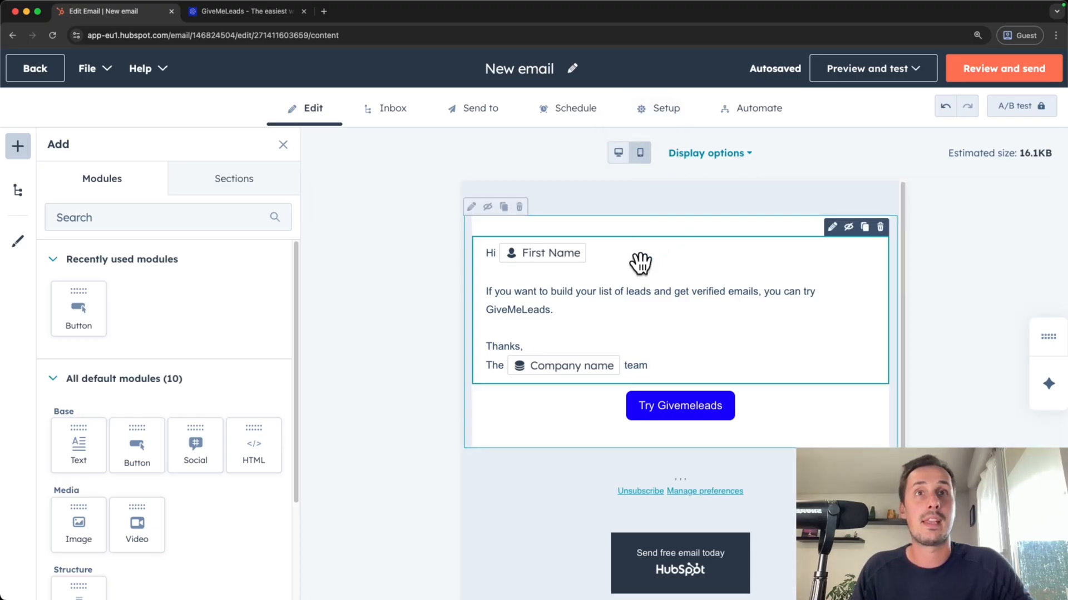
pyautogui.click(619, 154)
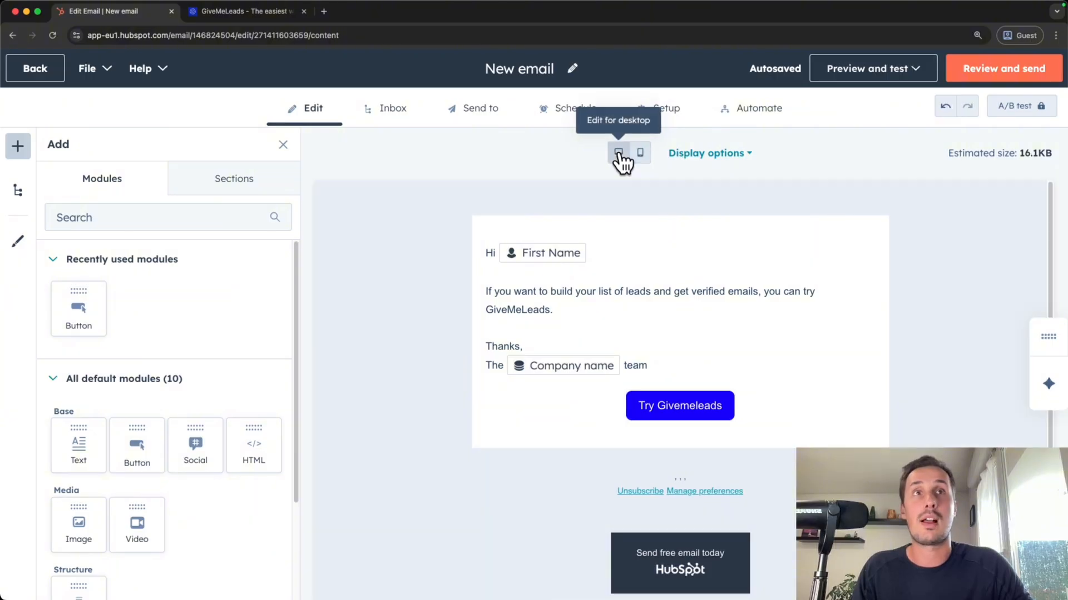
# Step: Set the email's subject line to "Try GiveMeLeads" and its preview text to "Build your list of leads with GiveMeLeads and get verified emails."
pyautogui.click(386, 111)
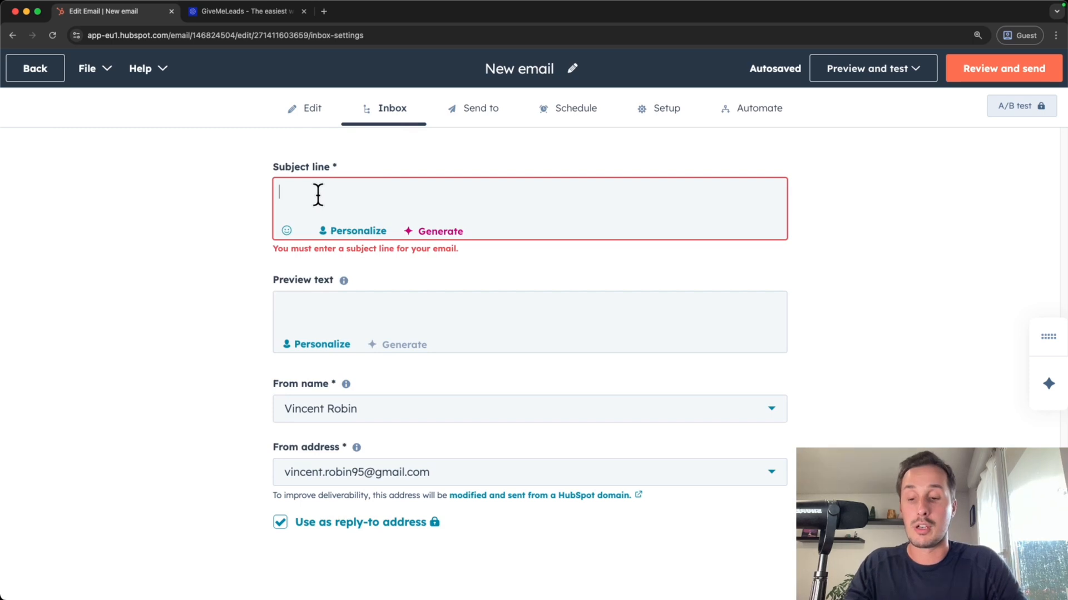
pyautogui.write('Try')
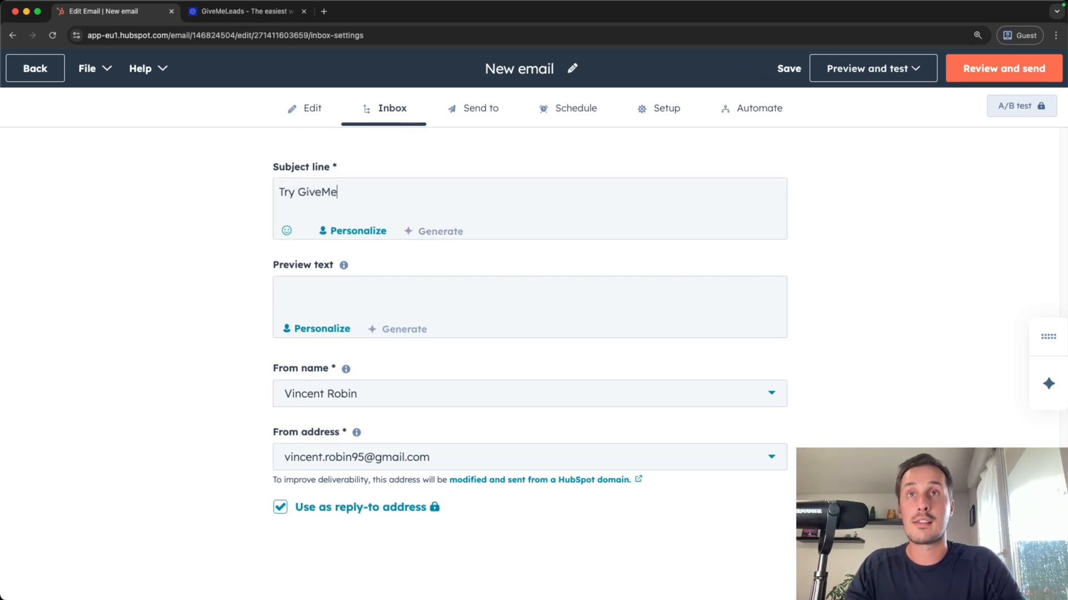
pyautogui.write('GiveMe')
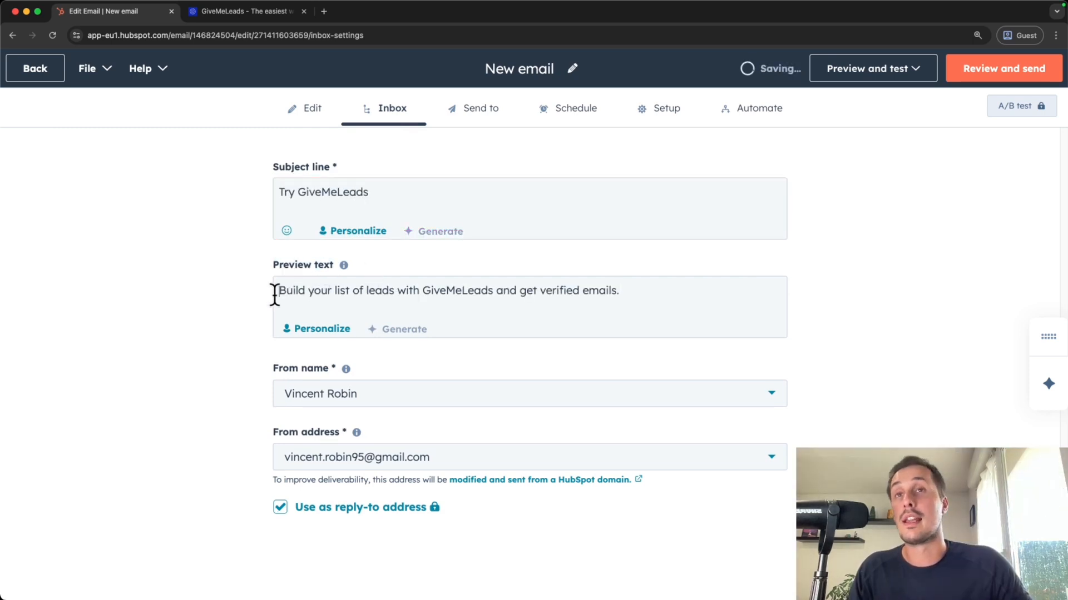
pyautogui.moveTo(276, 293); pyautogui.dragTo(628, 300)
pyautogui.click(869, 321)
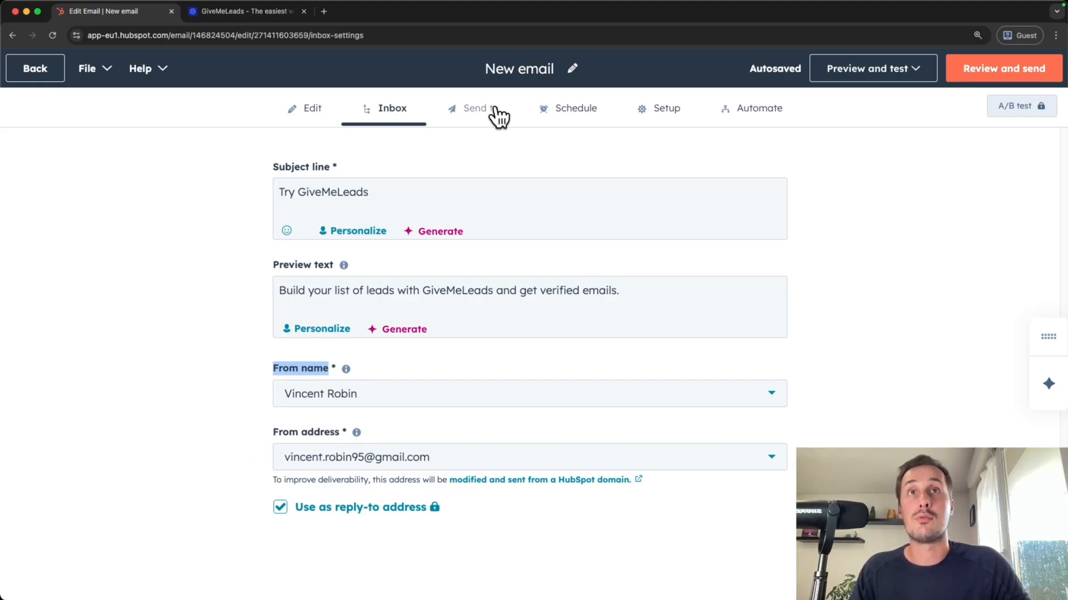
# Step: Set the email to be sent to a list of contacts with the subscription type Marketing Information
pyautogui.click(476, 114)
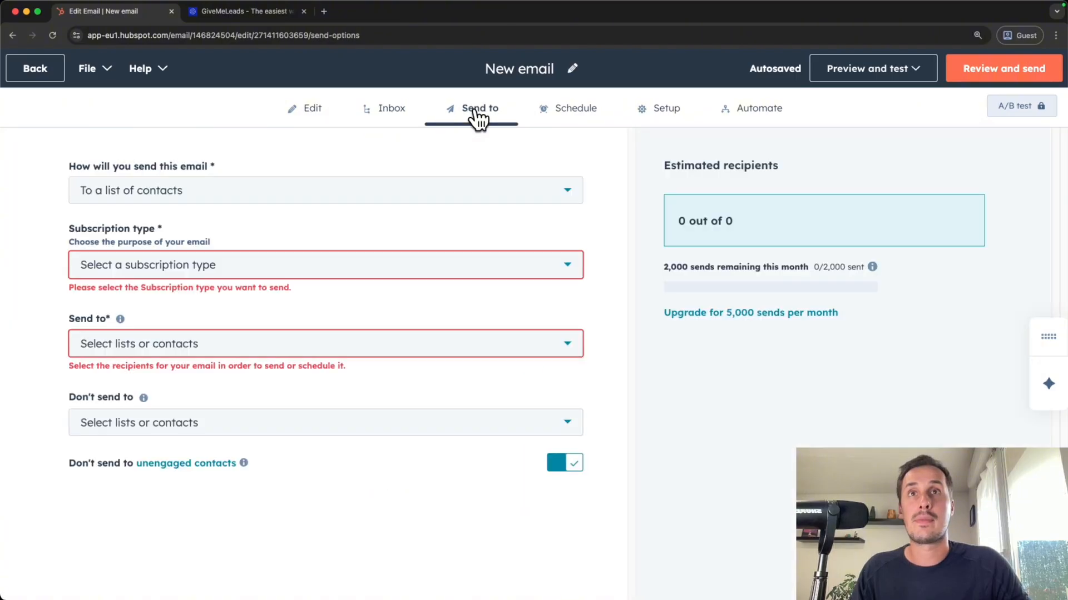
pyautogui.moveTo(64, 165); pyautogui.dragTo(249, 161)
pyautogui.click(231, 169)
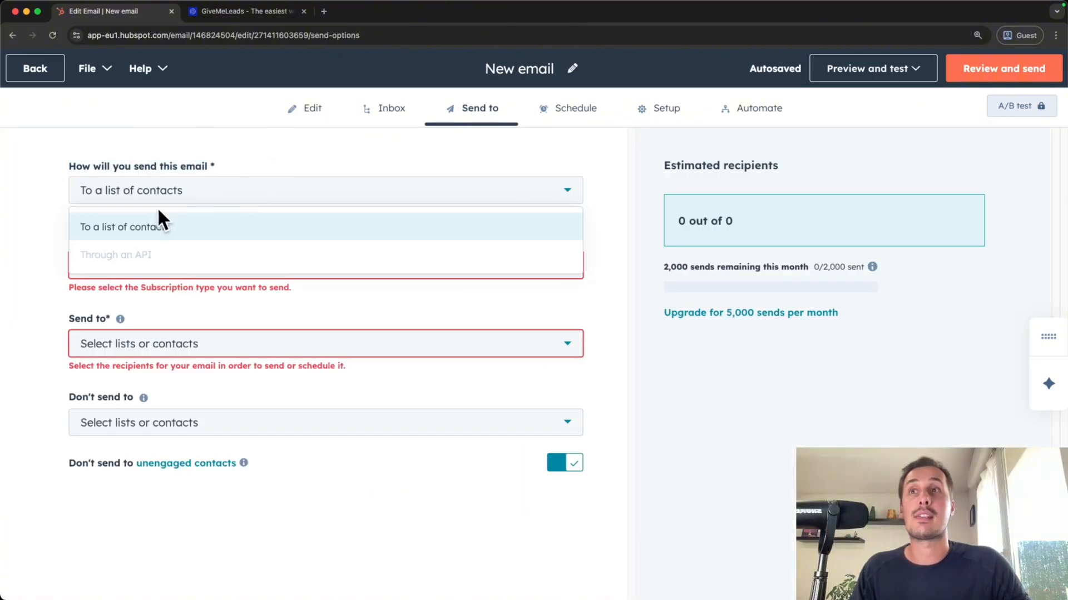
pyautogui.click(124, 243)
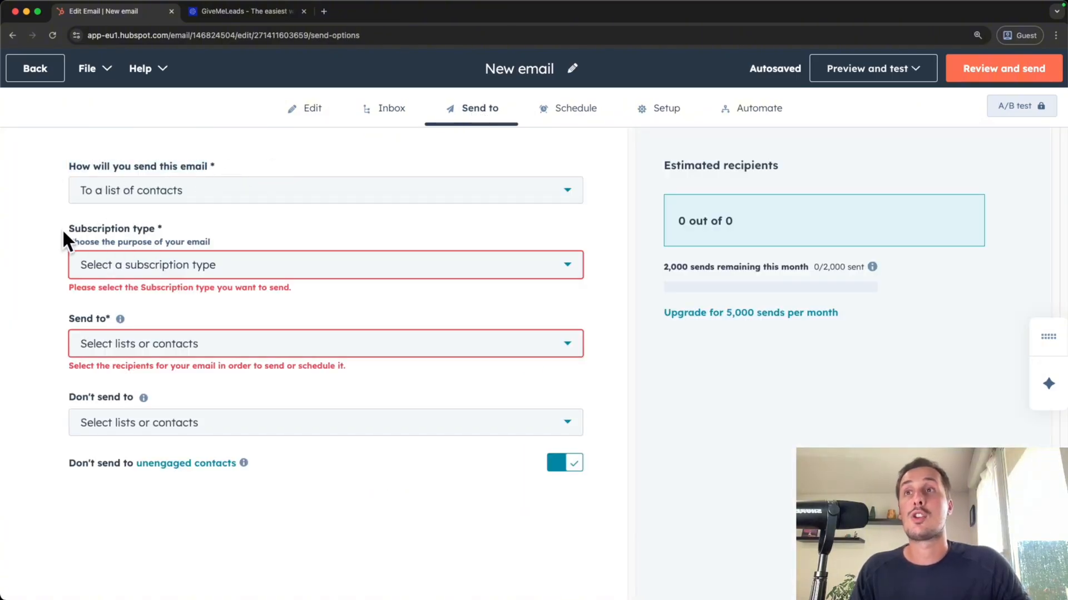
pyautogui.moveTo(62, 229); pyautogui.dragTo(209, 269)
pyautogui.click(207, 268)
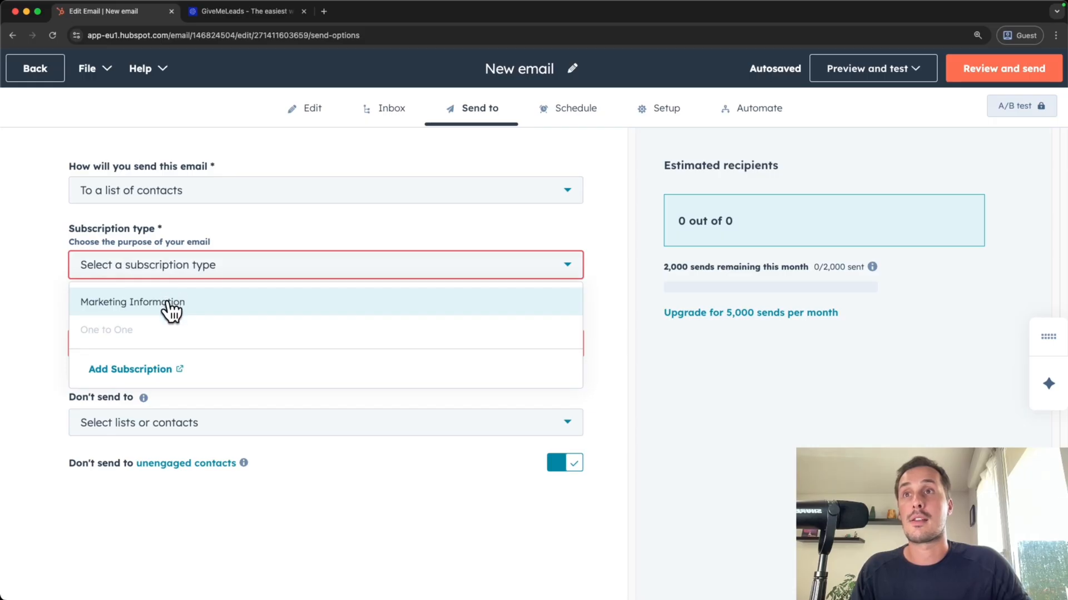
pyautogui.click(174, 311)
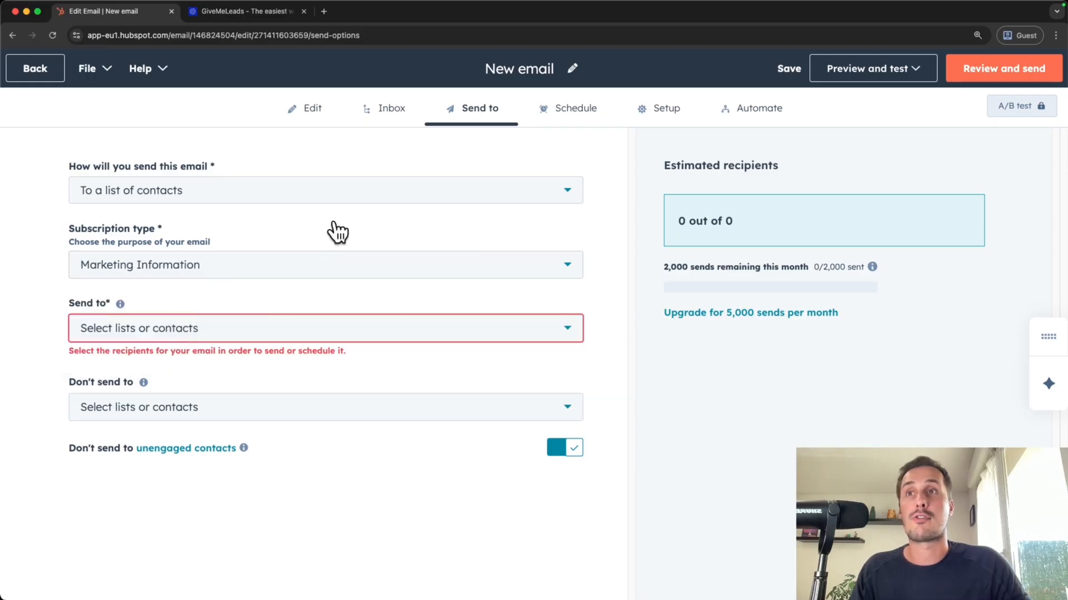
# Step: Search the recipients for "giveme", add the matching individual contact, and check the email's send timing options
pyautogui.click(119, 329)
pyautogui.write('giveme')
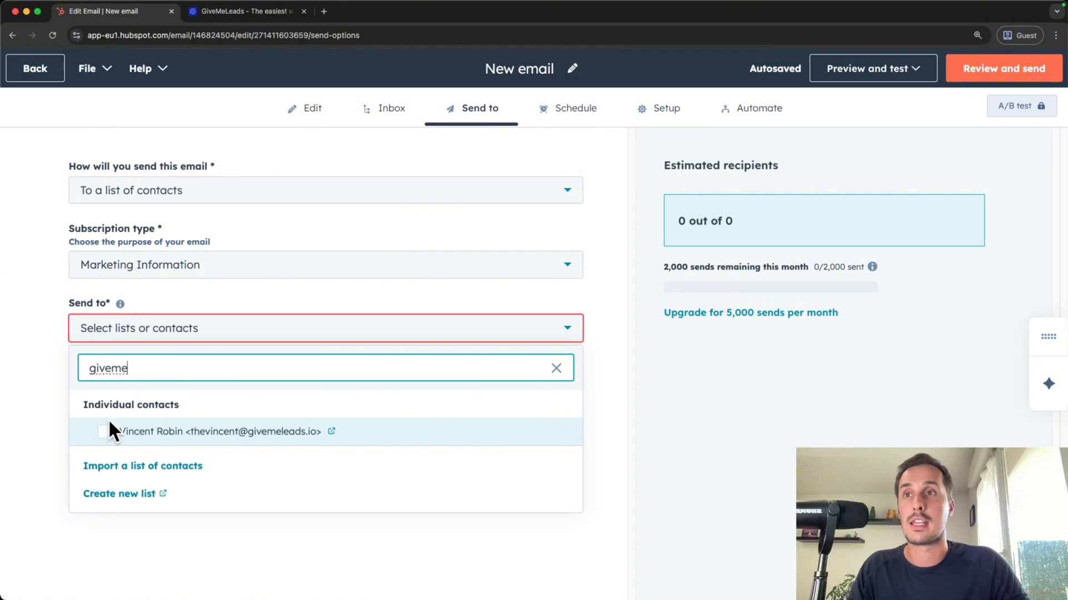
pyautogui.click(107, 432)
pyautogui.click(44, 367)
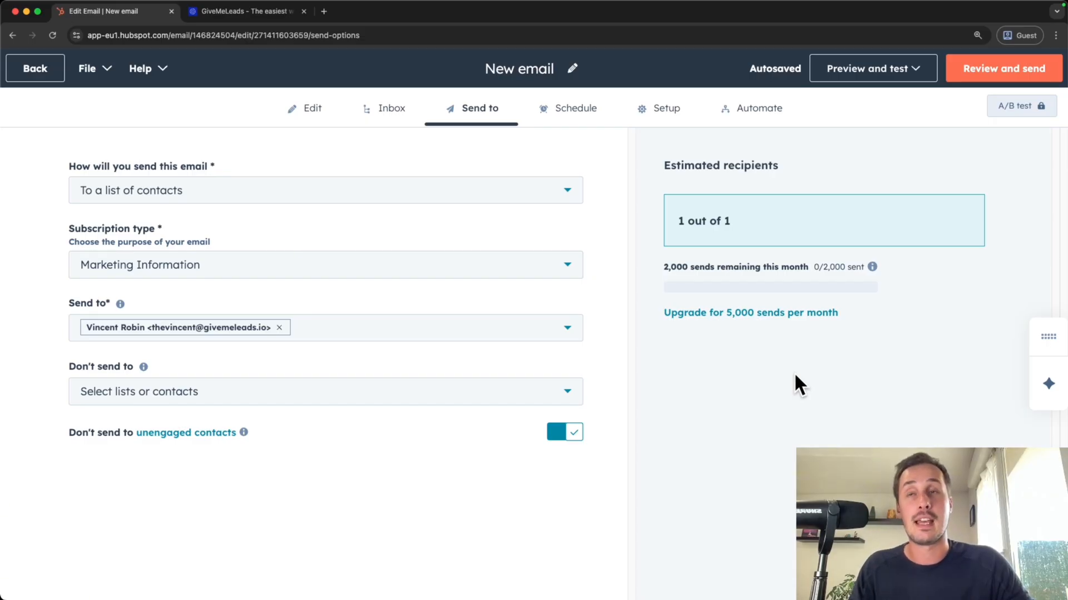
pyautogui.click(560, 114)
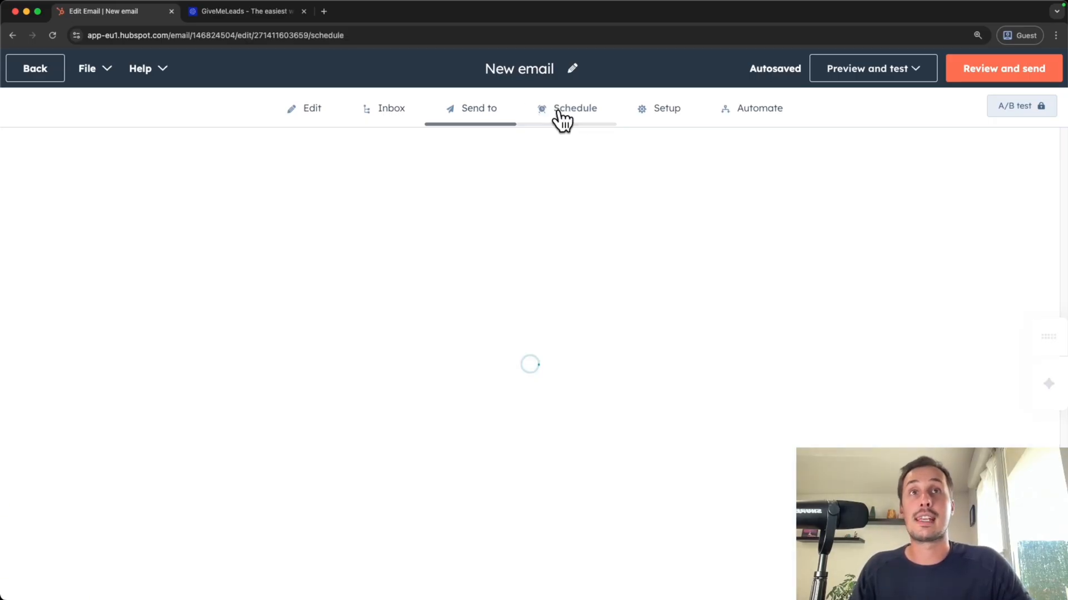
pyautogui.moveTo(269, 166); pyautogui.dragTo(383, 166)
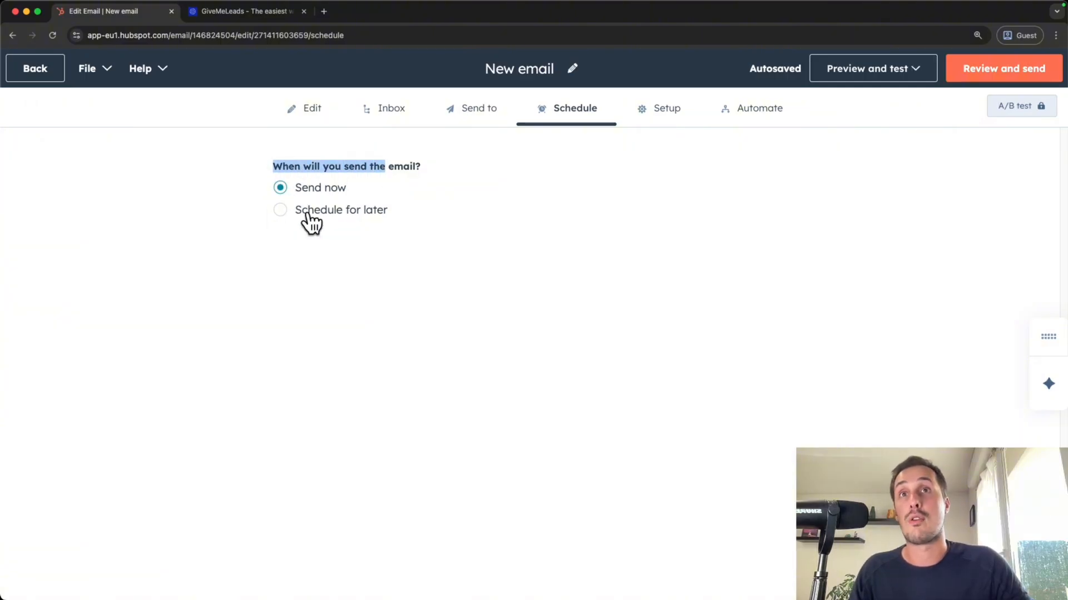
# Step: Set the internal email name to "Try GiveMeLeads" in the email's setup settings
pyautogui.click(662, 111)
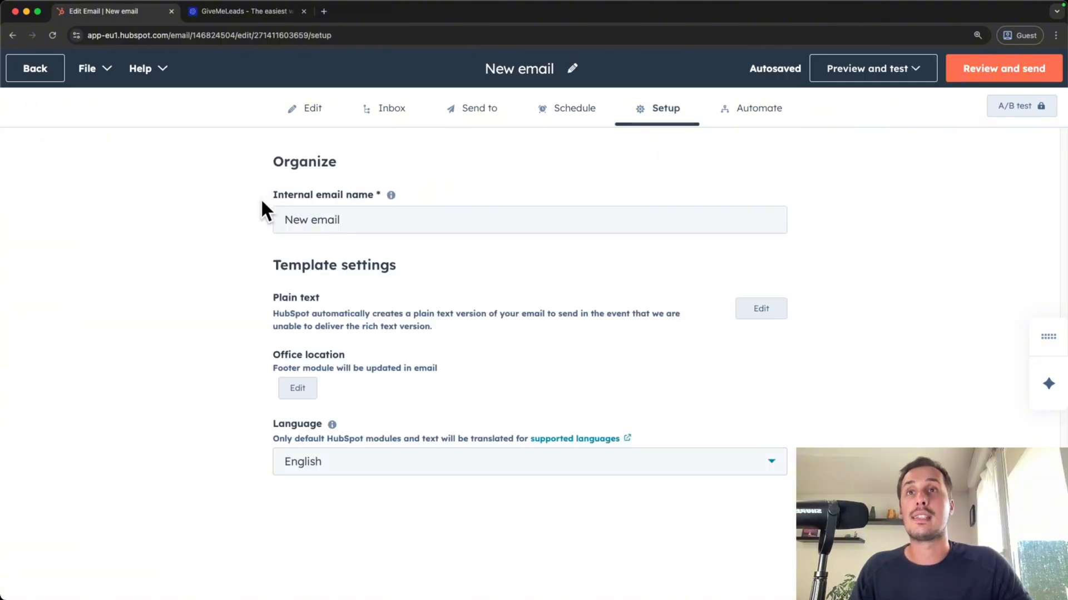
pyautogui.tripleClick(368, 218)
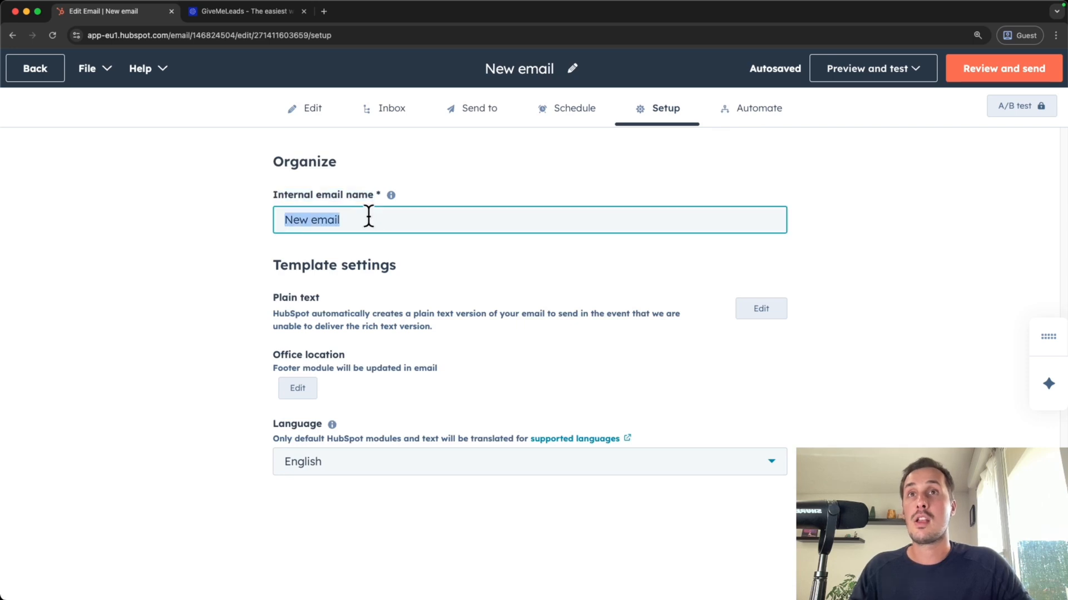
pyautogui.write('G')
pyautogui.press('BackSpace')
pyautogui.write('Try Givem')
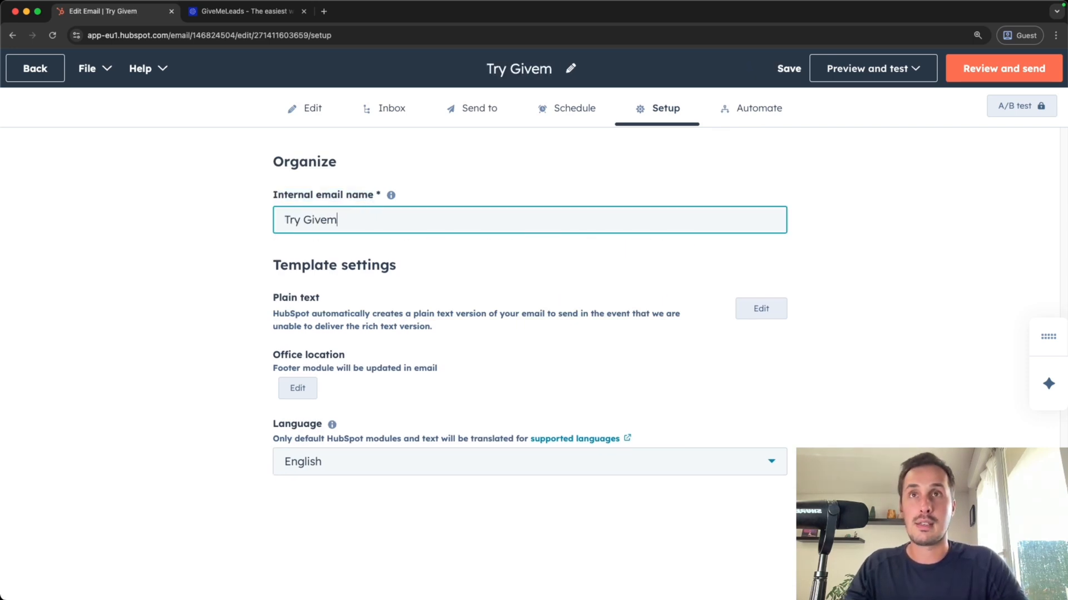
pyautogui.press('BackSpace')
pyautogui.write('MeLeads')
pyautogui.click(243, 163)
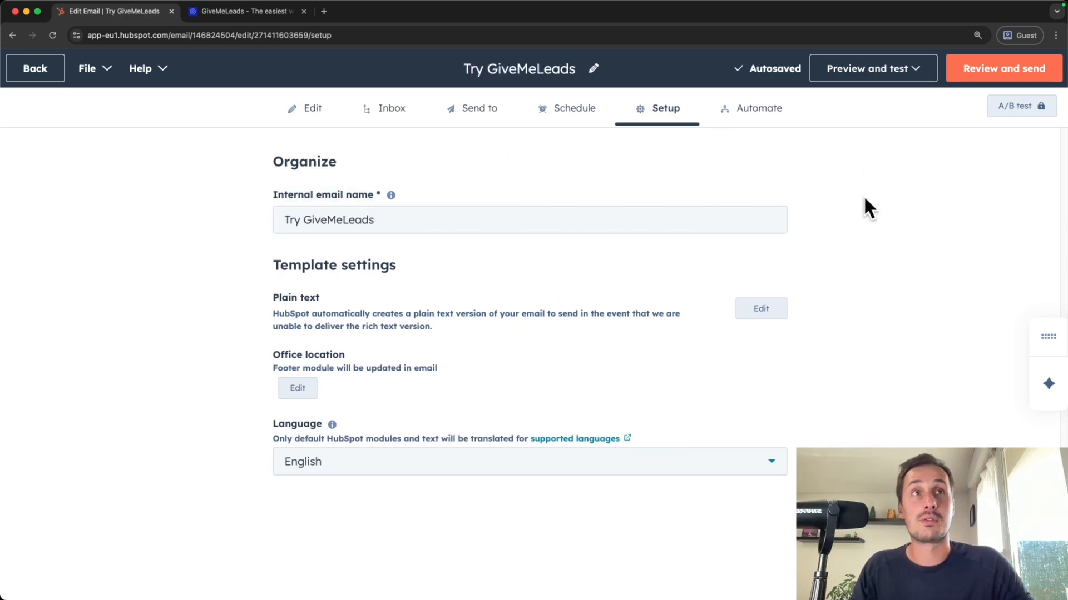
# Step: Check the automation options, review the email's sending summary, and send the email immediately to the chosen contact
pyautogui.click(757, 112)
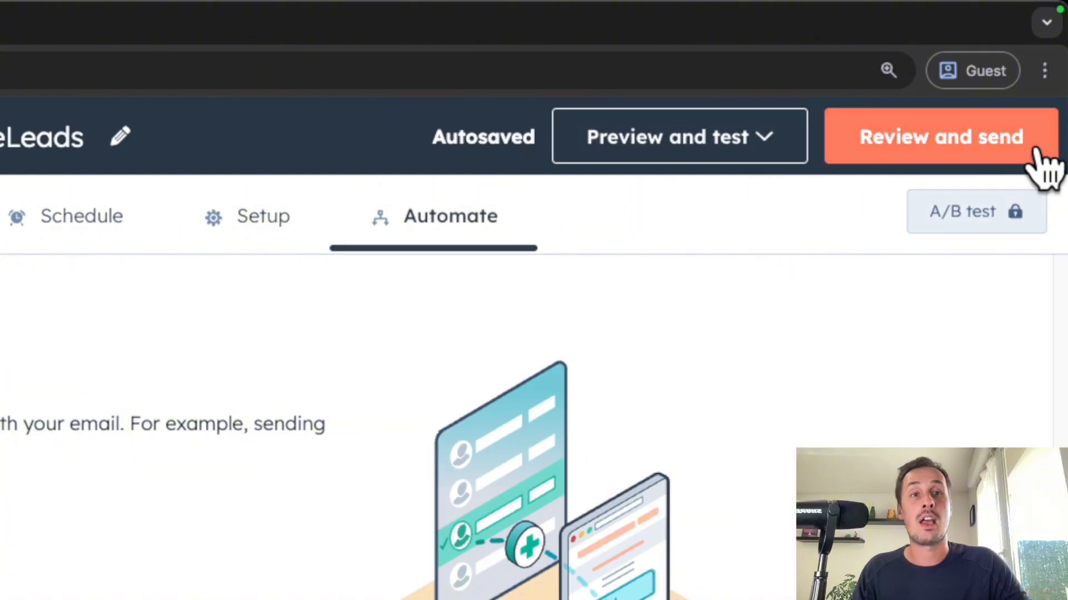
pyautogui.click(940, 146)
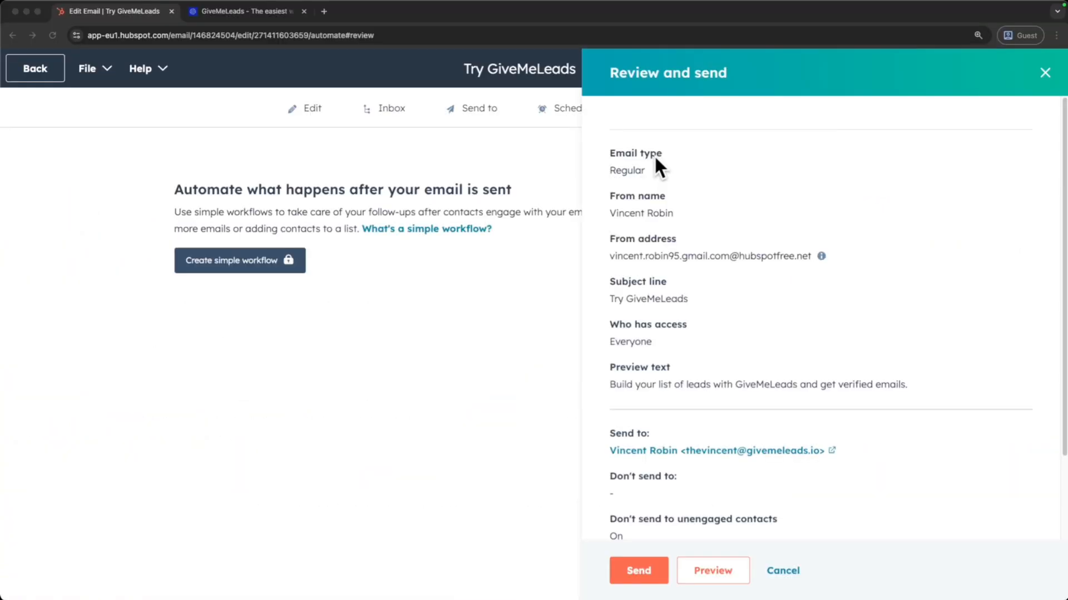
pyautogui.scroll(-3, 680, 166)
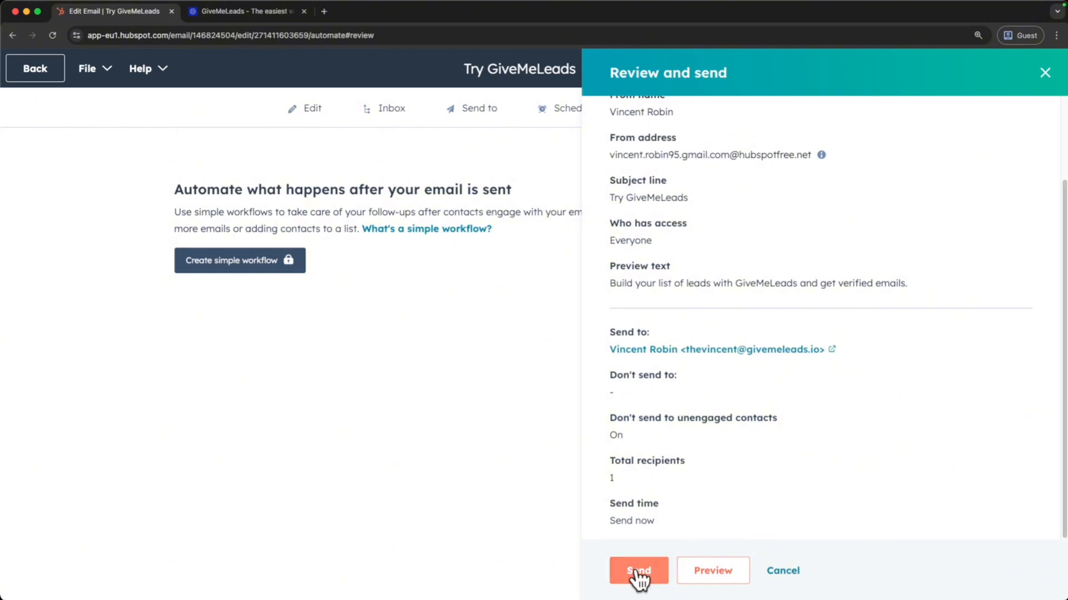
pyautogui.click(636, 570)
pyautogui.moveTo(381, 215); pyautogui.dragTo(689, 243)
pyautogui.click(666, 315)
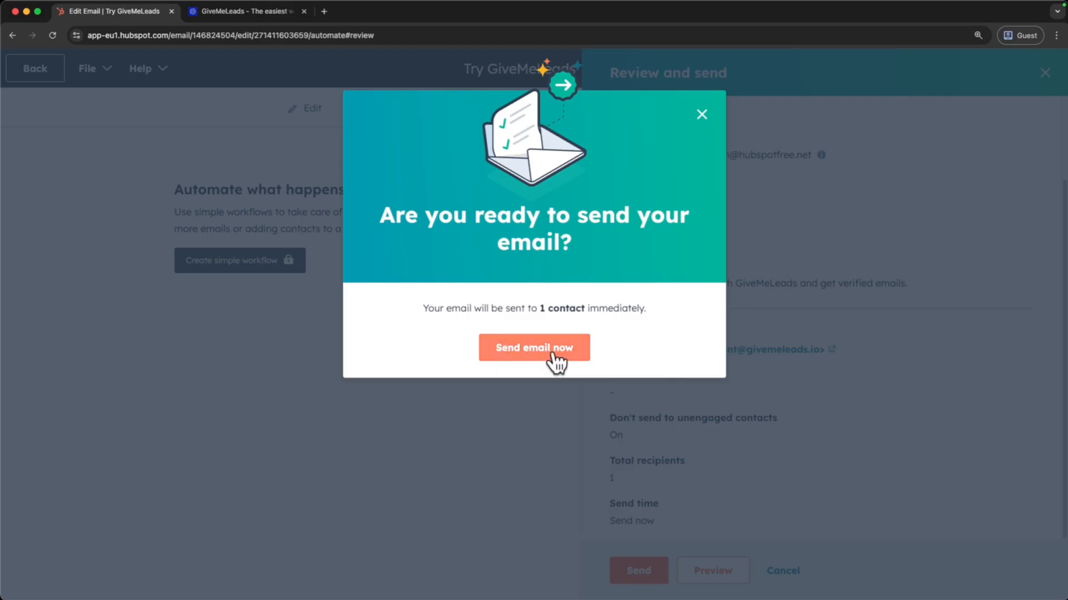
pyautogui.click(570, 364)
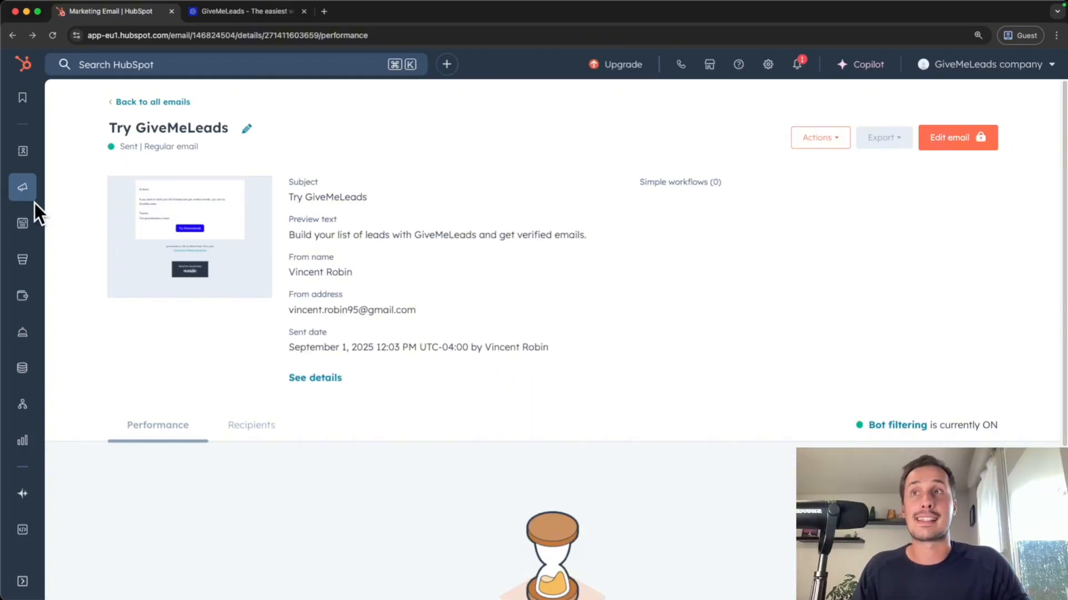
# Step: Open the list of marketing emails and examine the delivery, open rate and click rate columns for Try GiveMeLeads
pyautogui.moveTo(25, 189)
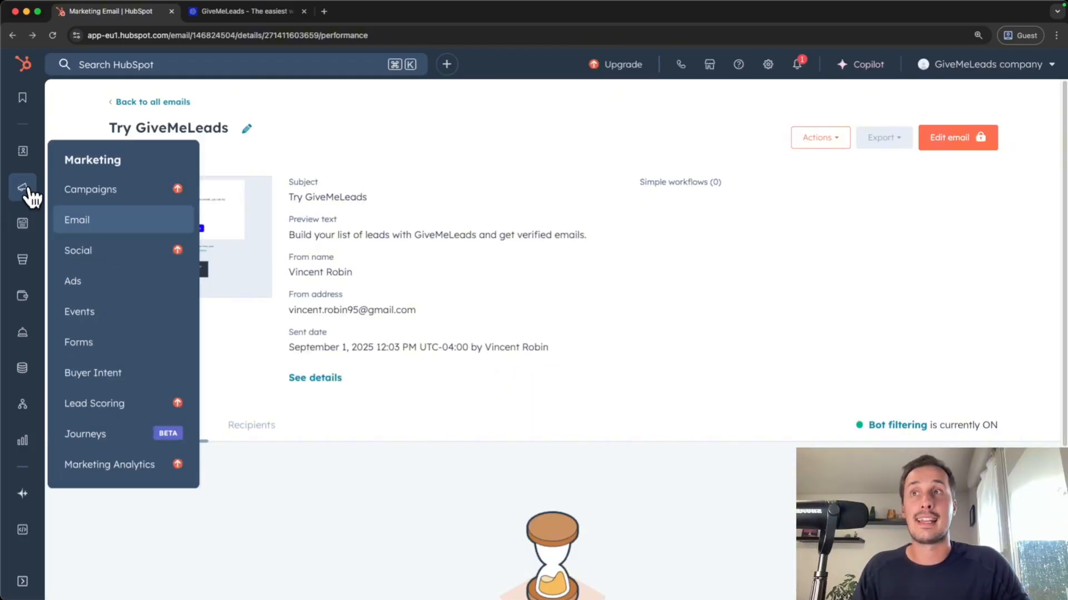
pyautogui.click(95, 222)
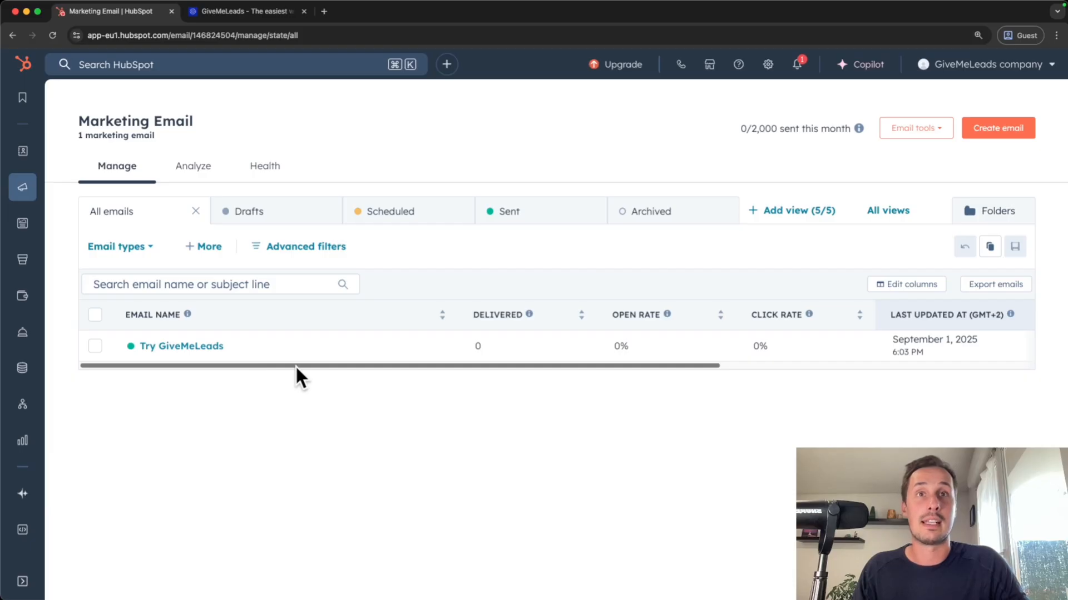
pyautogui.moveTo(199, 364); pyautogui.dragTo(330, 366)
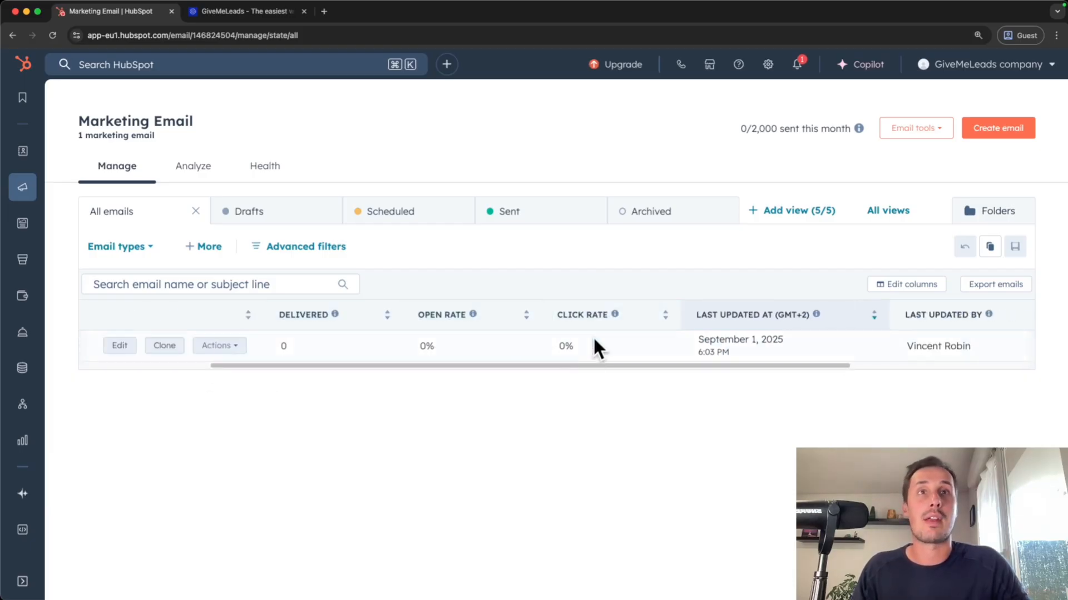
pyautogui.hscroll(-5, 568, 364)
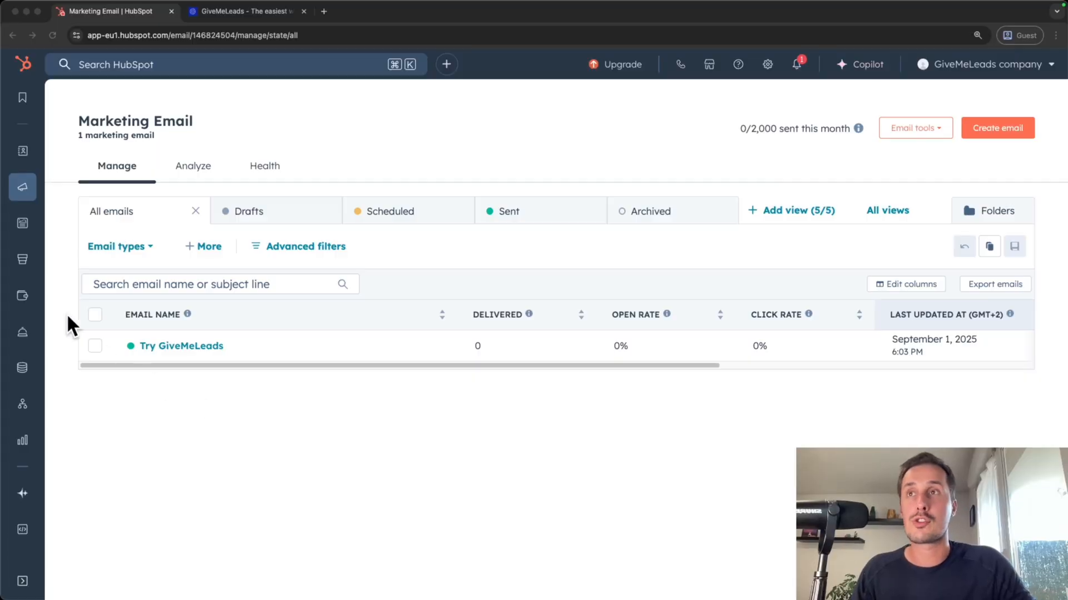
# Step: Examine the Landing Pages introduction and its listed benefits, and look at the Meetings Scheduler among the sales tools
pyautogui.click(51, 231)
pyautogui.moveTo(25, 189)
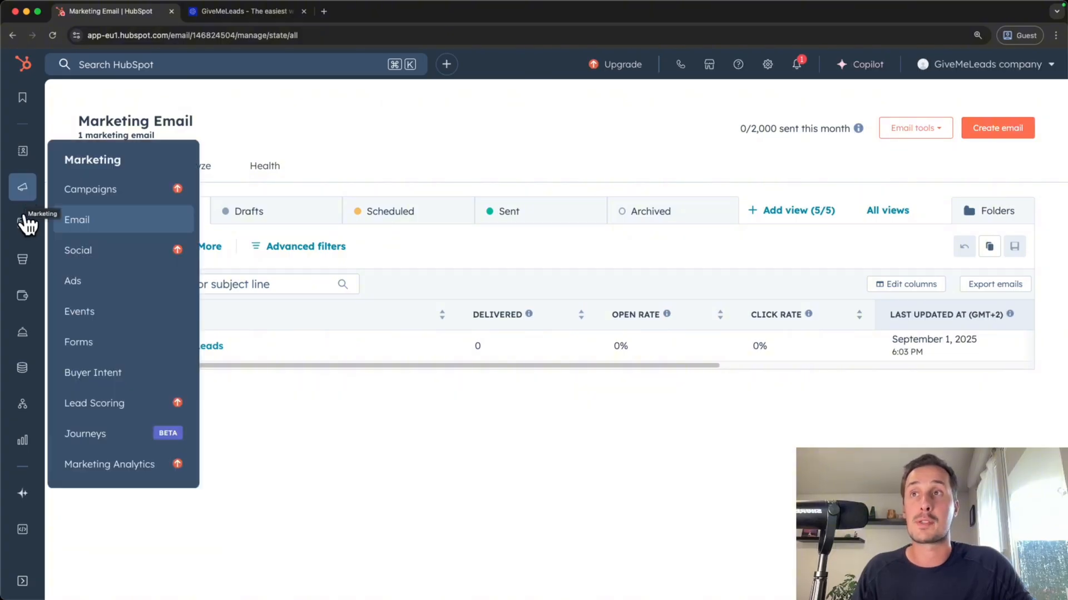
pyautogui.moveTo(22, 227)
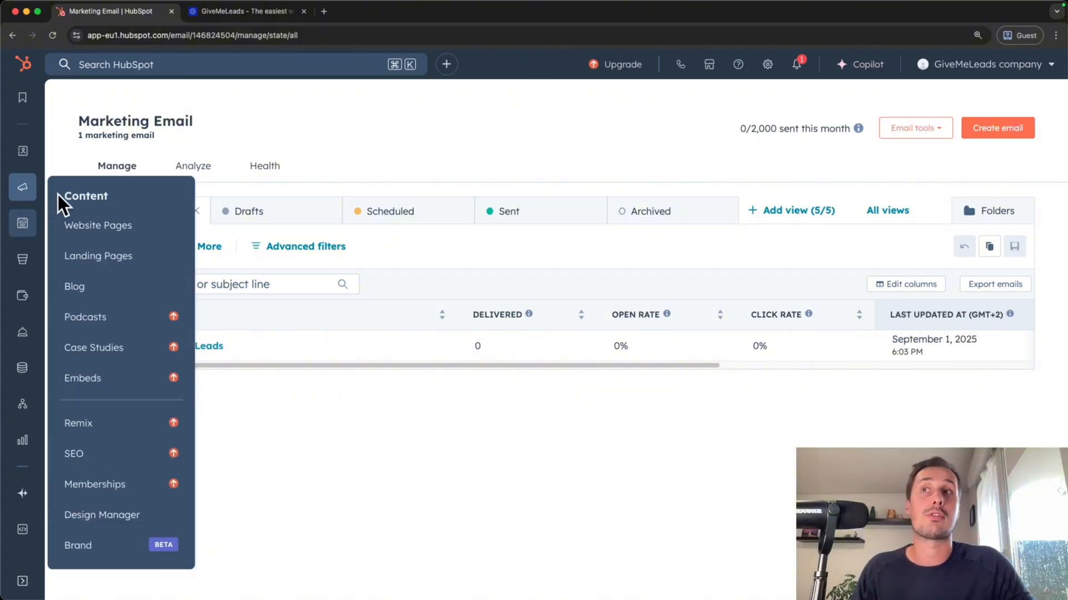
pyautogui.click(84, 260)
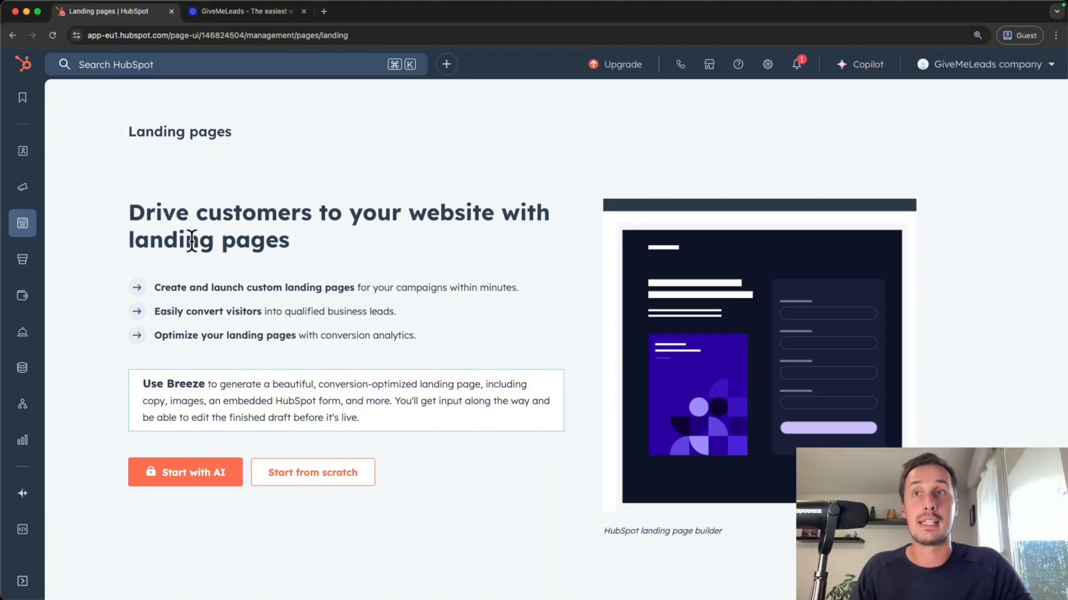
pyautogui.moveTo(155, 285); pyautogui.dragTo(502, 293)
pyautogui.click(416, 331)
pyautogui.moveTo(174, 309); pyautogui.dragTo(277, 312)
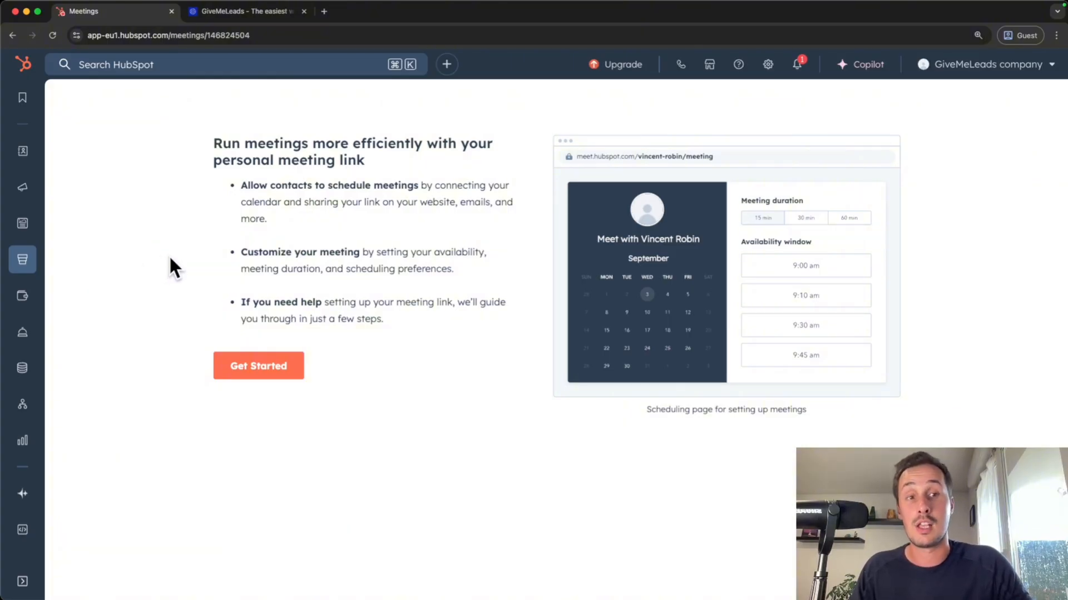
pyautogui.moveTo(24, 261)
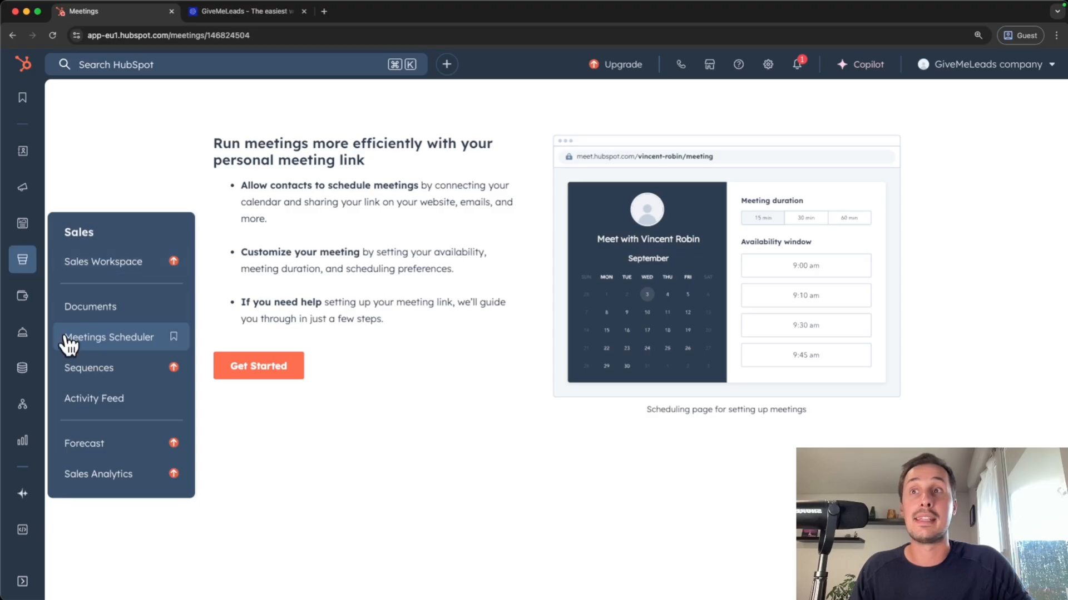